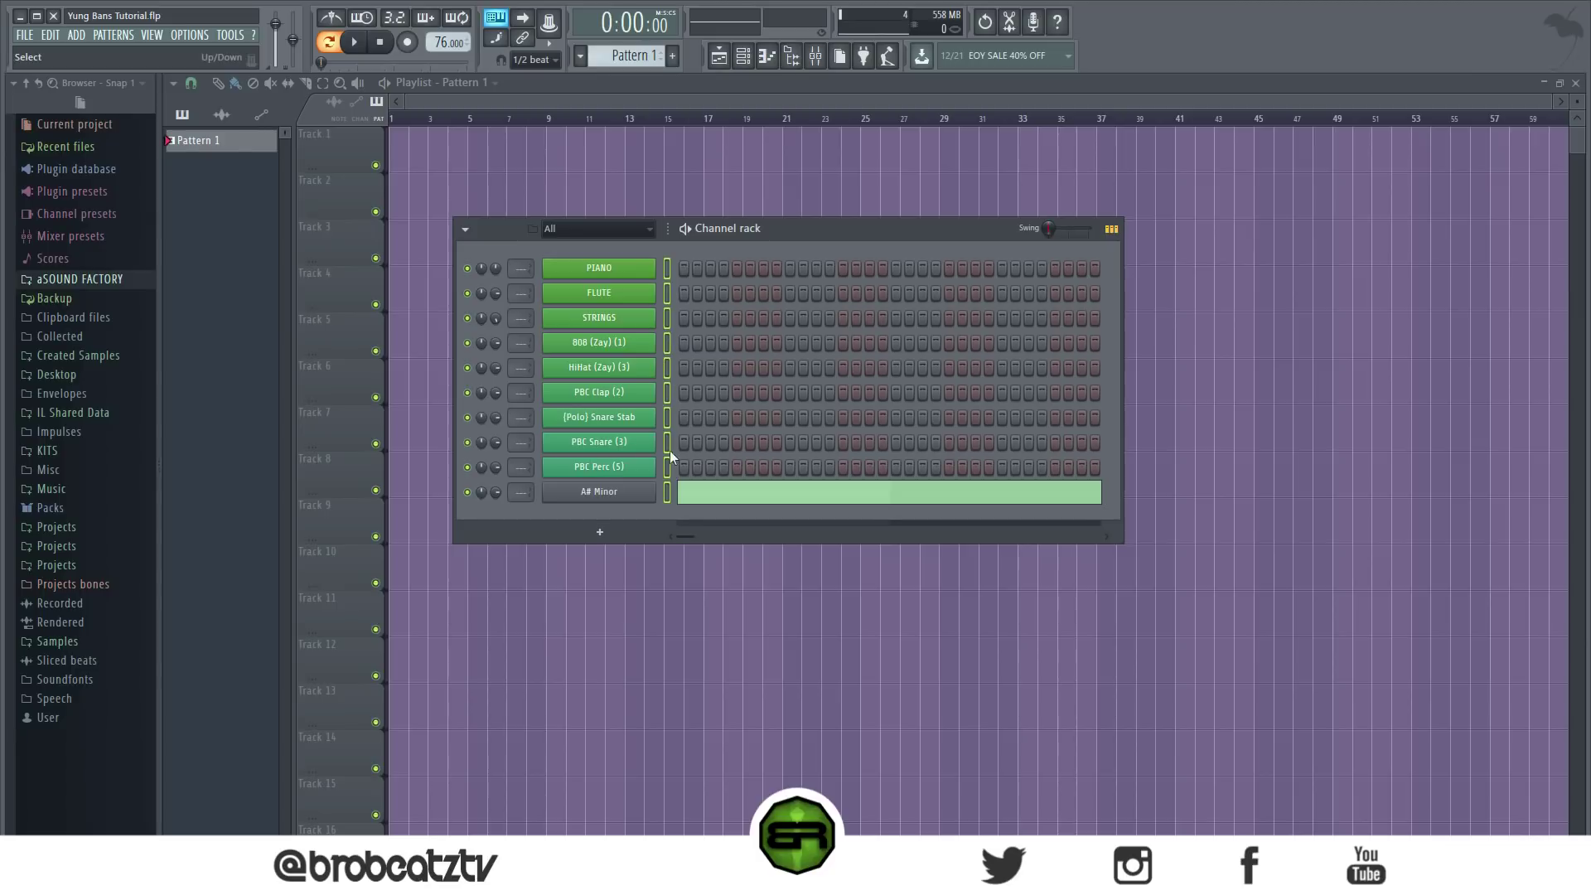
Step: Open an empty piano roll for the STRINGS channel
left_click(667, 270)
right_click(614, 323)
right_click(585, 316)
left_click(713, 316)
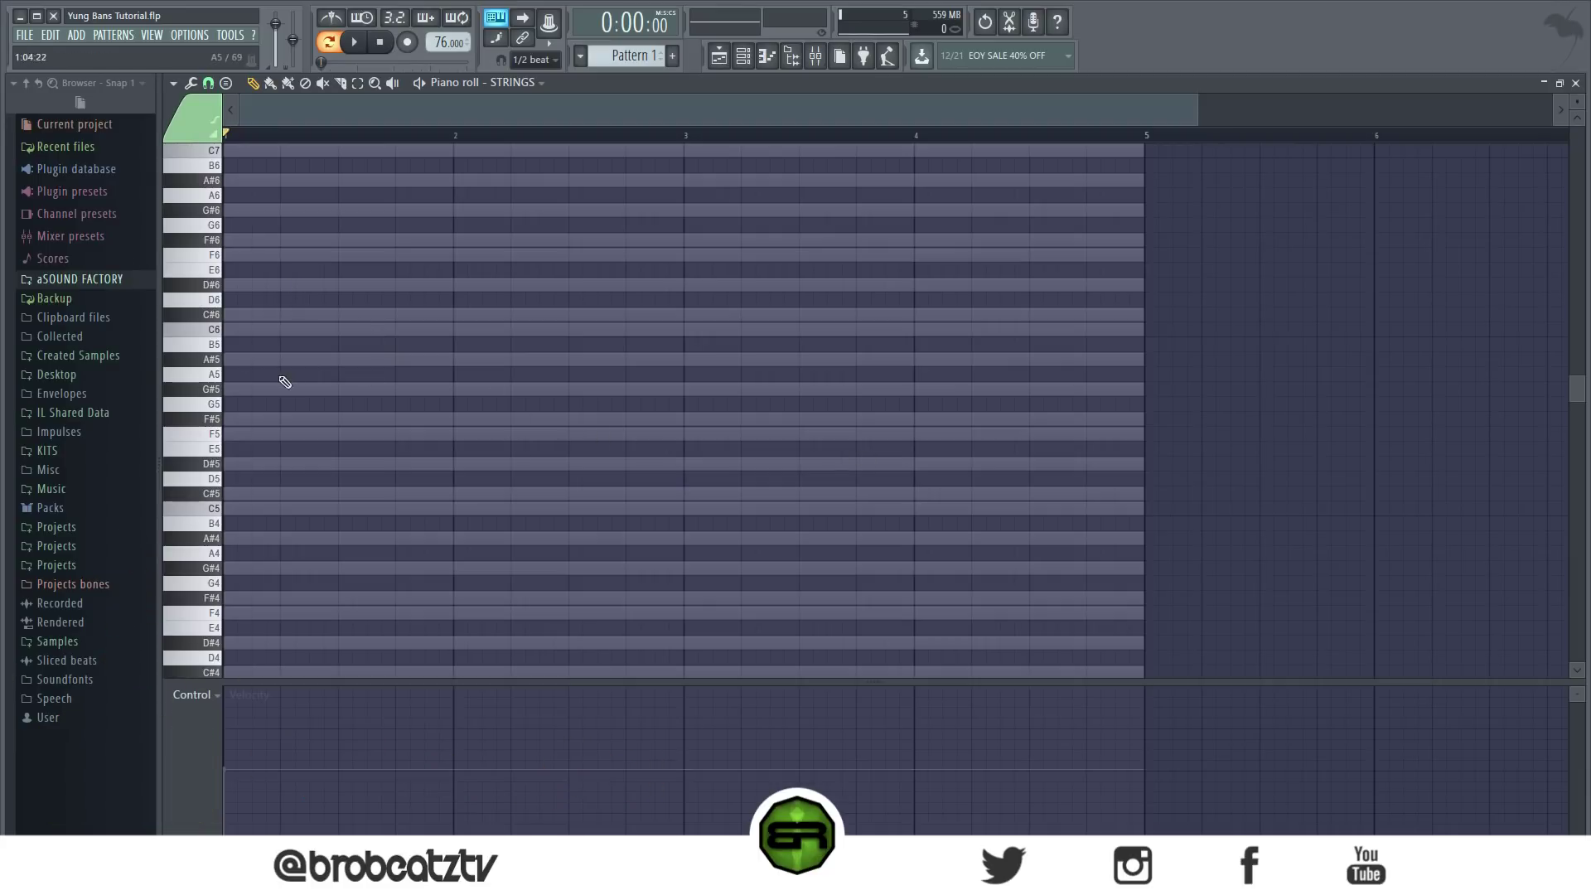
Step: Place a chord of A#5, C#6 and F6 at the start of bar 1 and play it back
left_click(241, 361)
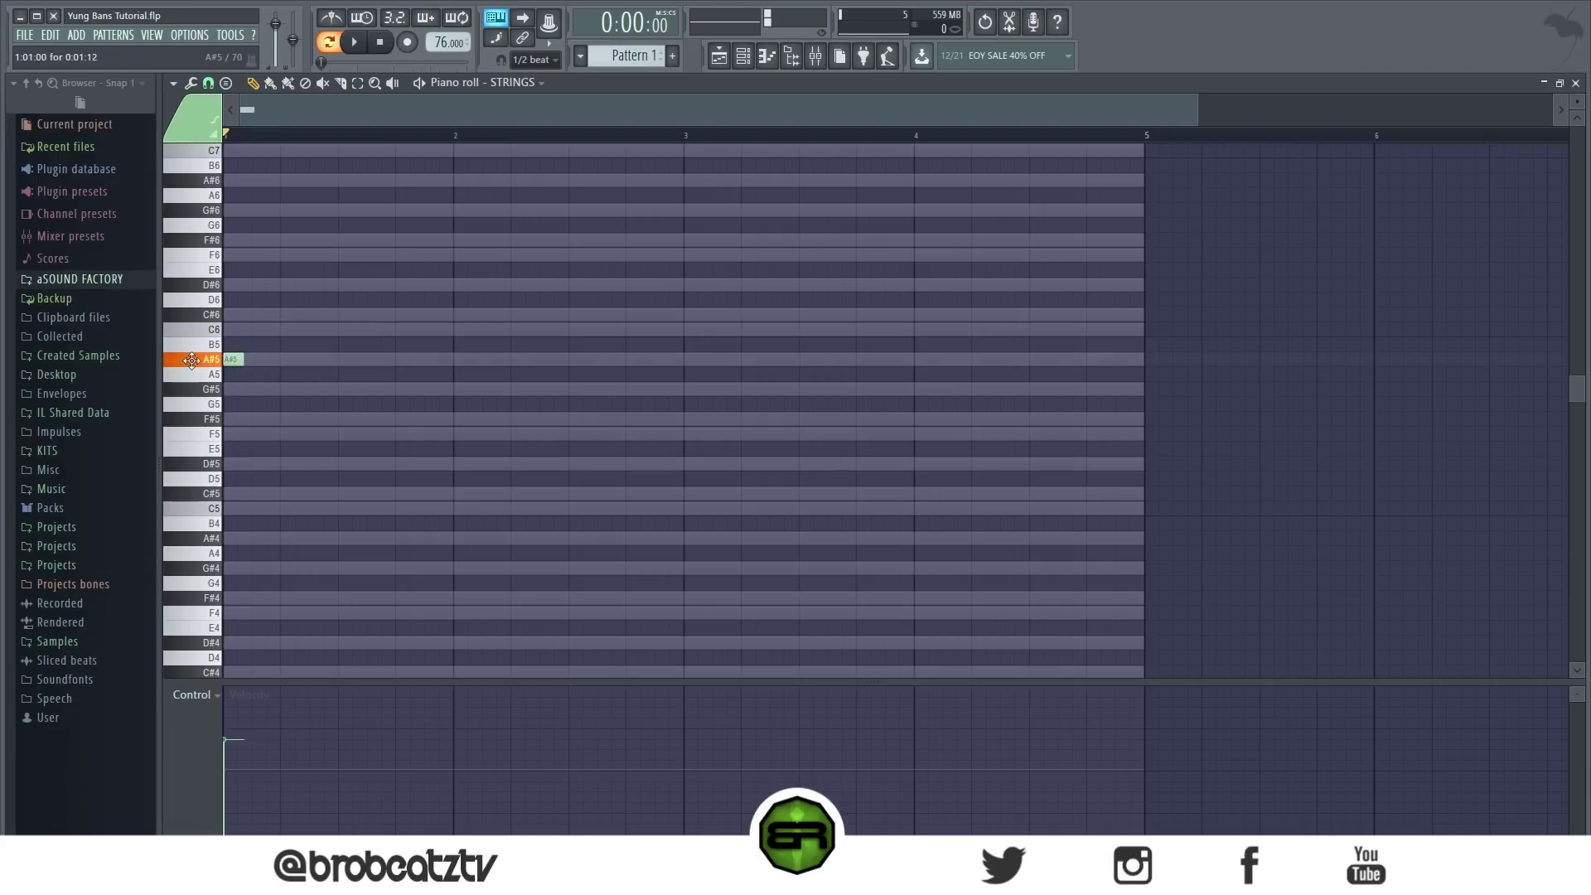
left_click(239, 316)
left_click(241, 255)
key("space")
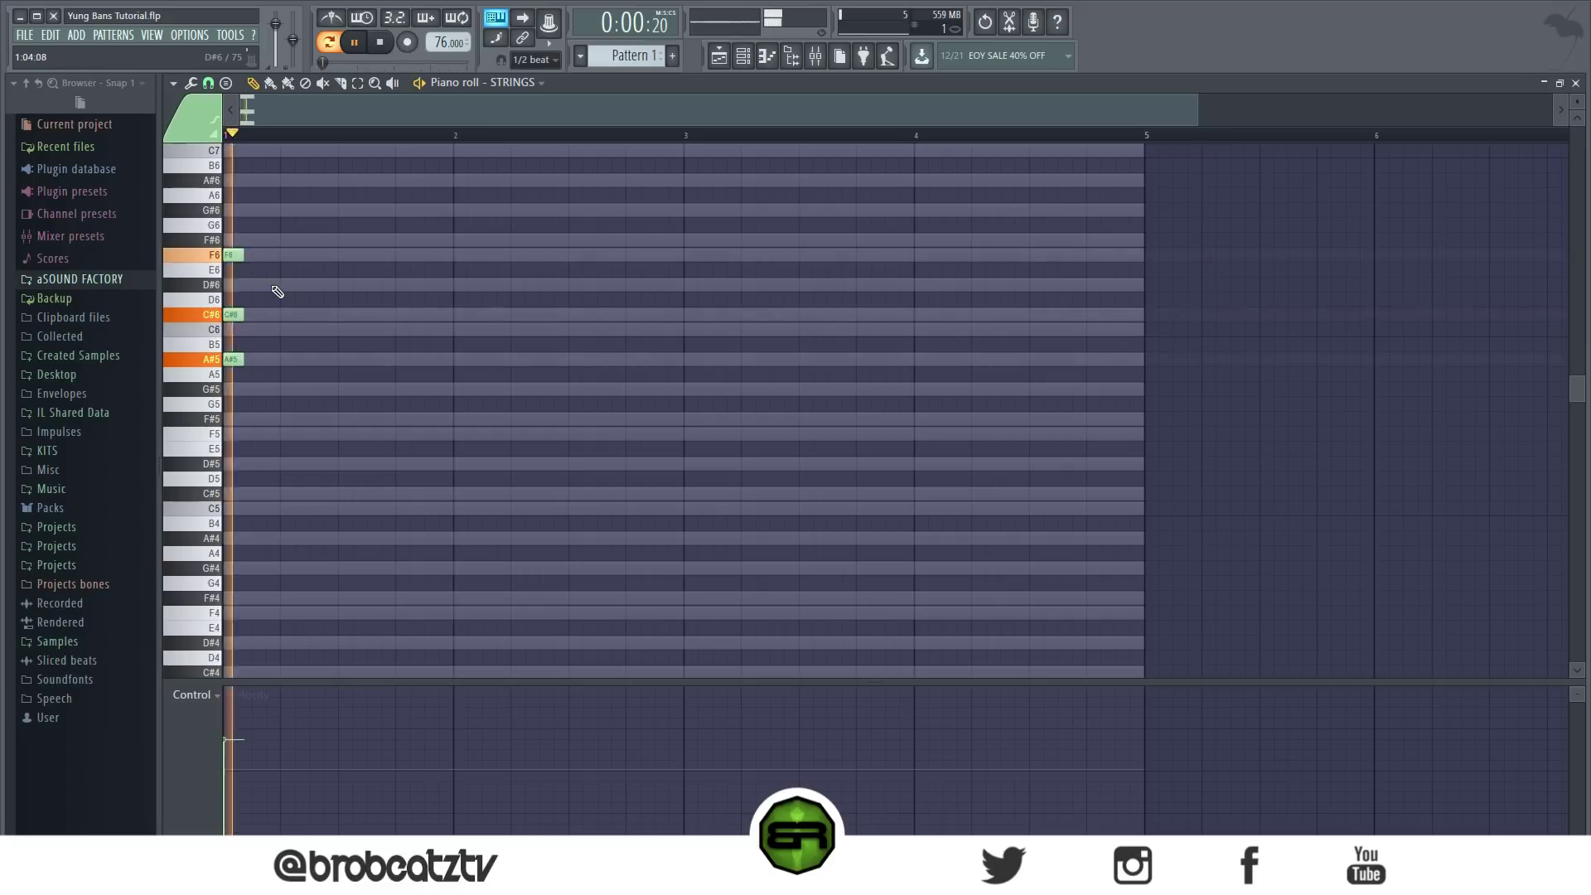
key("space")
Step: Copy the three-note chord to the middle of bar 1 and play both chords
left_click_drag(259, 236, 356, 358)
key("space")
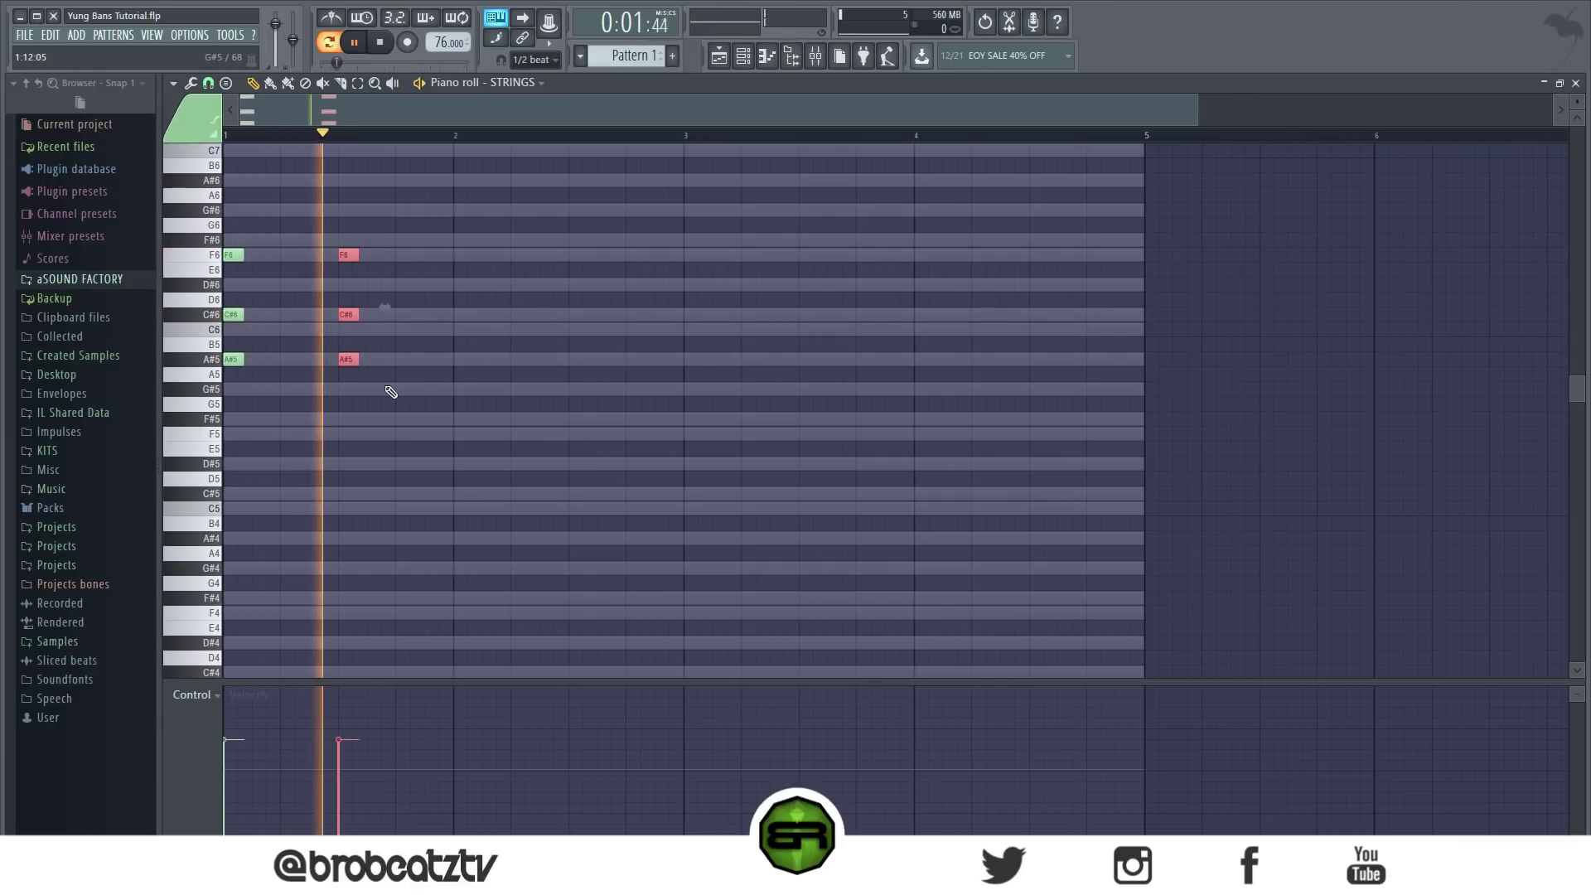
key("space")
Step: Change the F6 notes to F#5 so both chords consist of F#5, A#5 and C#6, and play them back
left_click_drag(451, 422, 408, 338)
key("ctrl+a")
left_click_drag(231, 256, 234, 309)
key("space")
left_click_drag(386, 354, 232, 360)
key("space")
key("space")
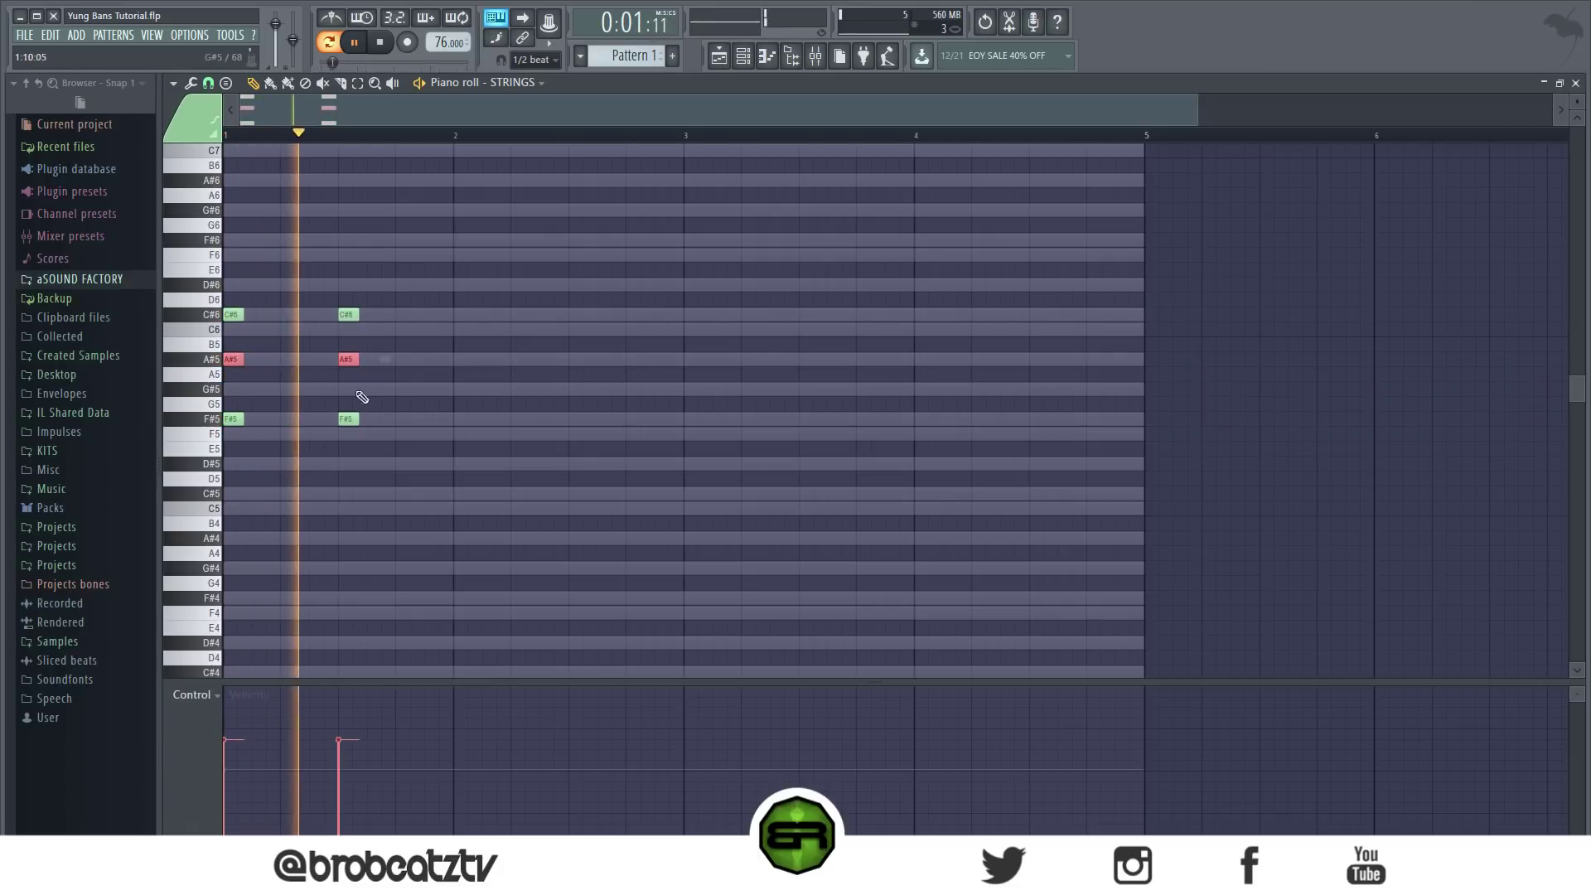
key("space")
Step: Copy both chords to bar 2, change the copies to D#5, F#5 and A#5, and play the progression
left_click_drag(418, 264, 221, 460)
key("space")
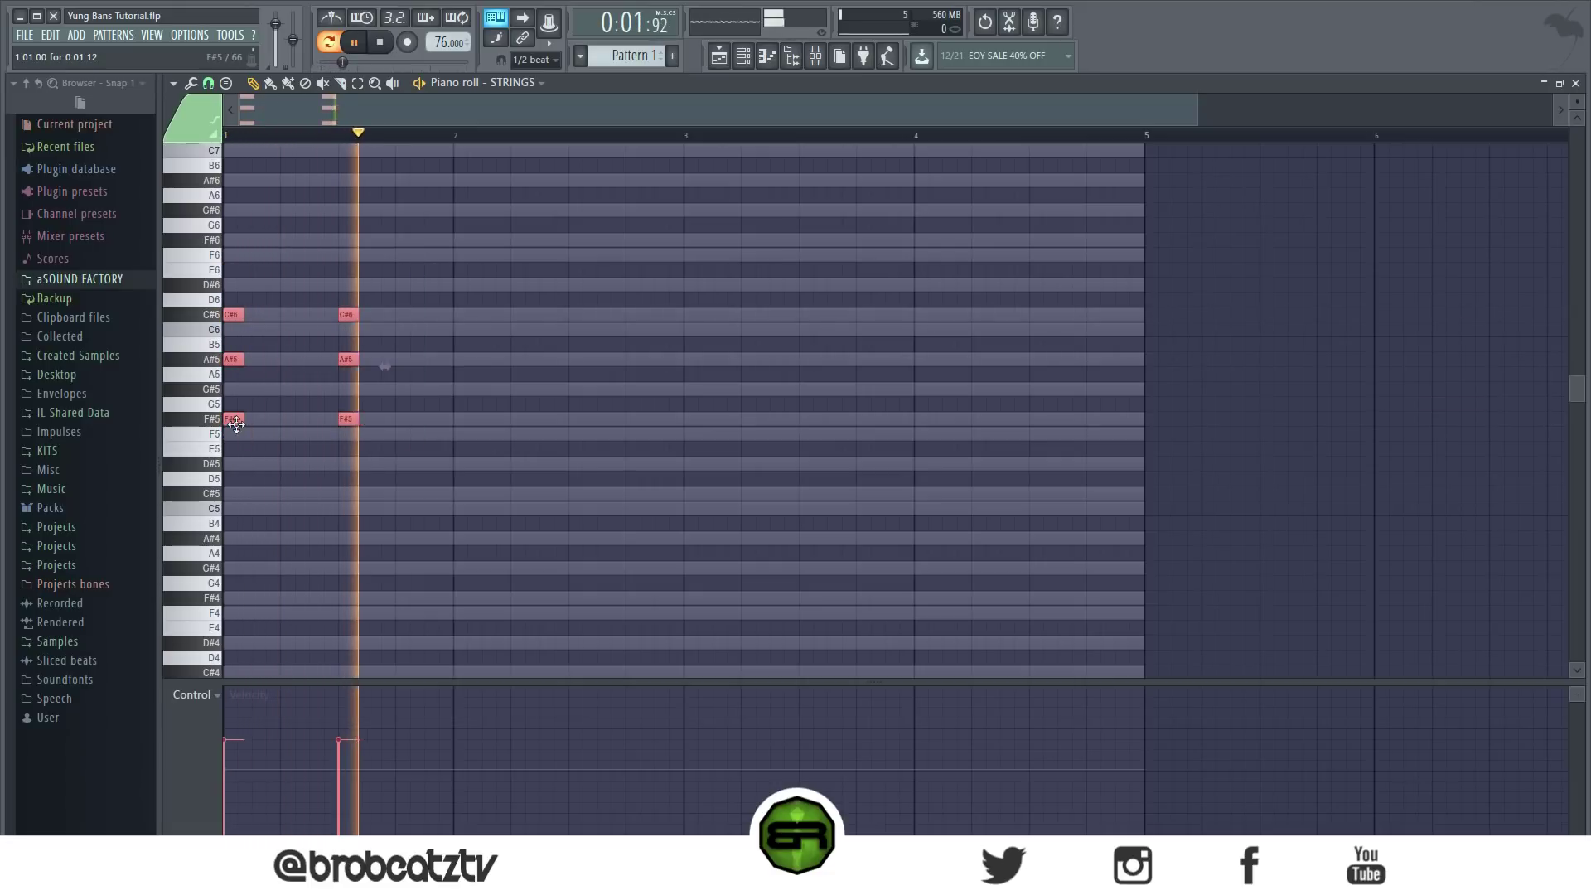
key("space")
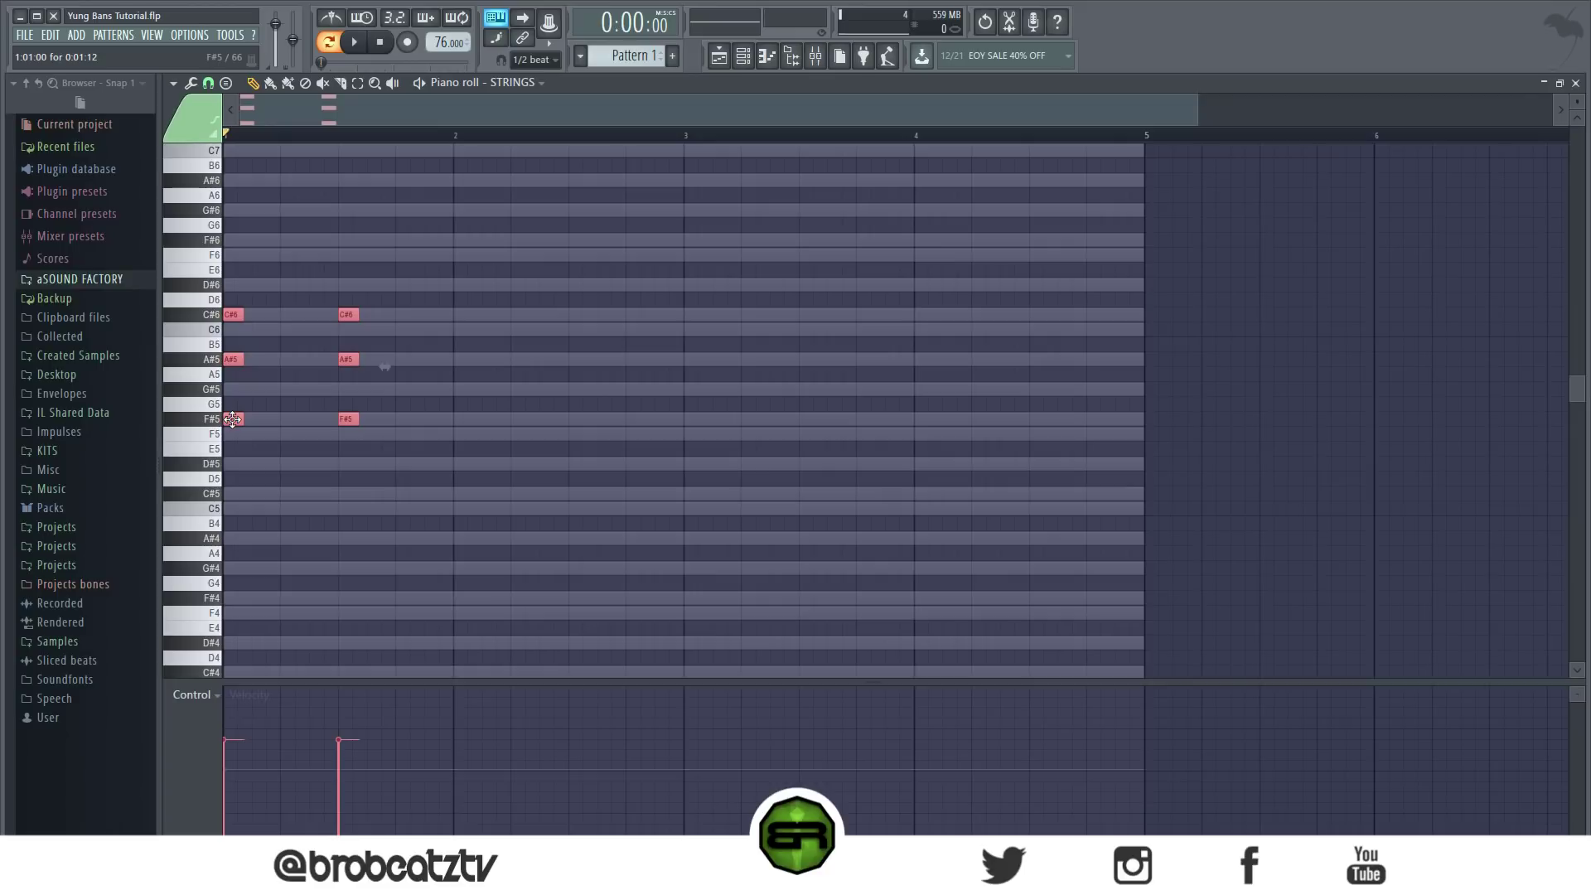
left_click_drag(231, 418, 416, 419)
key("space")
left_click_drag(416, 419, 462, 450)
key("space")
key("space")
left_click_drag(436, 398, 598, 407, "ctrl")
key("shift+Down")
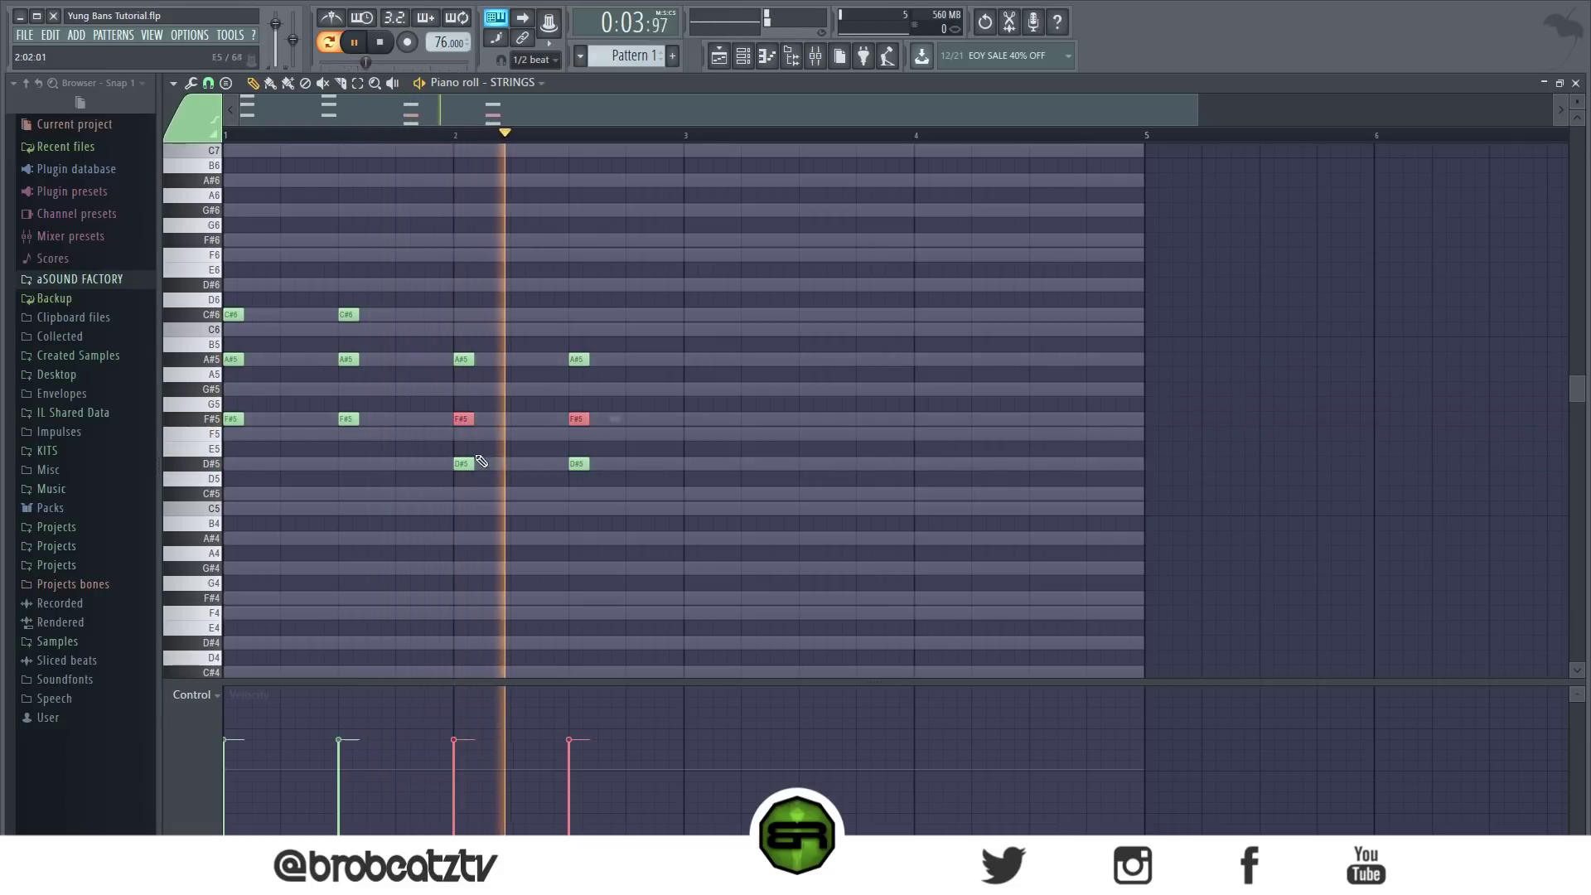
left_click(583, 550, "ctrl")
key("space")
Step: Duplicate the two-bar chord progression and align the copy with the start of bar 3
left_click_drag(694, 559, 405, 336, "ctrl")
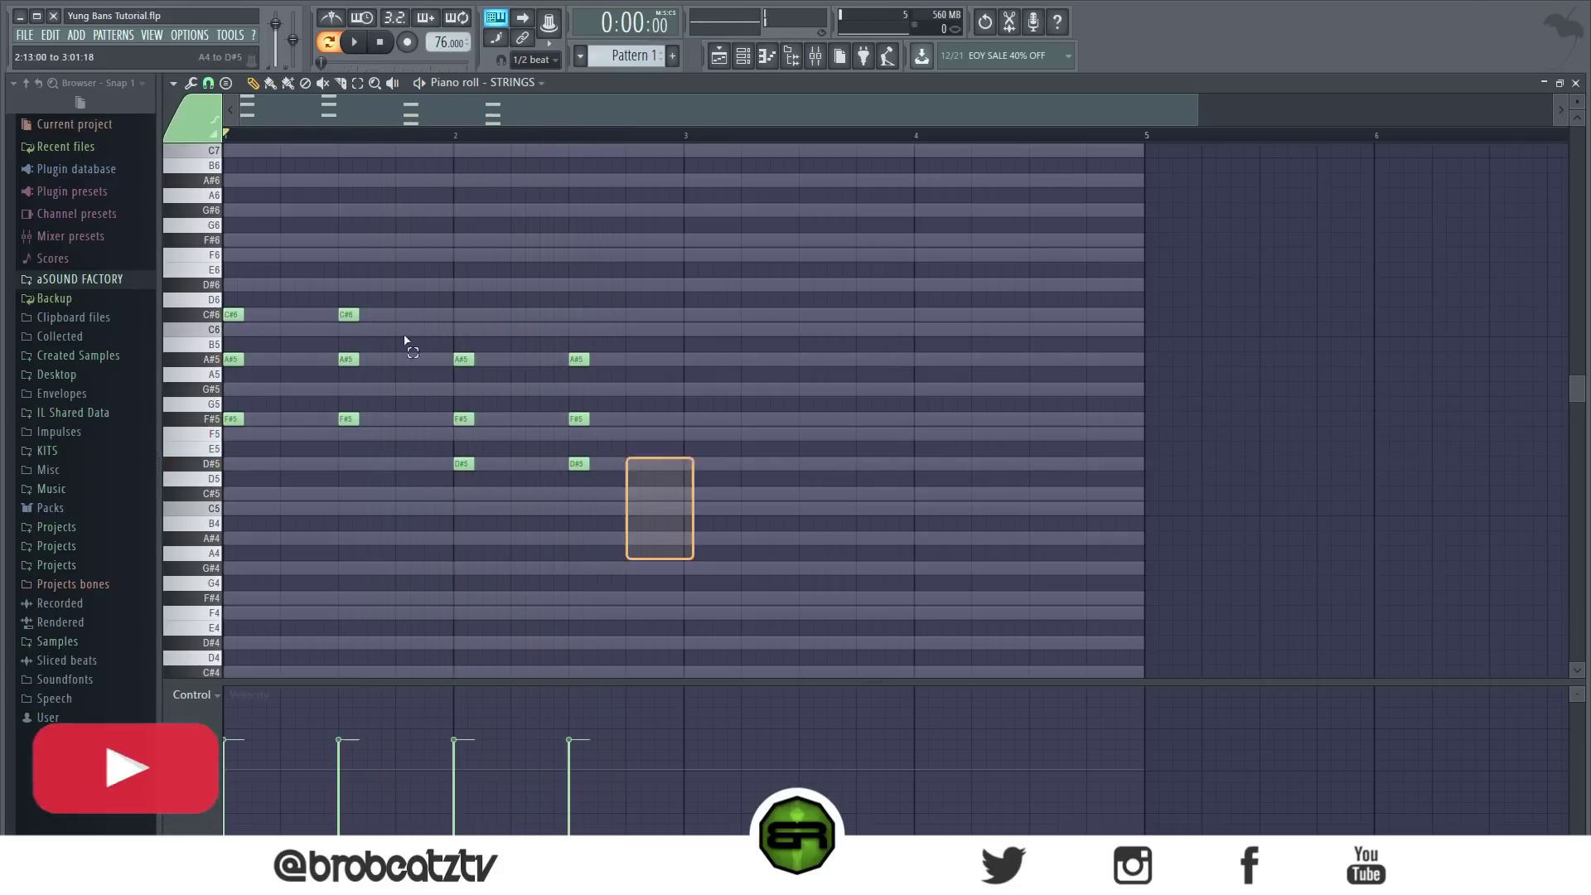
key("ctrl+a")
key("ctrl+b")
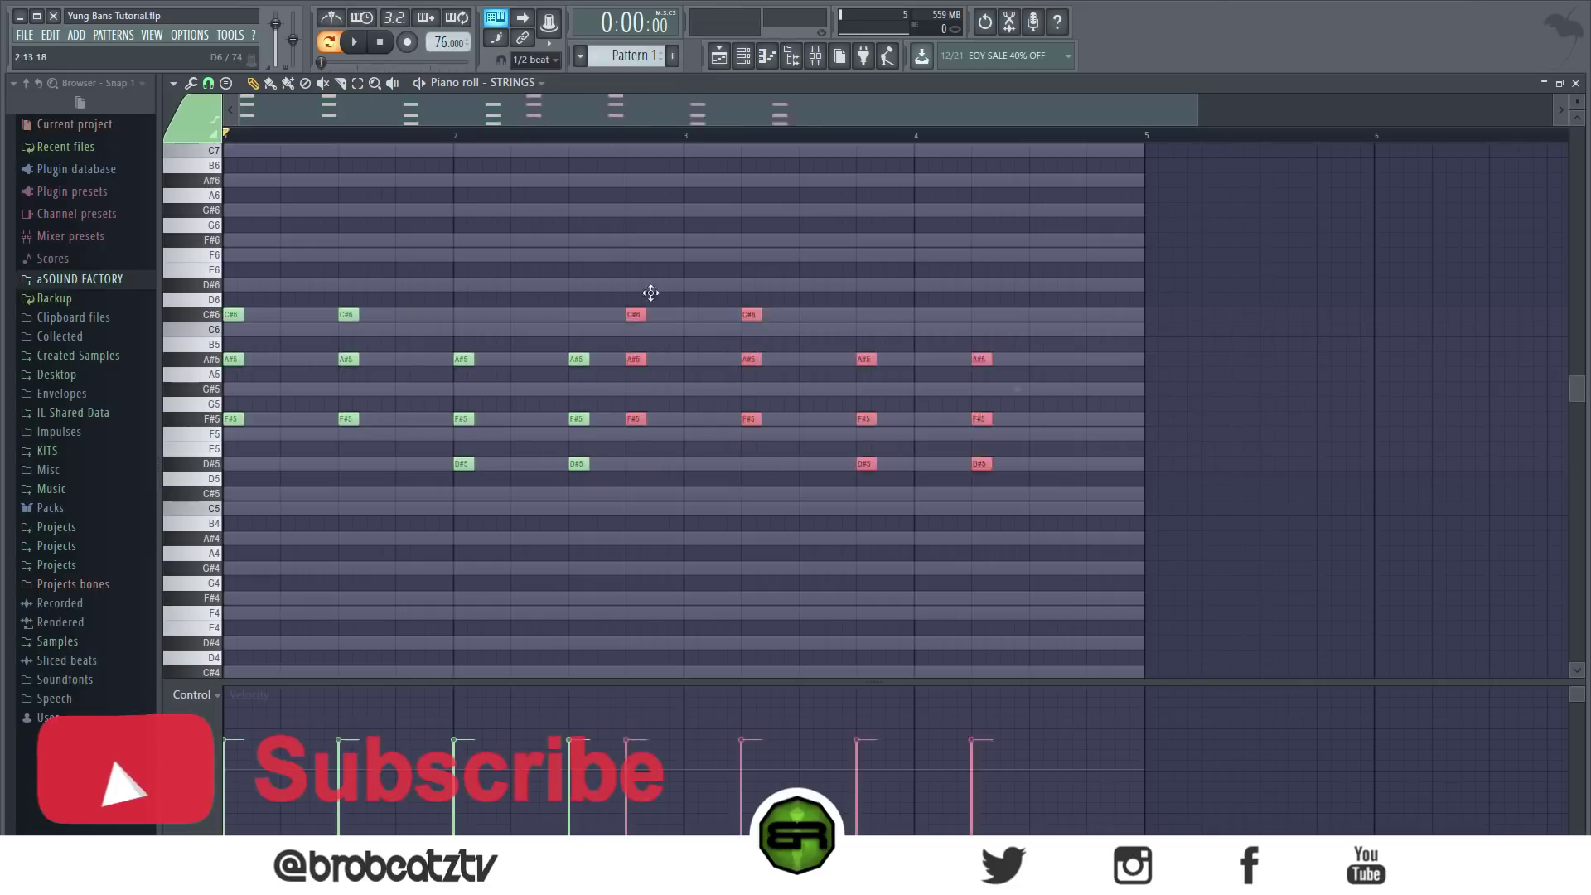
left_click_drag(650, 292, 688, 290)
key("ctrl+a")
key("ctrl+d")
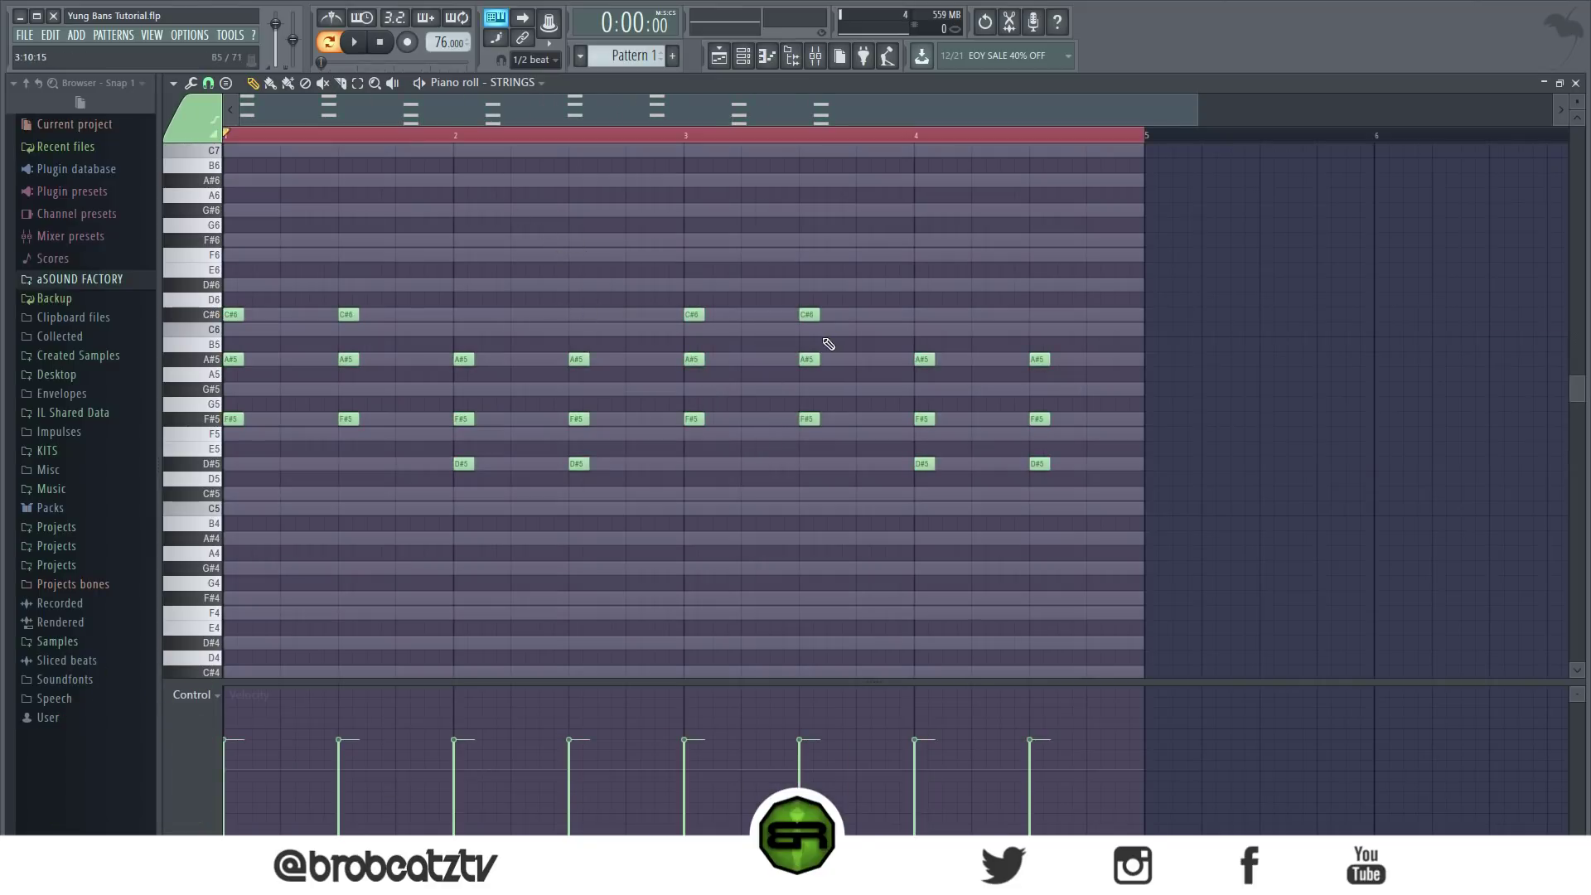
Step: Duplicate every chord one beat later, lower the velocity of the copies well below the originals, and play the pattern
key("ctrl+a")
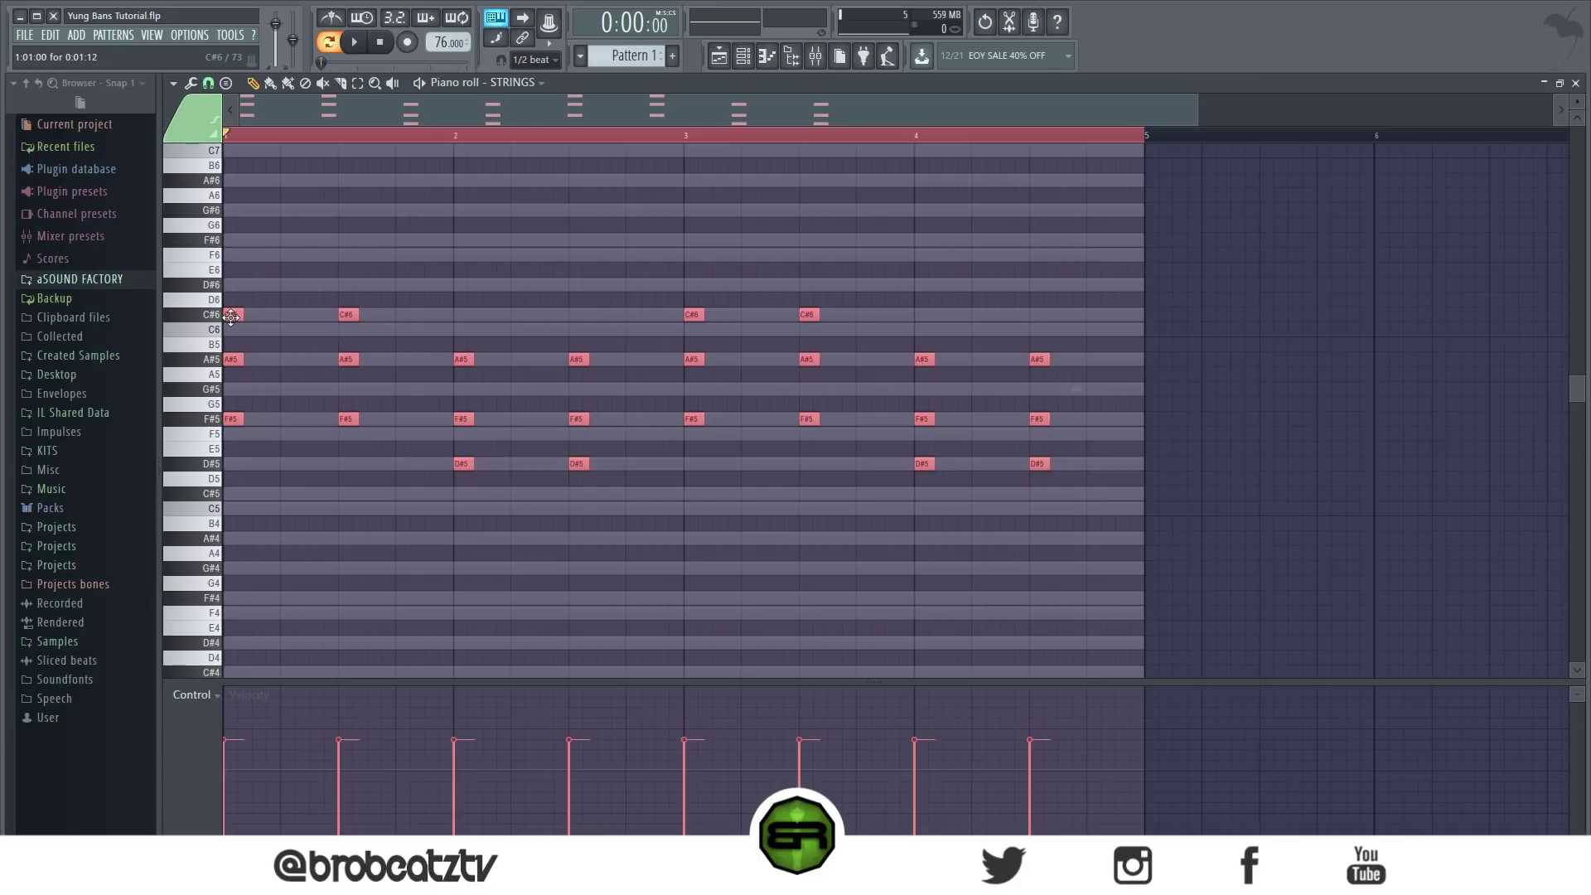
left_click_drag(232, 315, 286, 350)
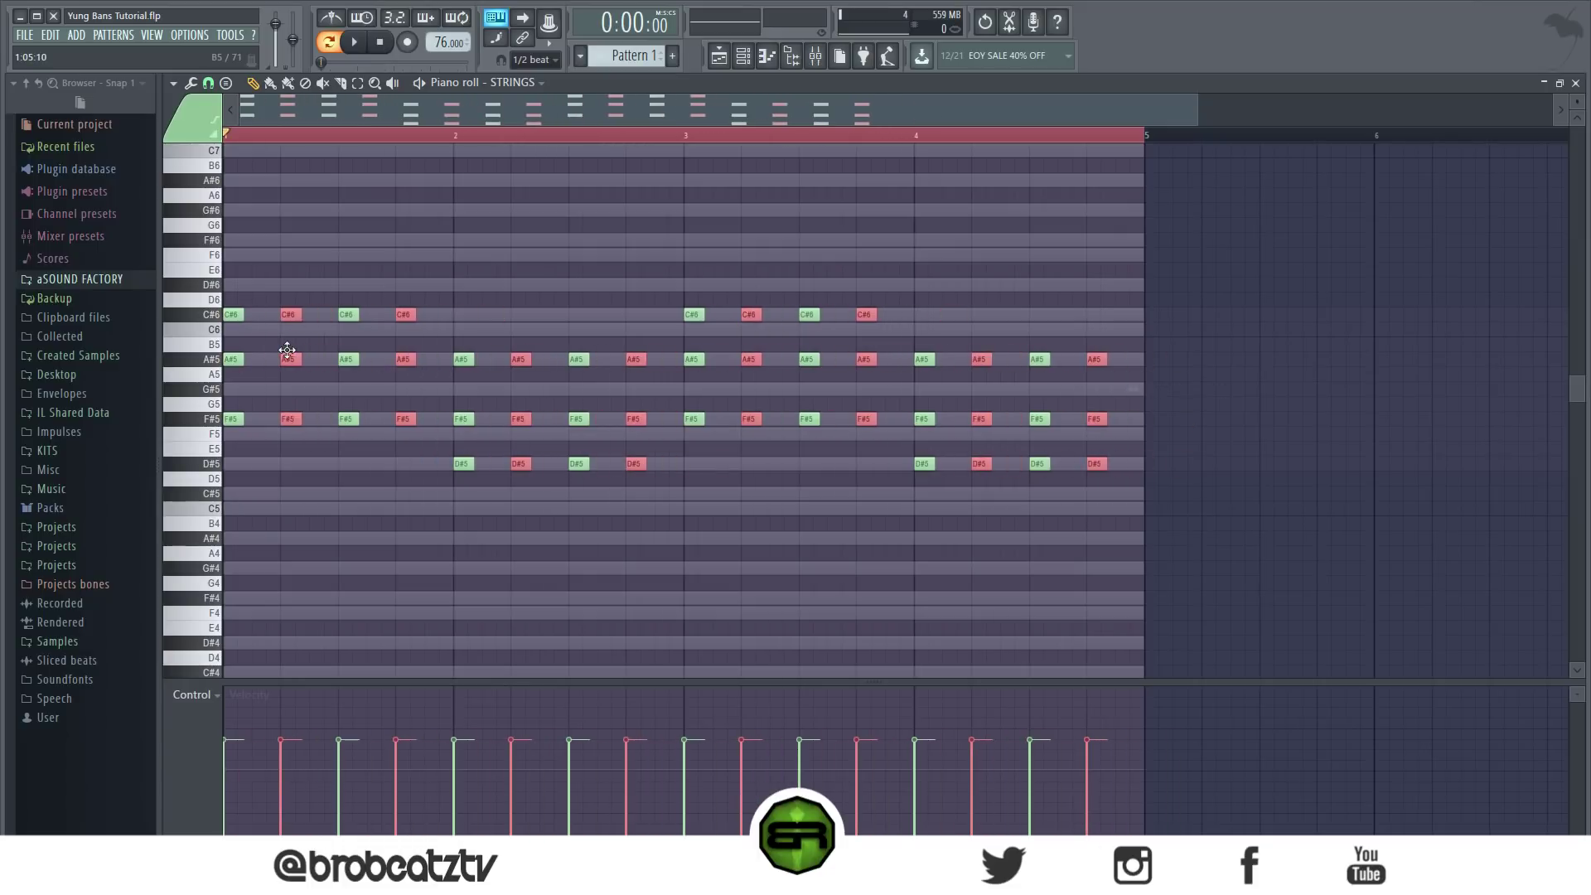
left_click_drag(622, 682, 624, 315)
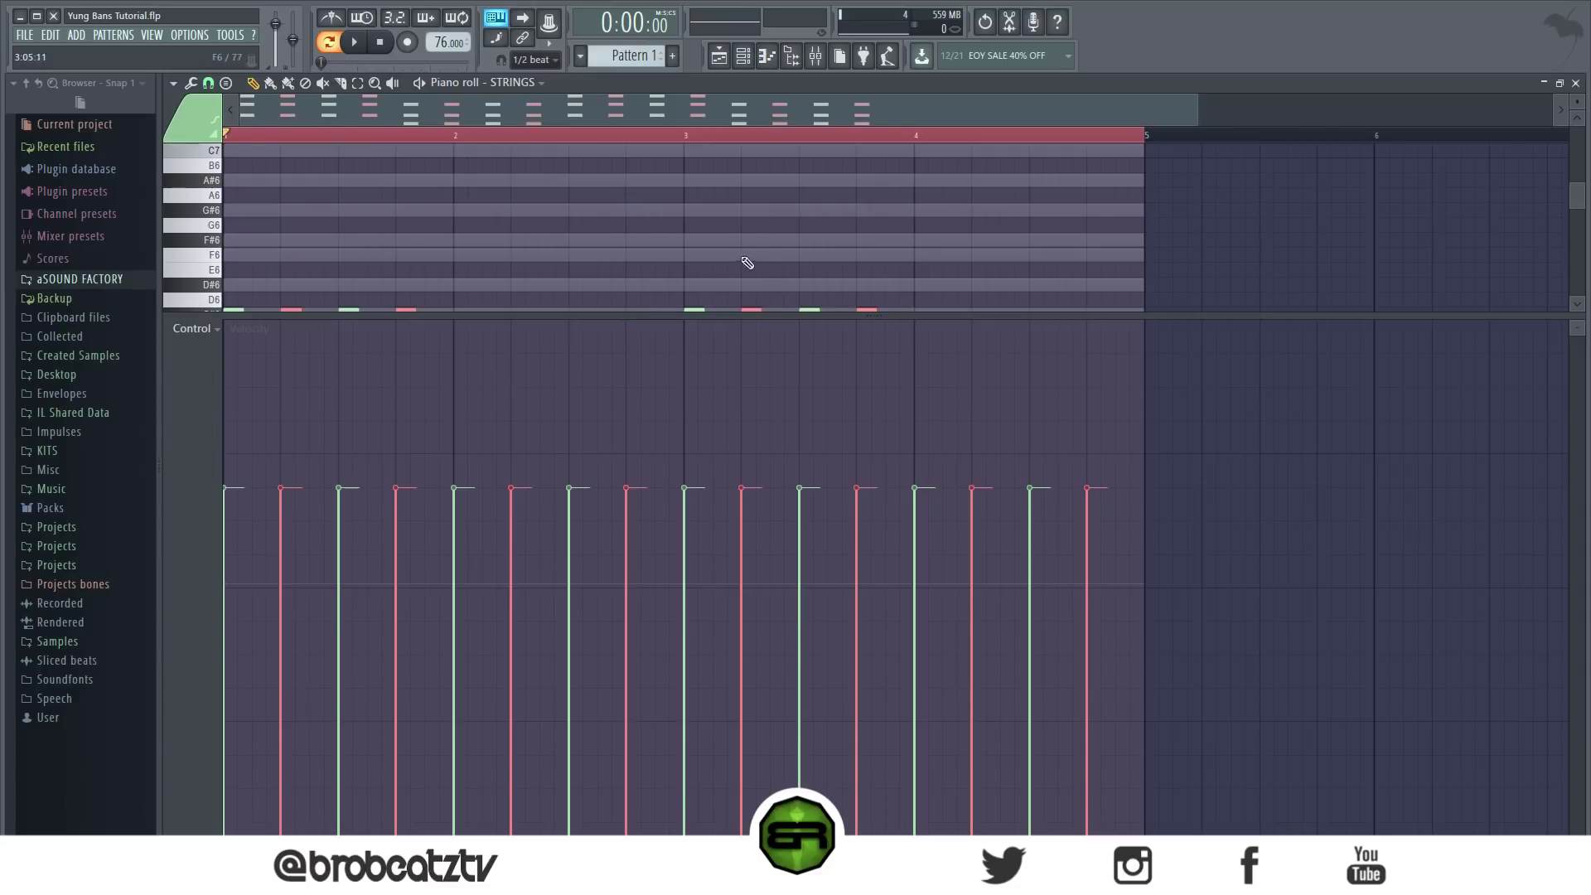
scroll(726, 246, "down", 10, "alt")
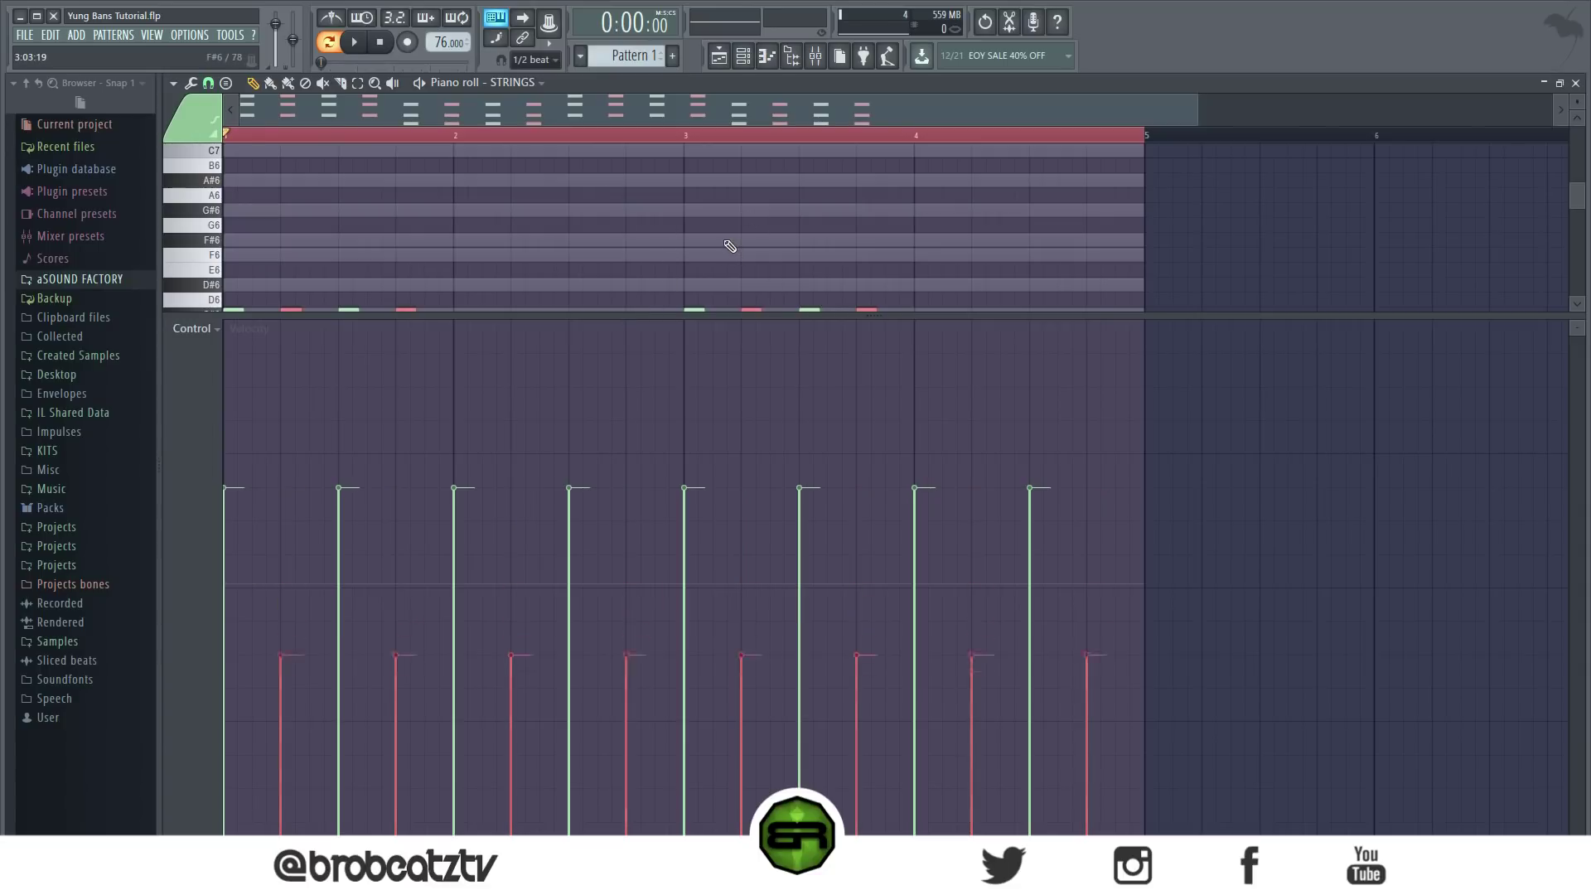
scroll(730, 246, "up", 1)
scroll(730, 249, "down", 1)
key("ctrl+d")
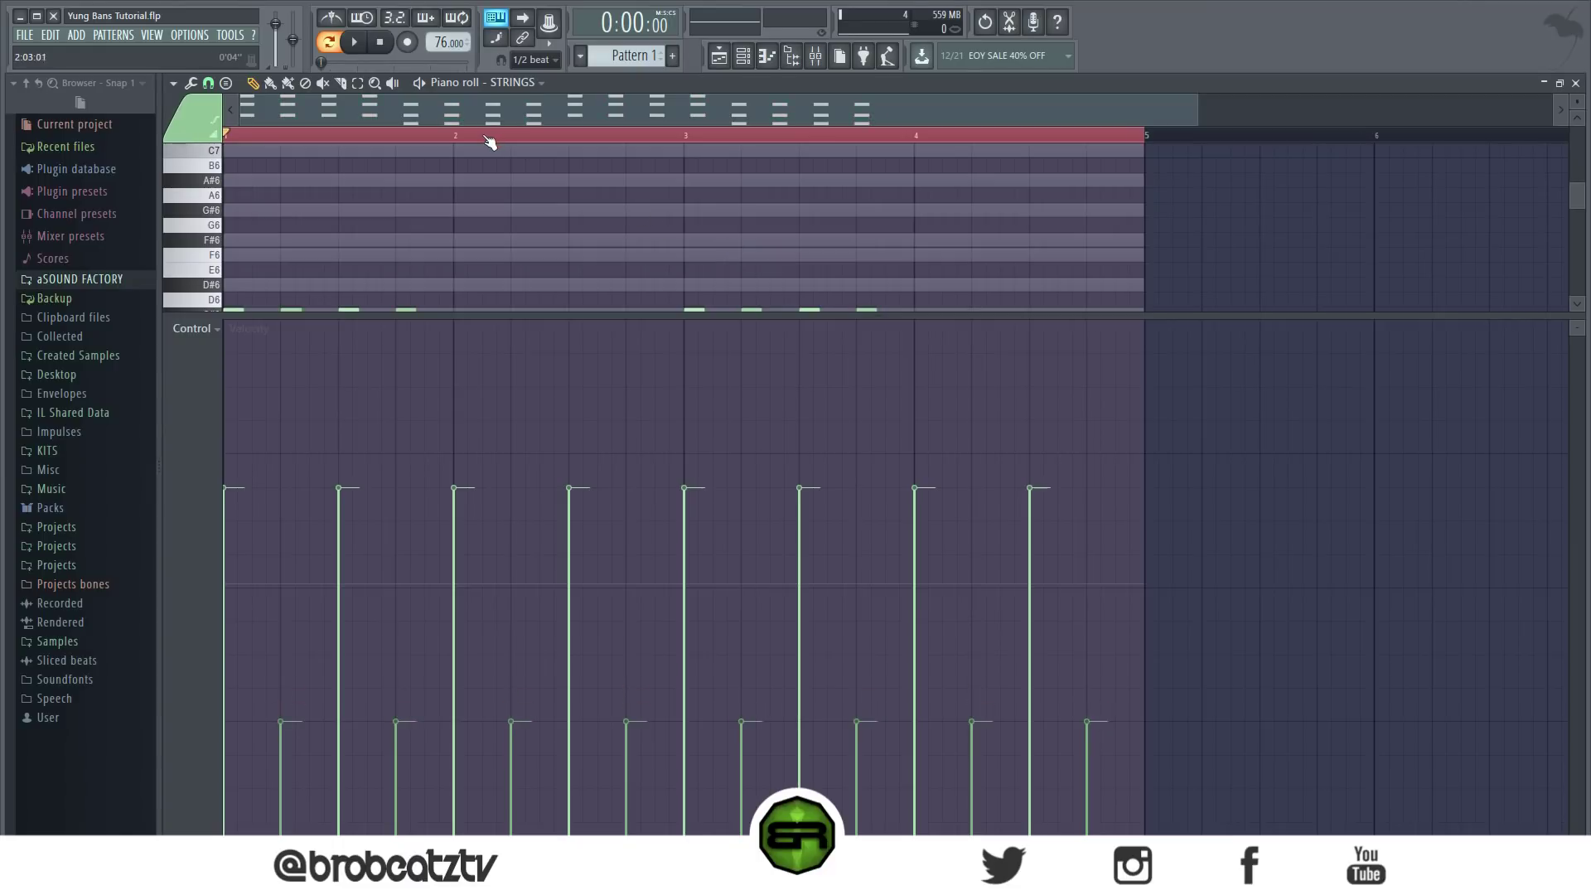
left_click_drag(460, 315, 469, 695)
key("space")
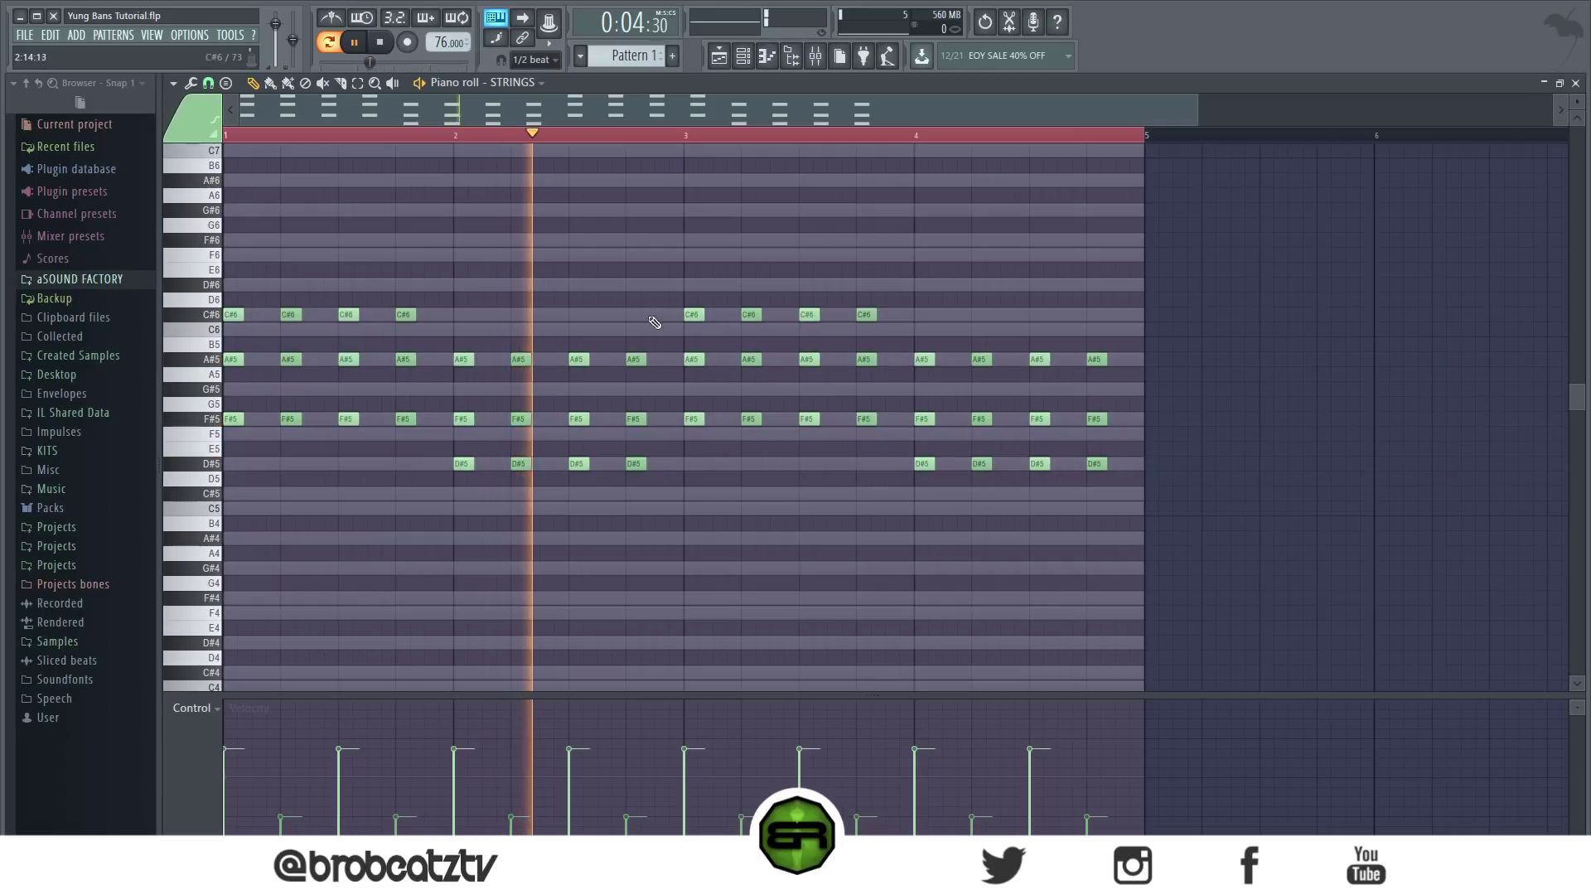
key("space")
Step: Slightly lower the velocity of all string notes together and play the pattern
key("ctrl+a")
scroll(934, 358, "up", 6)
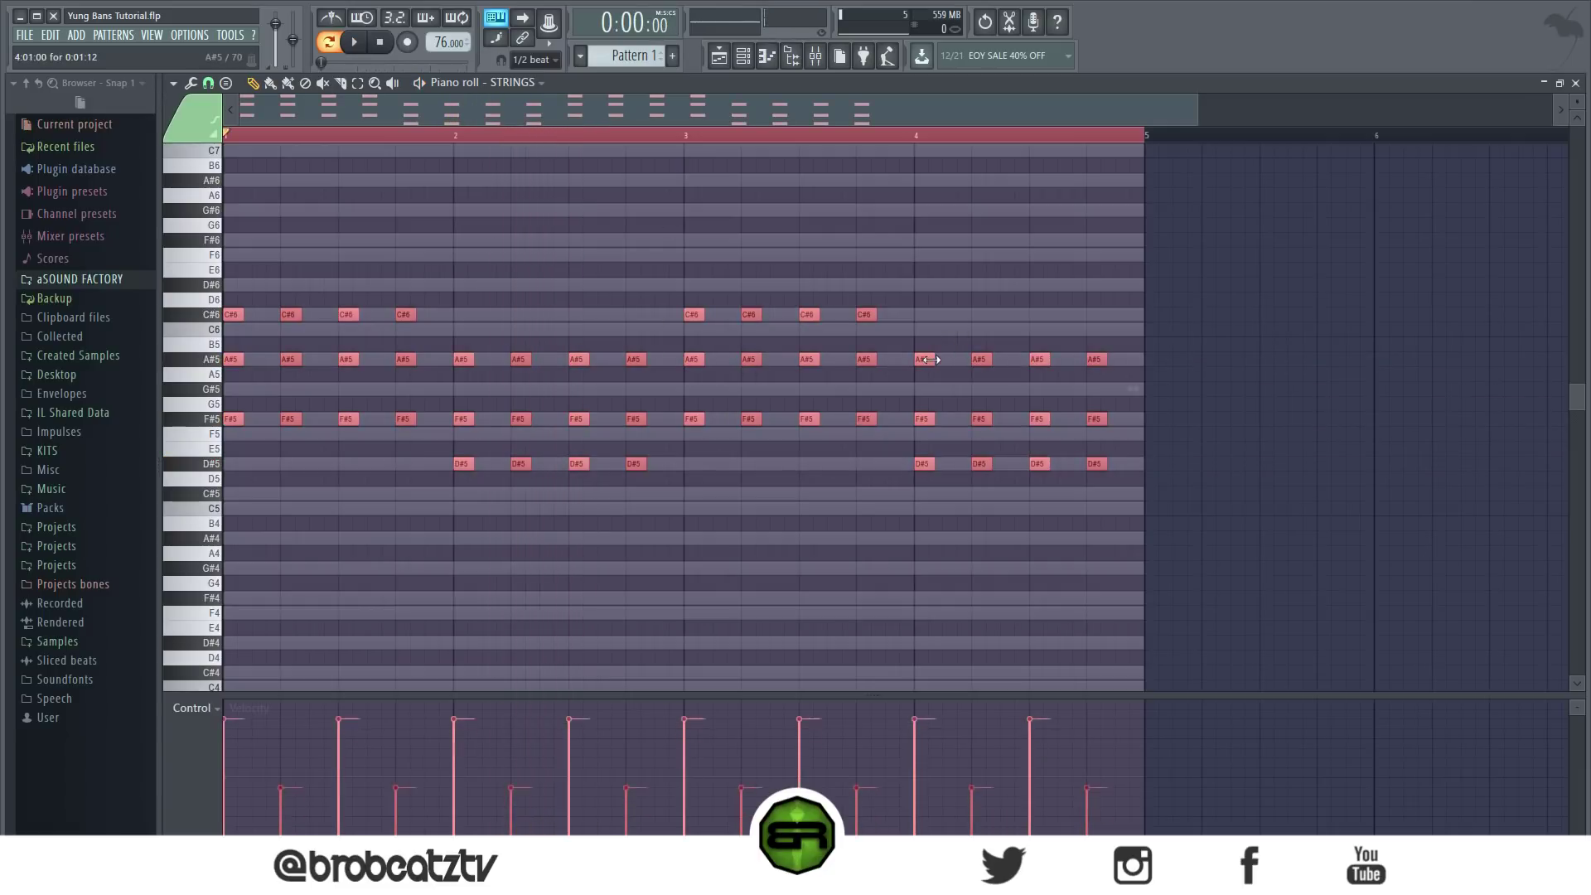
scroll(931, 360, "down", 5)
scroll(931, 361, "down", 5)
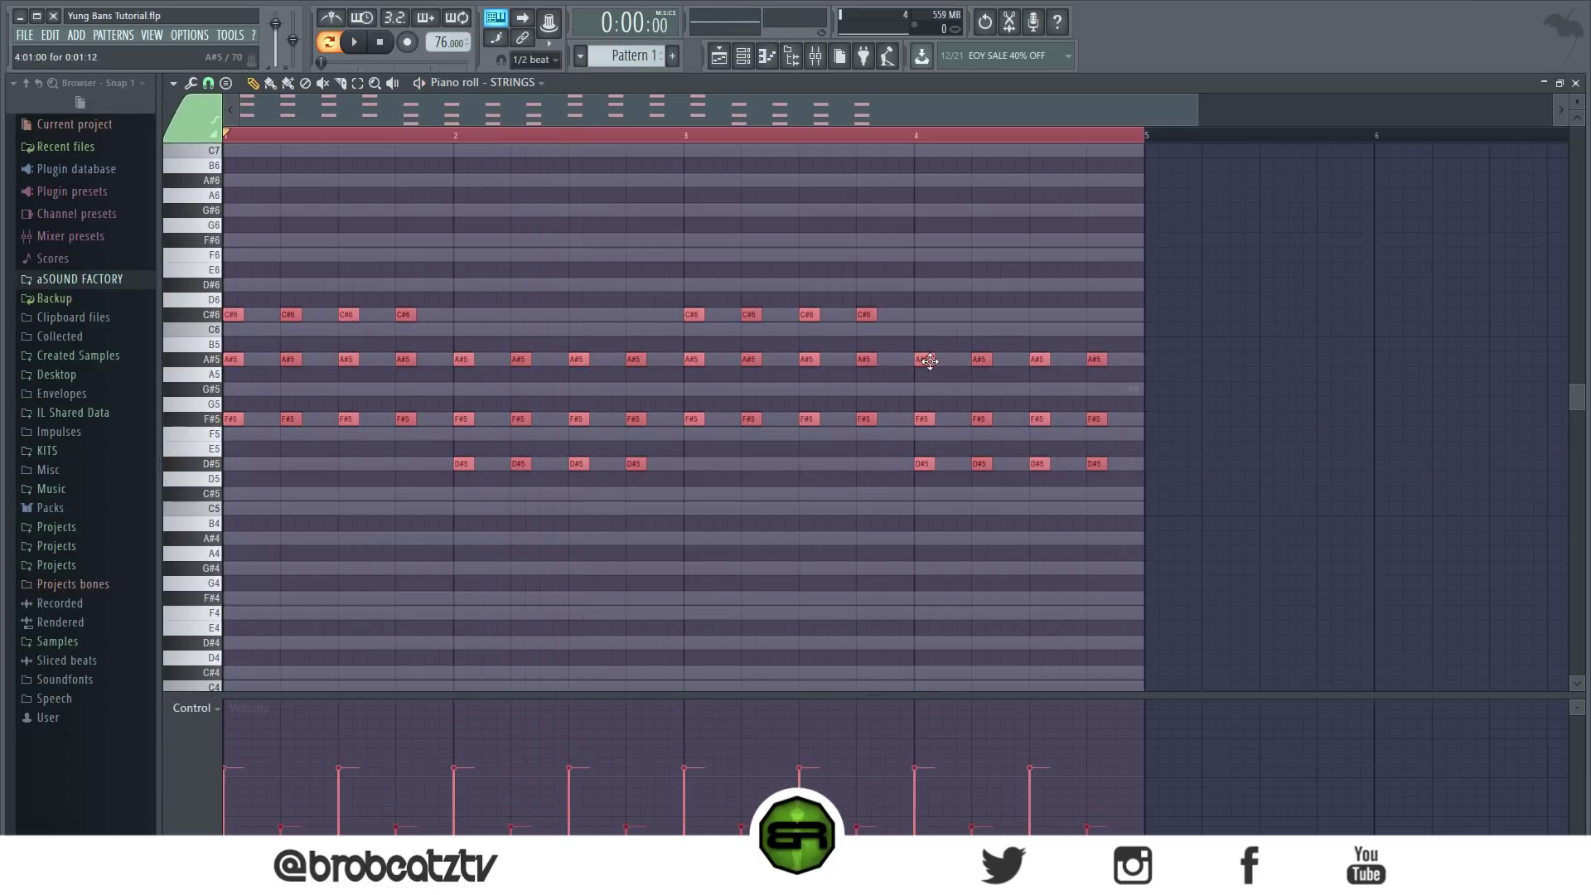
key("space")
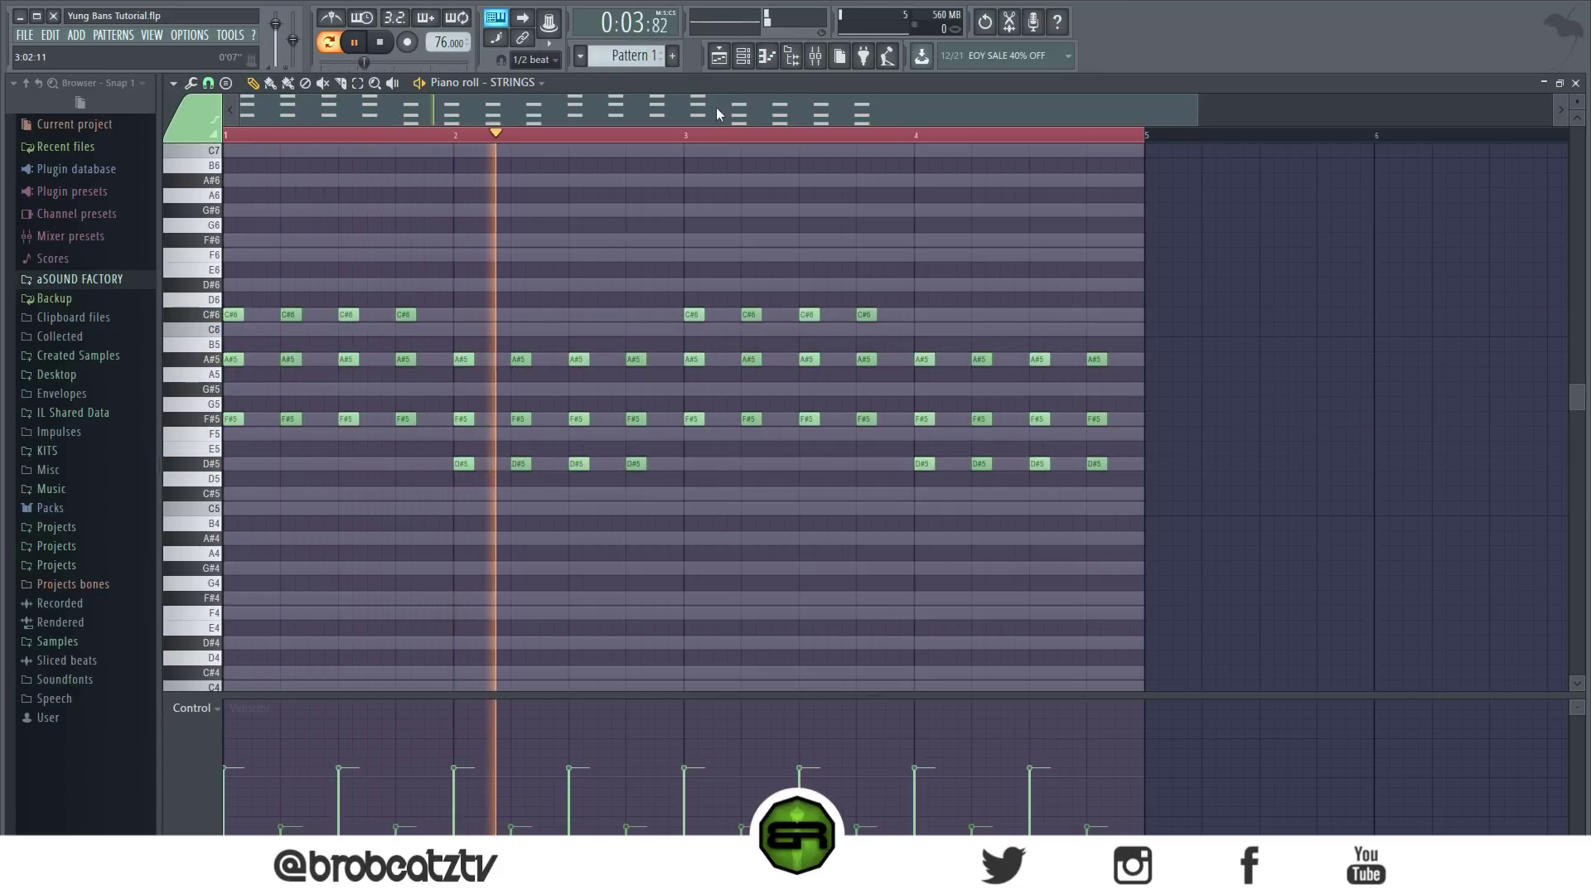
Step: Copy the STRINGS chord pattern to the PIANO channel and show it in the piano roll
left_click(745, 58)
key("space")
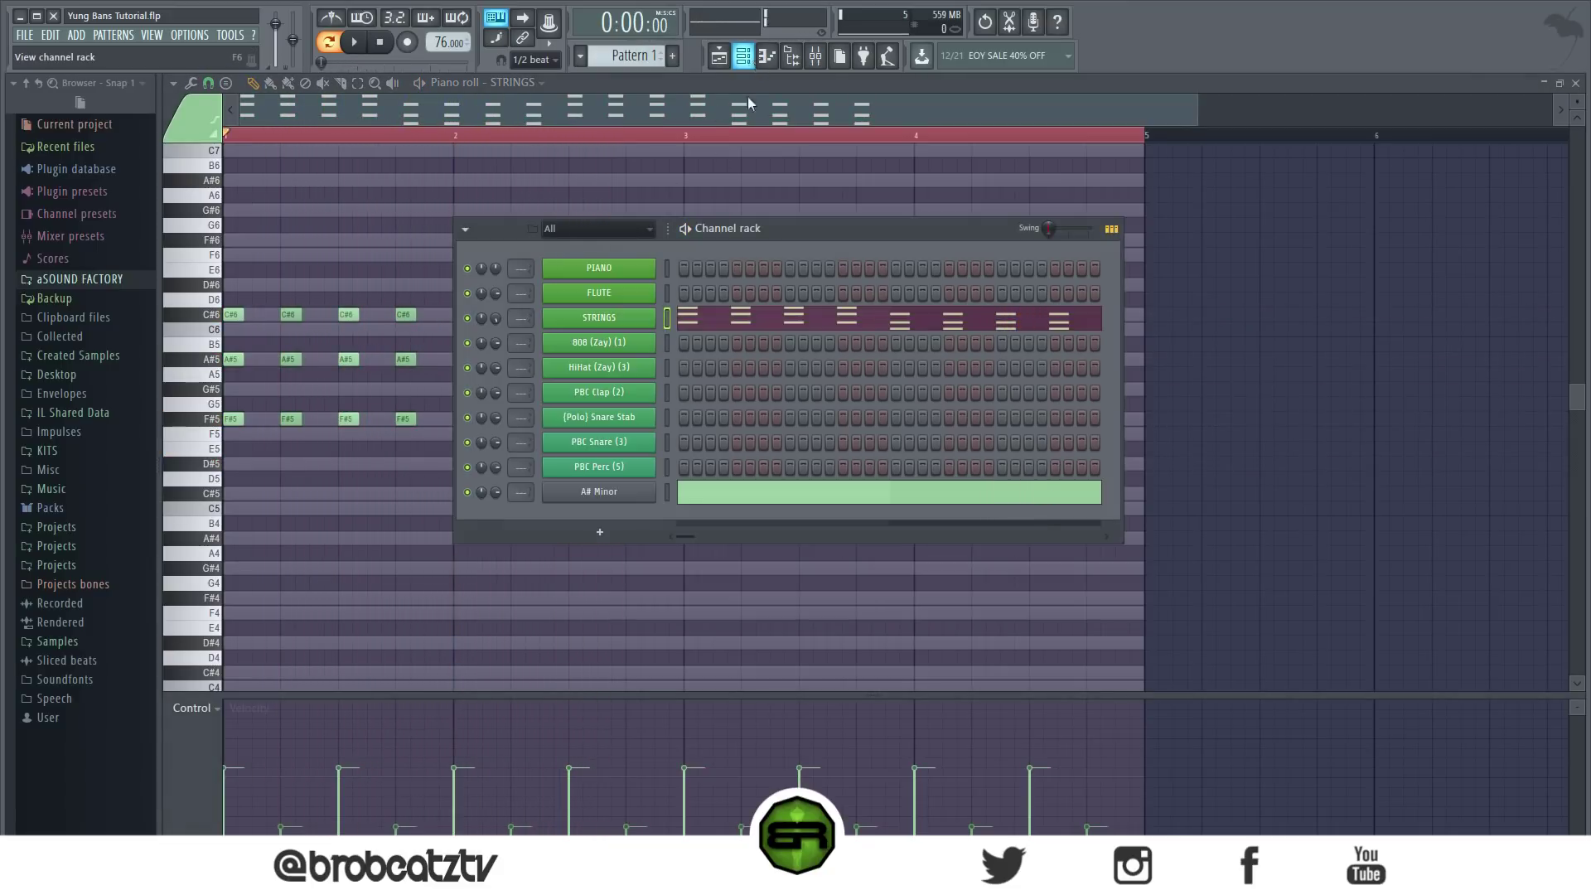
right_click(623, 271)
left_click(693, 271)
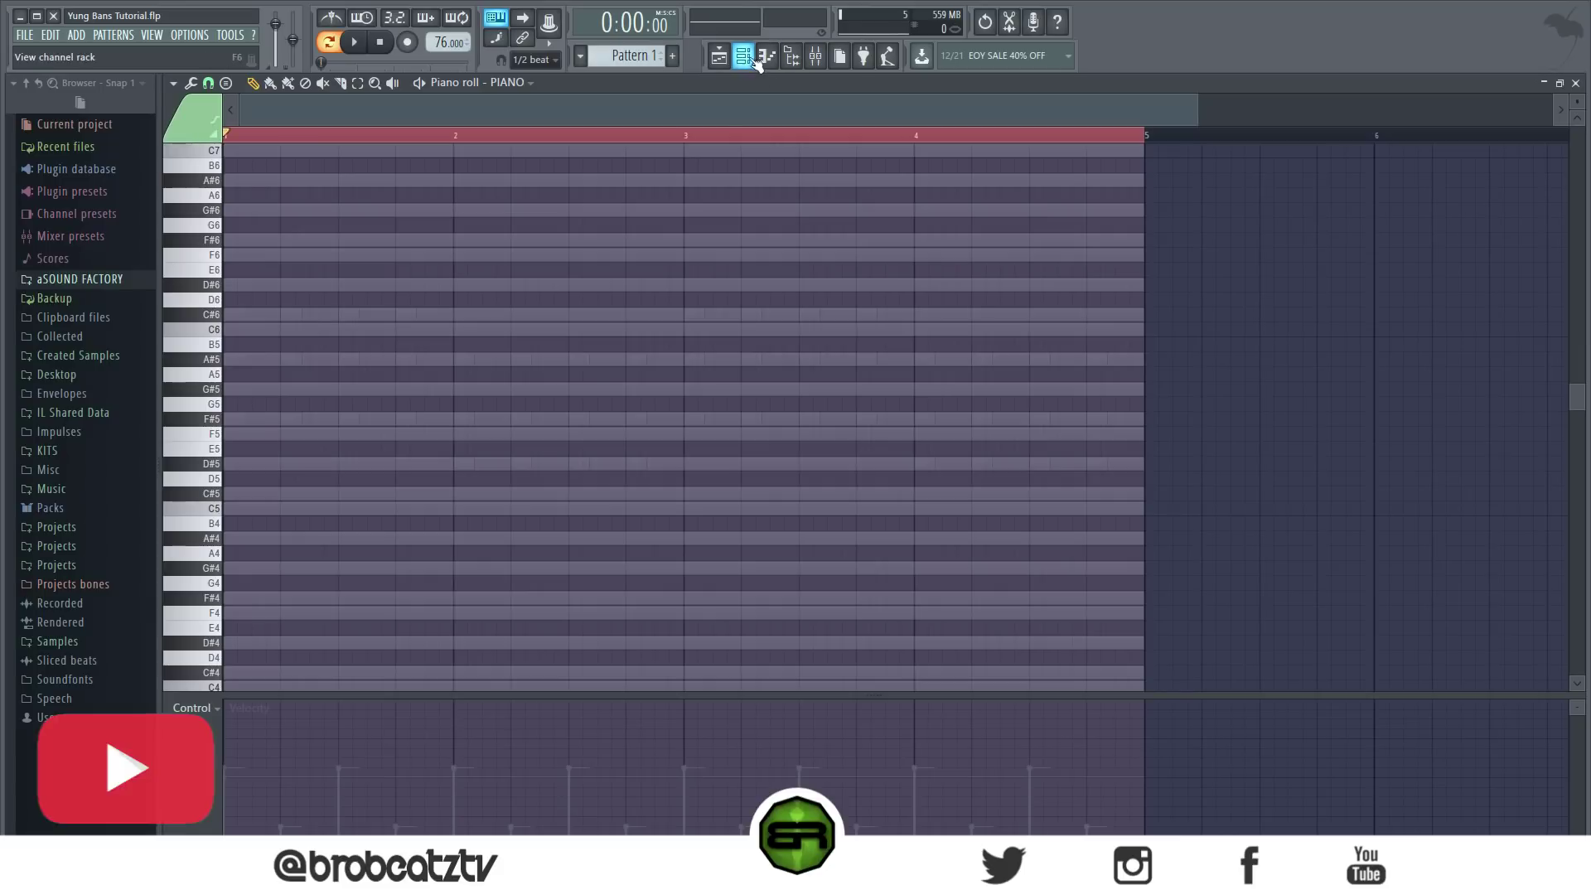
key("F6")
right_click(564, 320)
left_click(798, 334)
right_click(600, 268)
left_click(829, 300)
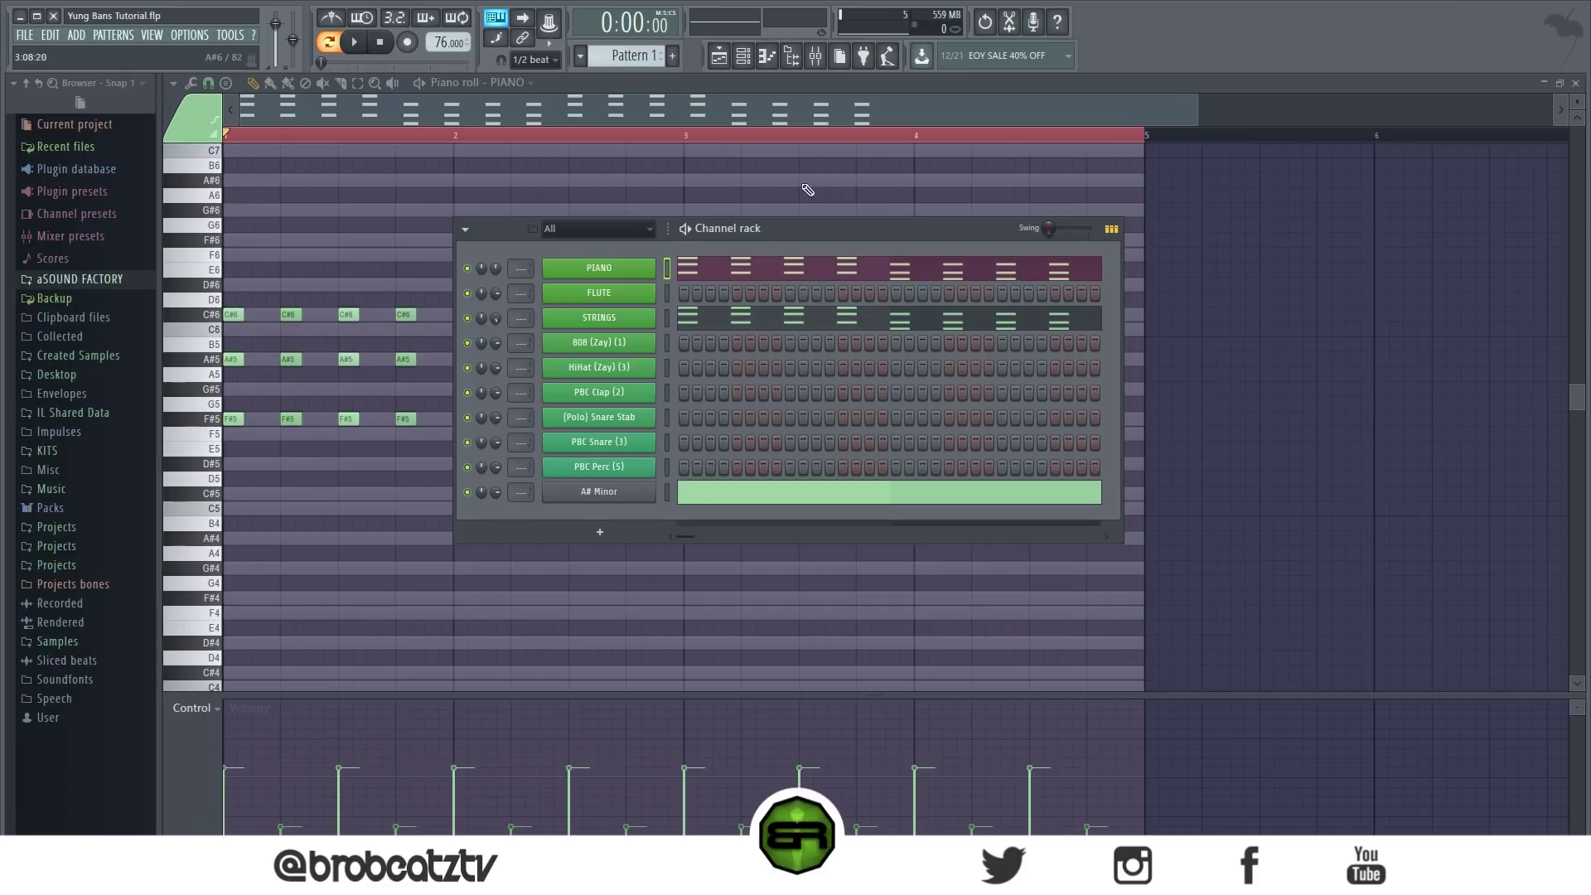
key("F6")
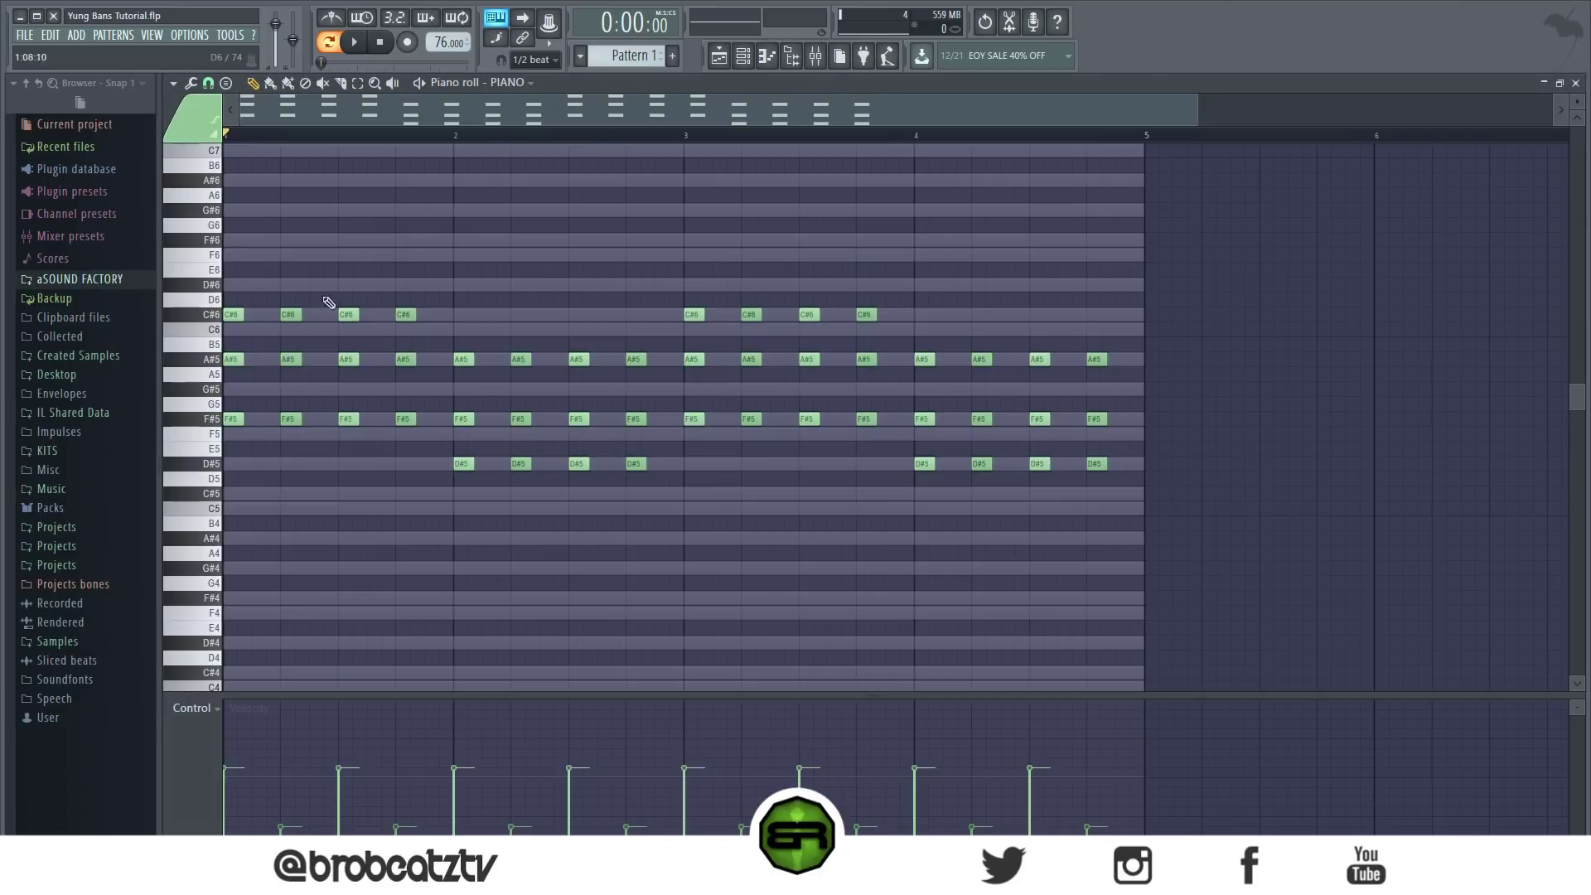
Step: Delete the repeated piano chords so only the first chord of each of the four bars remains
left_click_drag(278, 263, 438, 466)
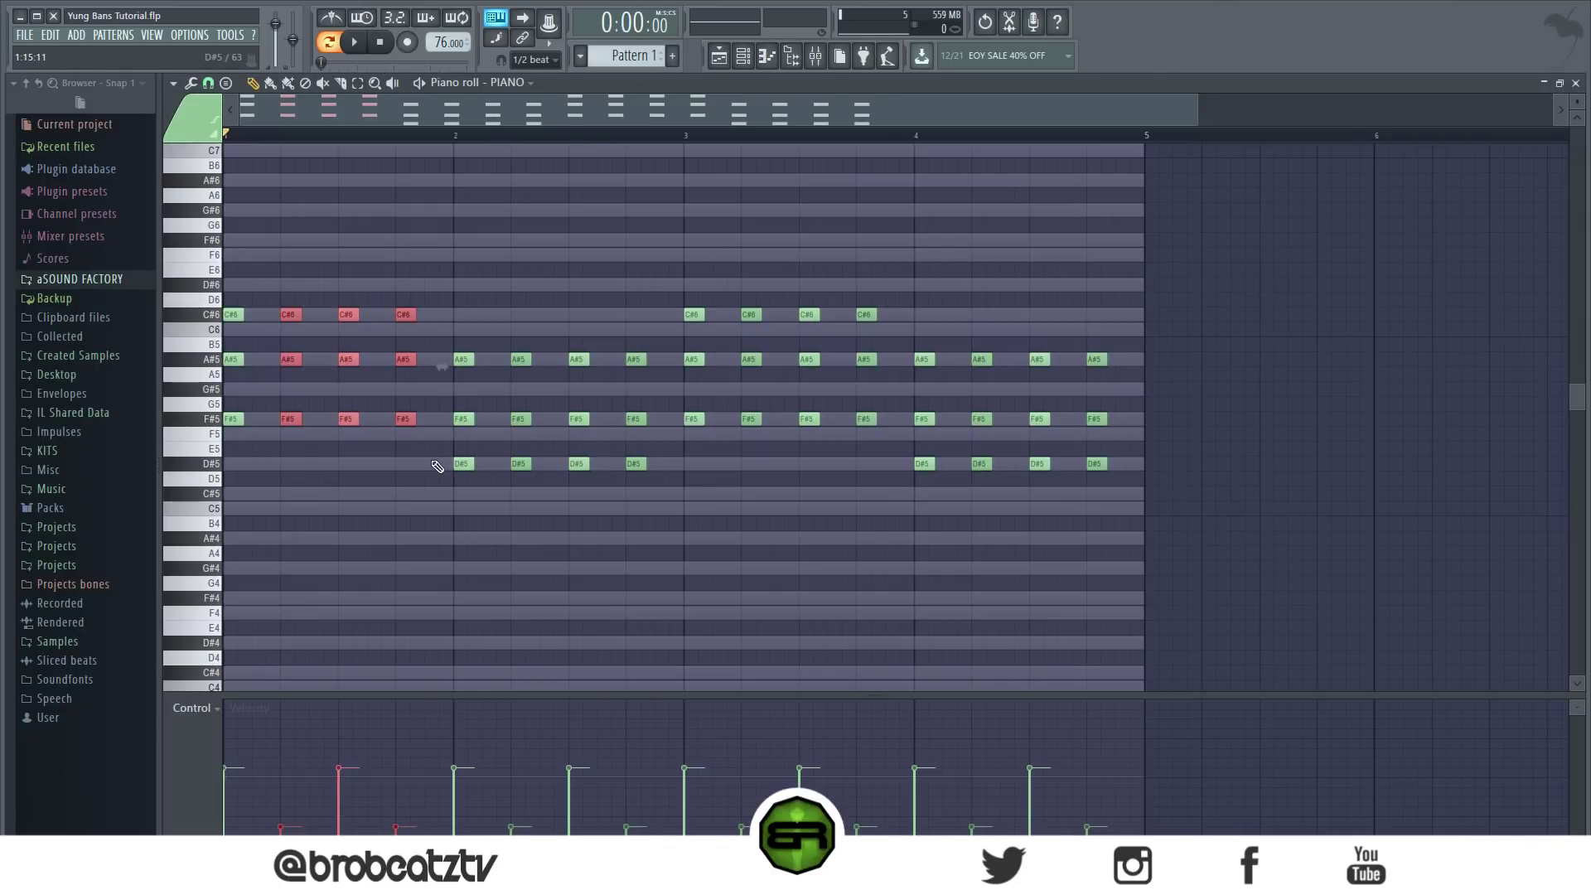
key("Delete")
left_click_drag(510, 311, 643, 550)
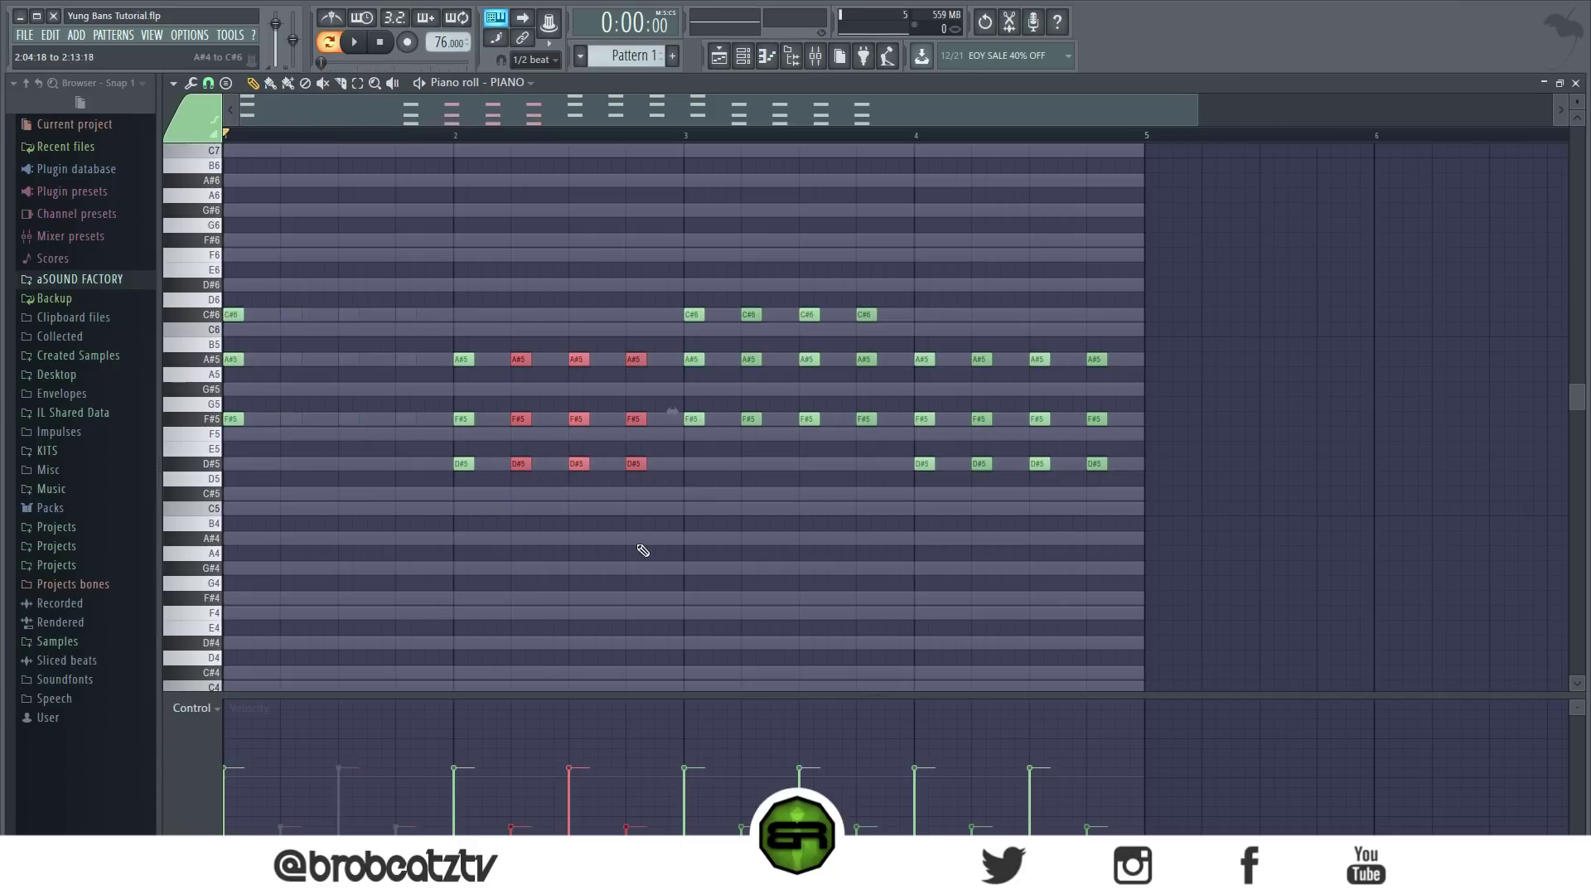
key("Delete")
left_click_drag(734, 277, 892, 459)
key("Delete")
left_click_drag(982, 330, 1081, 546)
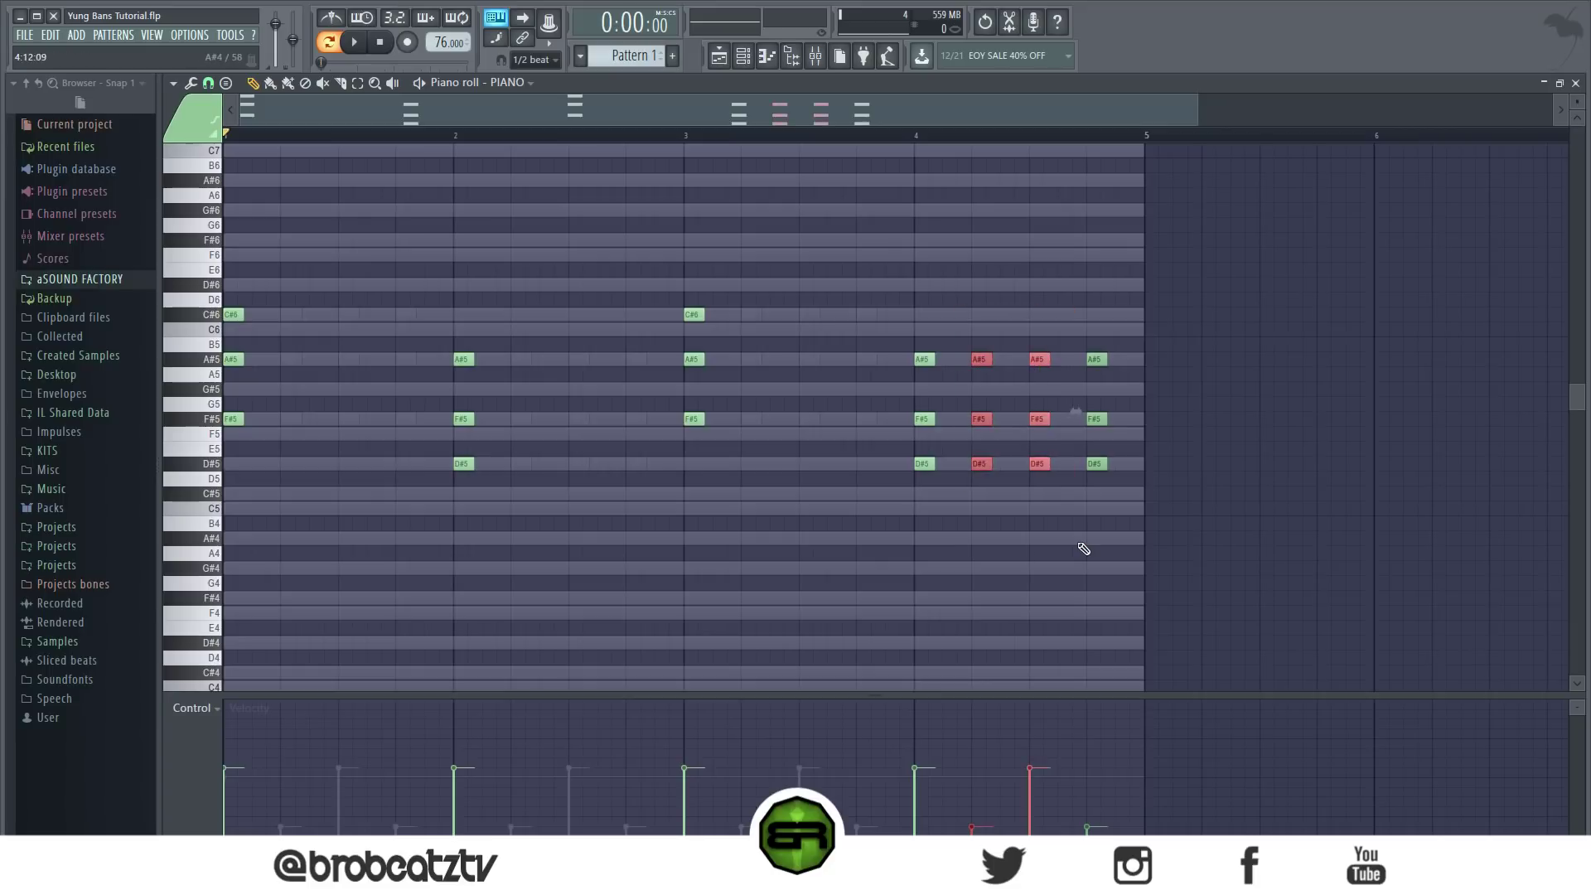
key("Delete")
right_click(1096, 359)
right_click(1096, 418)
right_click(1096, 463)
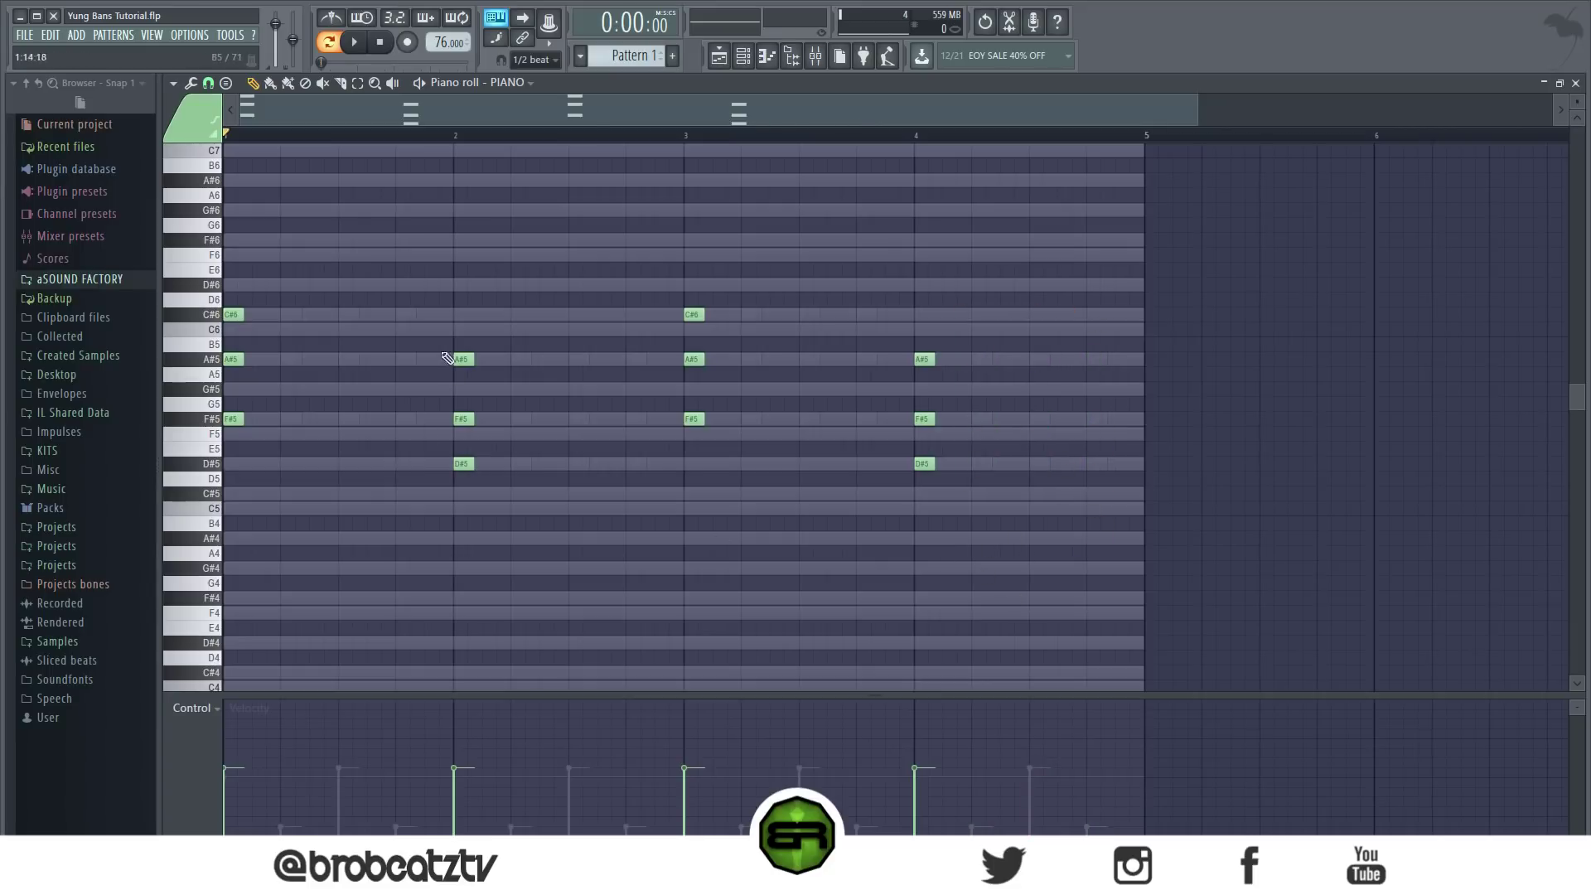
Step: Slightly lower the velocity of all piano chords, transpose them up one octave, and play them back
scroll(445, 369, "up", 2)
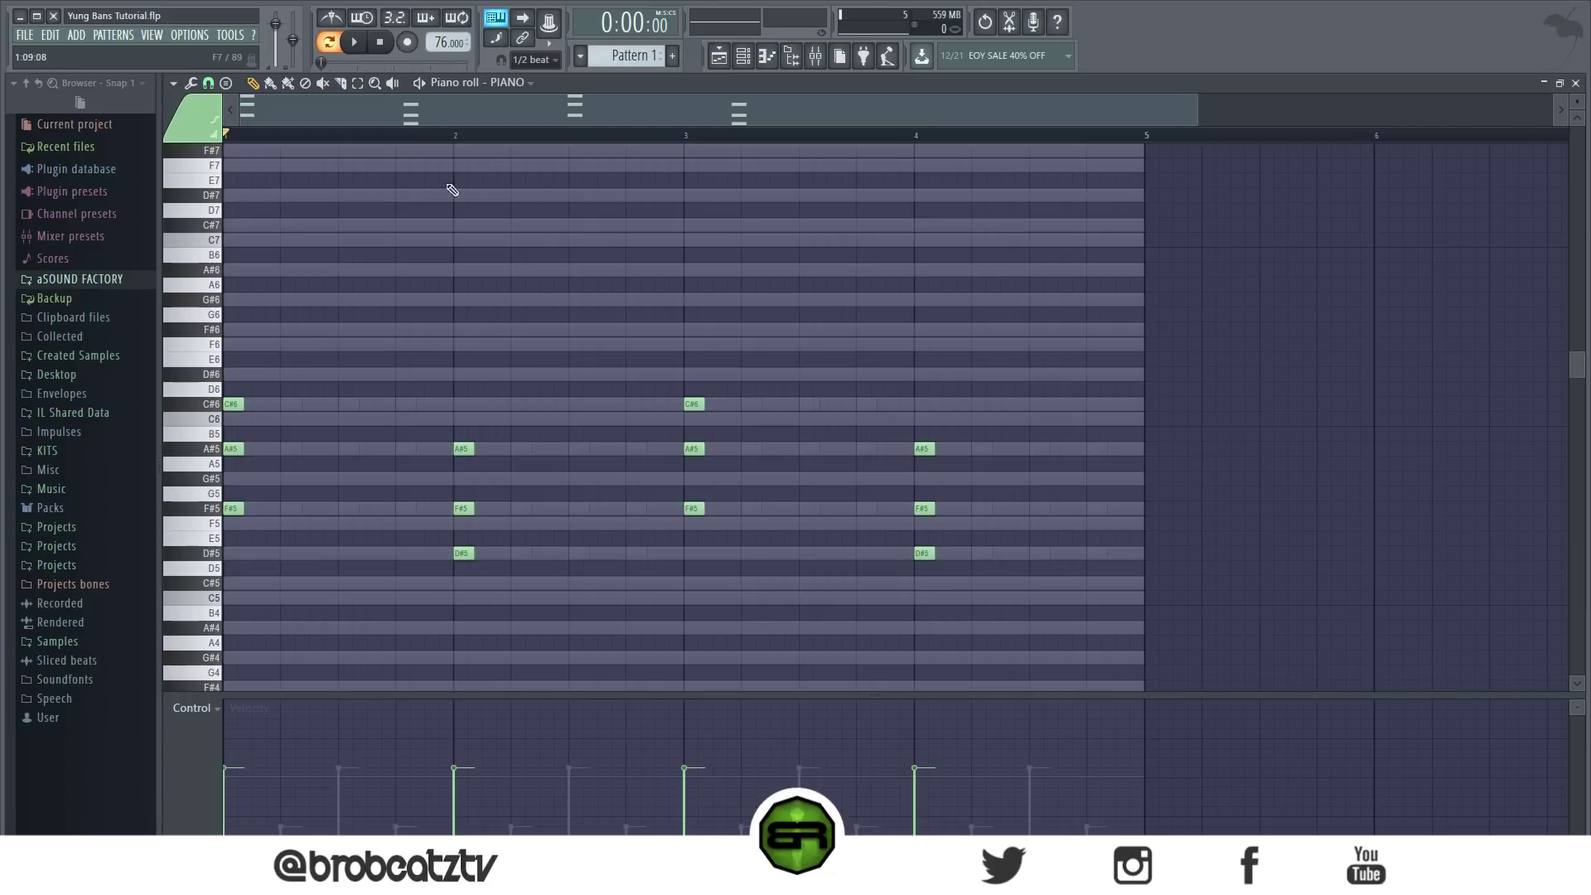
key("space")
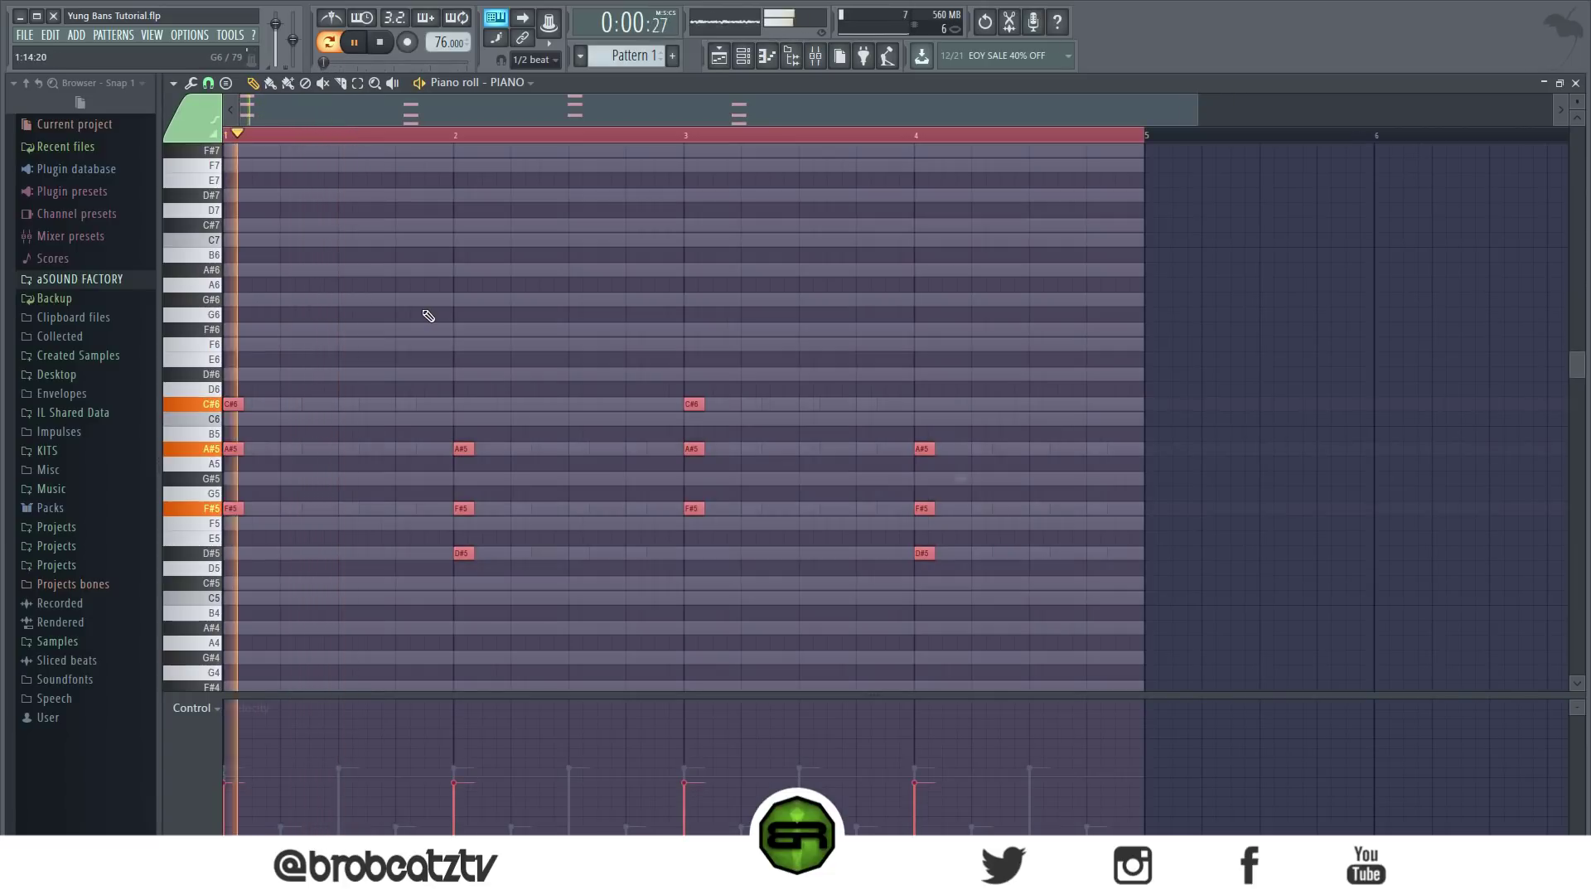
key("ctrl+Up")
scroll(452, 290, "up", 4)
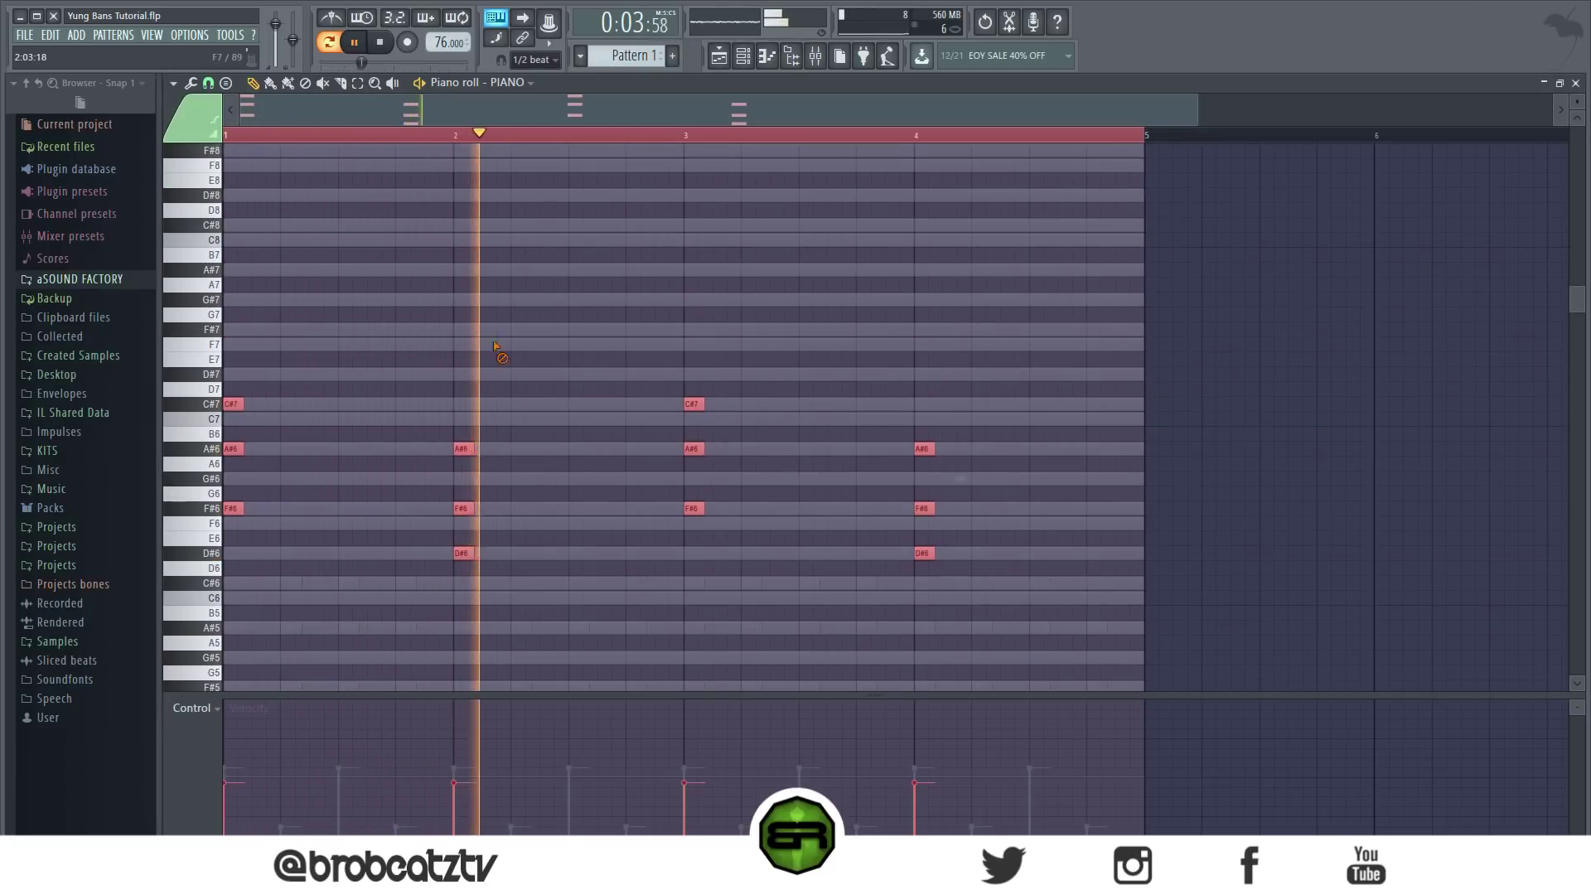
key("space")
key("ctrl+d")
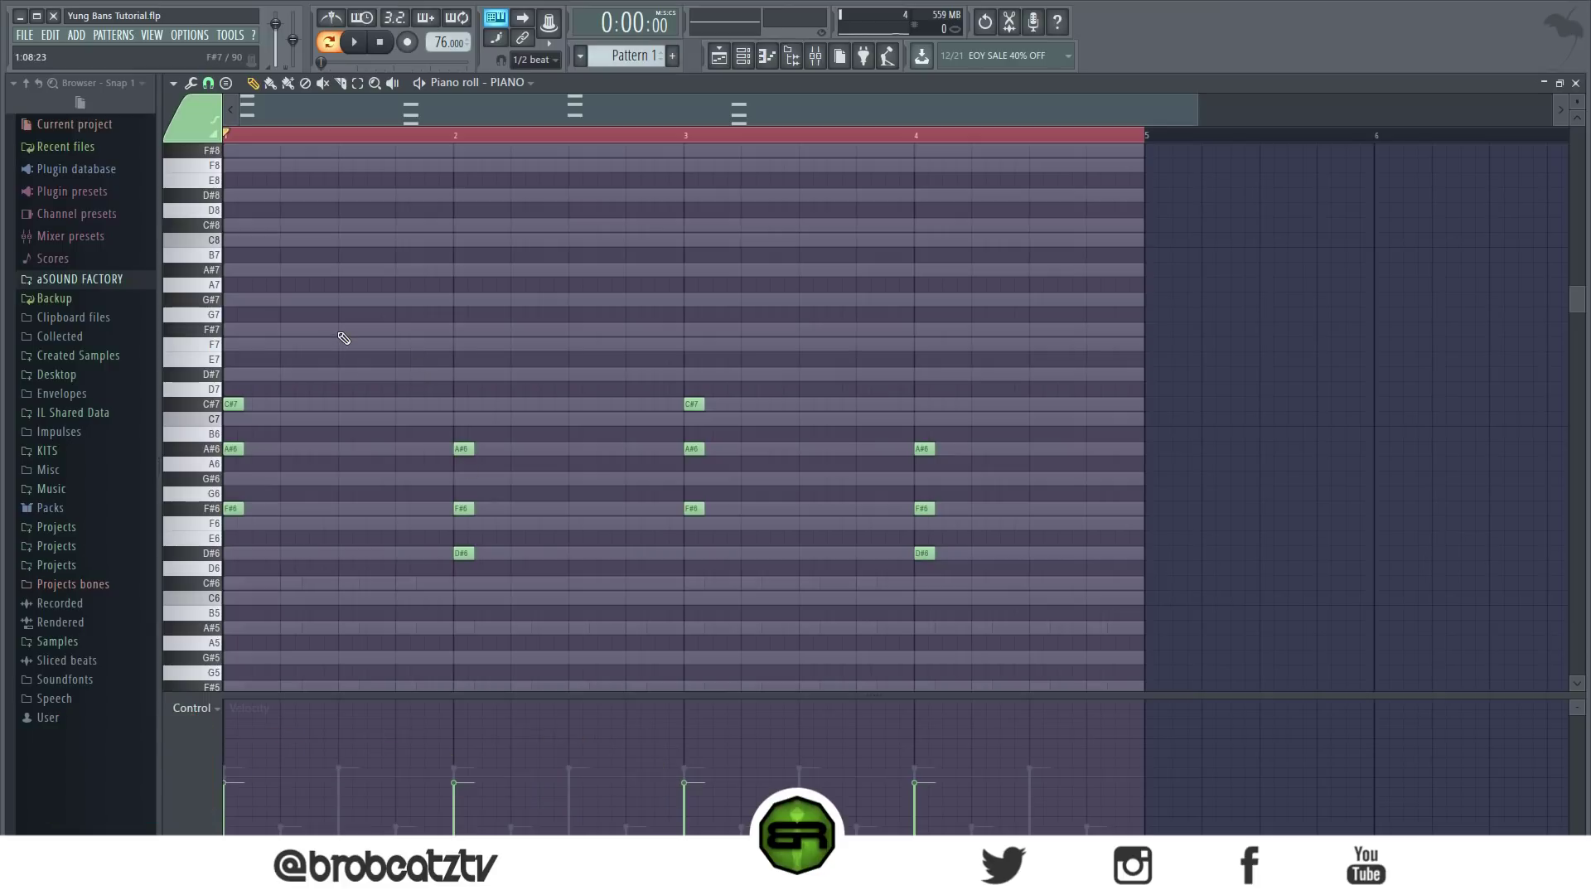
Step: Try a descending piano melody of A#7, G#7, F#7 and F7 across the second half of bar 1
left_click(347, 269)
left_click(375, 299)
left_click(404, 329)
left_click(432, 344)
key("space")
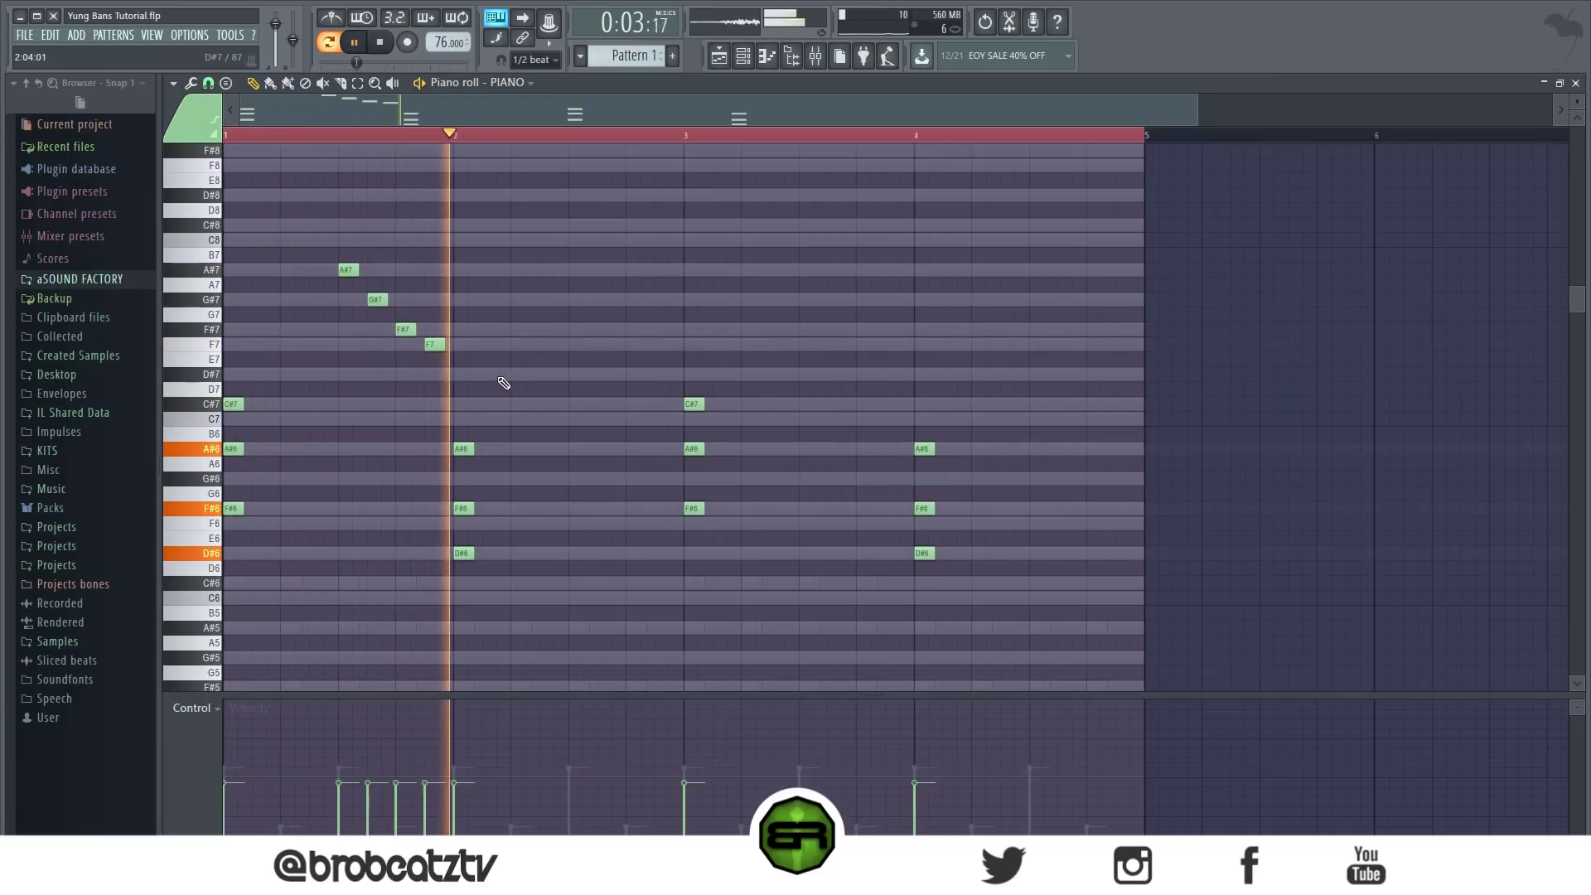
Step: Delete the four melody notes above the piano chords in bar 1 and stop playback
right_click(433, 344)
right_click(404, 329)
right_click(375, 299)
right_click(347, 270)
key("space")
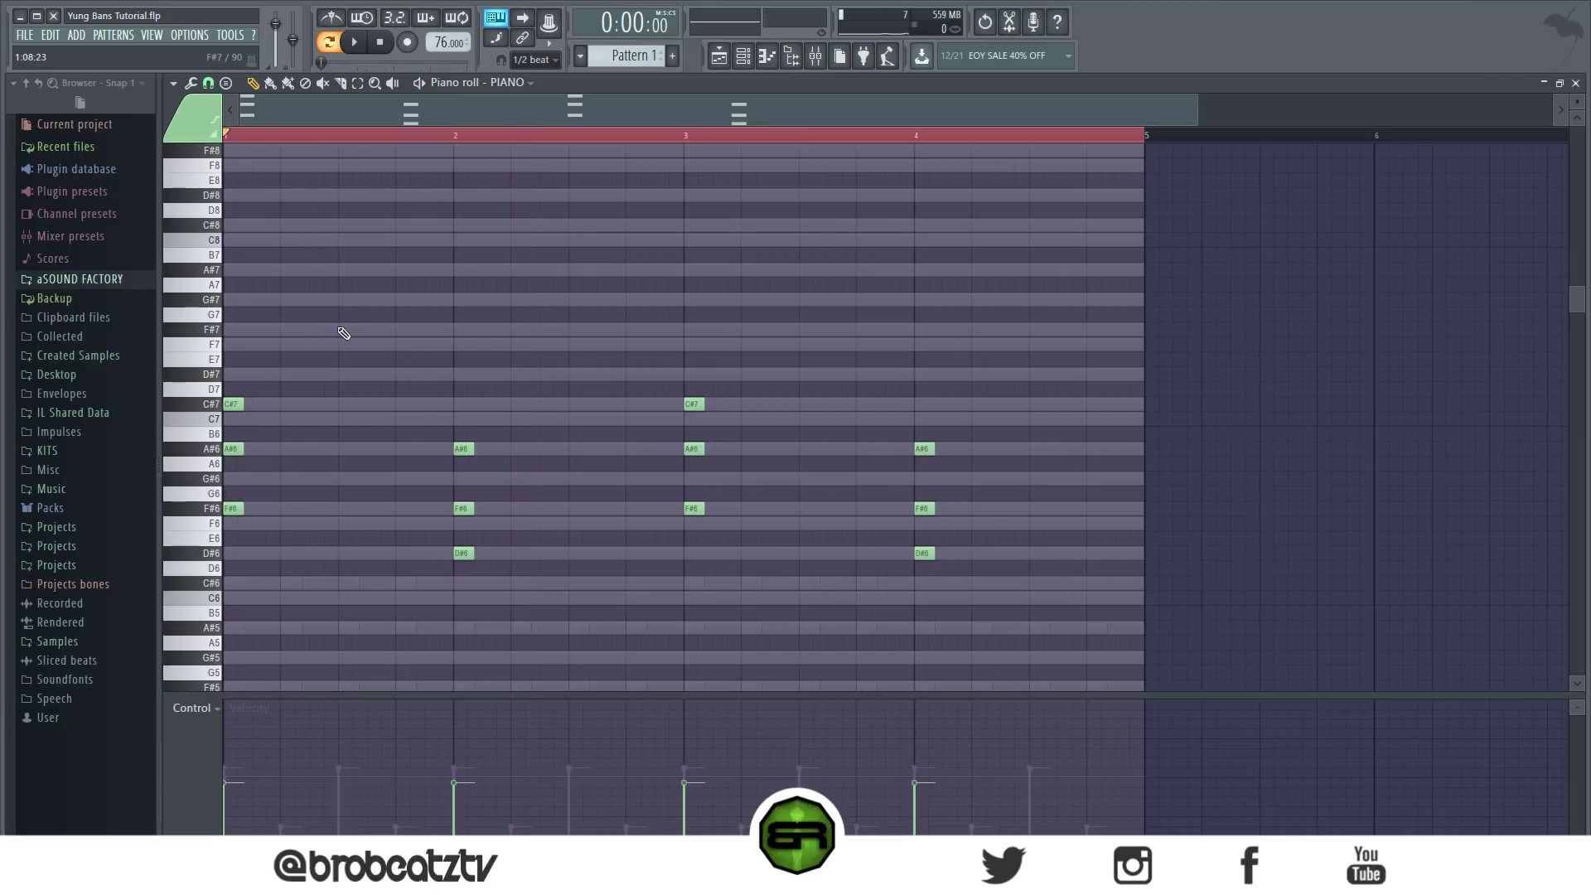
Step: Place a descending piano melody of F#7, F7, D#7 and C#7 across the second half of bar 1 and play it
left_click(342, 330)
left_click(372, 345)
left_click(400, 375)
left_click(429, 404)
key("space")
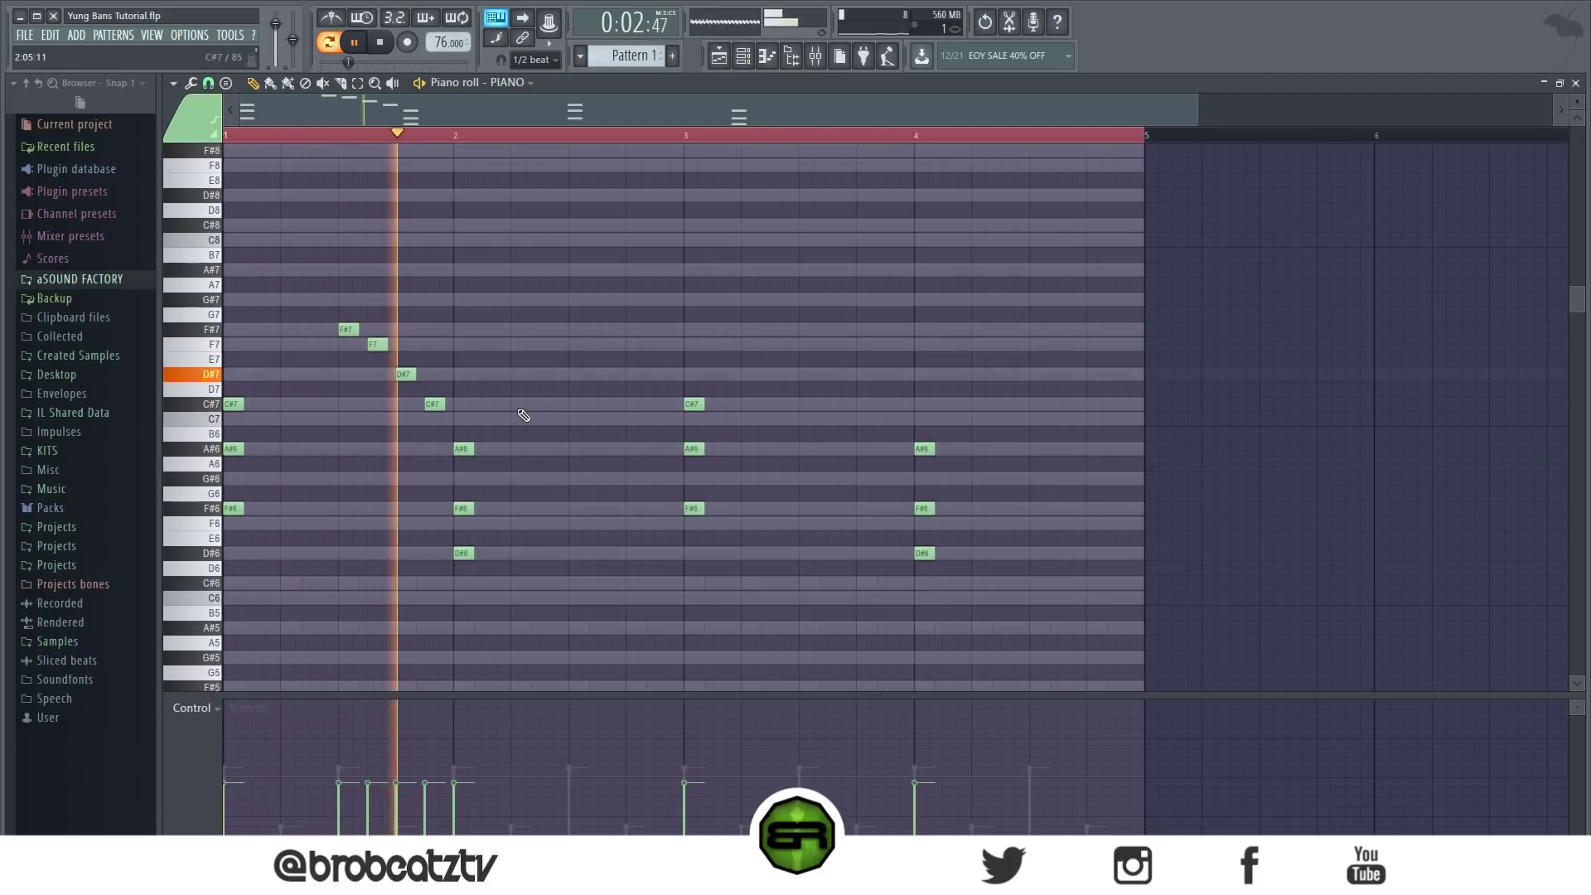
Step: Try transposing the bar 1 piano melody and the bar 2 chord up seven semitones, and play the pattern
key("space")
left_click_drag(310, 295, 472, 663)
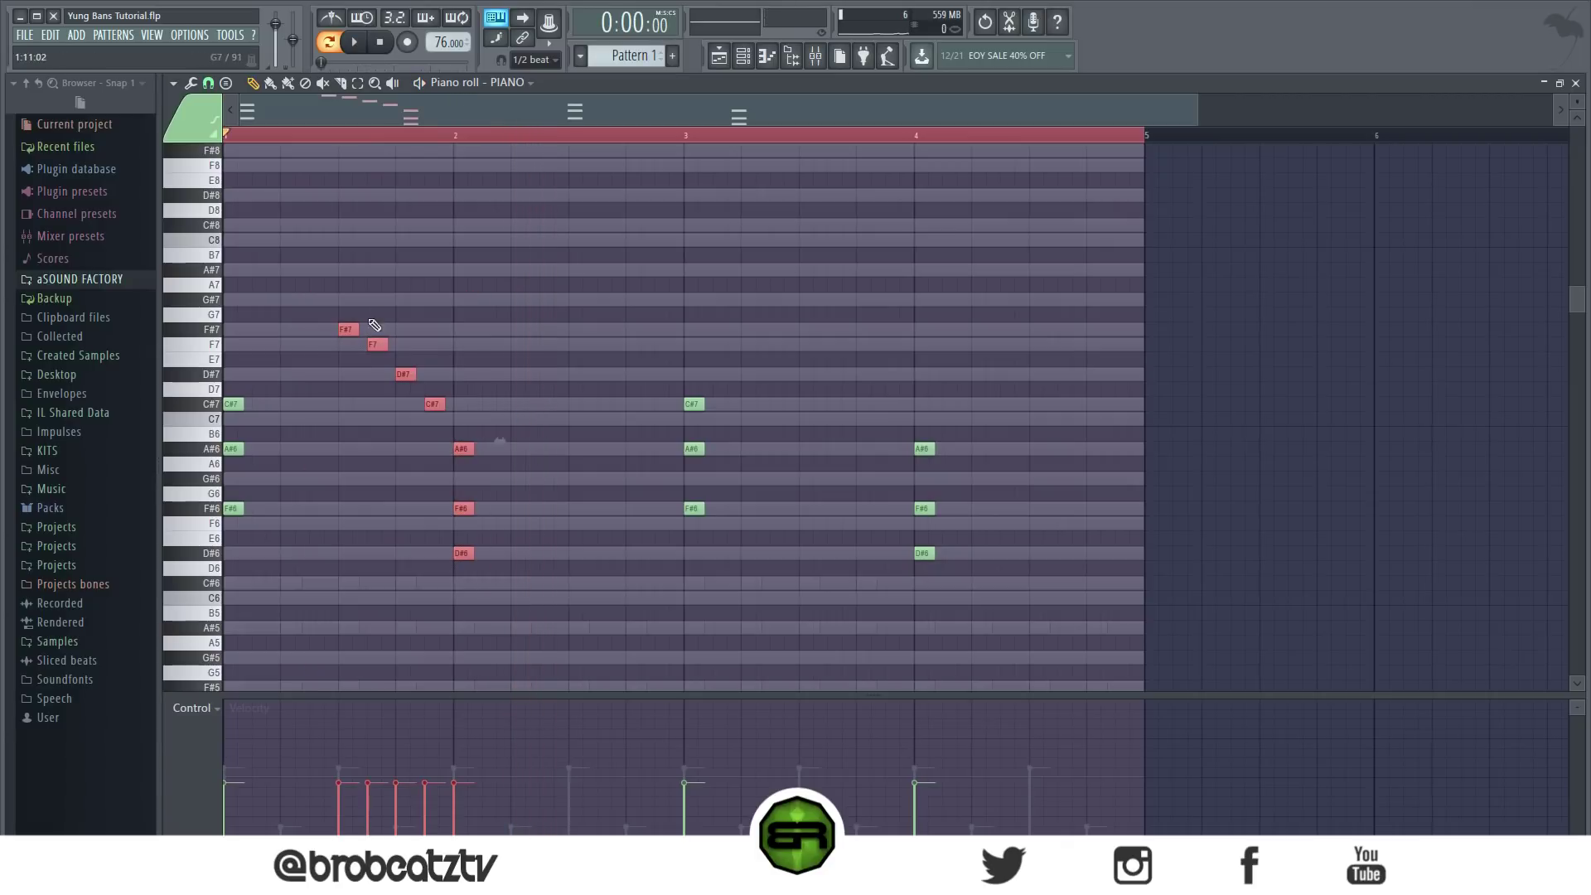
left_click_drag(348, 326, 343, 222)
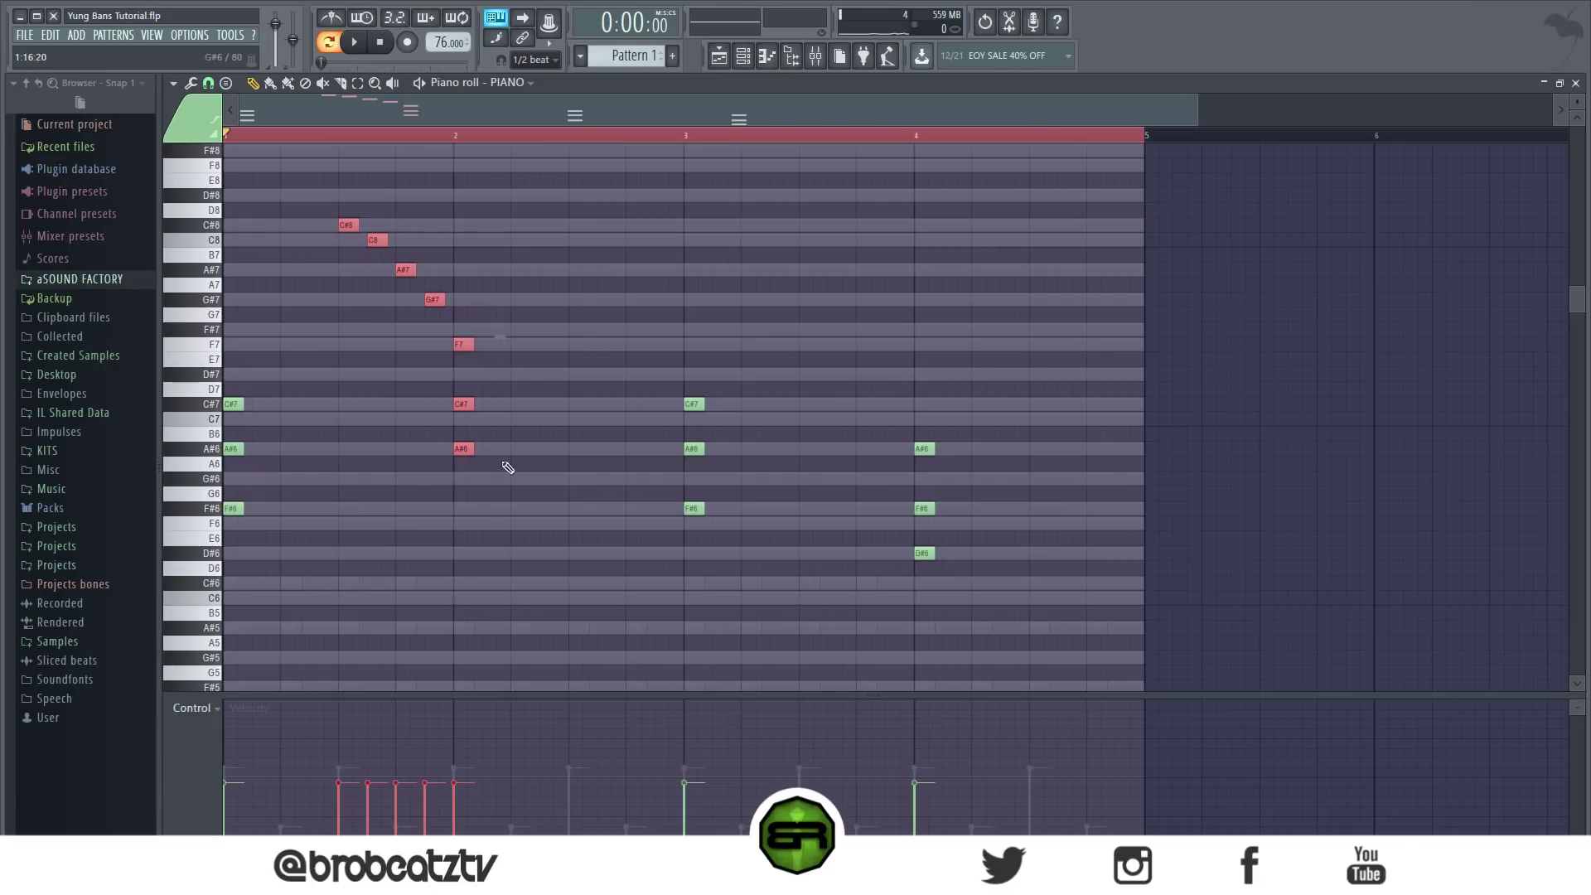
key("space")
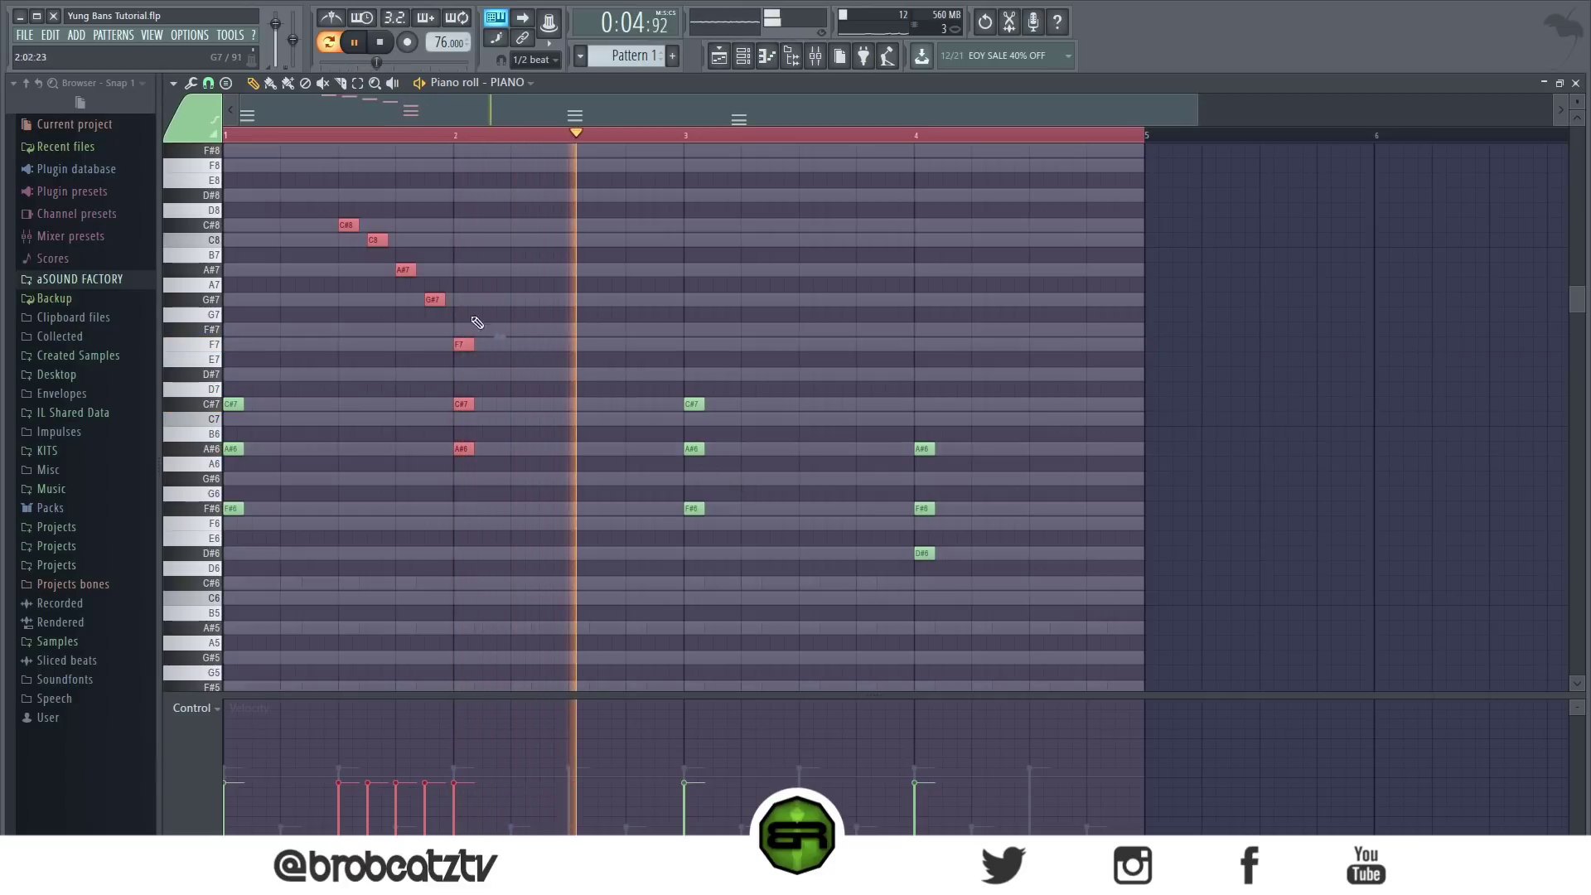
Step: Copy the original melody and its following chord into bars 3 and 4, replacing the bar 4 chord, and raise the copy to start on C#8
key("space")
left_click_drag(355, 230, 817, 332)
right_click(928, 454)
right_click(918, 510)
right_click(918, 554)
left_click_drag(982, 605, 806, 216)
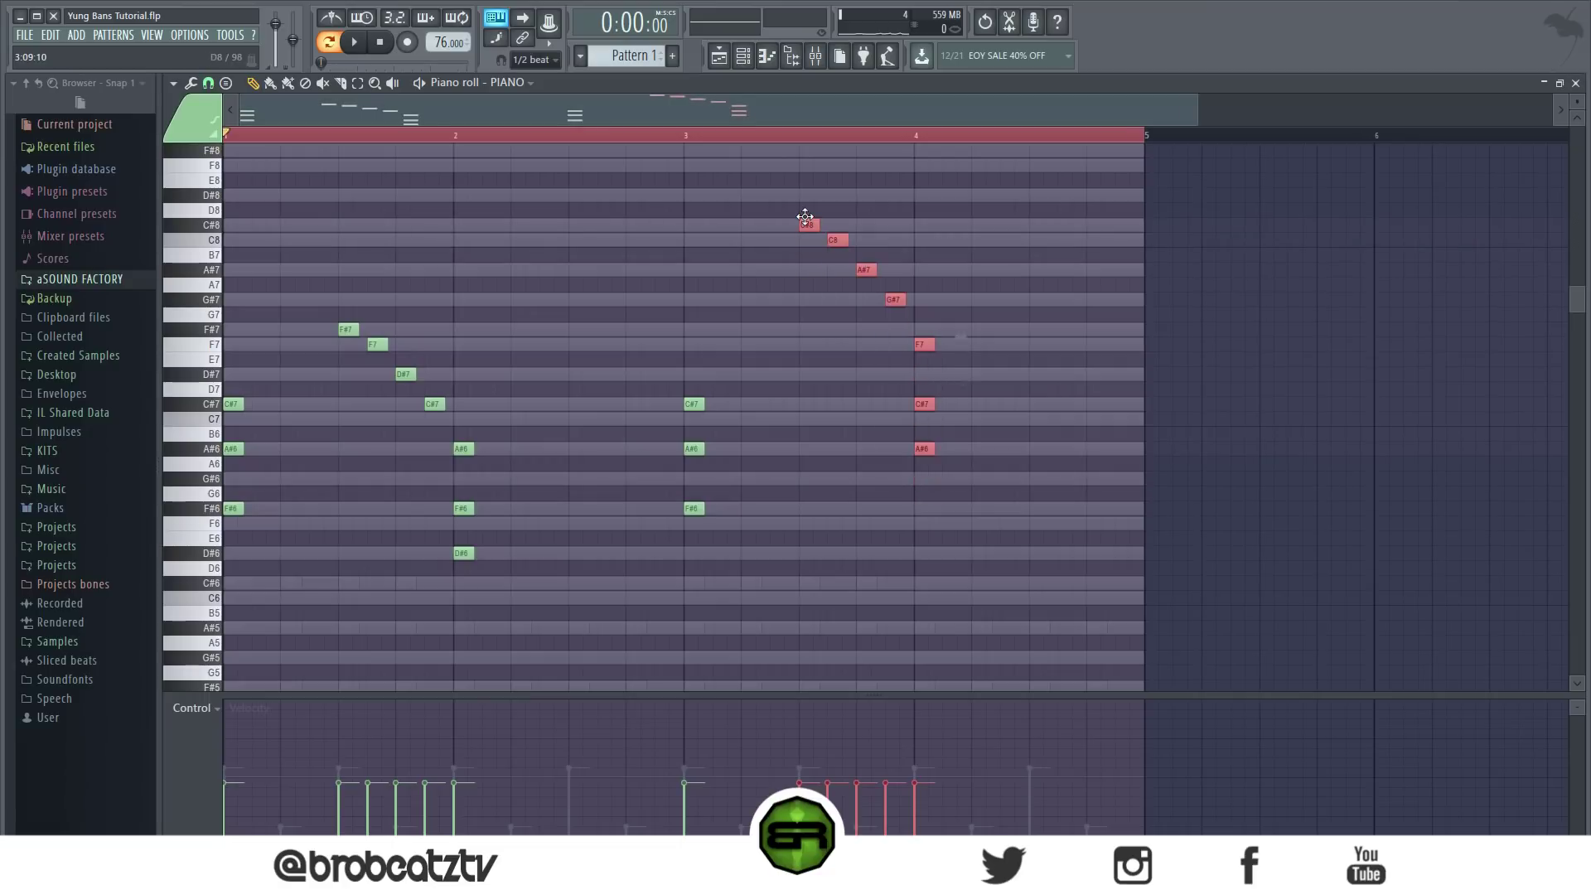
Step: Try two extra piano chords of G#7, D#7 and A#6 in bar 4 and play the pattern
left_click_drag(968, 325, 1090, 451)
left_click(1081, 485)
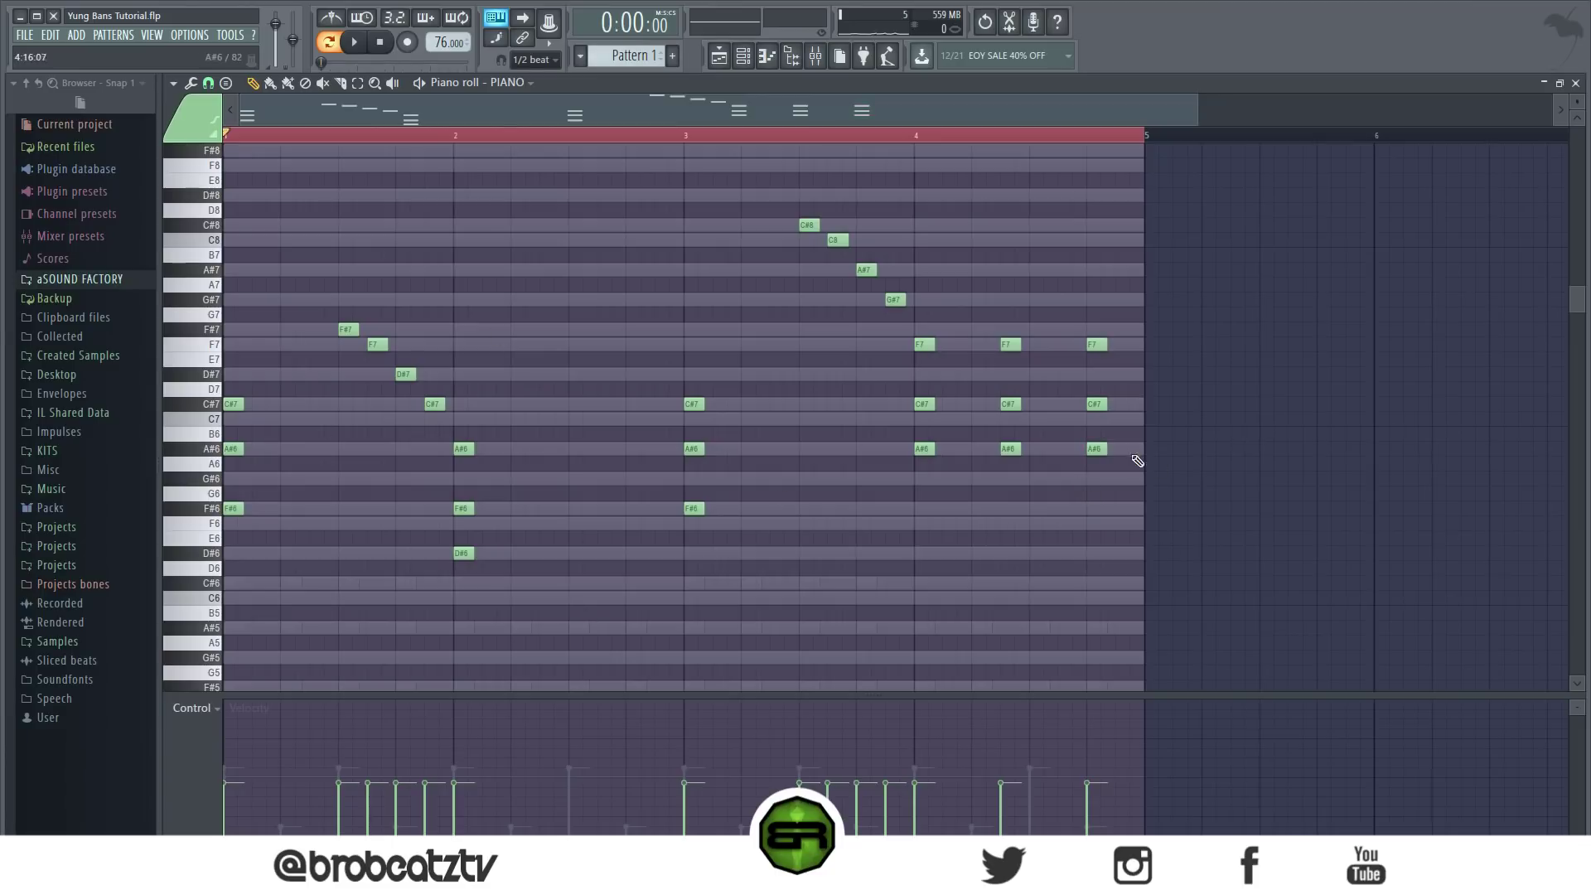
left_click_drag(996, 323, 1099, 297)
left_click(1101, 386, "ctrl")
left_click_drag(1122, 383, 1009, 371)
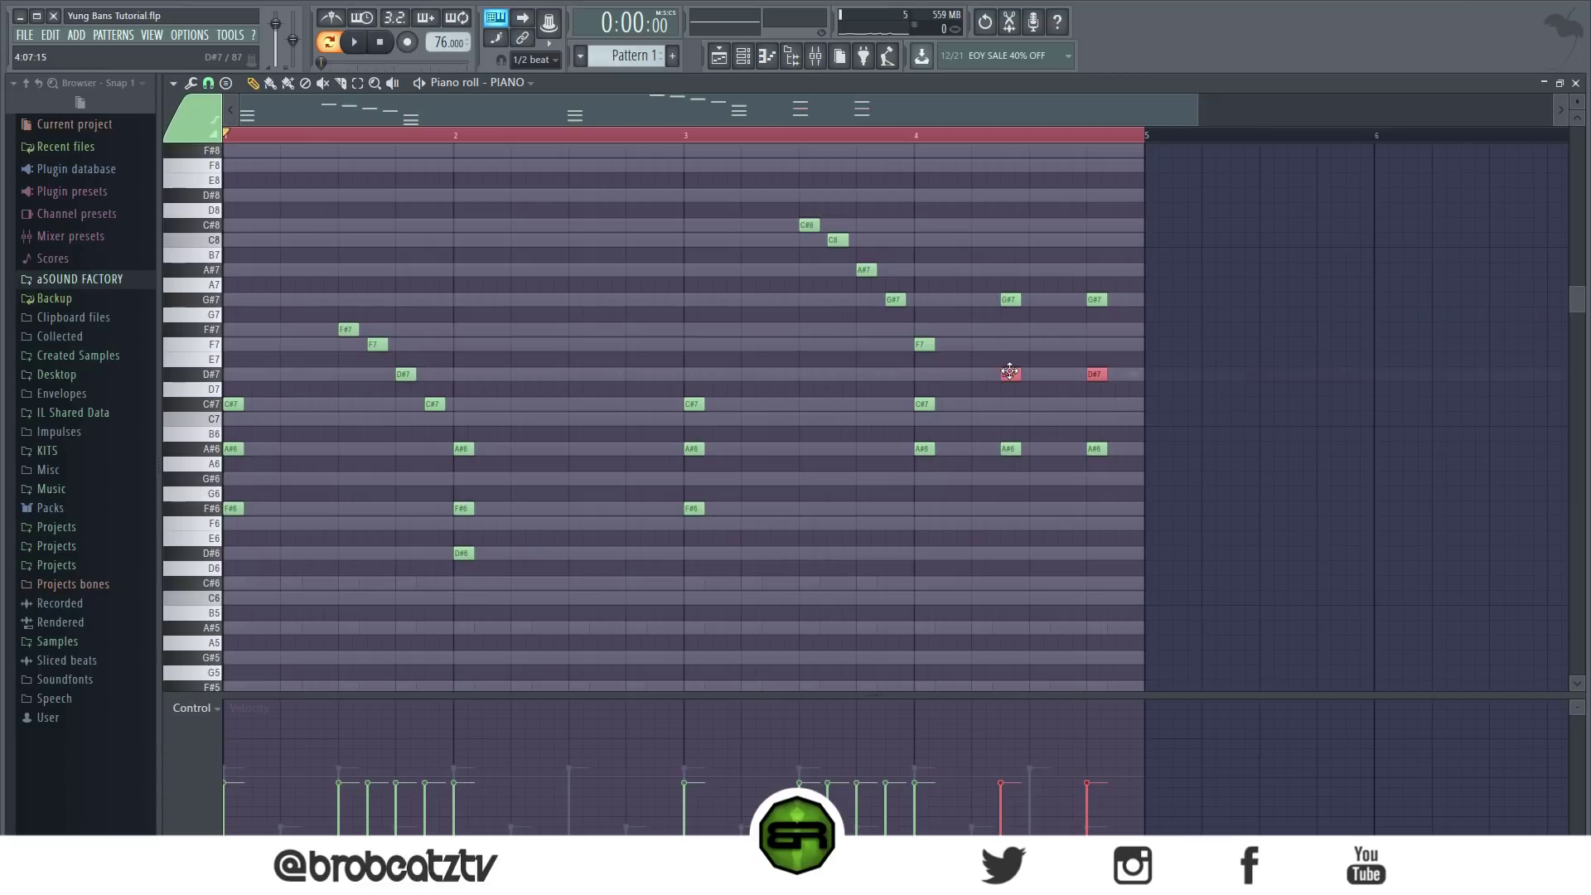
key("space")
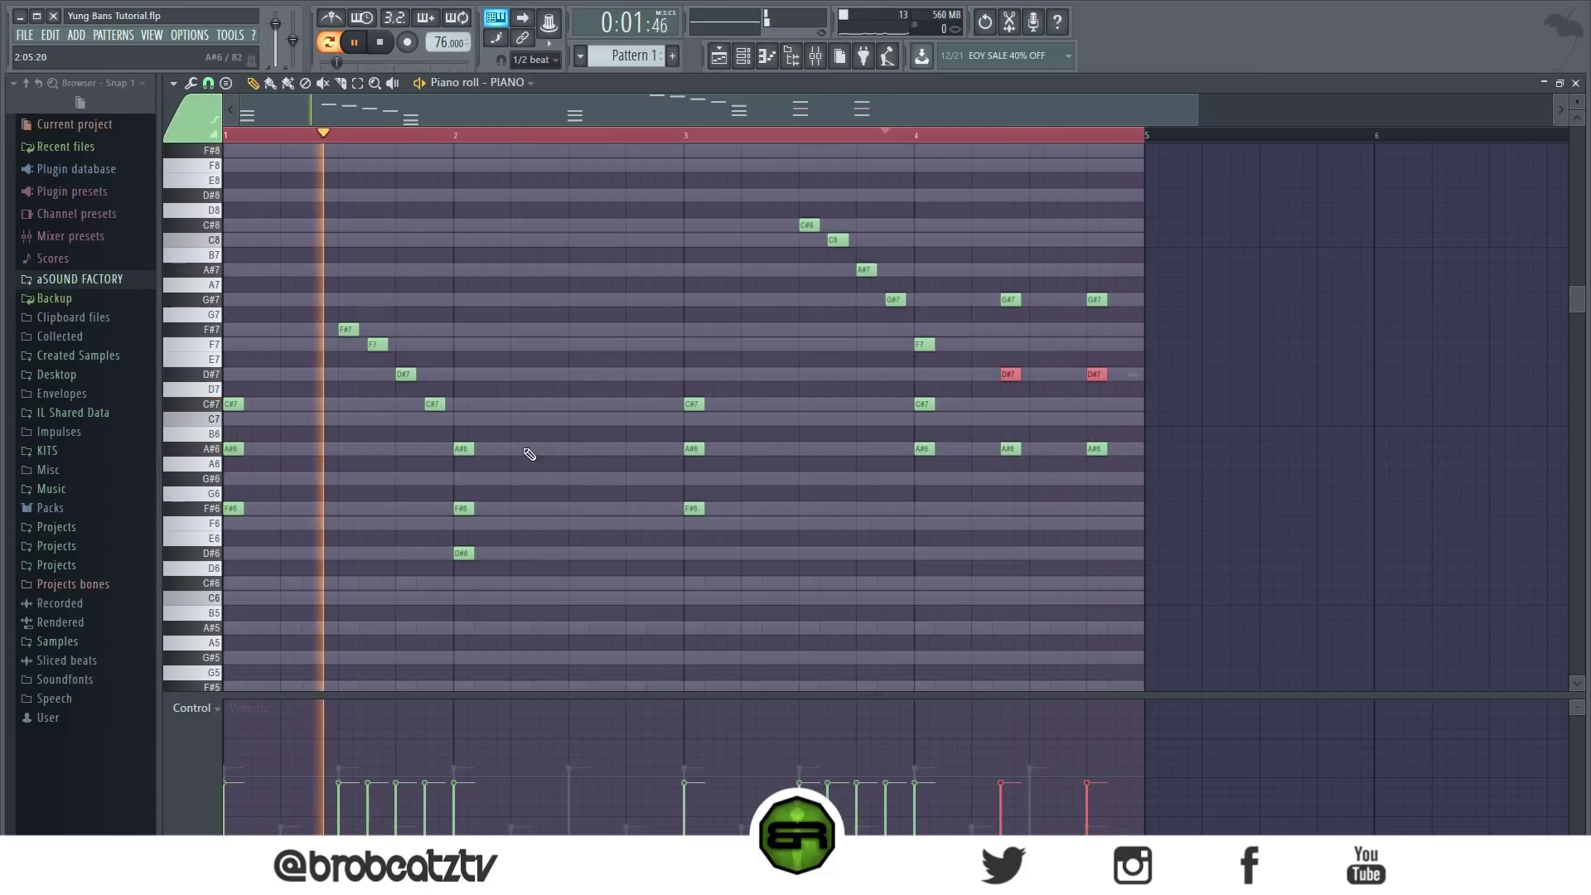
Step: Delete the two extra chords in bar 4 and lower the copied melody and chord so they start on F#7
left_click_drag(978, 236, 1181, 617)
key("Delete")
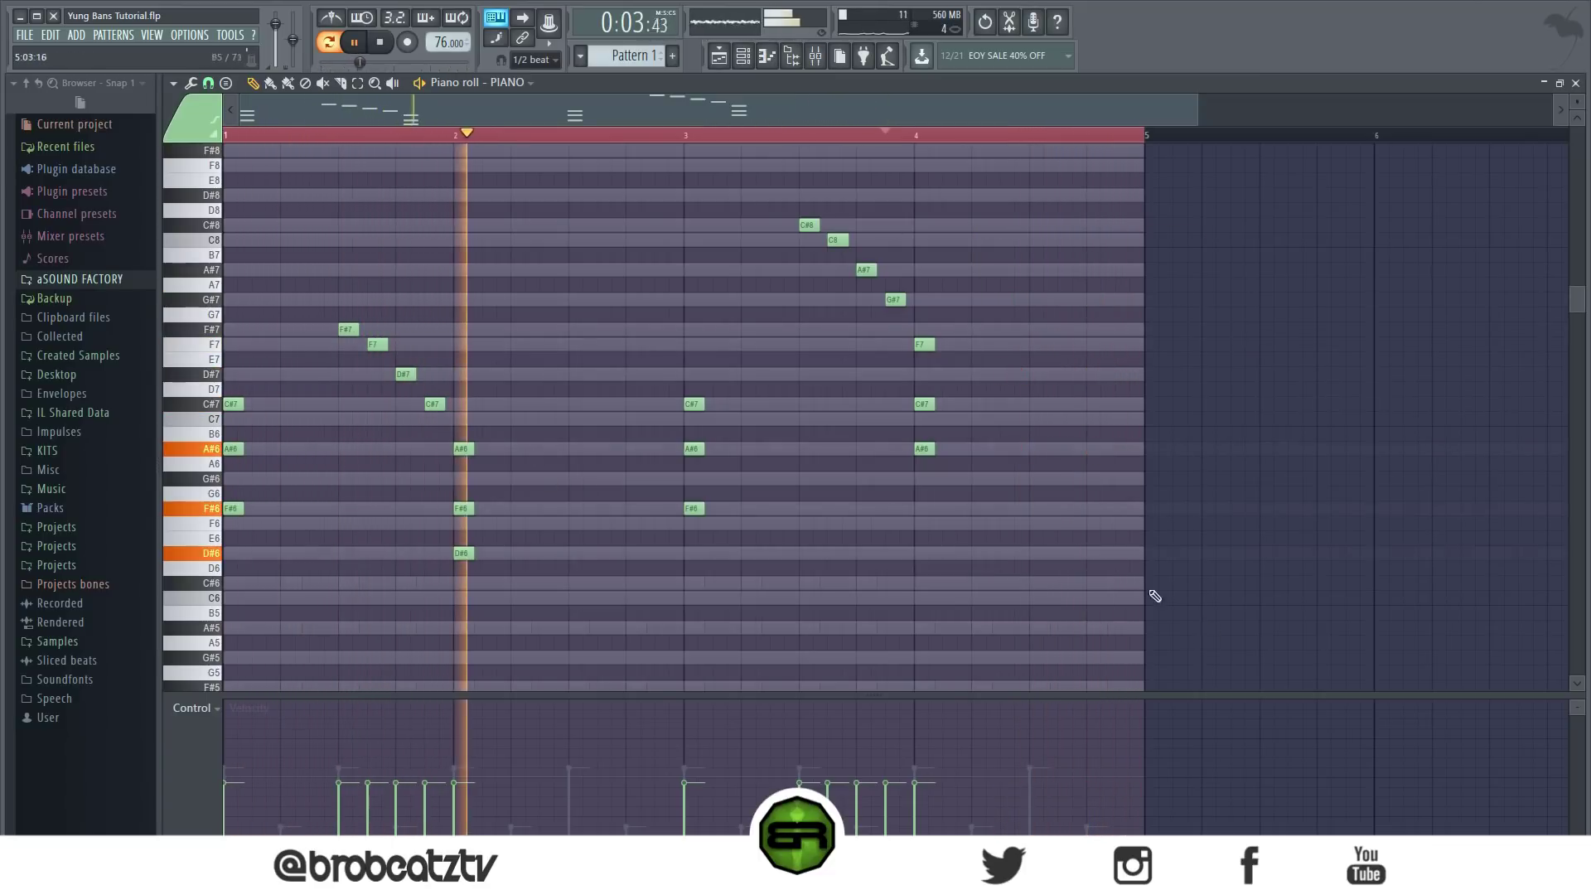
left_click_drag(765, 174, 953, 468)
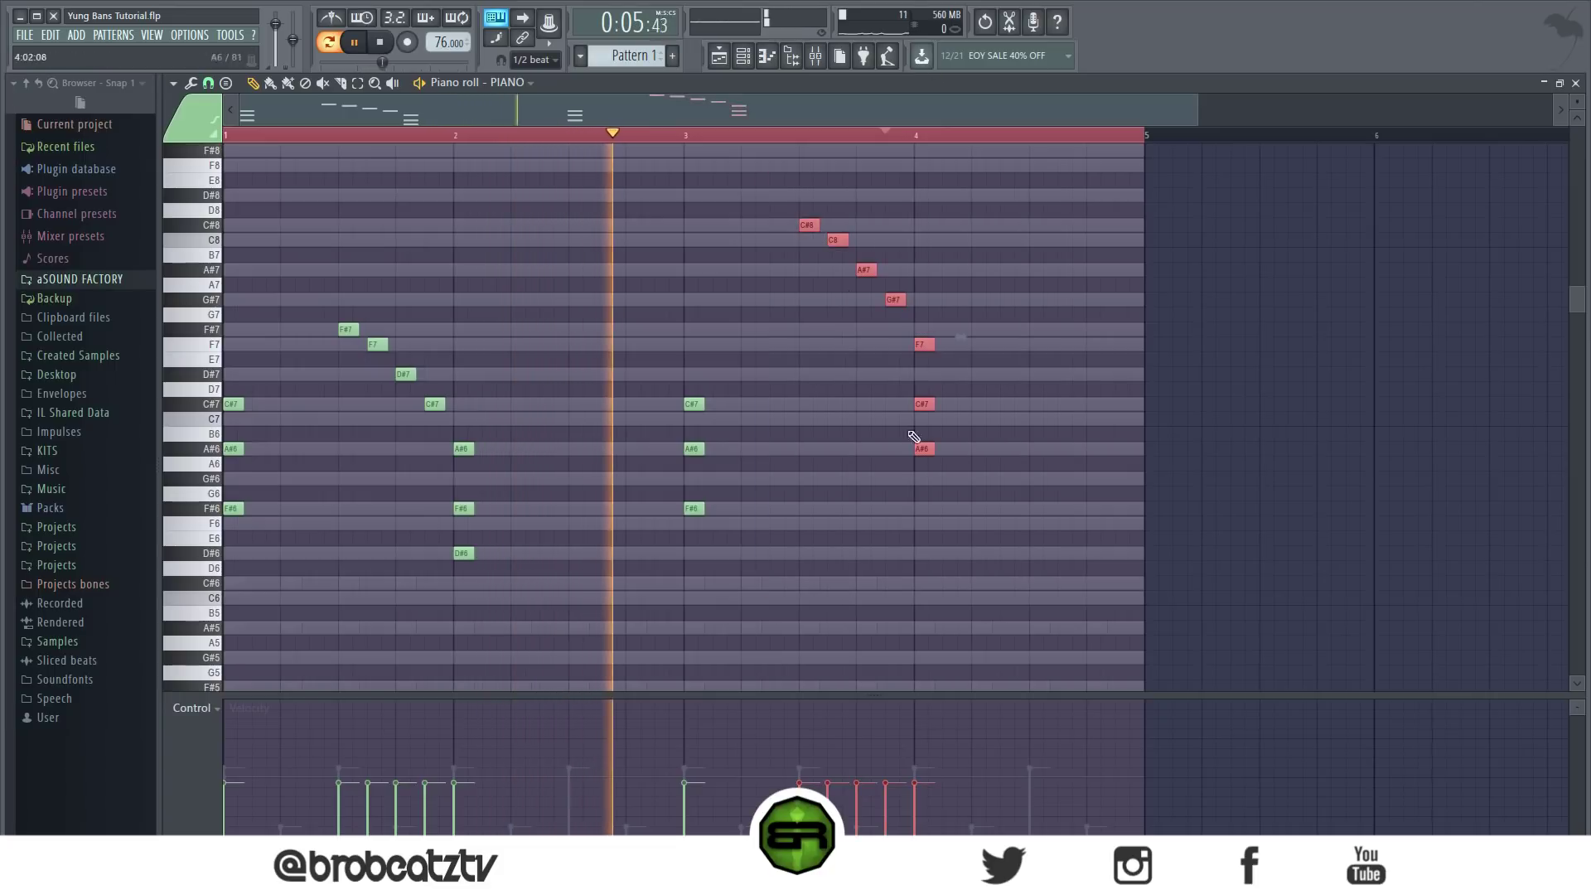
key("space")
left_click_drag(806, 223, 801, 334)
key("ctrl+d")
Step: Examine the F# and F notes of the piano melody and chords as a reference for the flute part
left_click_drag(289, 293, 452, 427)
left_click_drag(696, 263, 942, 411)
right_click(734, 352, "ctrl")
left_click_drag(307, 256, 444, 306)
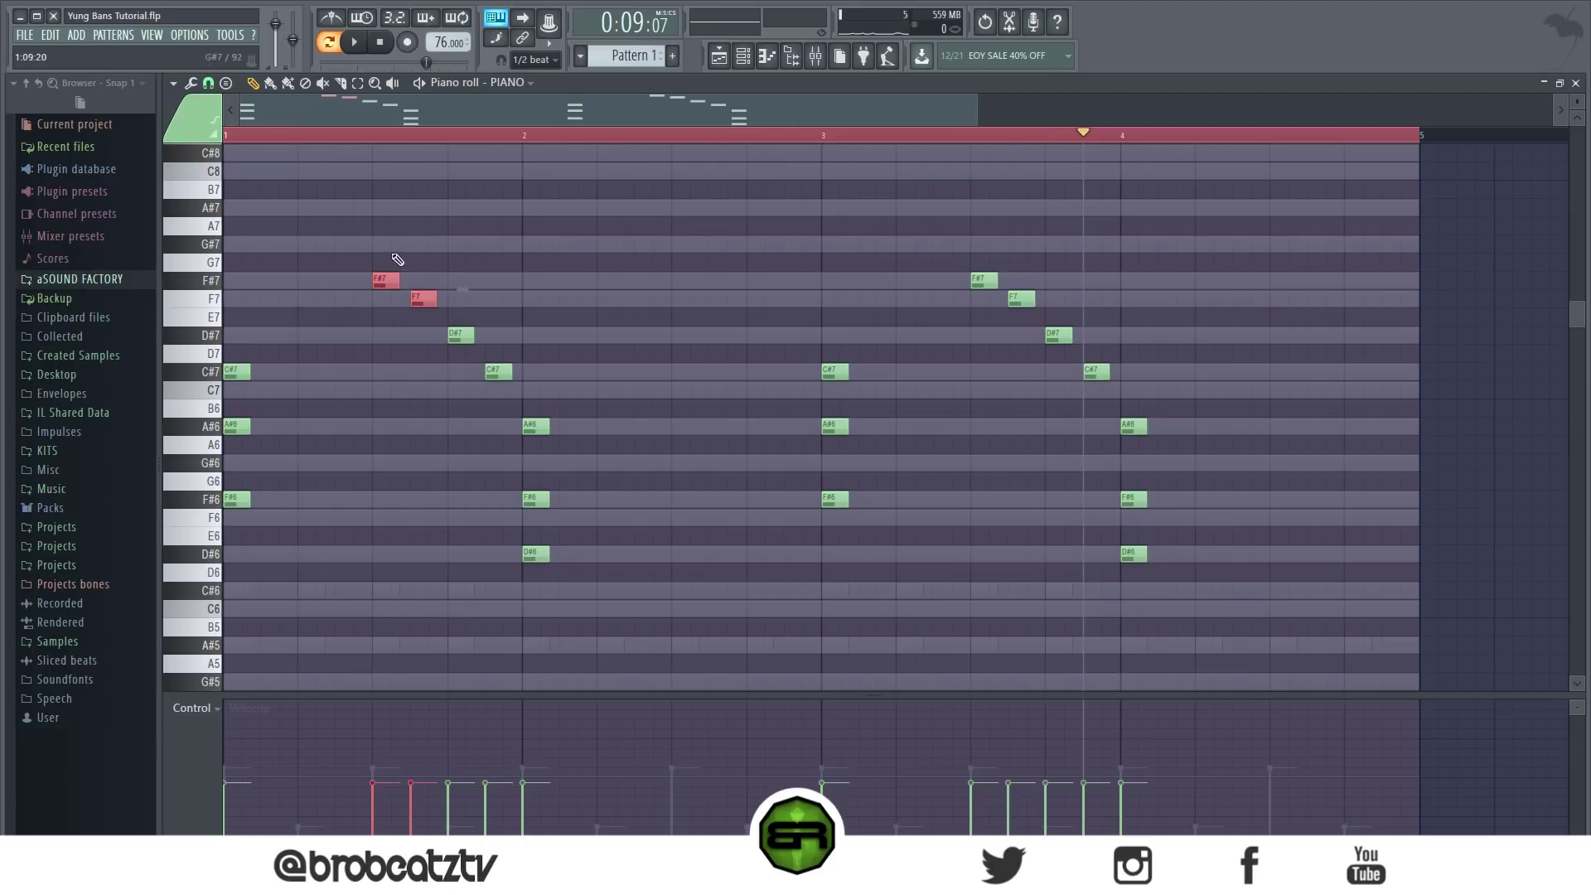
key("ctrl+d")
key("ctrl+z")
key("ctrl+d")
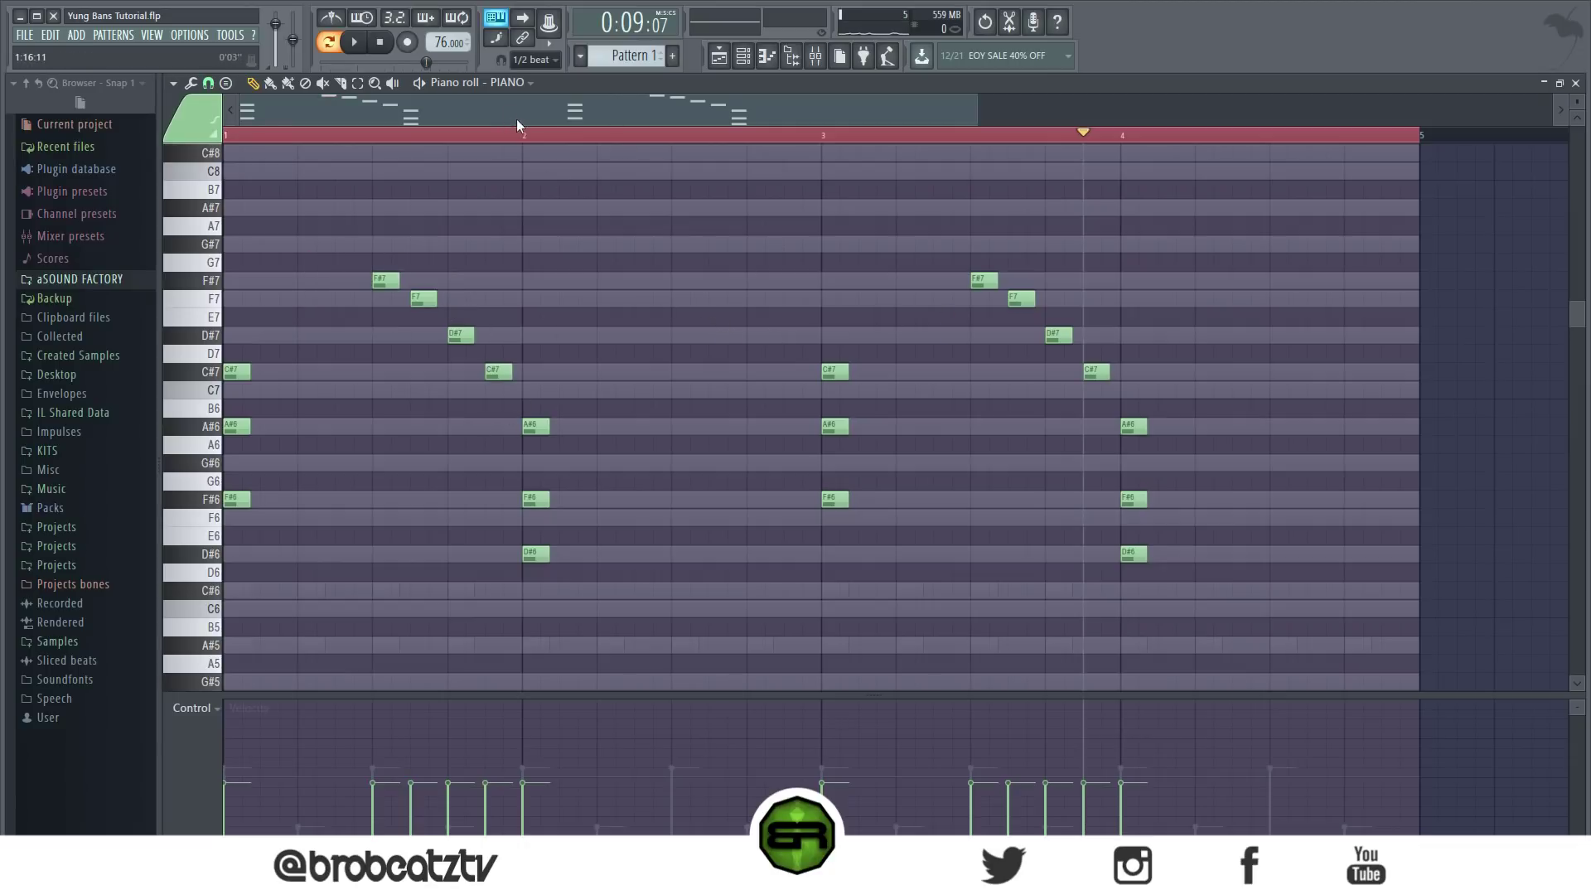
left_click(744, 56)
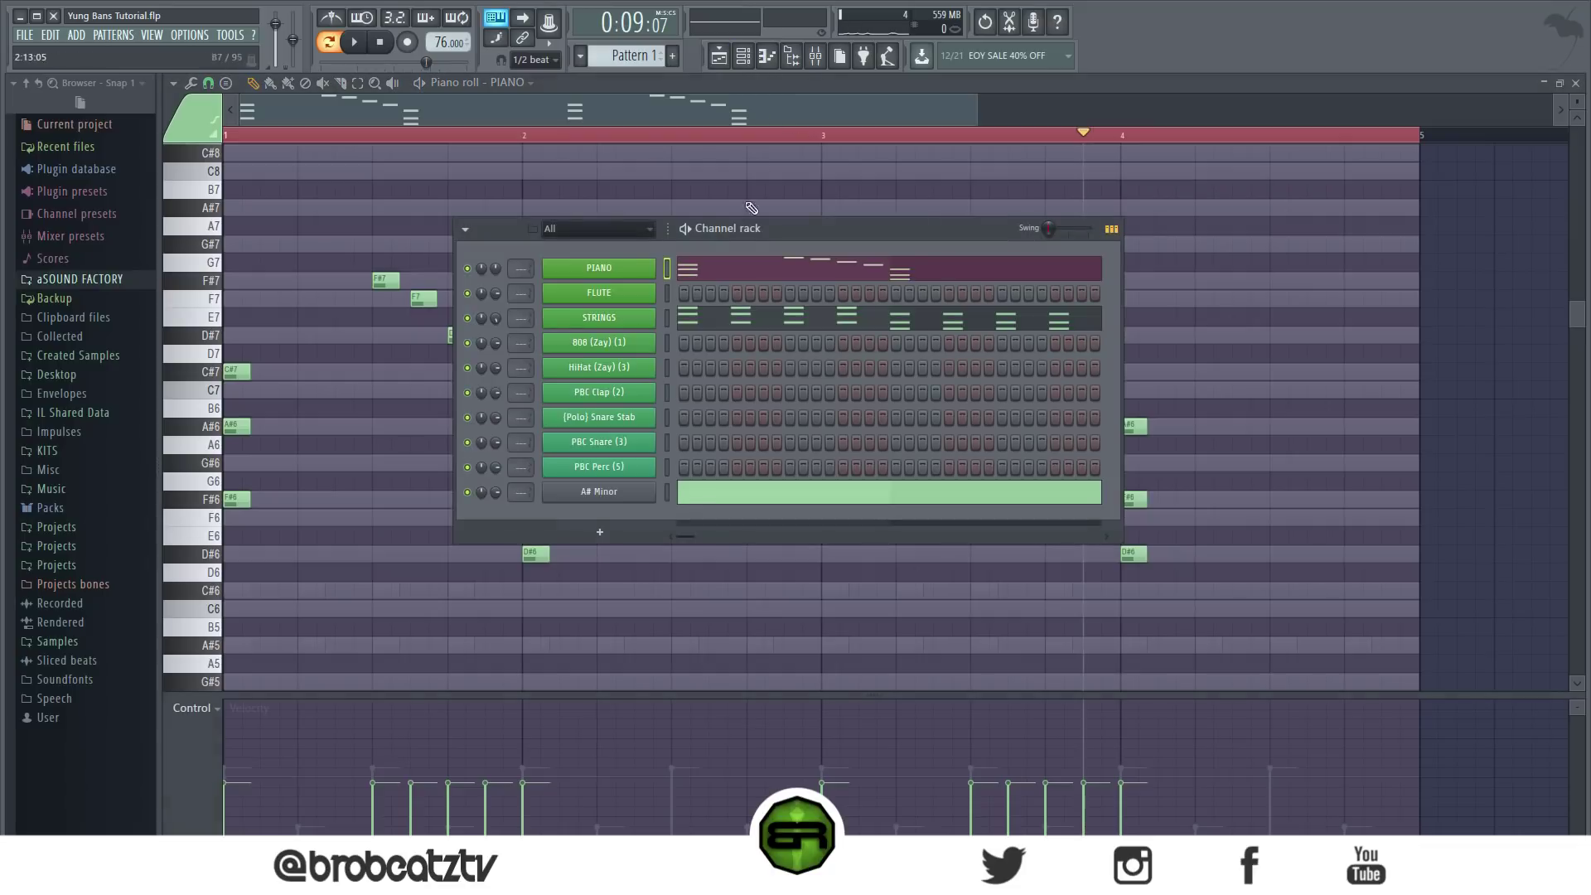
right_click(634, 286)
left_click(671, 301)
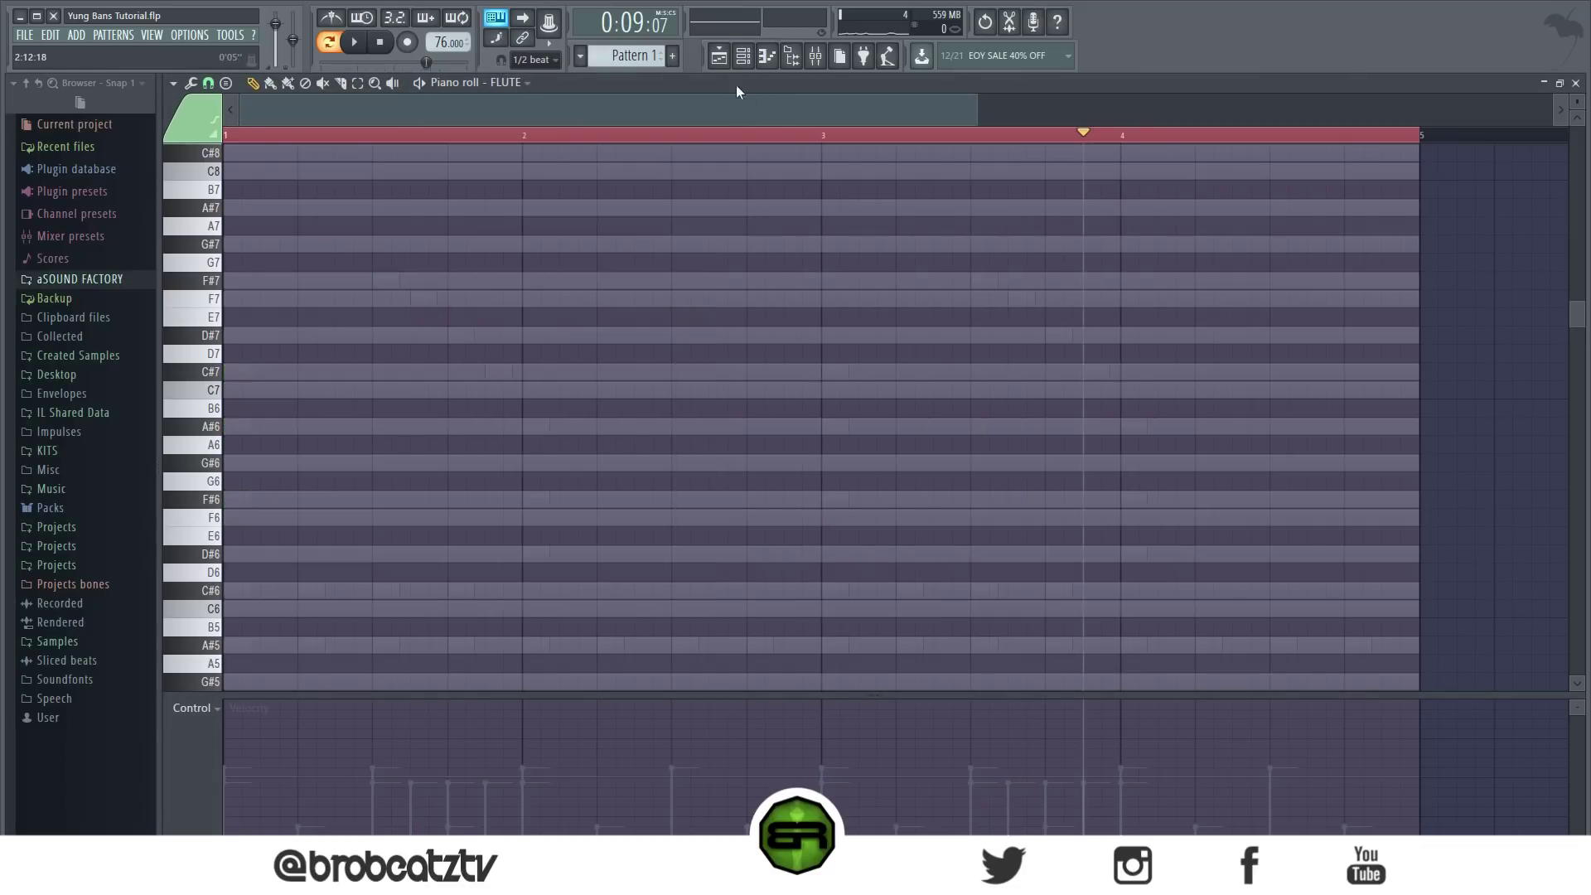
left_click(756, 56)
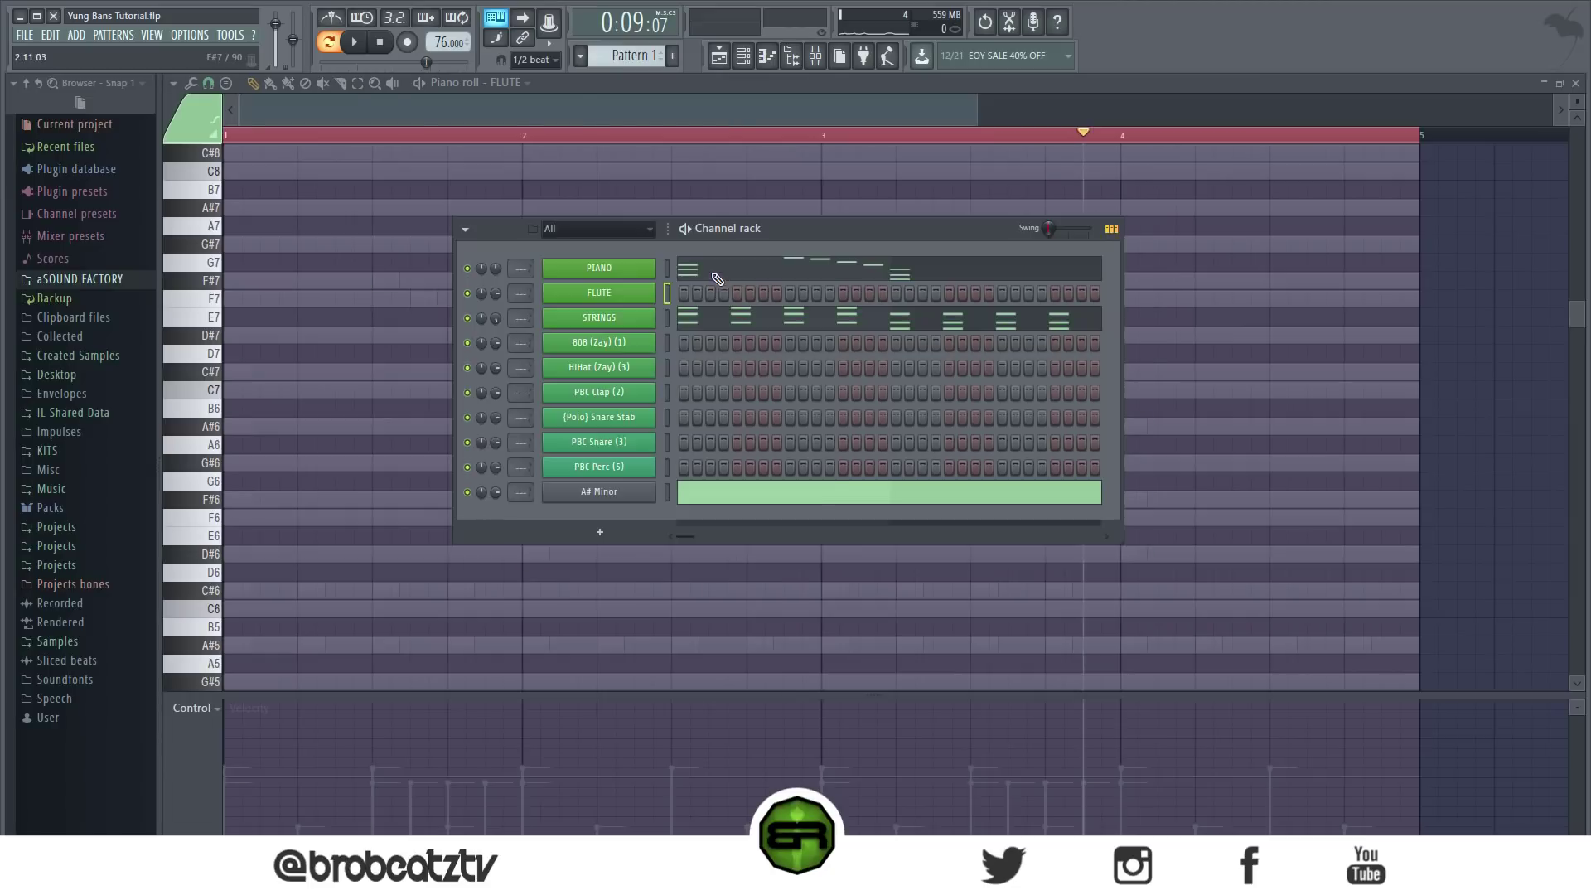
left_click(715, 283)
left_click_drag(1068, 238, 359, 312)
left_click_drag(226, 474, 1290, 530)
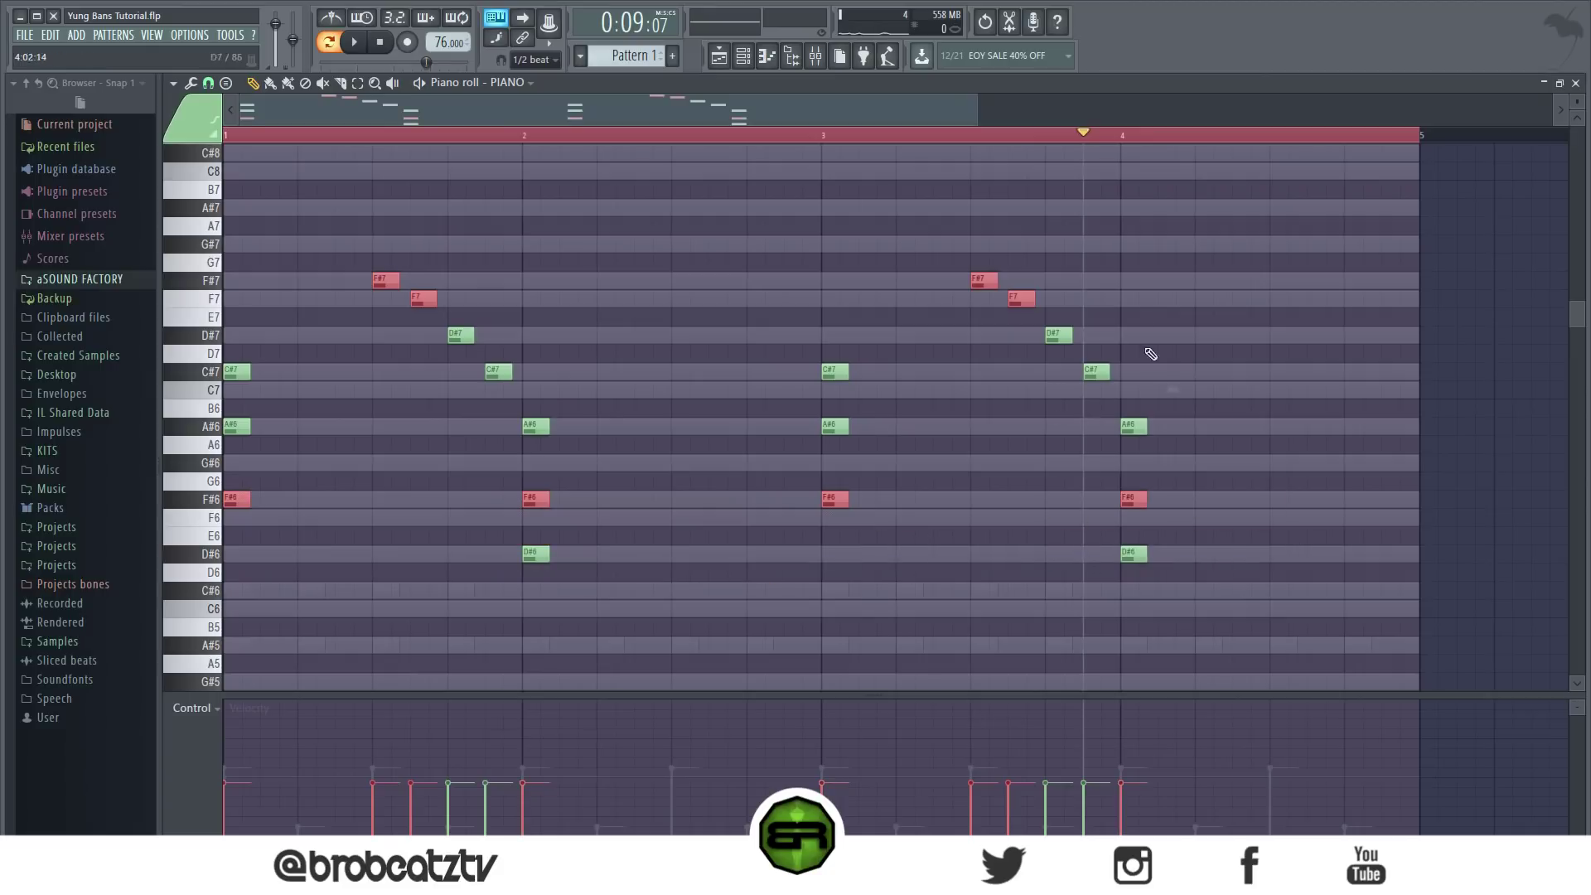
key("ctrl+d")
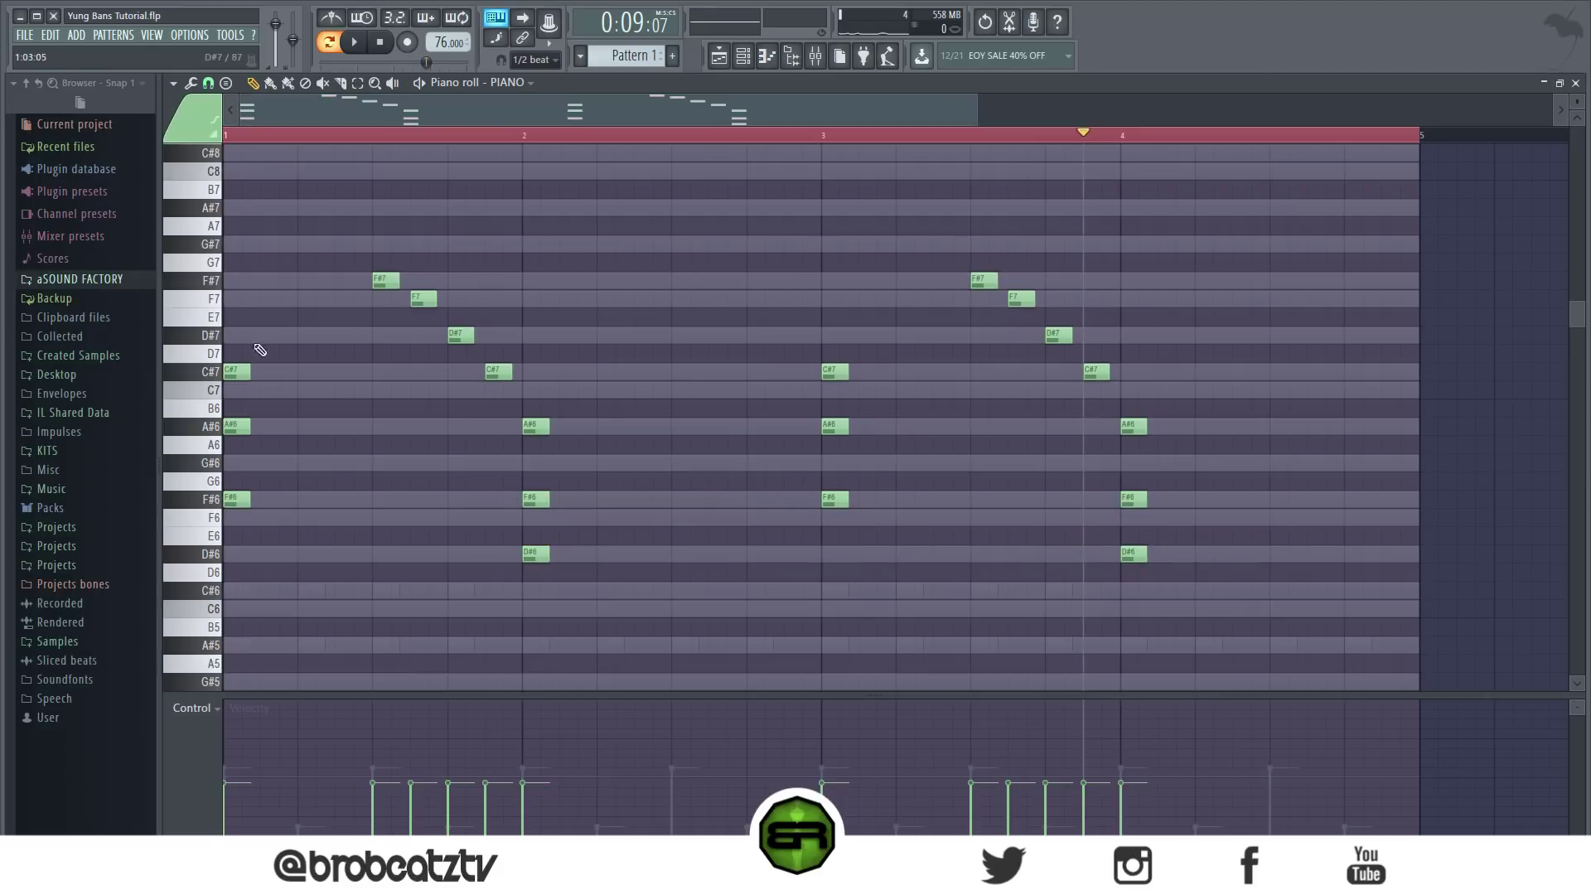
Step: Open the flute's piano roll and audition F5 and F#5 over the playing pattern
left_click(743, 56)
right_click(630, 296)
left_click(711, 300)
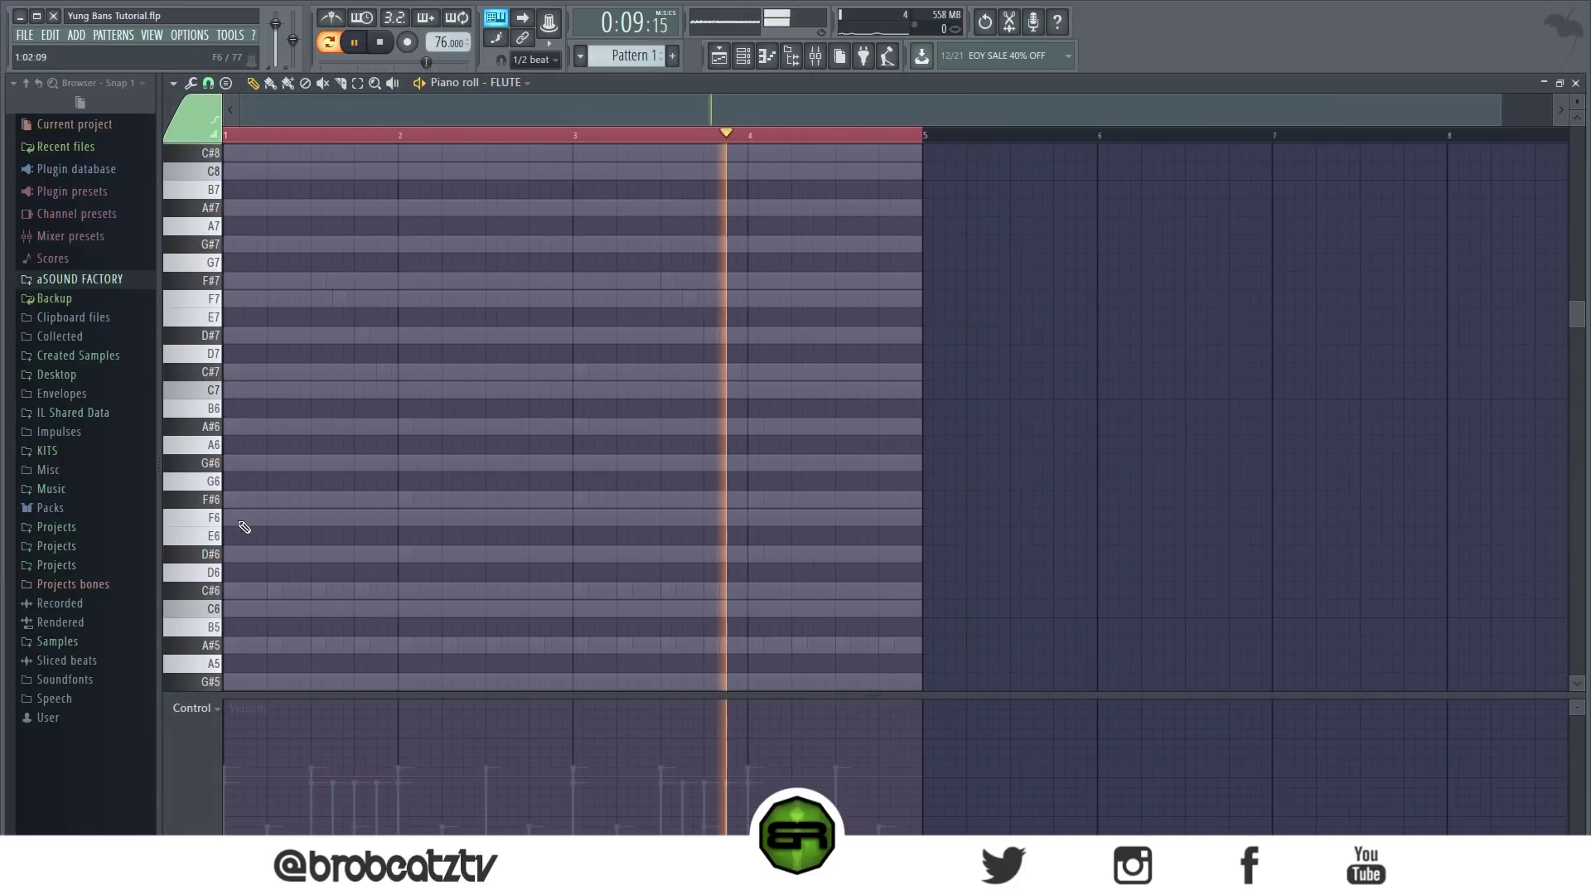
key("space")
scroll(239, 559, "down", 3)
left_click(211, 464)
left_click(207, 468)
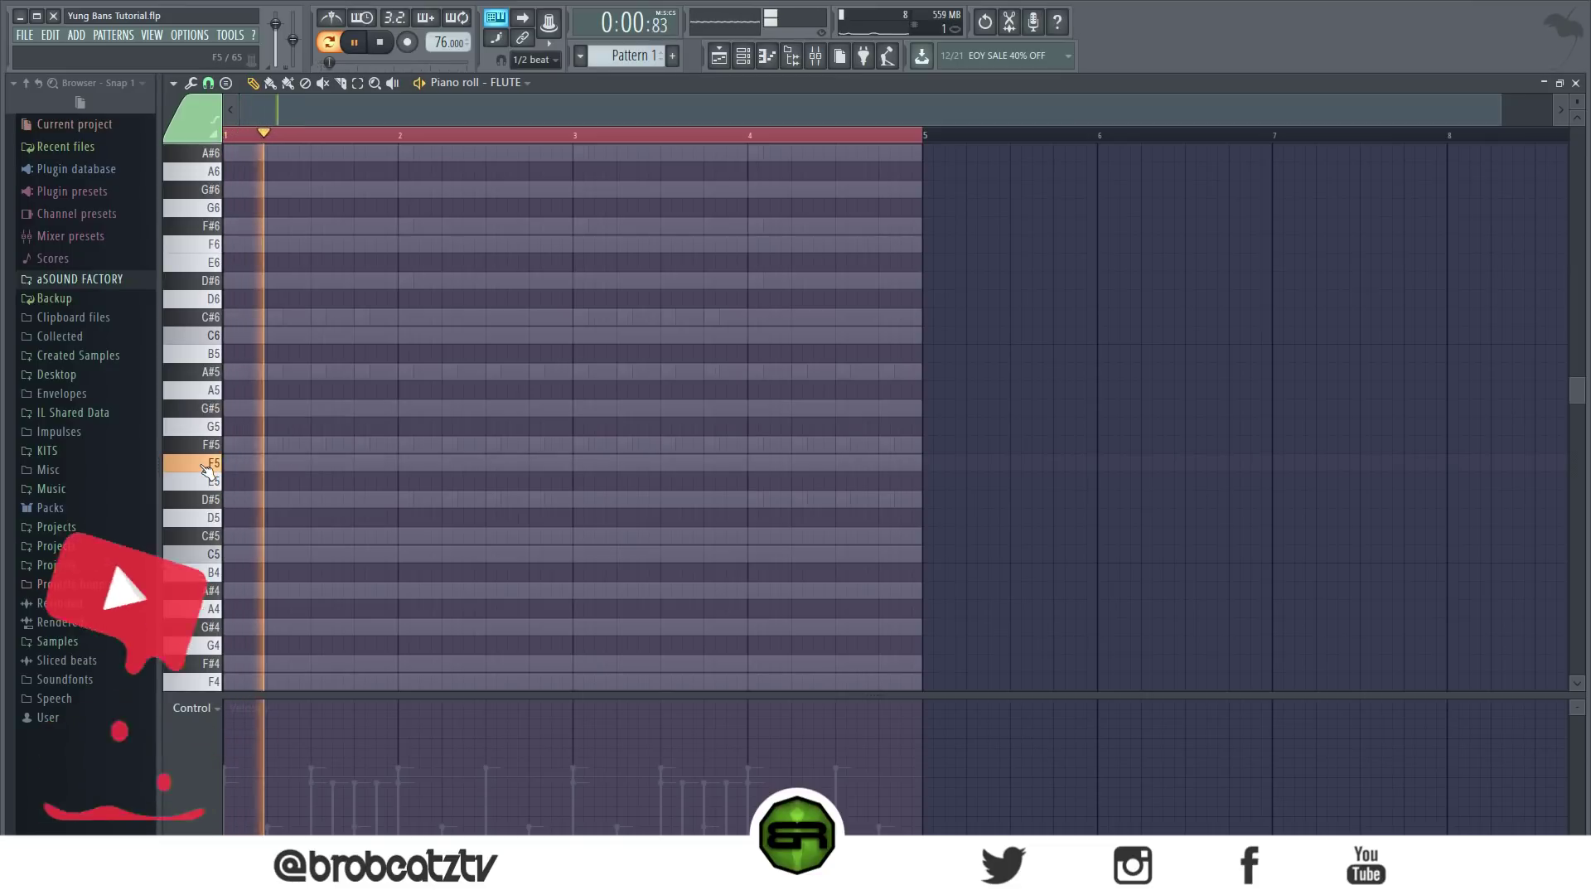
left_click(208, 448)
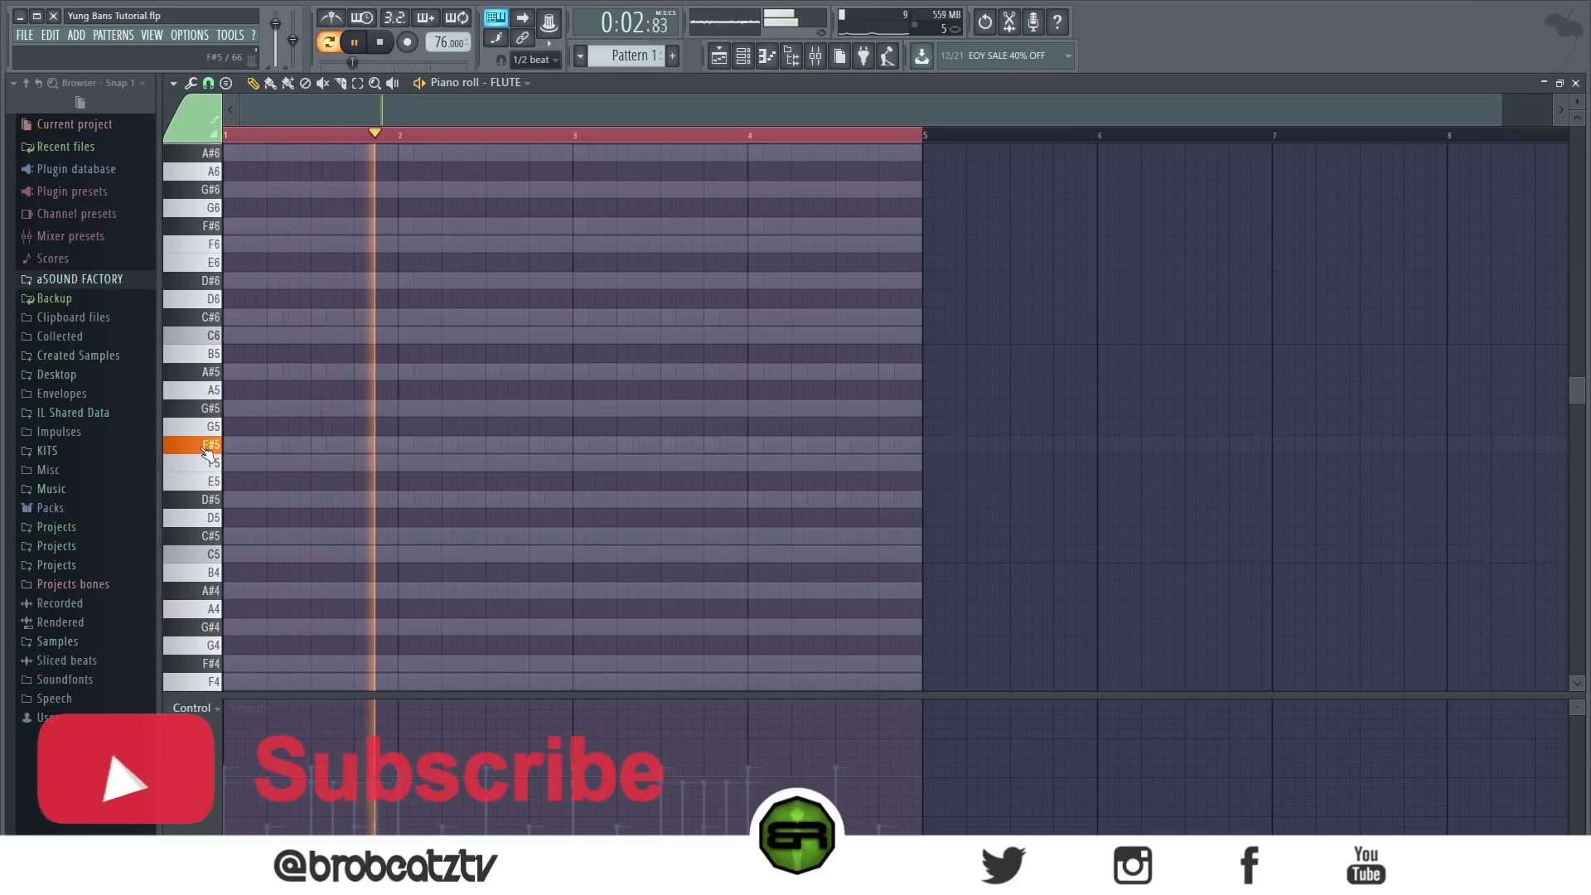
Step: Draw a flute phrase of F5, F#5 and F5 from bar 1 into bar 2, with the F#5 ending at bar 2
left_click(235, 464)
left_click_drag(238, 469, 337, 468)
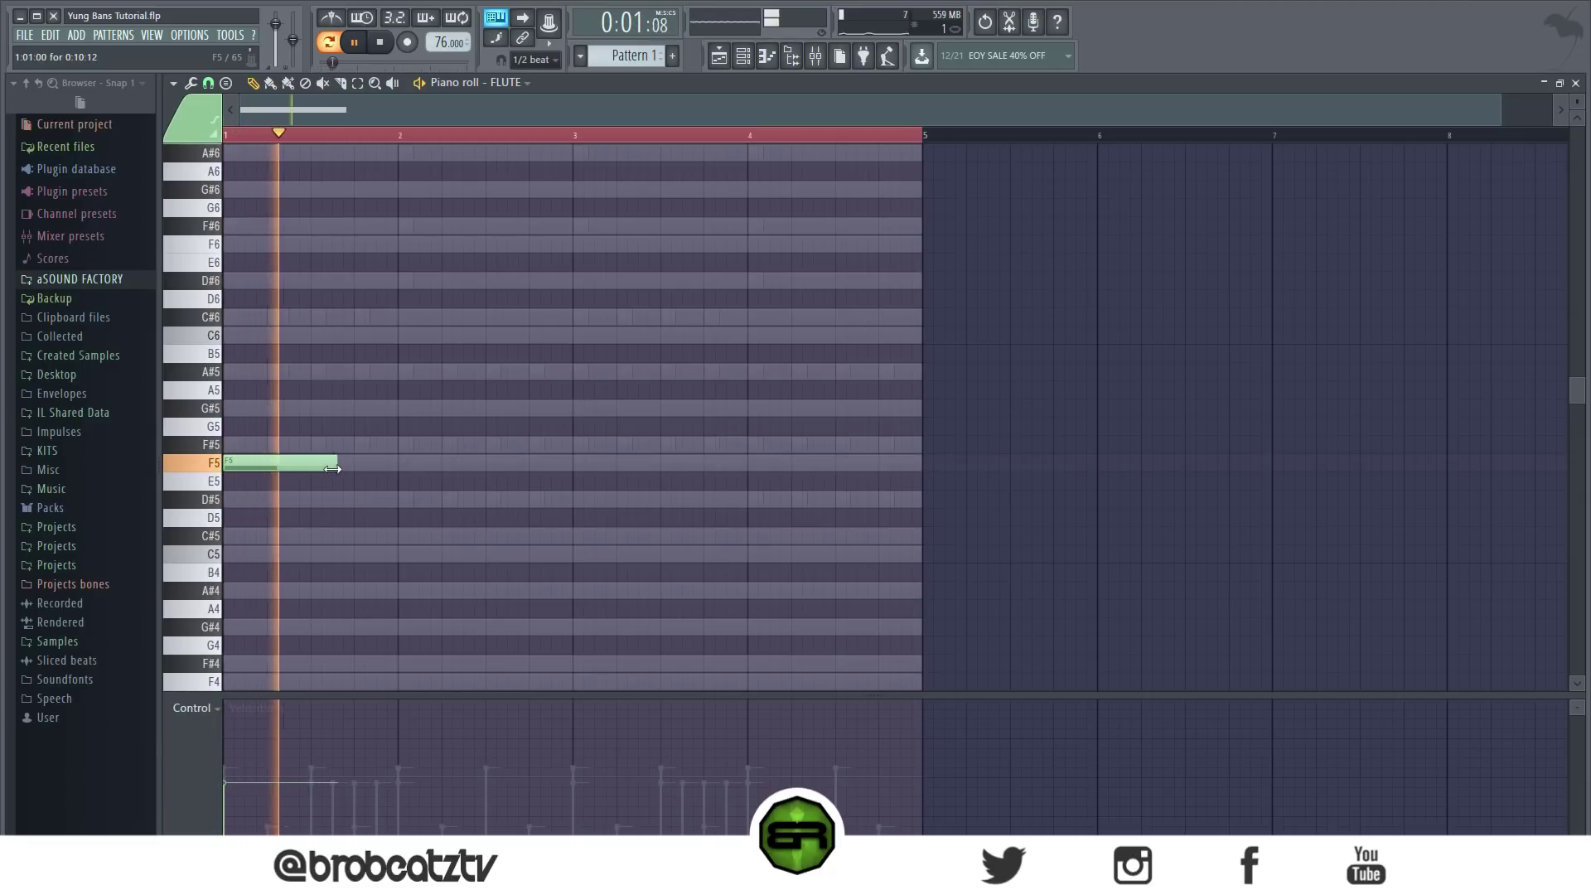
left_click(338, 445)
left_click(398, 465)
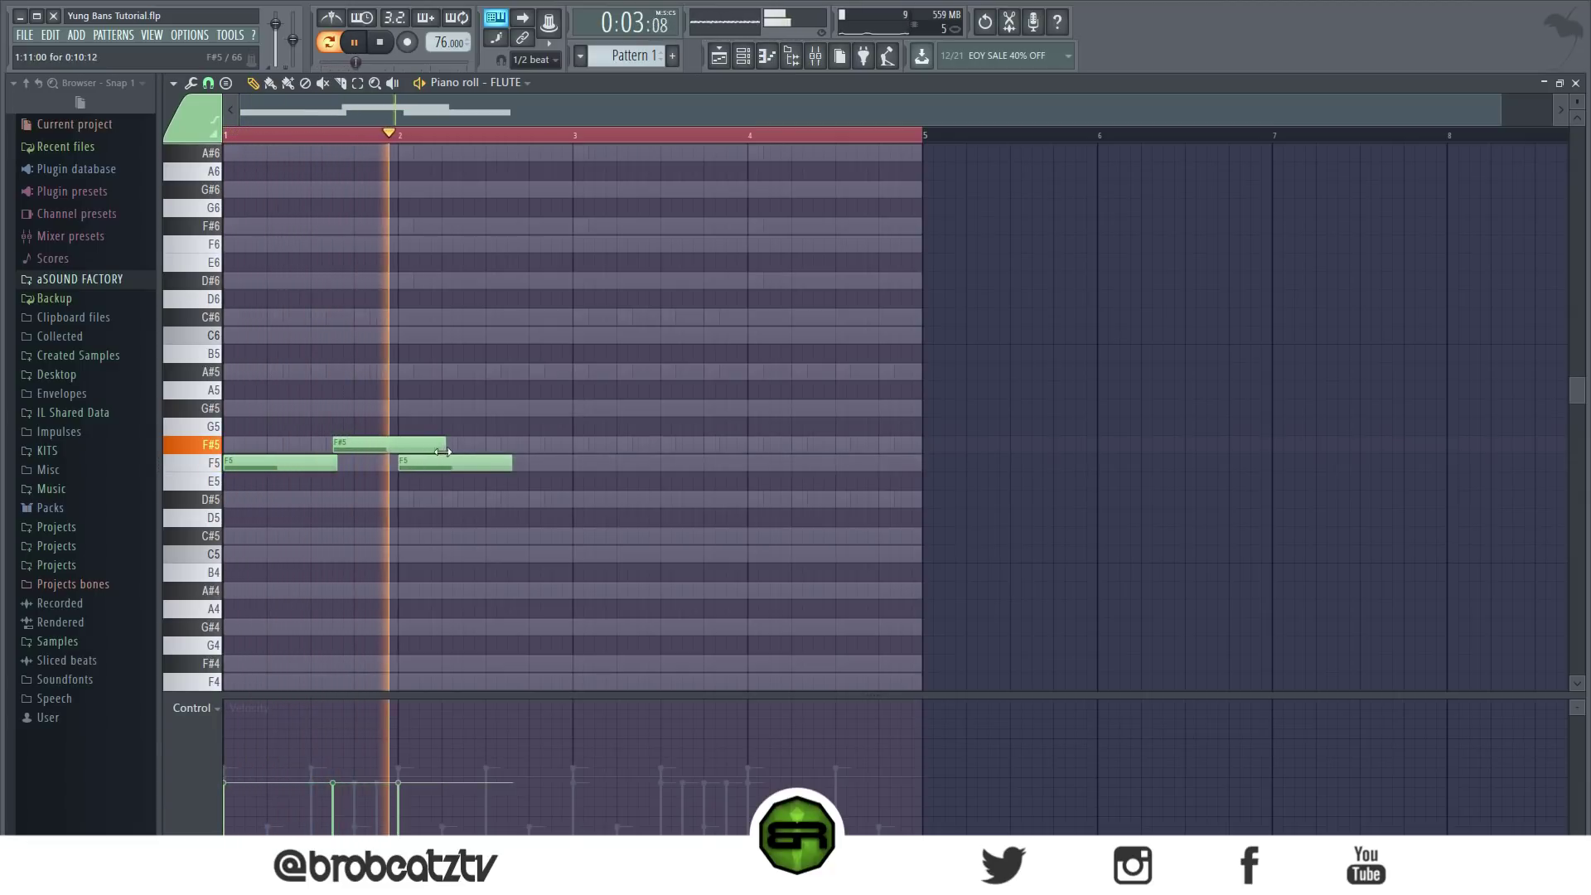
left_click_drag(445, 447, 401, 449)
Step: Quantize all the flute notes, shorten the last F5 in bar 2 and stop playback
key("ctrl+a")
key("ctrl+q")
key("ctrl+d")
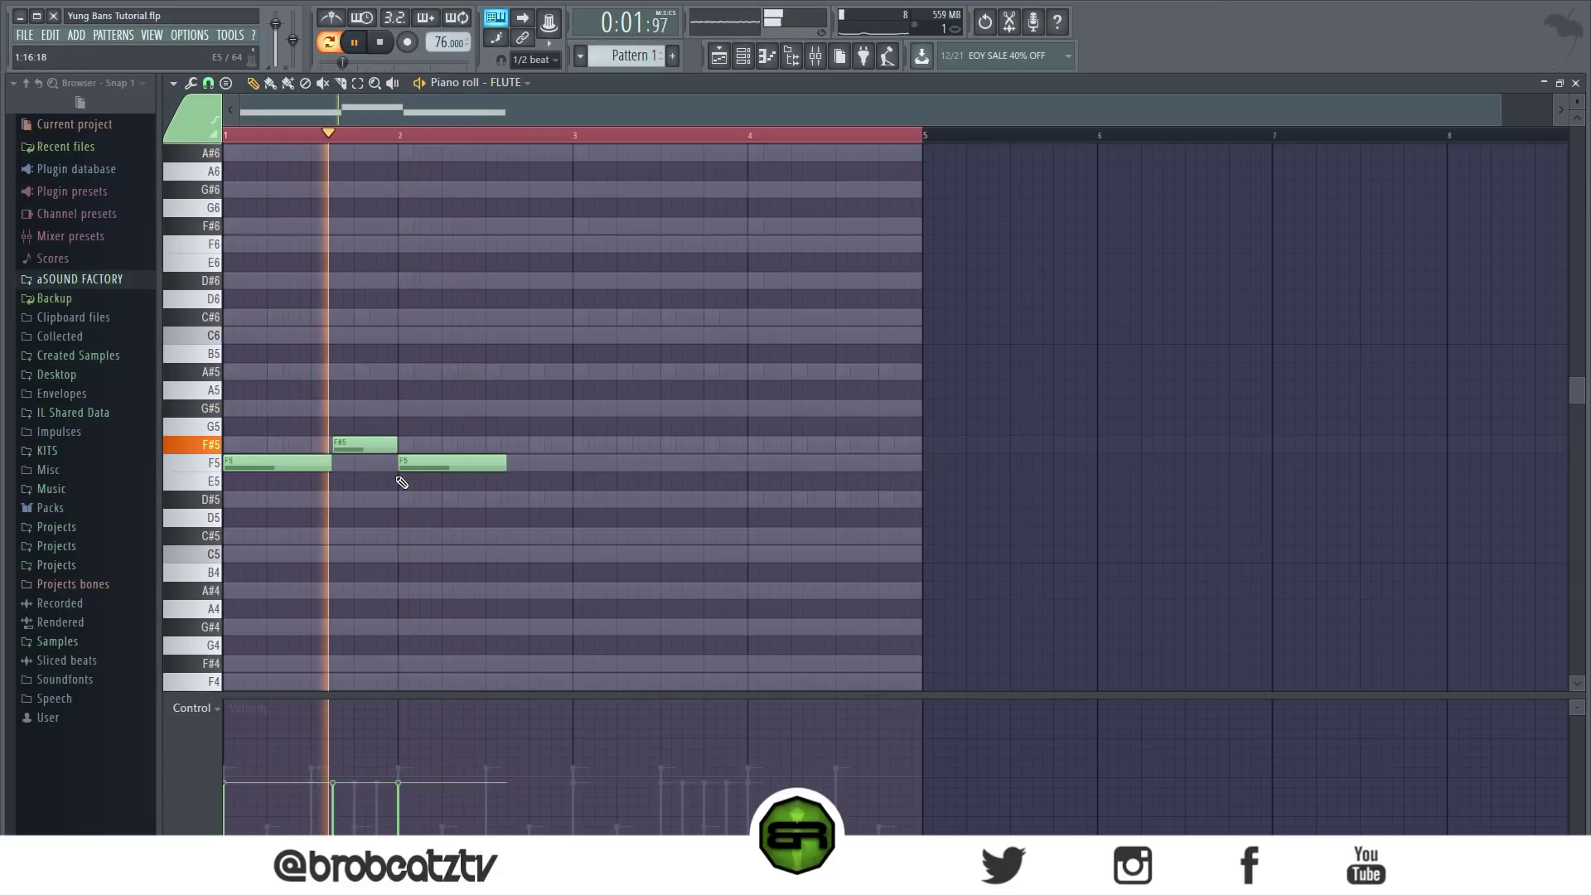
left_click_drag(503, 464, 471, 463)
key("space")
Step: Copy the whole flute phrase into bars 3 and 4
left_click(426, 463, "ctrl")
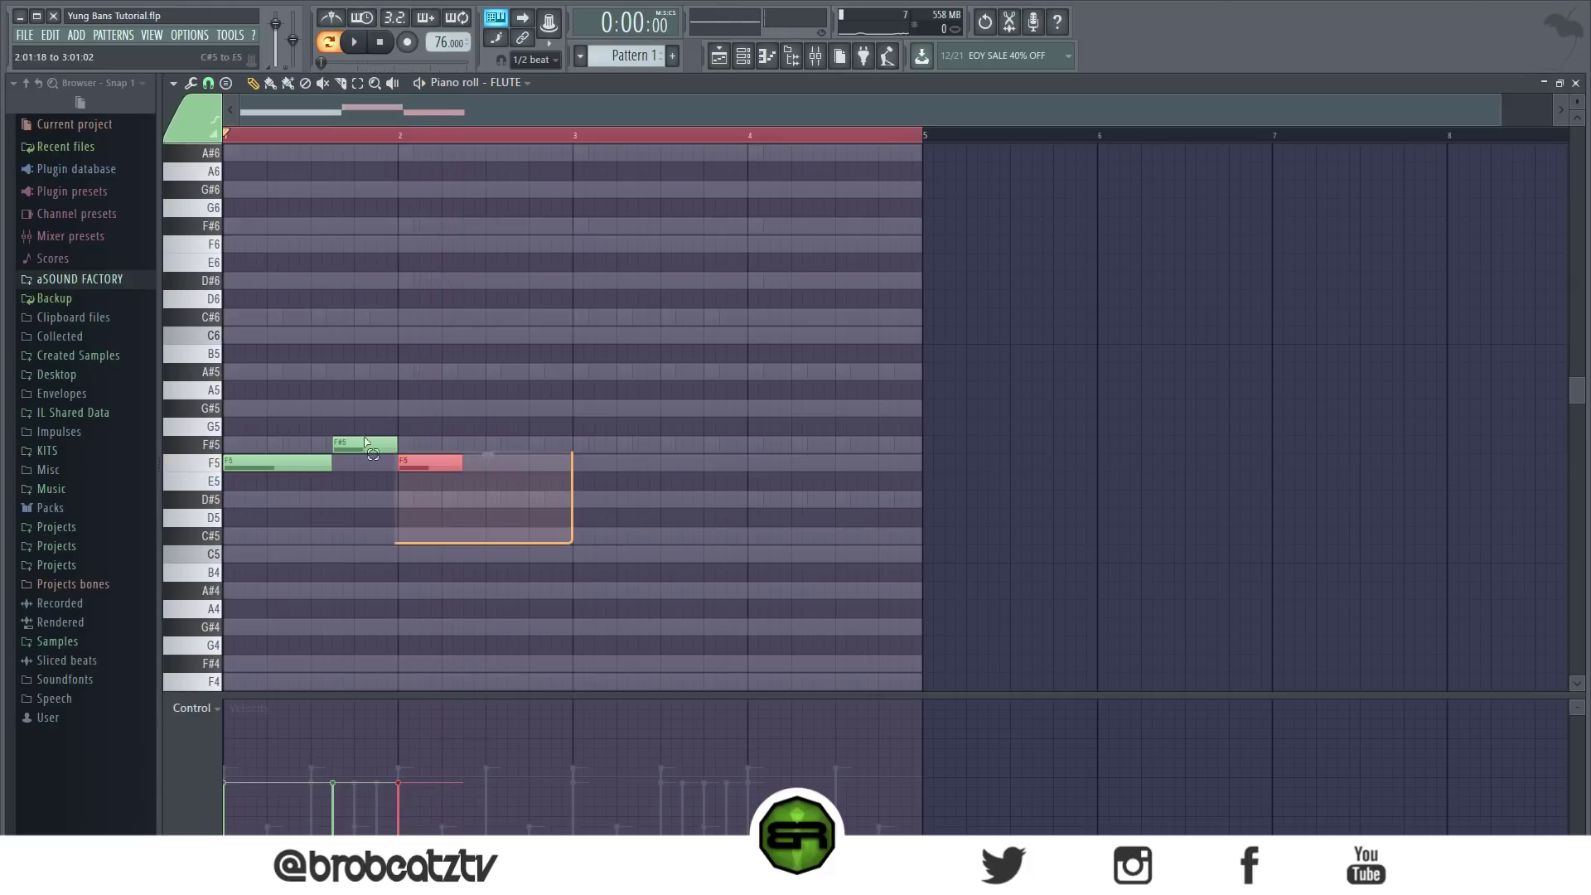
key("ctrl+a")
left_click_drag(236, 459, 681, 465)
left_click(656, 489)
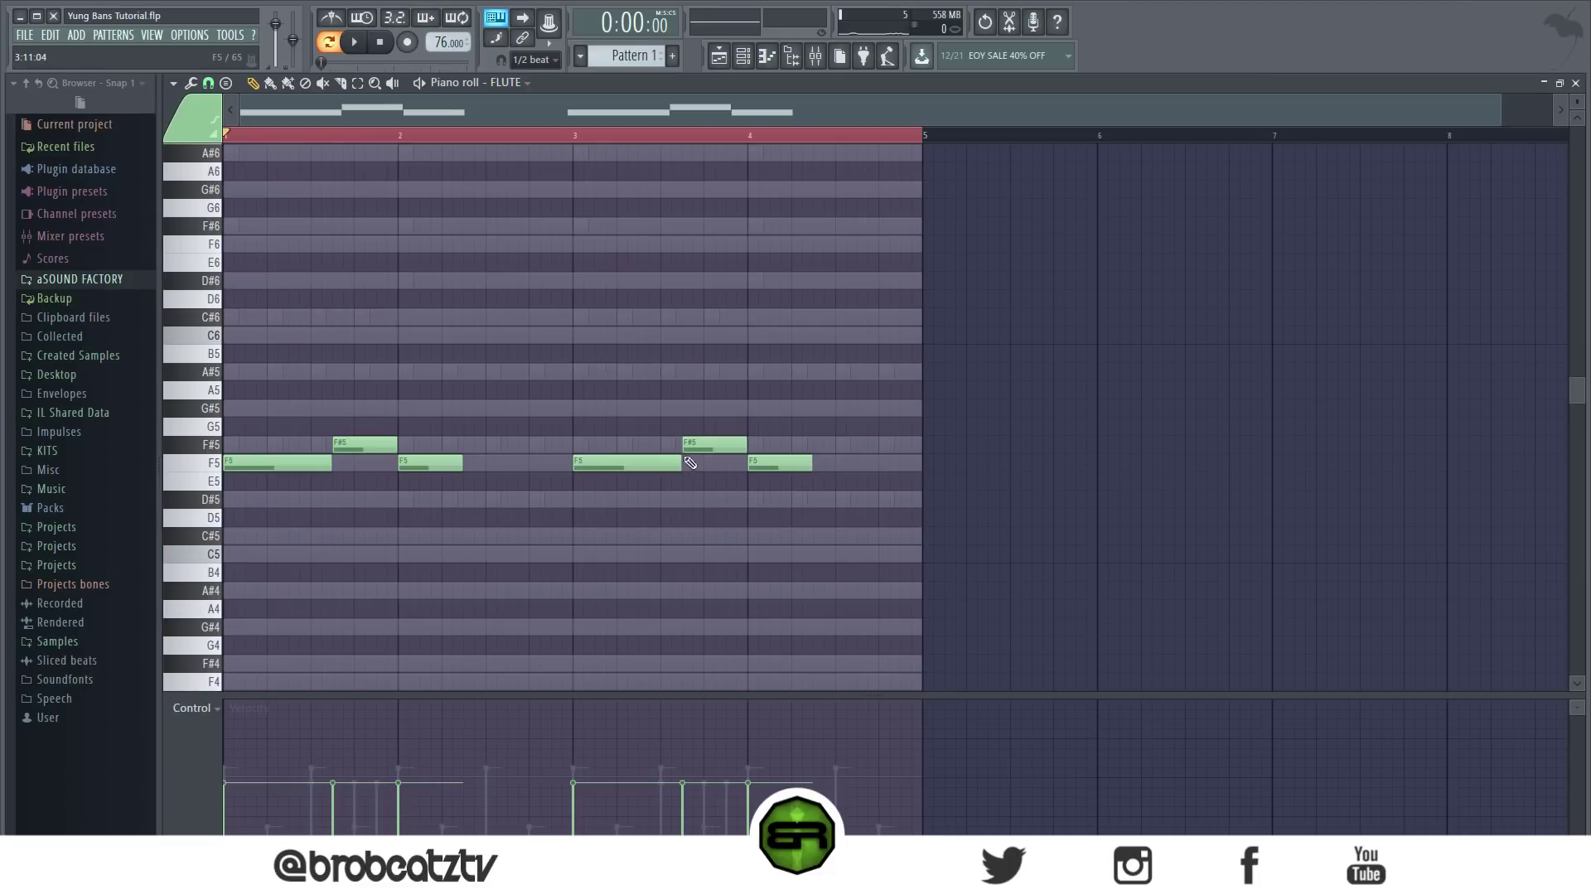
Step: Rework the copied flute phrase in bar 3 to F5, F#5 and G#5, and play the pattern back
left_click_drag(681, 463, 695, 409)
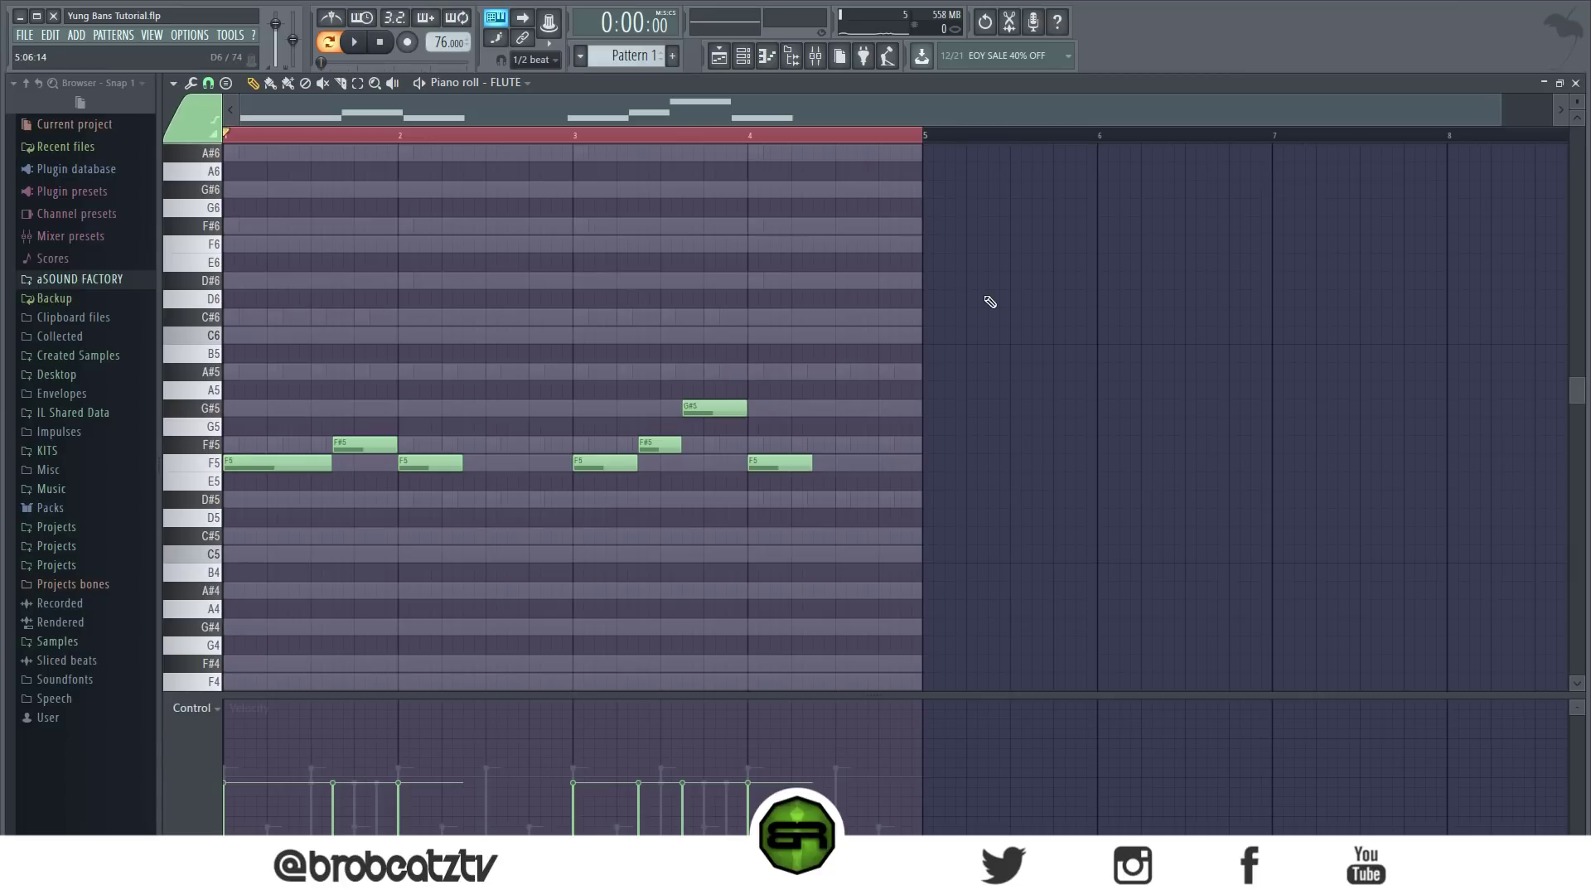
key("space")
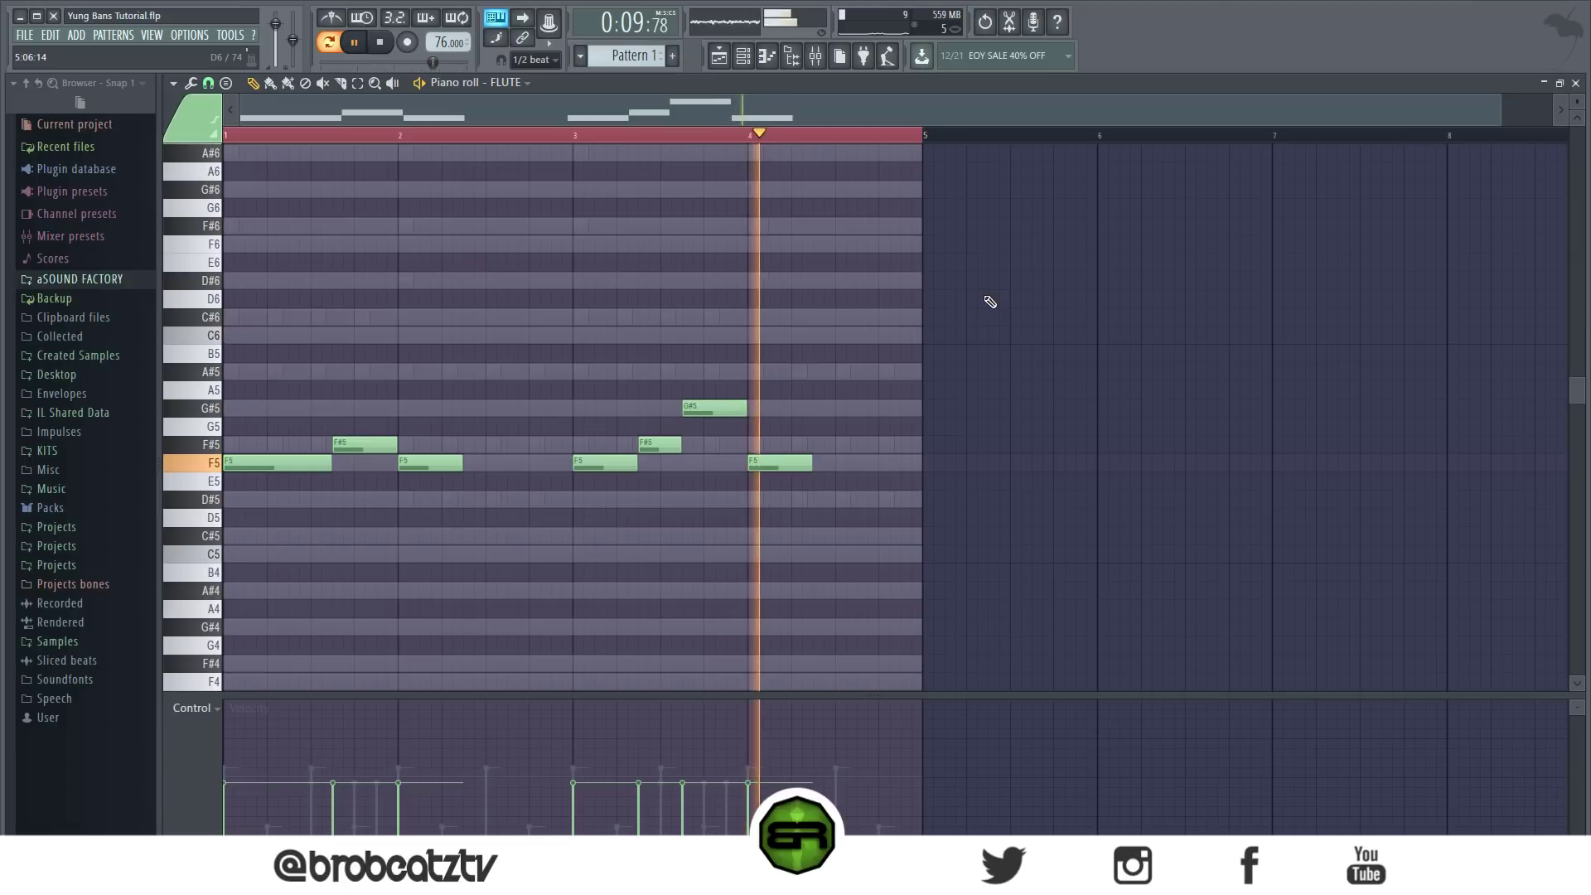
key("space")
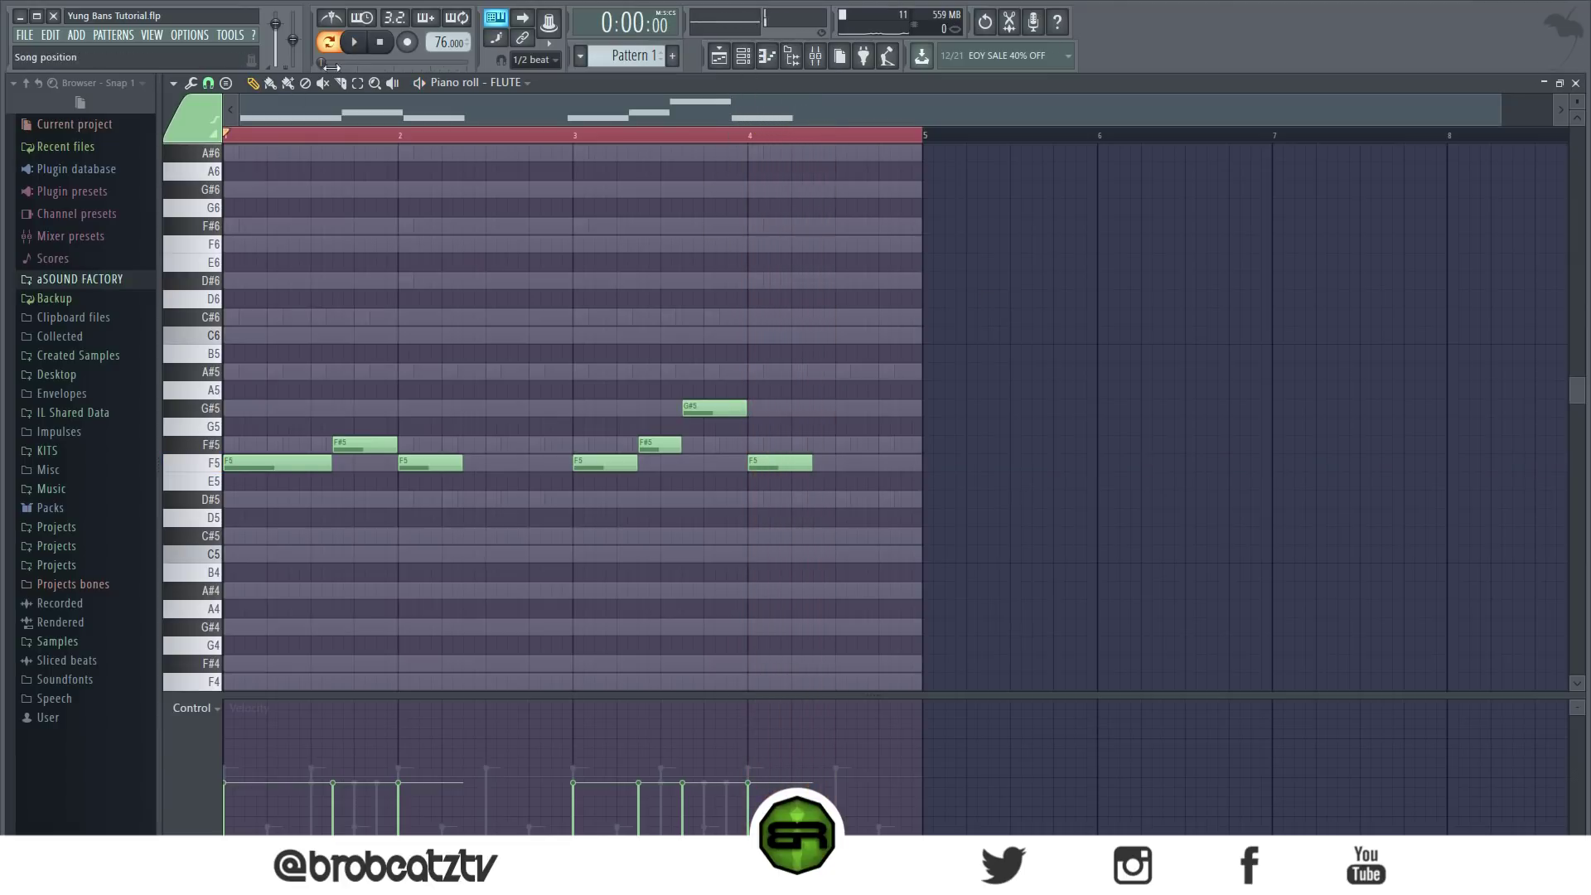
Step: Place Pattern 1 at bar 1 on Track 1 of the playlist
left_click(745, 56)
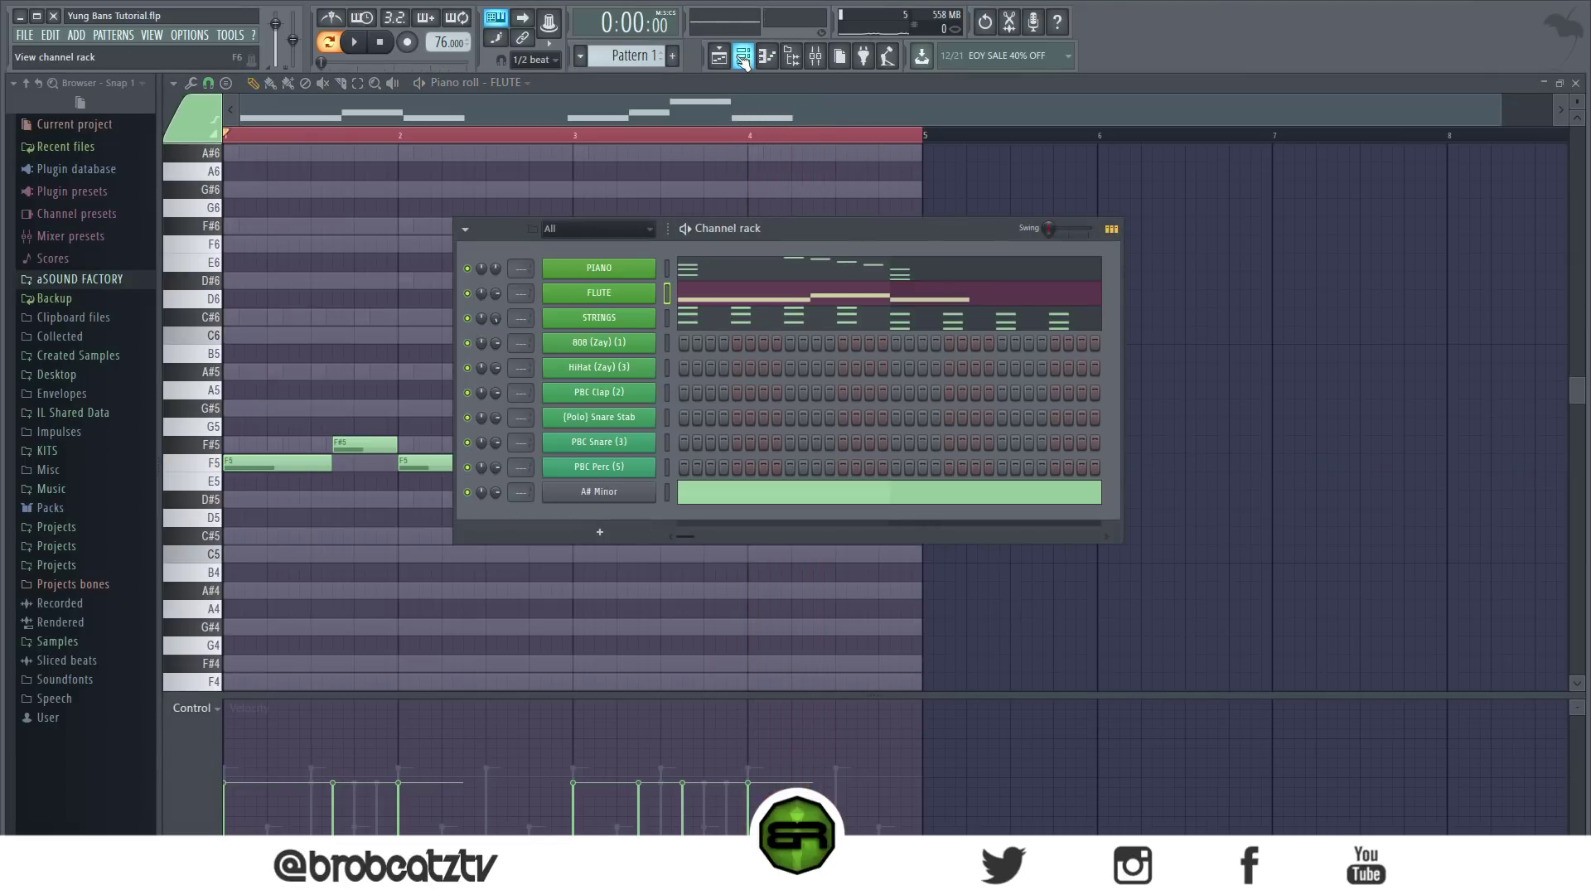
left_click(719, 57)
left_click(431, 142)
left_click_drag(431, 143, 472, 153)
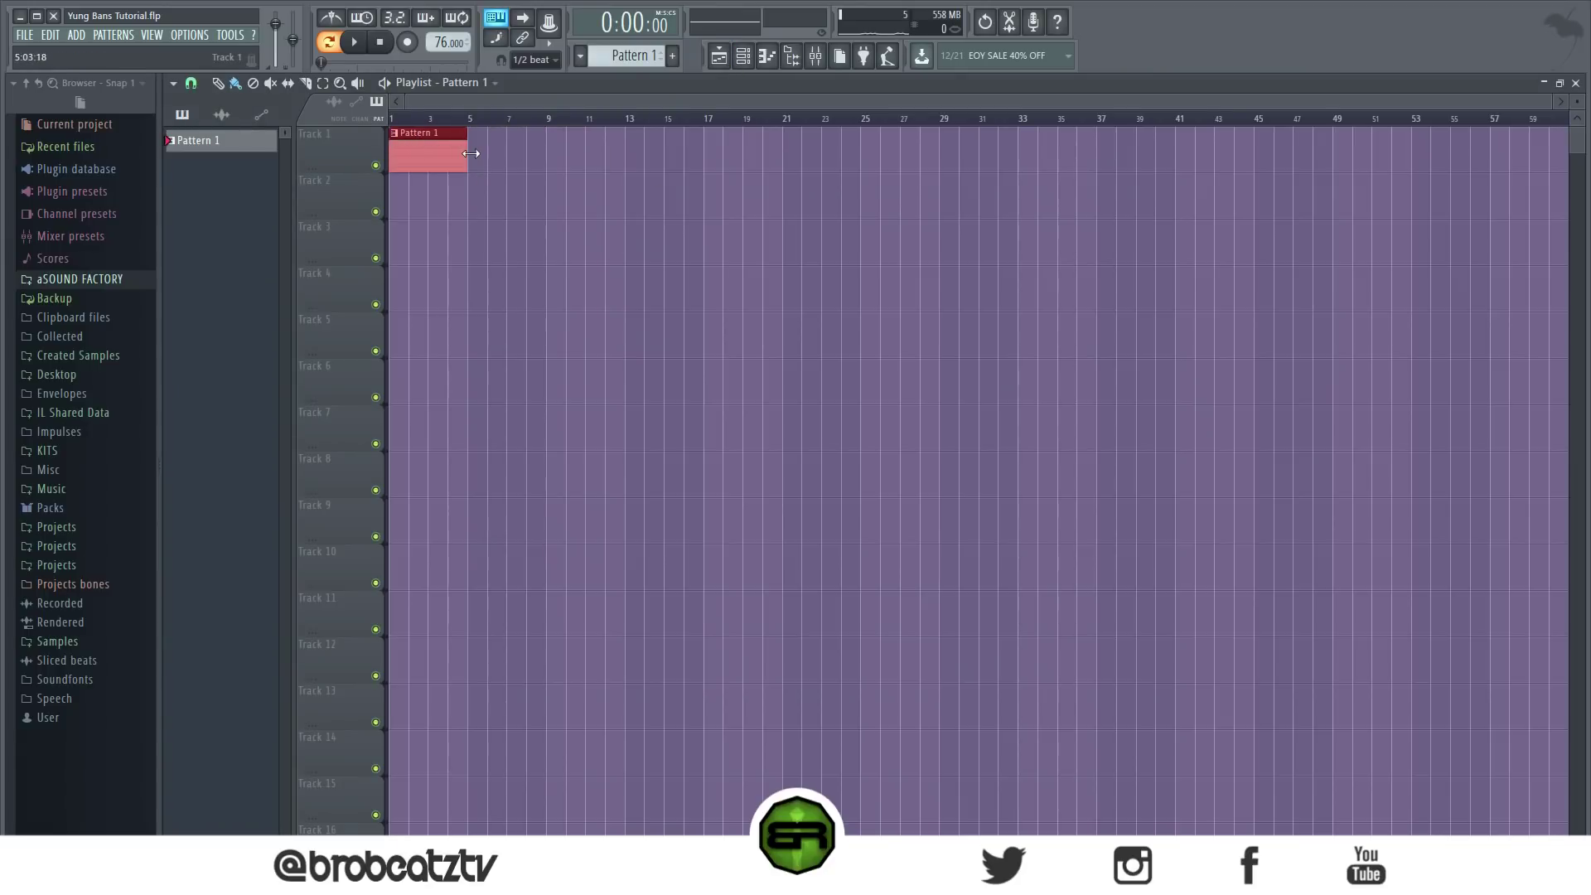
left_click(745, 56)
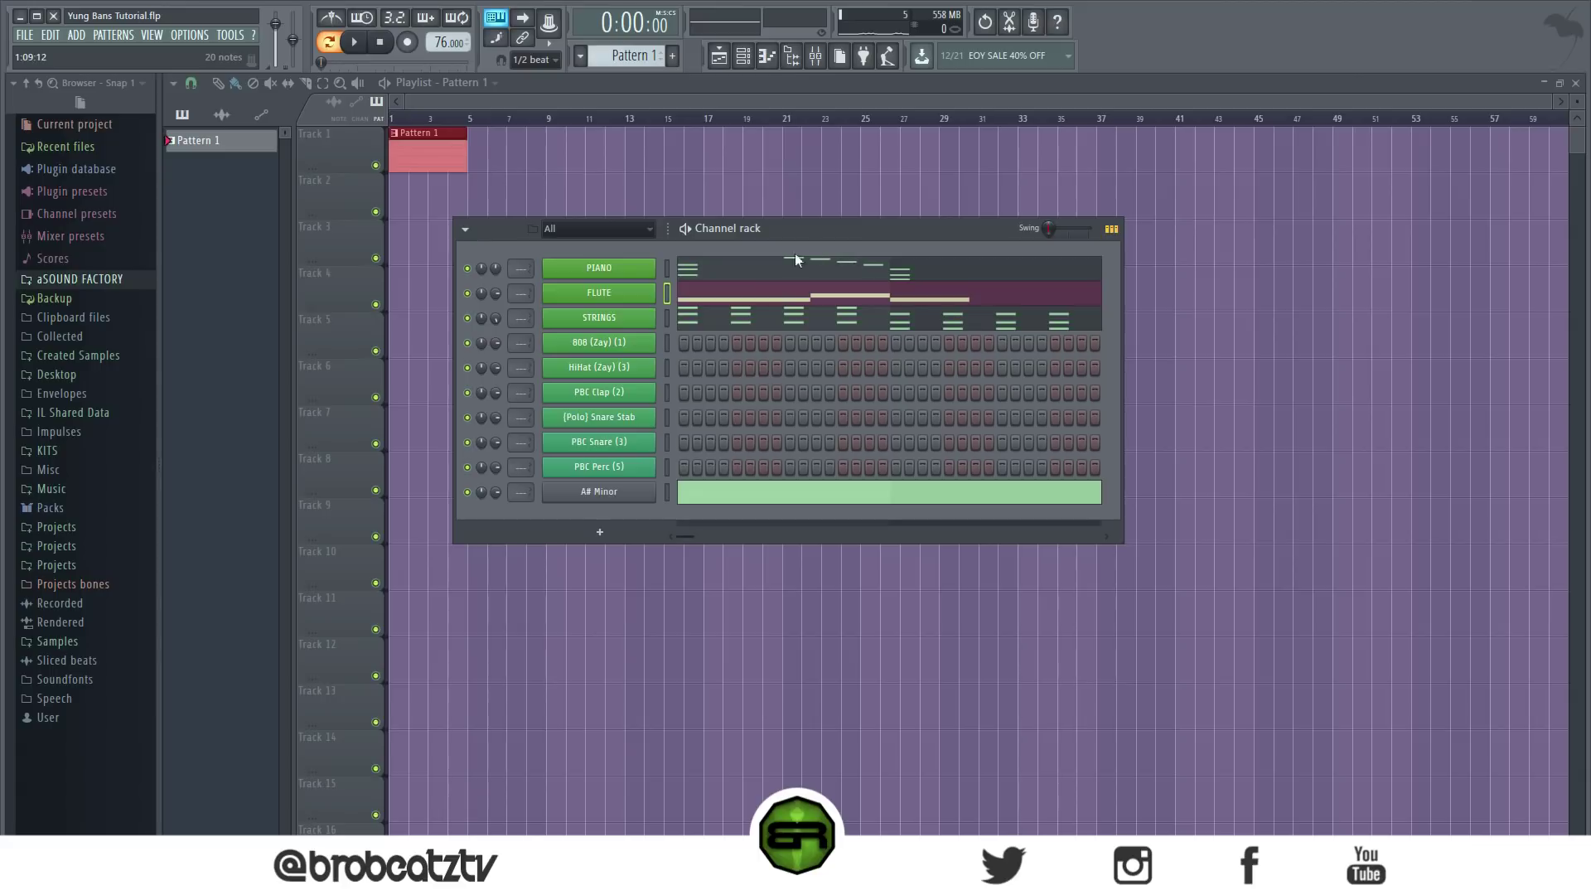
left_click(828, 271)
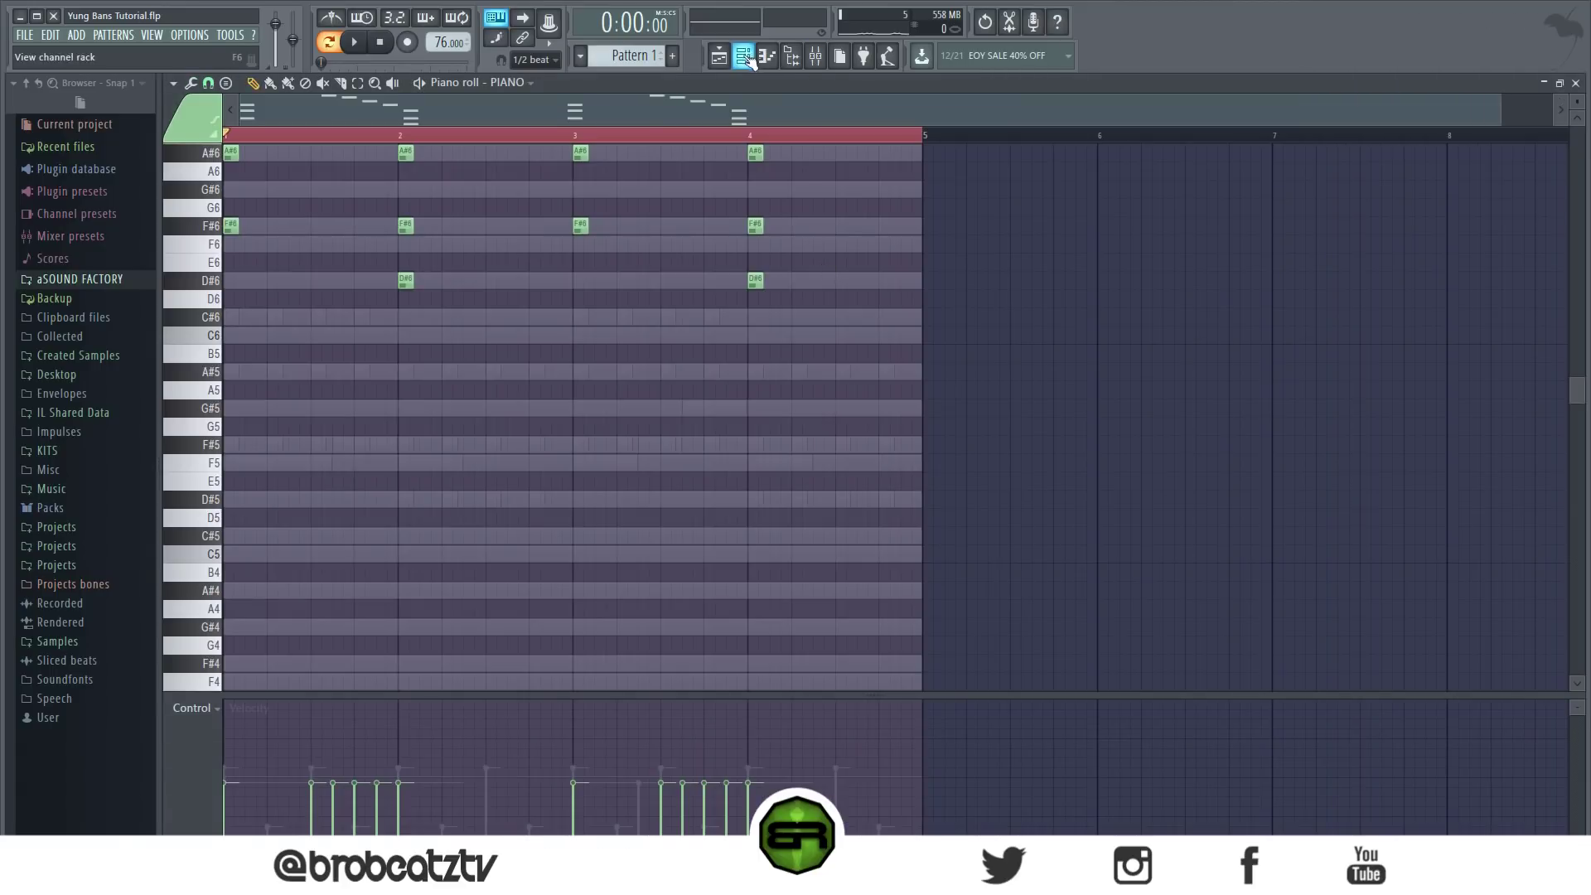
left_click(718, 55)
Step: Create Pattern 2, place two consecutive two-bar clips of it on Track 2 across bars 1 to 4, and show its channel rack
left_click(672, 55)
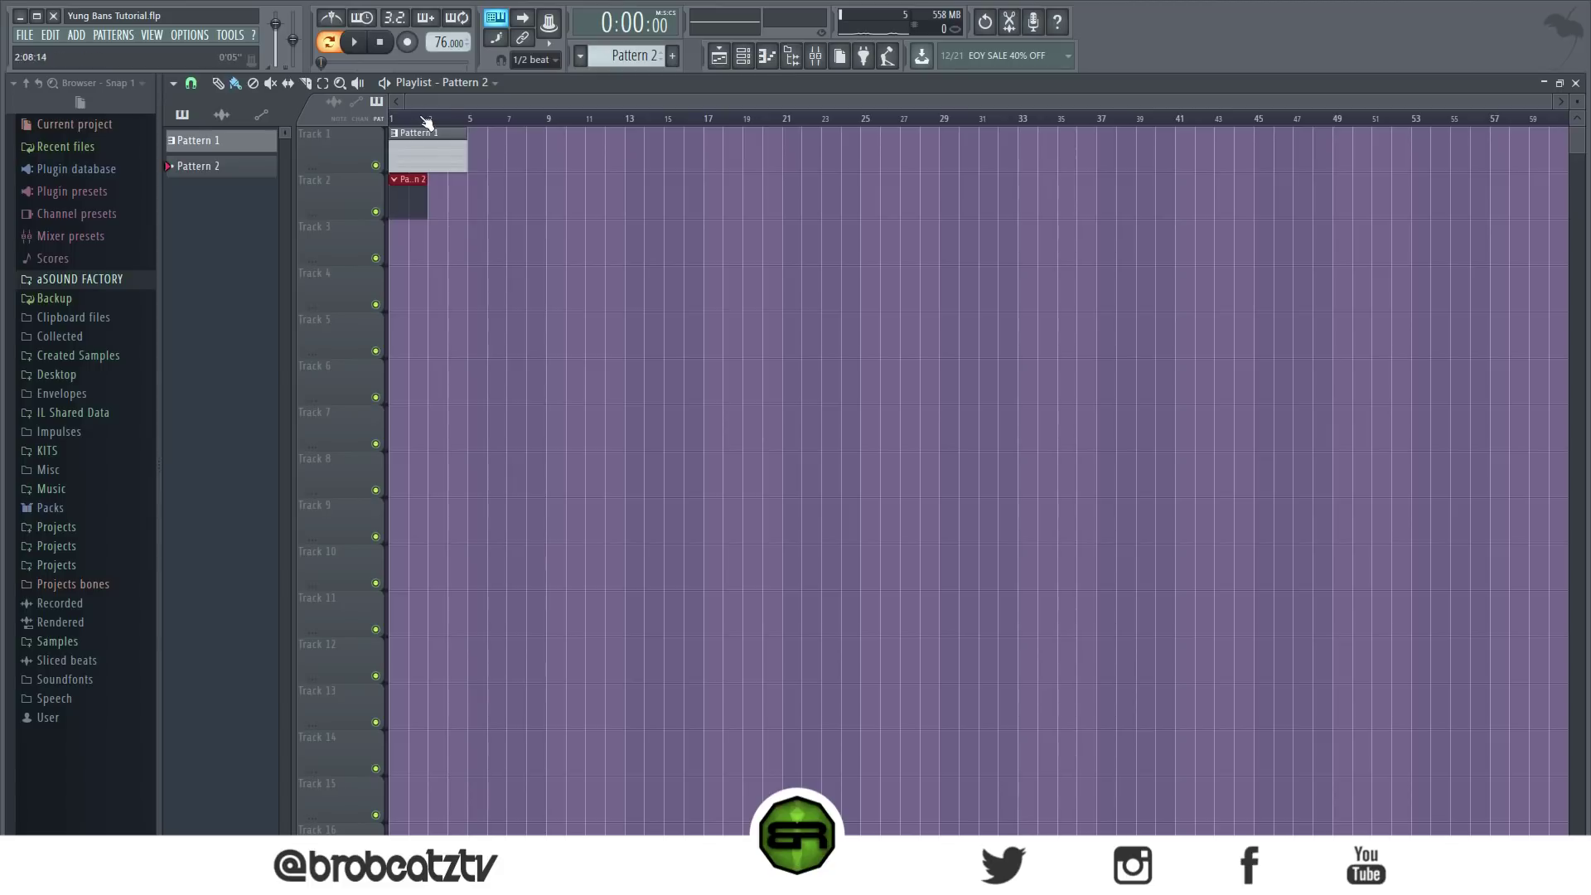
scroll(426, 122, "up", 5)
scroll(575, 124, "down", 1)
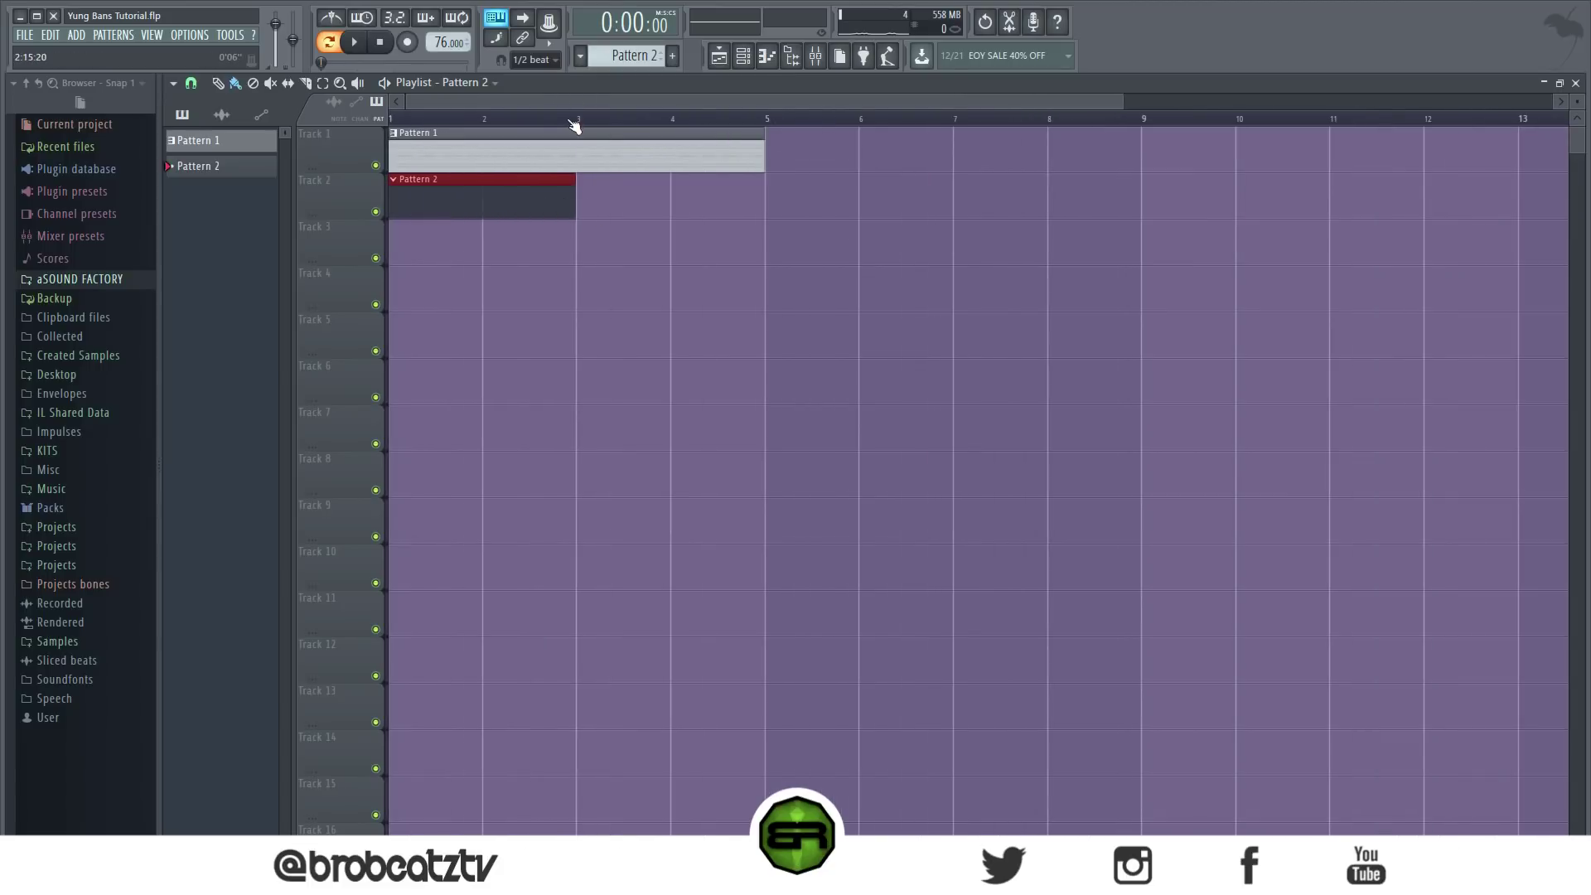
left_click(601, 216)
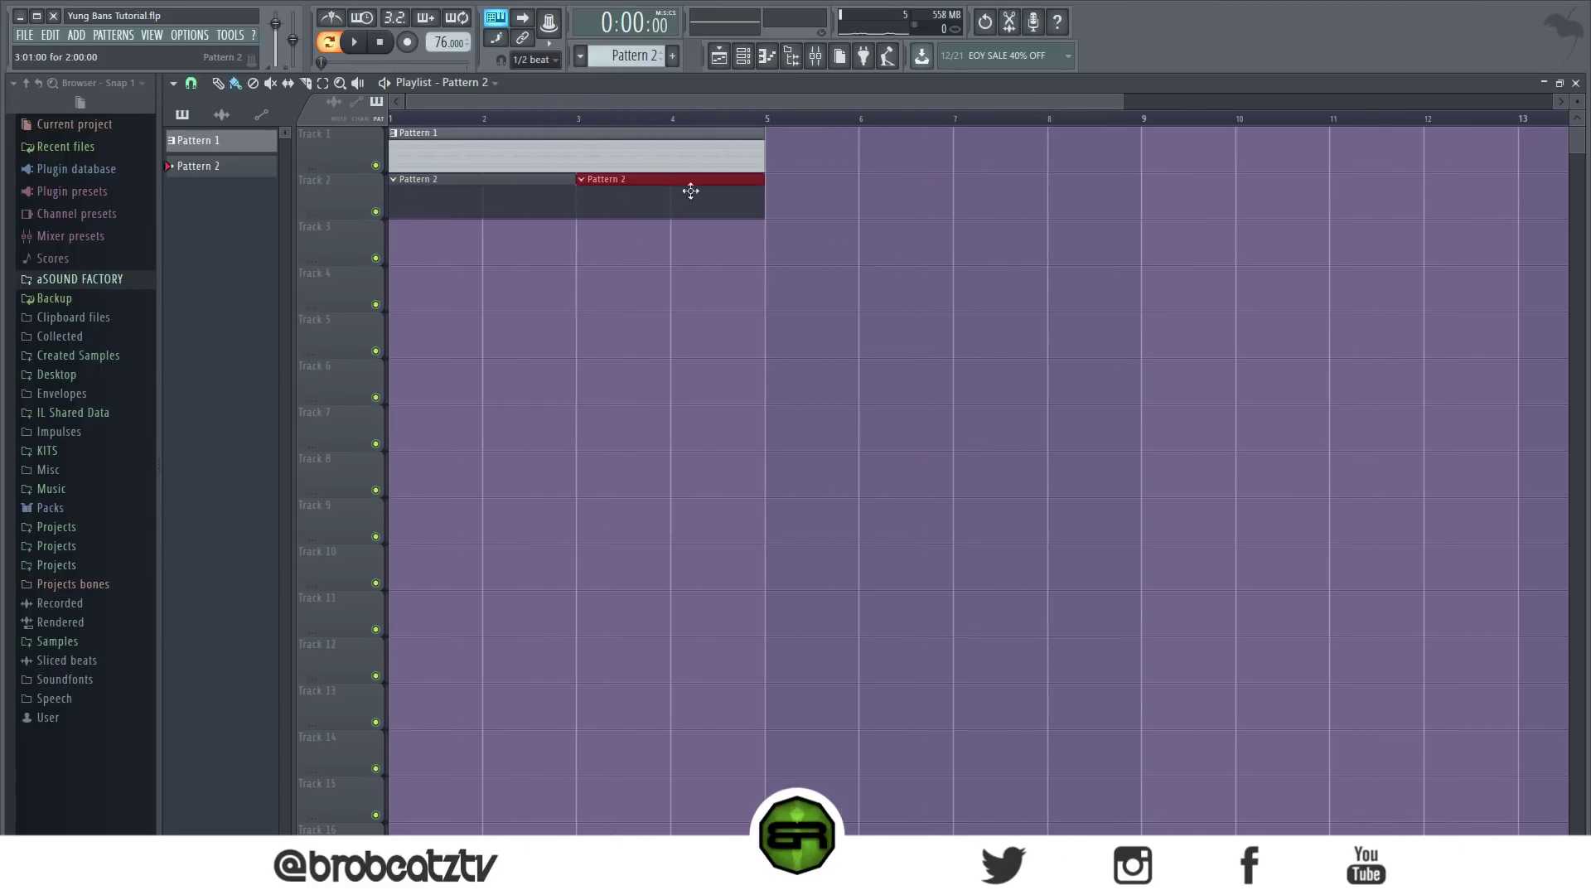
left_click(744, 56)
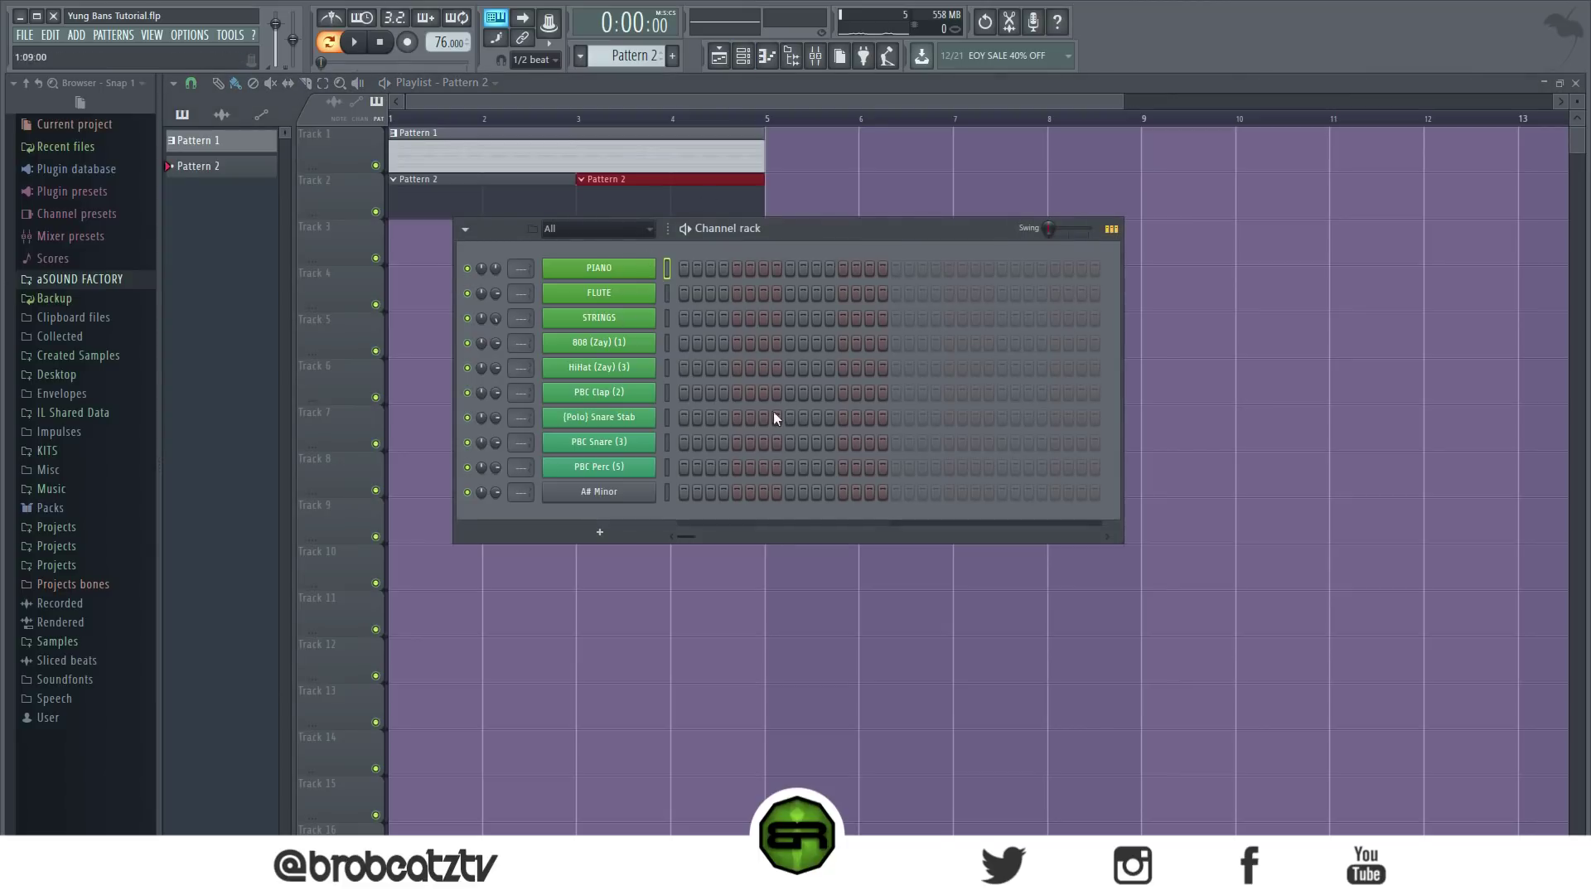
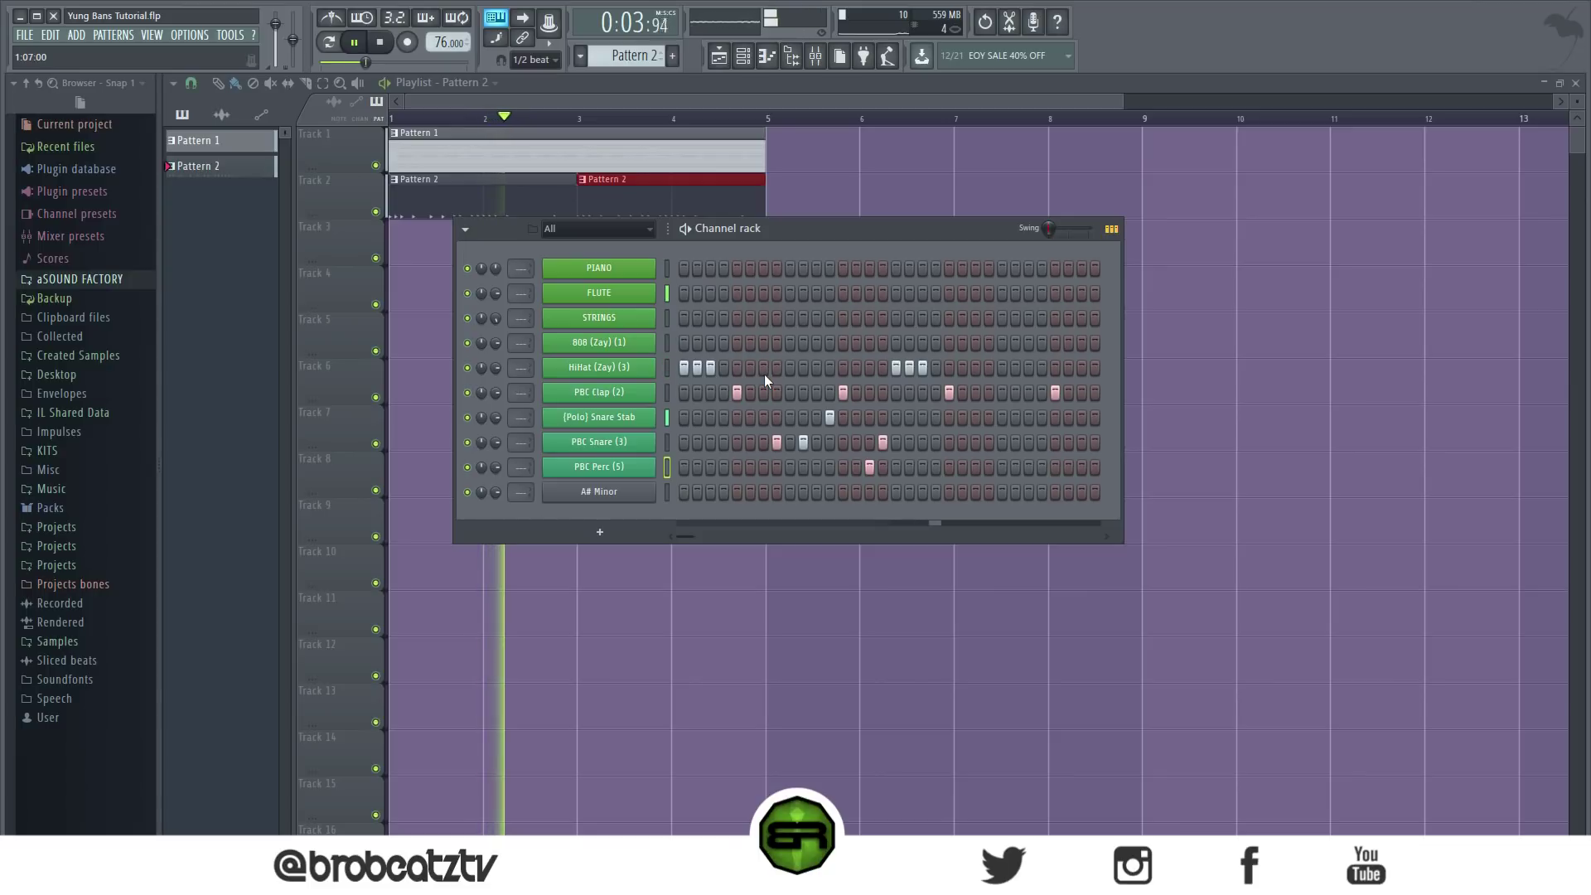
Step: Add hi-hat hits on steps 8 through 11 of Pattern 2
left_click(774, 369)
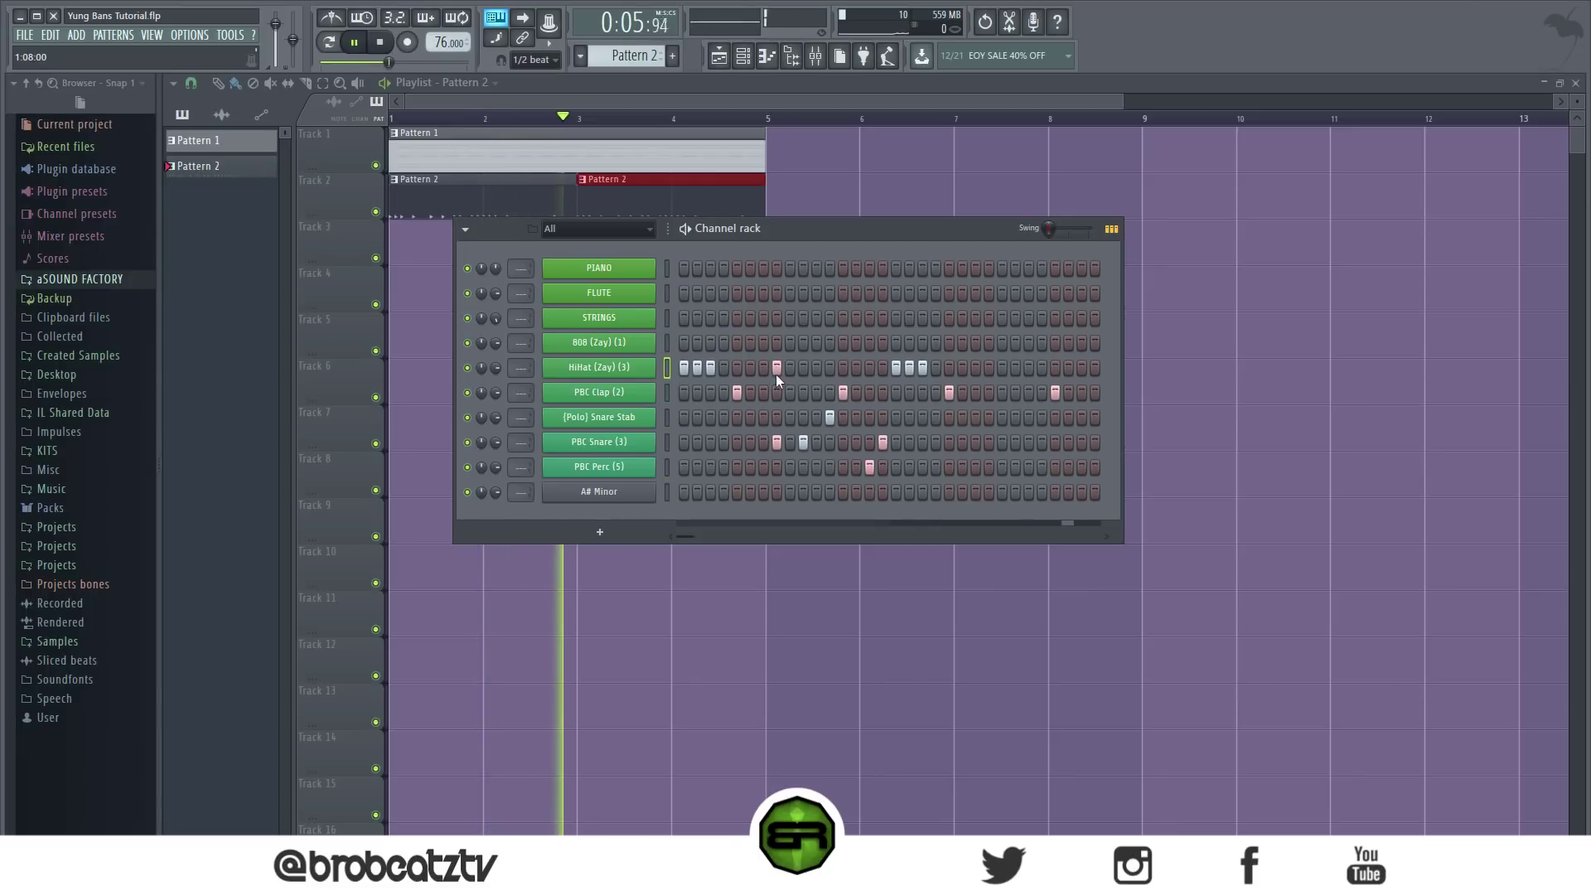
left_click_drag(803, 369, 826, 369)
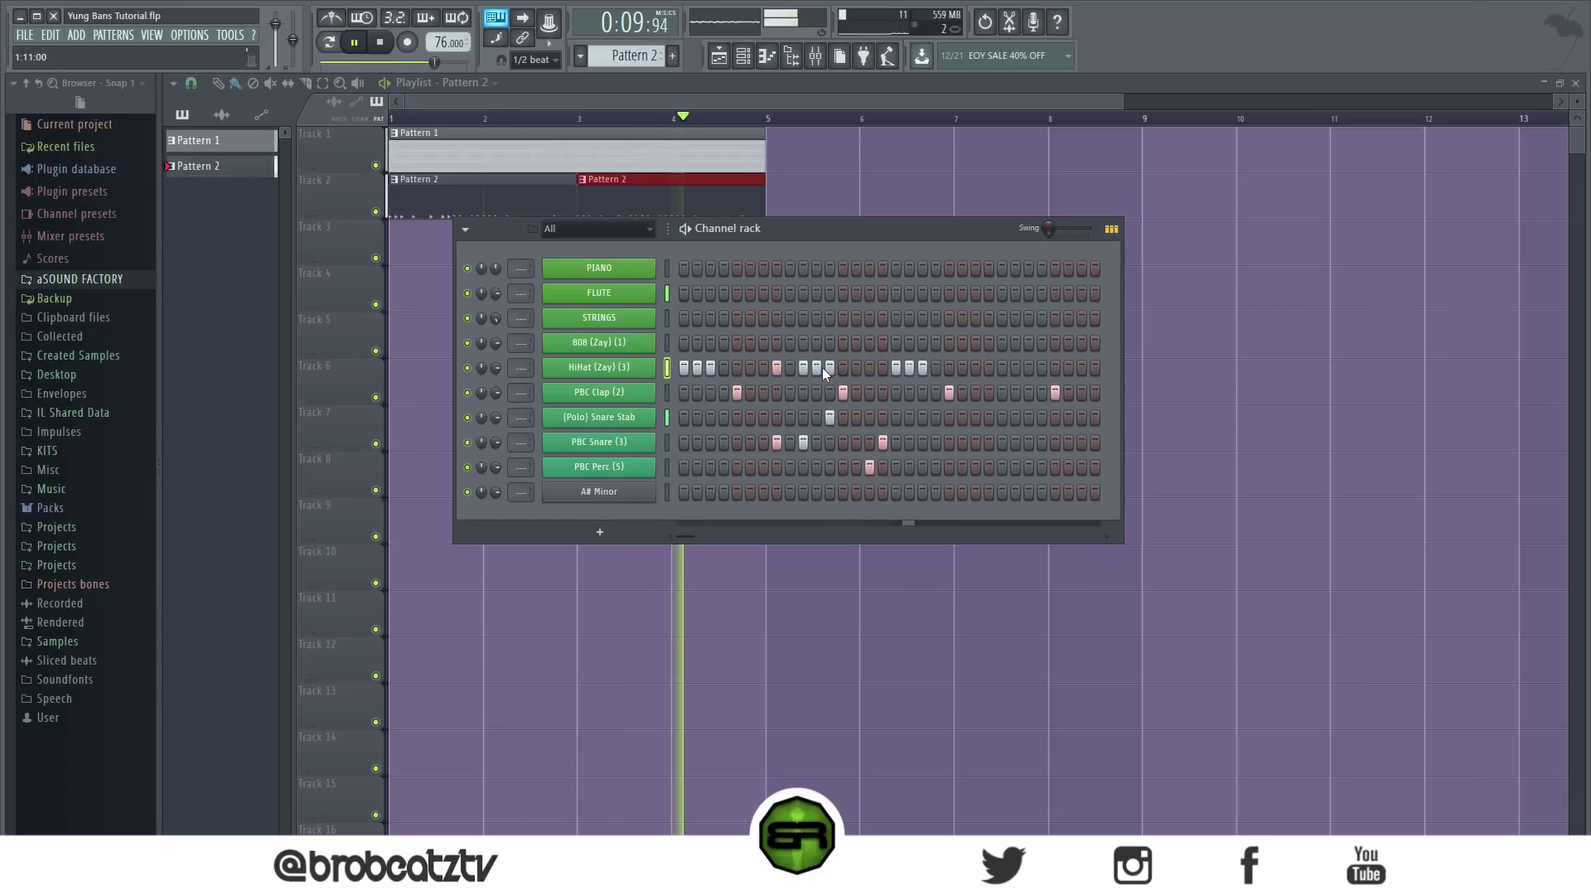
right_click(827, 368)
left_click(789, 372)
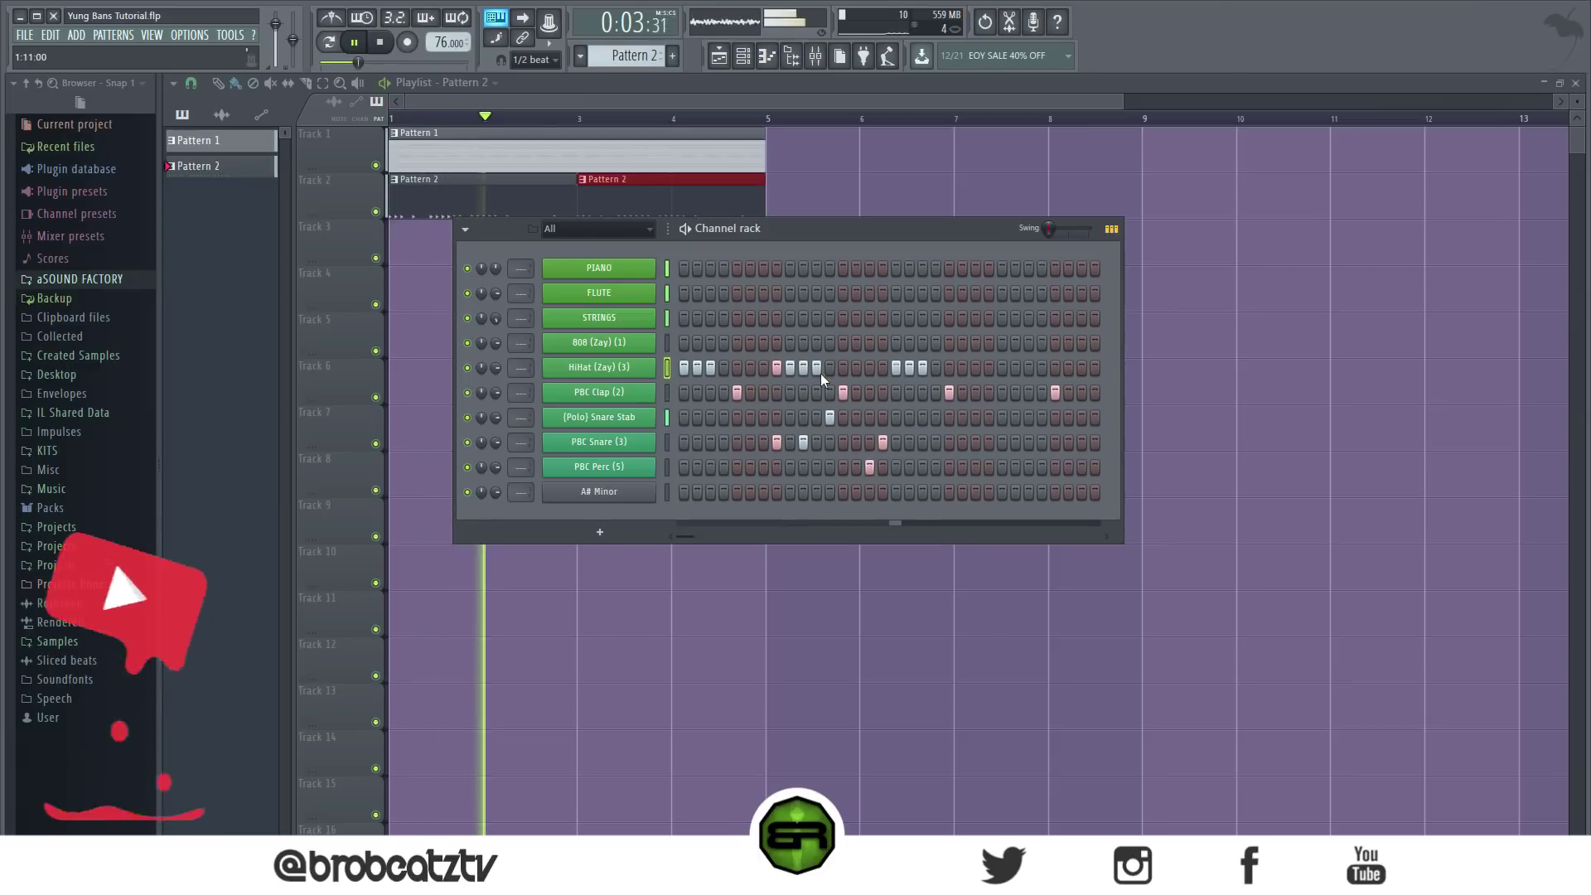
Step: Add hi-hat hits on steps 23, 24, 25 and 27 and snare hits on steps 26 and 32 of Pattern 2
left_click(977, 367)
left_click(988, 367)
left_click(1002, 367)
left_click(1028, 368)
left_click(1014, 443)
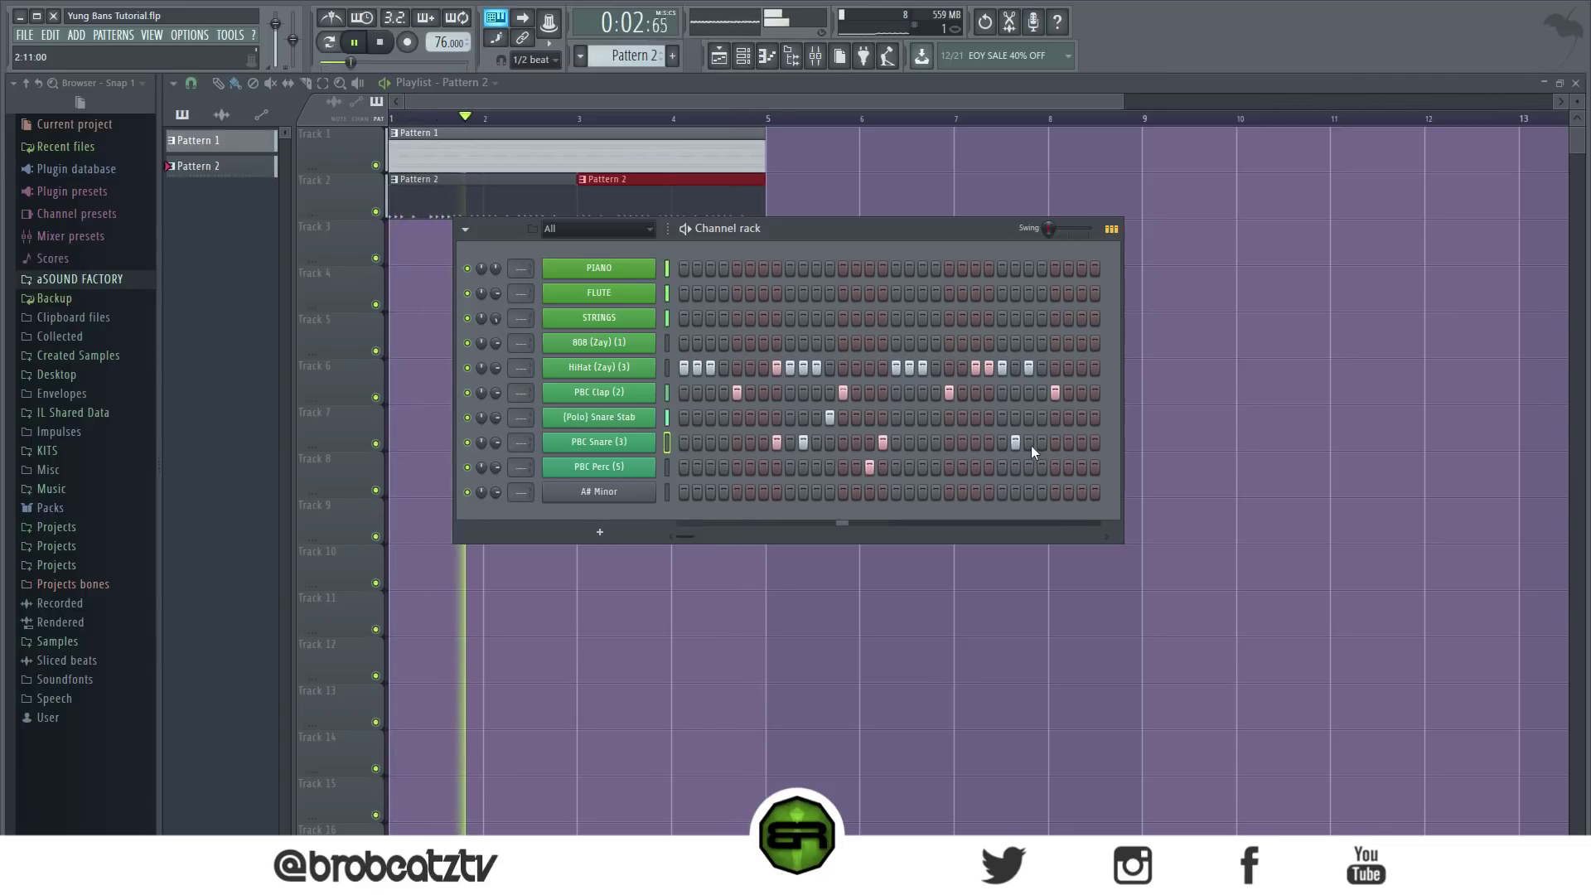
left_click(1092, 442)
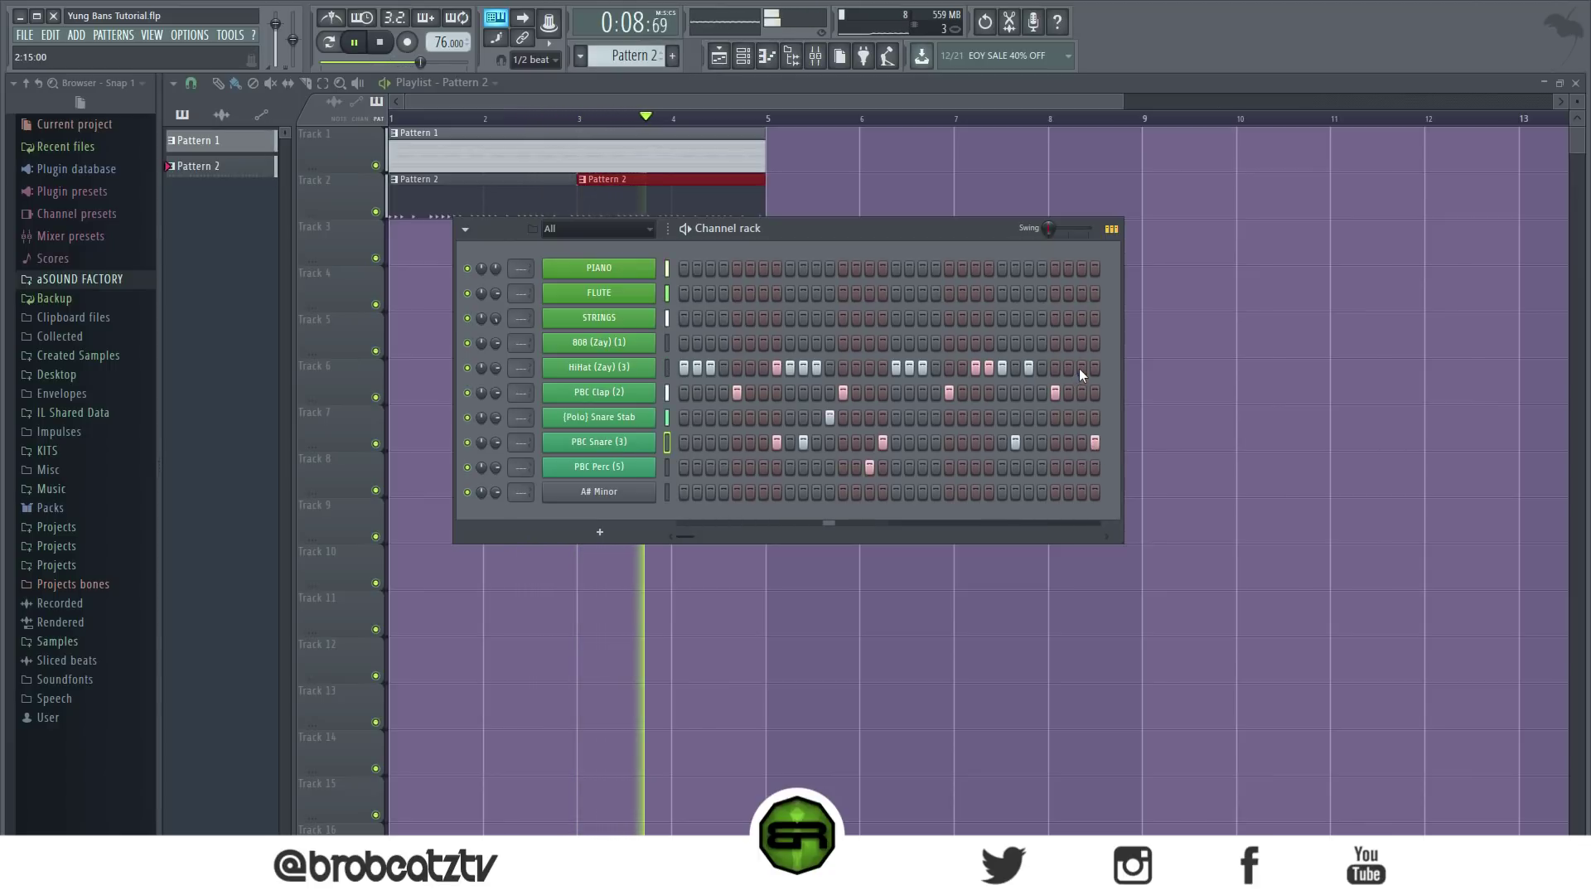
Step: Try the groove without the hi-hat hit on step 10, restore the hit and stop playback
left_click(803, 366)
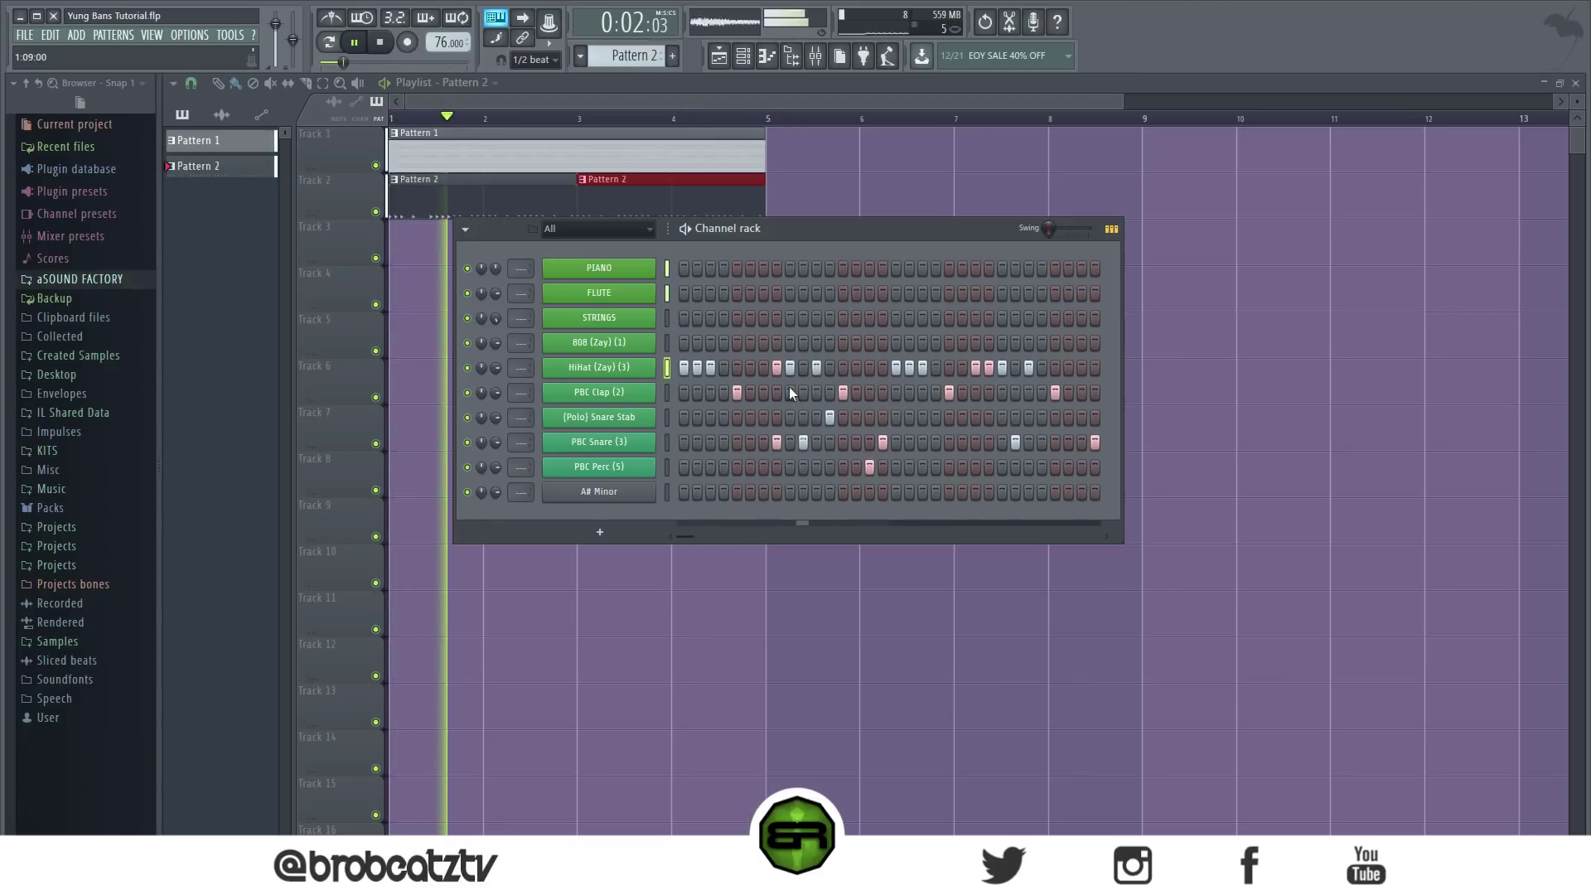
left_click(799, 367)
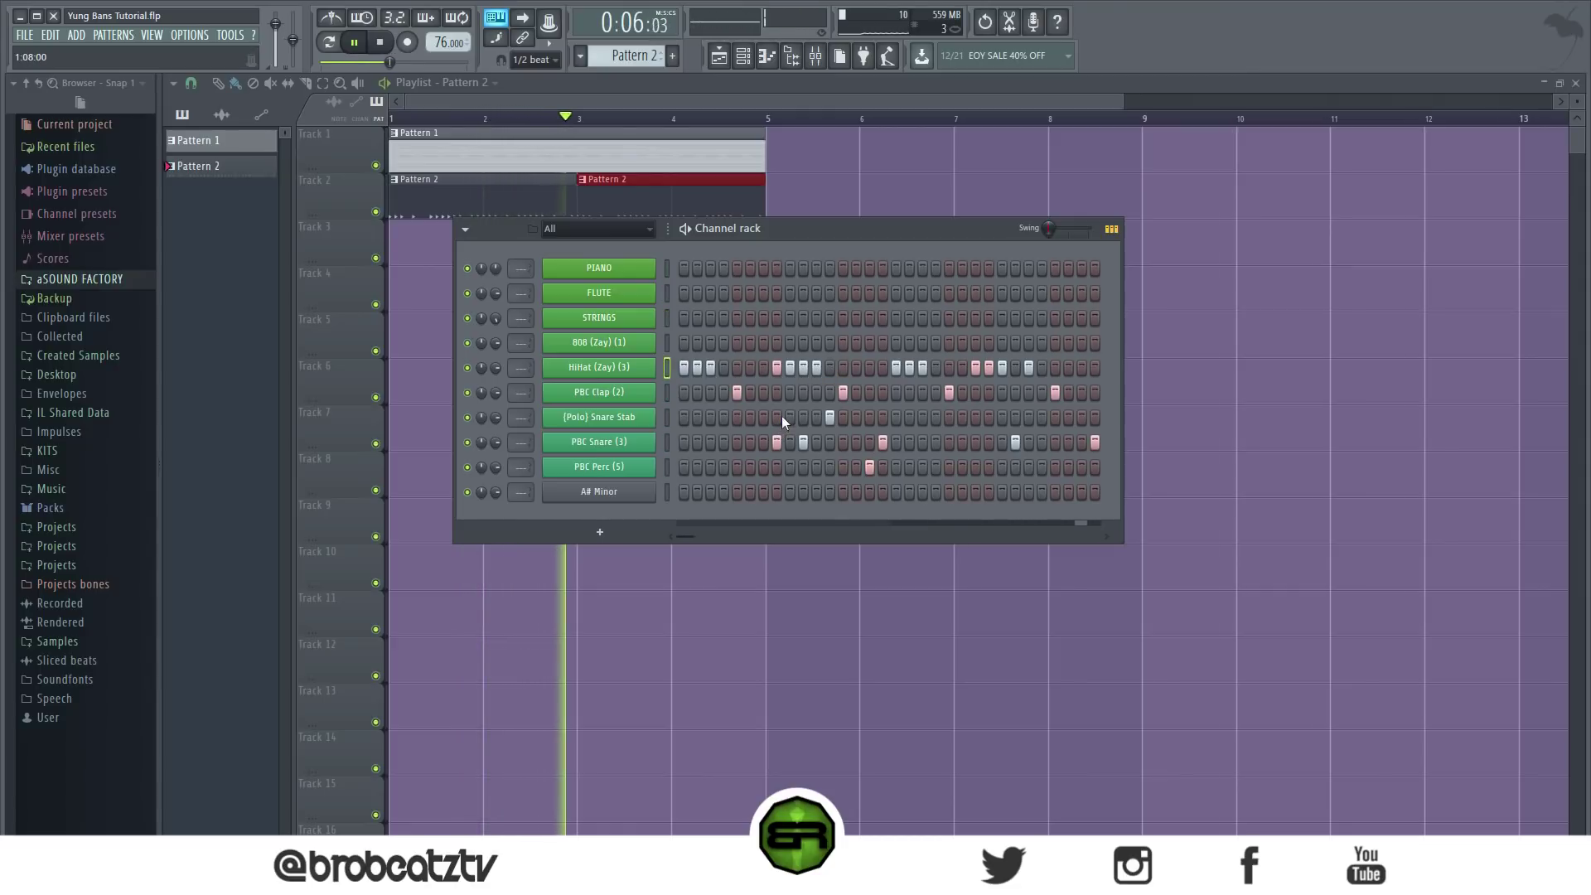
left_click(379, 43)
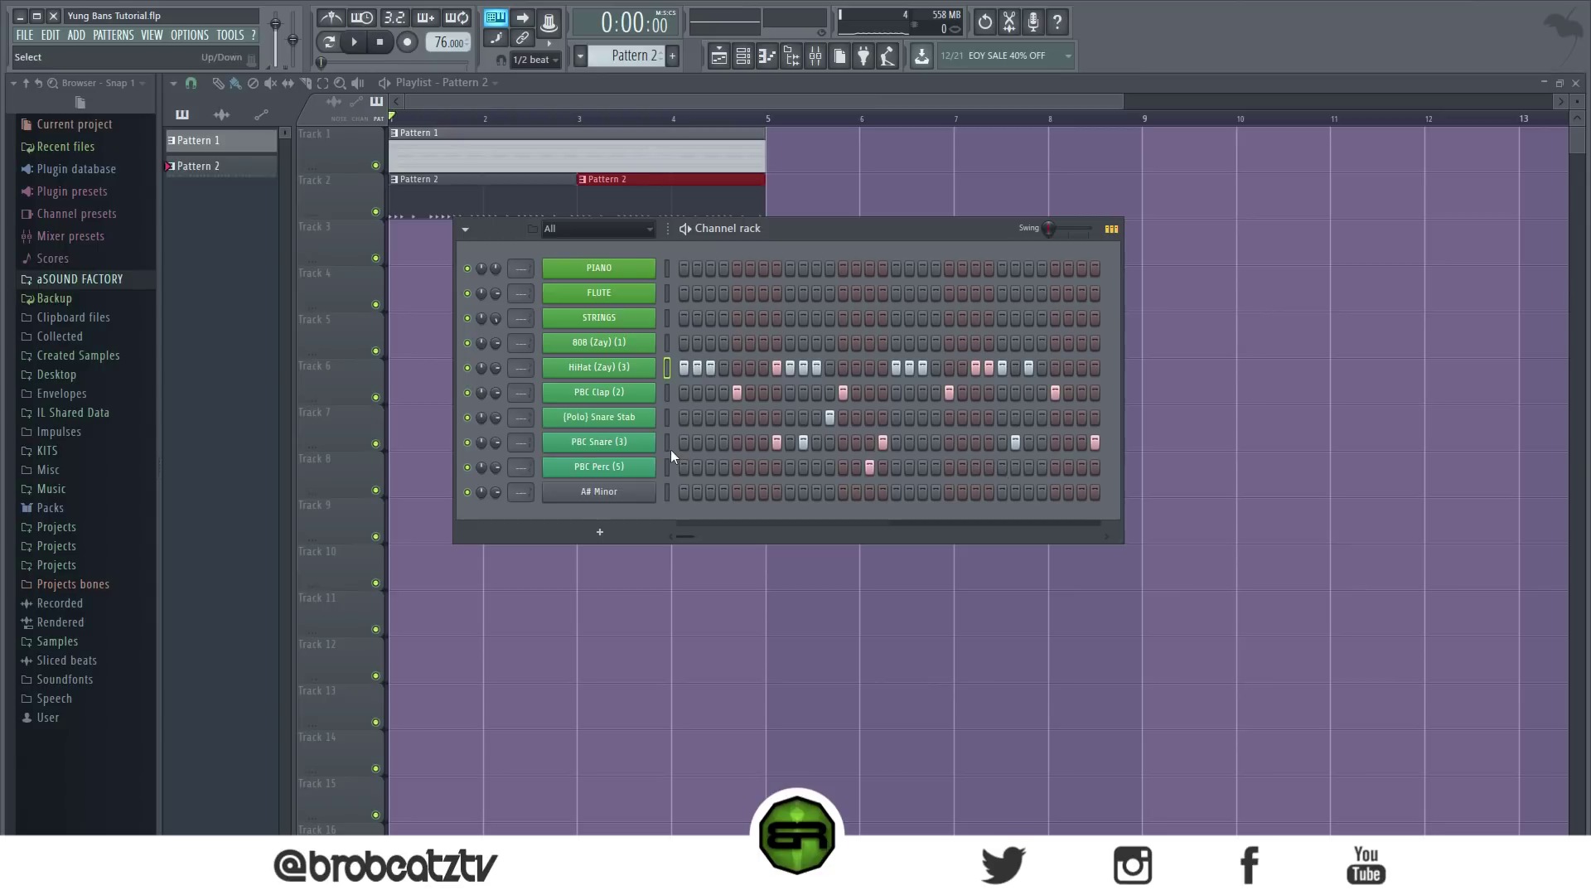
Step: Switch to Pattern 1 and show the 808 channel's notes for editing
right_click(630, 344)
left_click(624, 341)
scroll(636, 57, "up", 1)
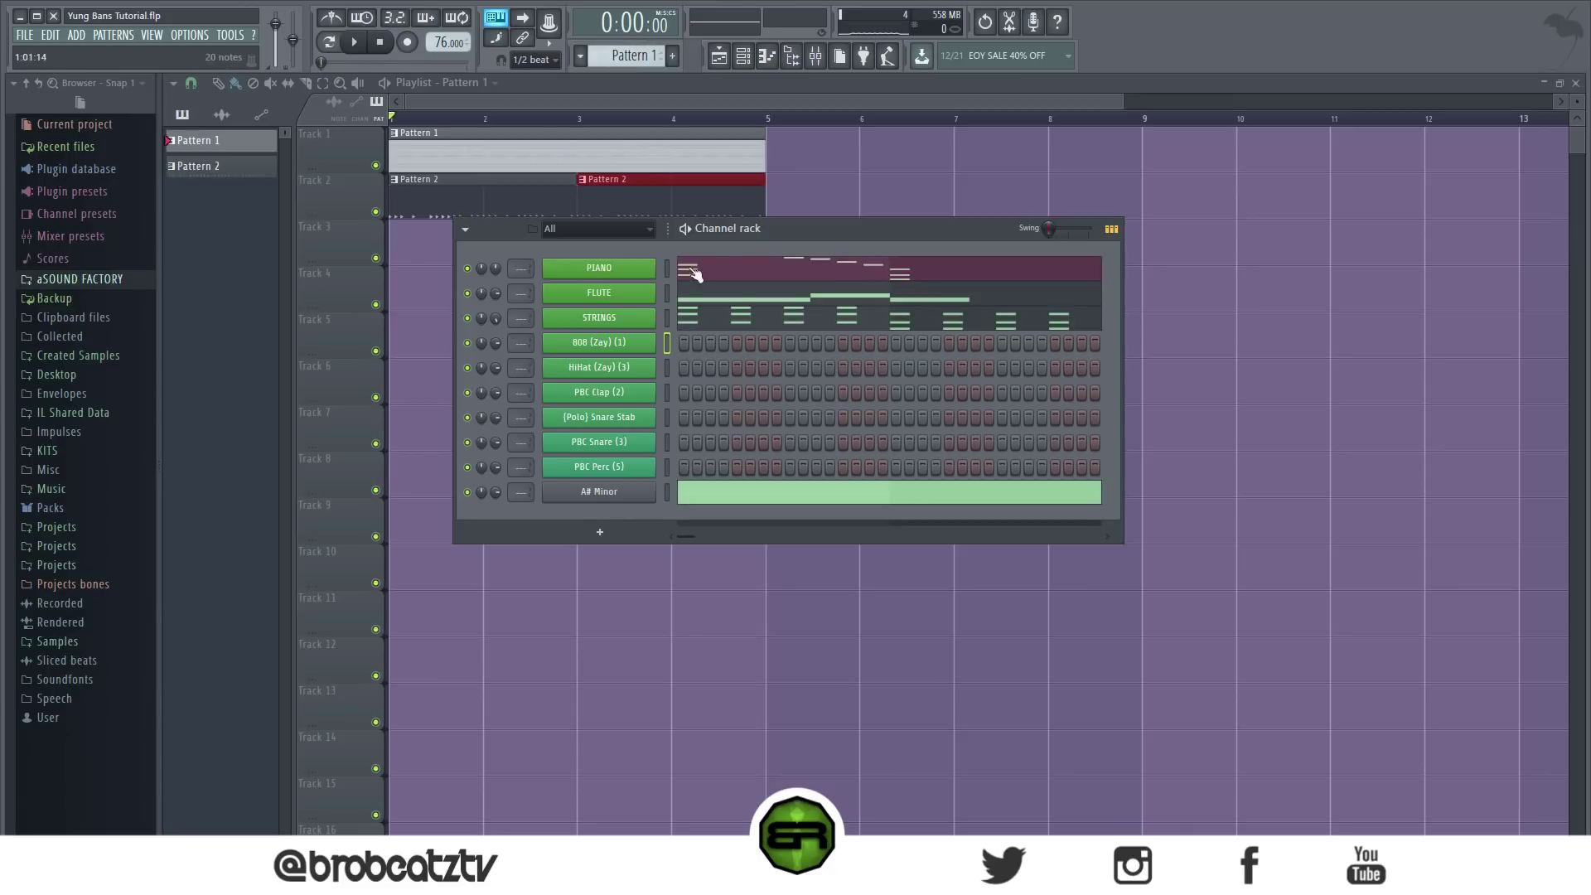
right_click(596, 341)
left_click(693, 343)
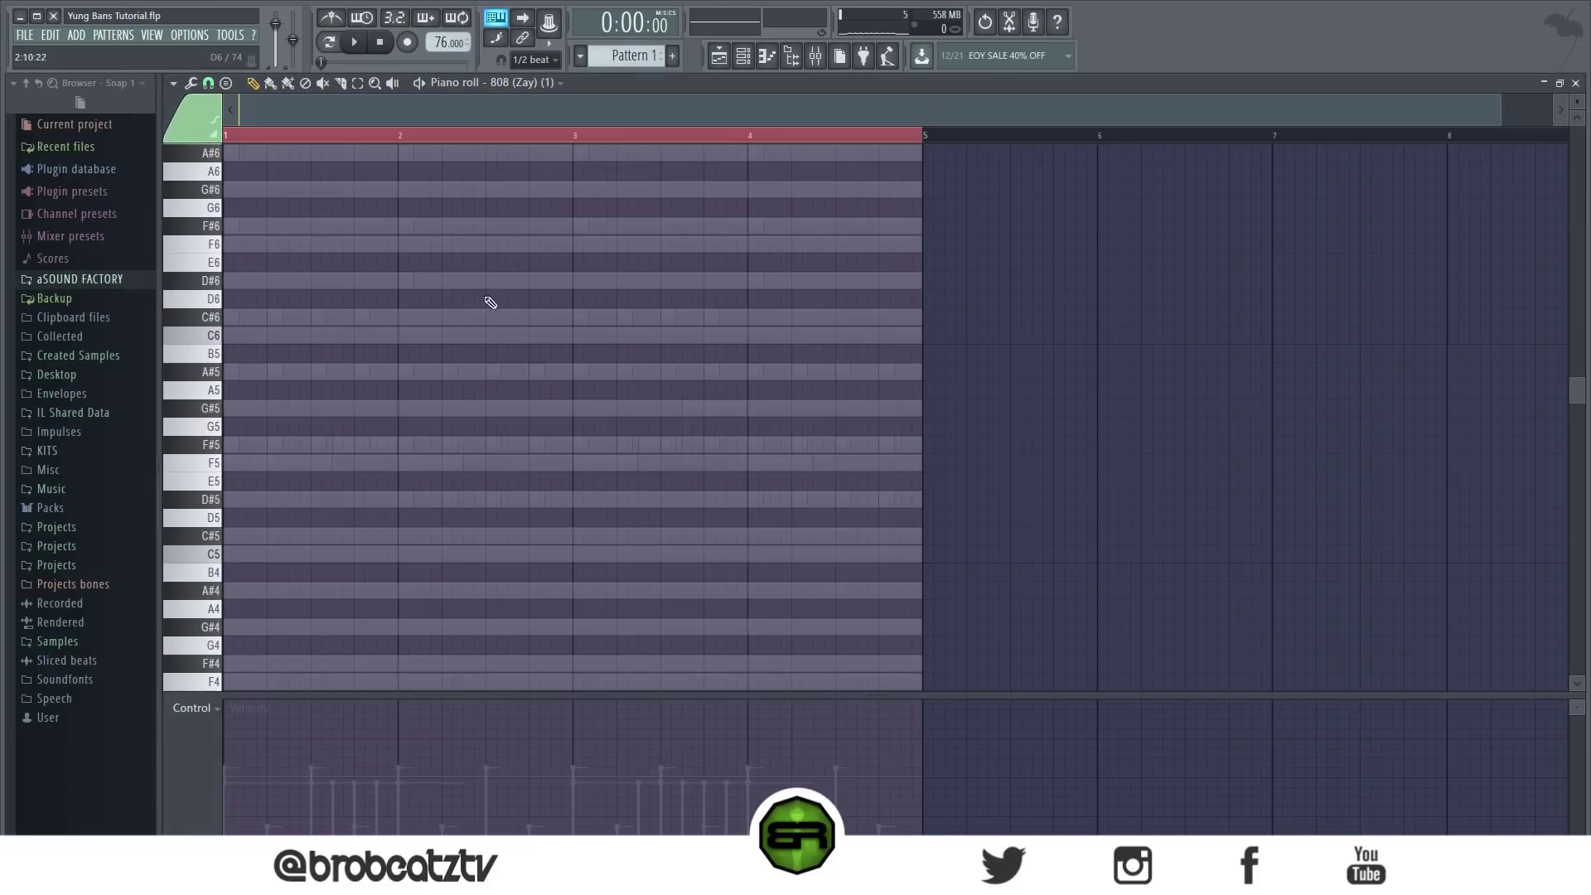
scroll(397, 131, "up", 2)
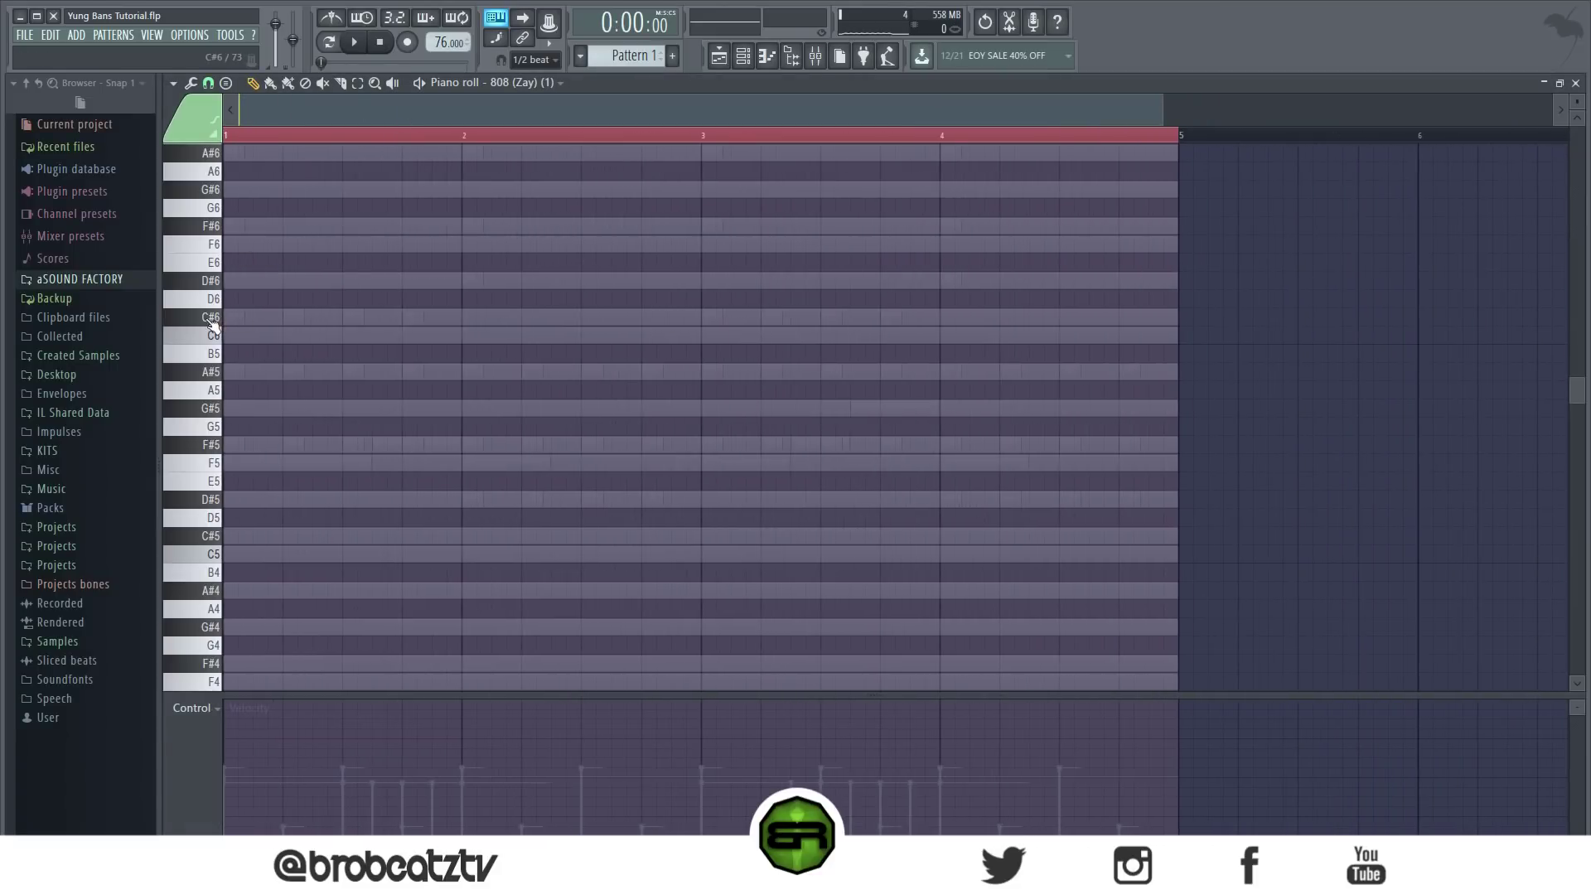
Step: Examine the flute and piano notes of Pattern 1 to find the pitches the 808 should follow
left_click(744, 56)
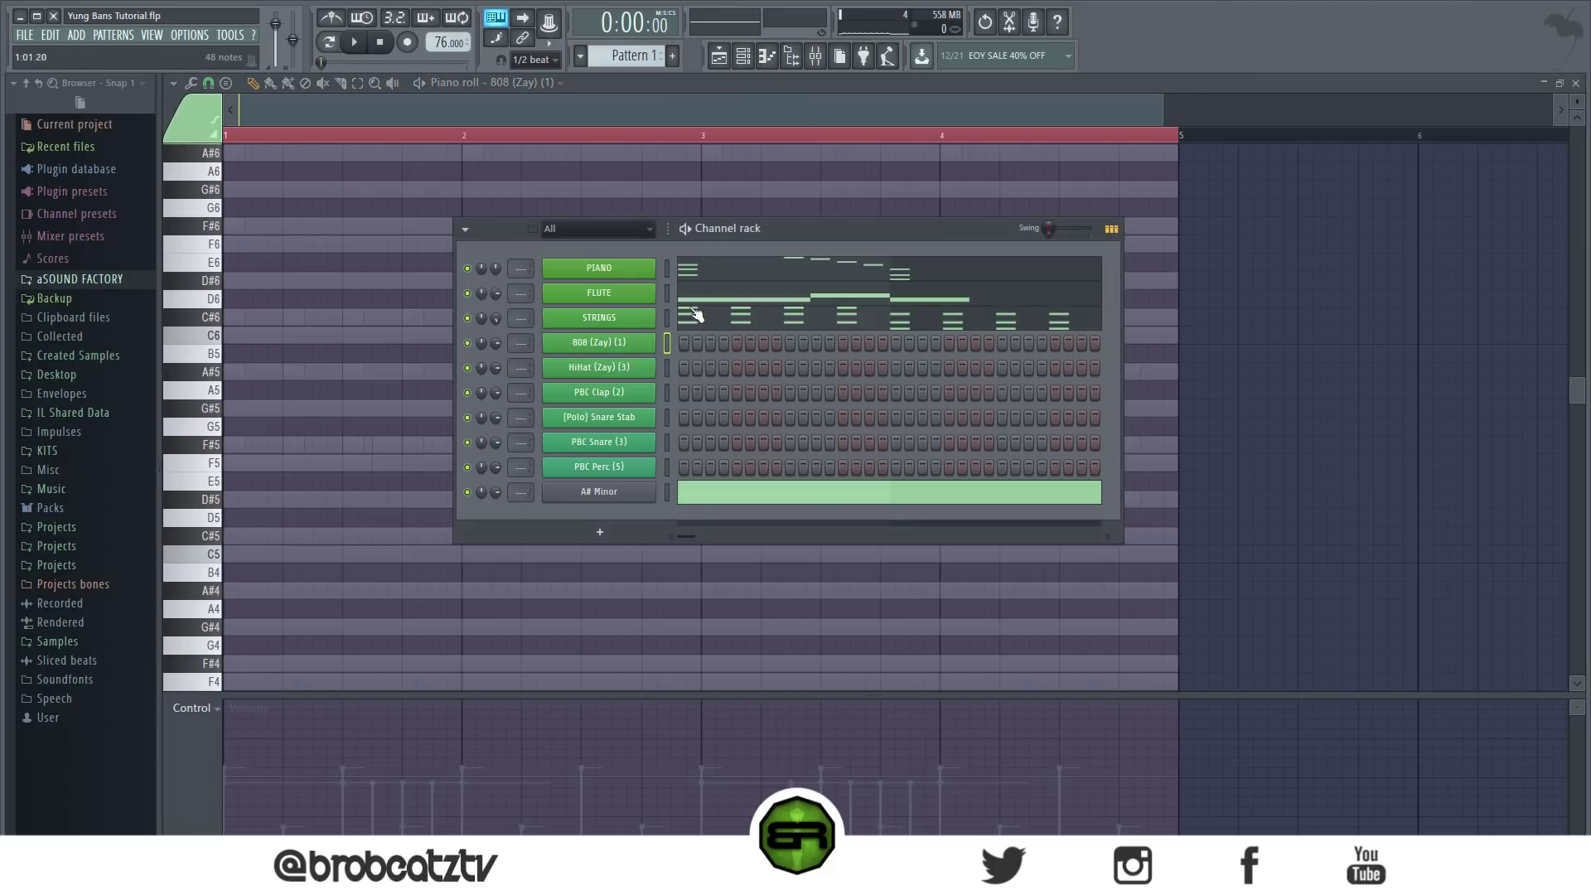
left_click(711, 300)
left_click(743, 56)
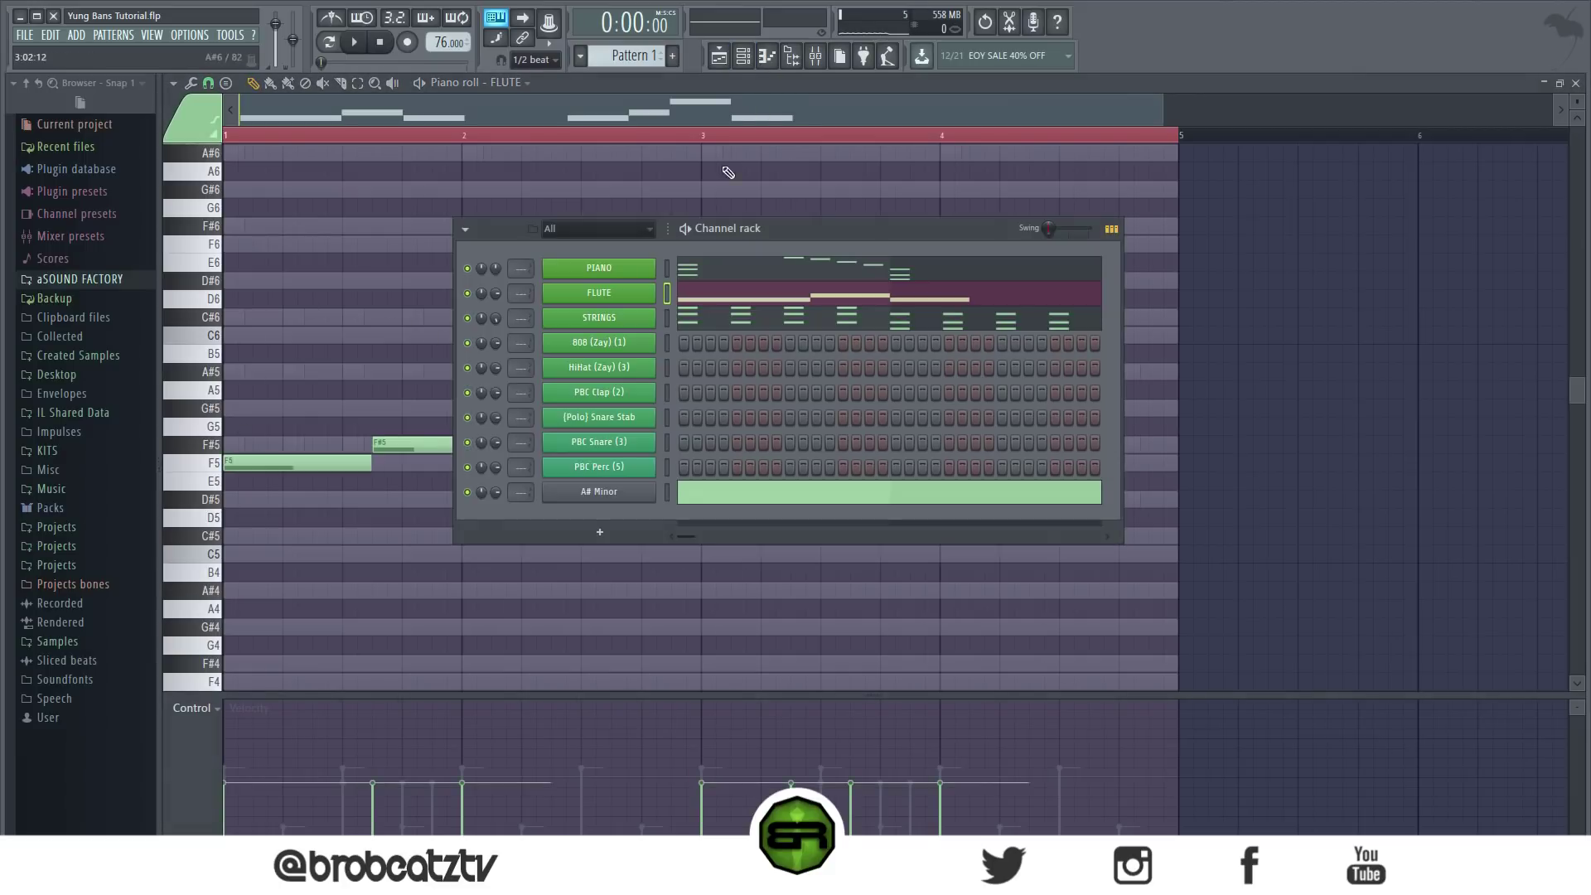
left_click(730, 270)
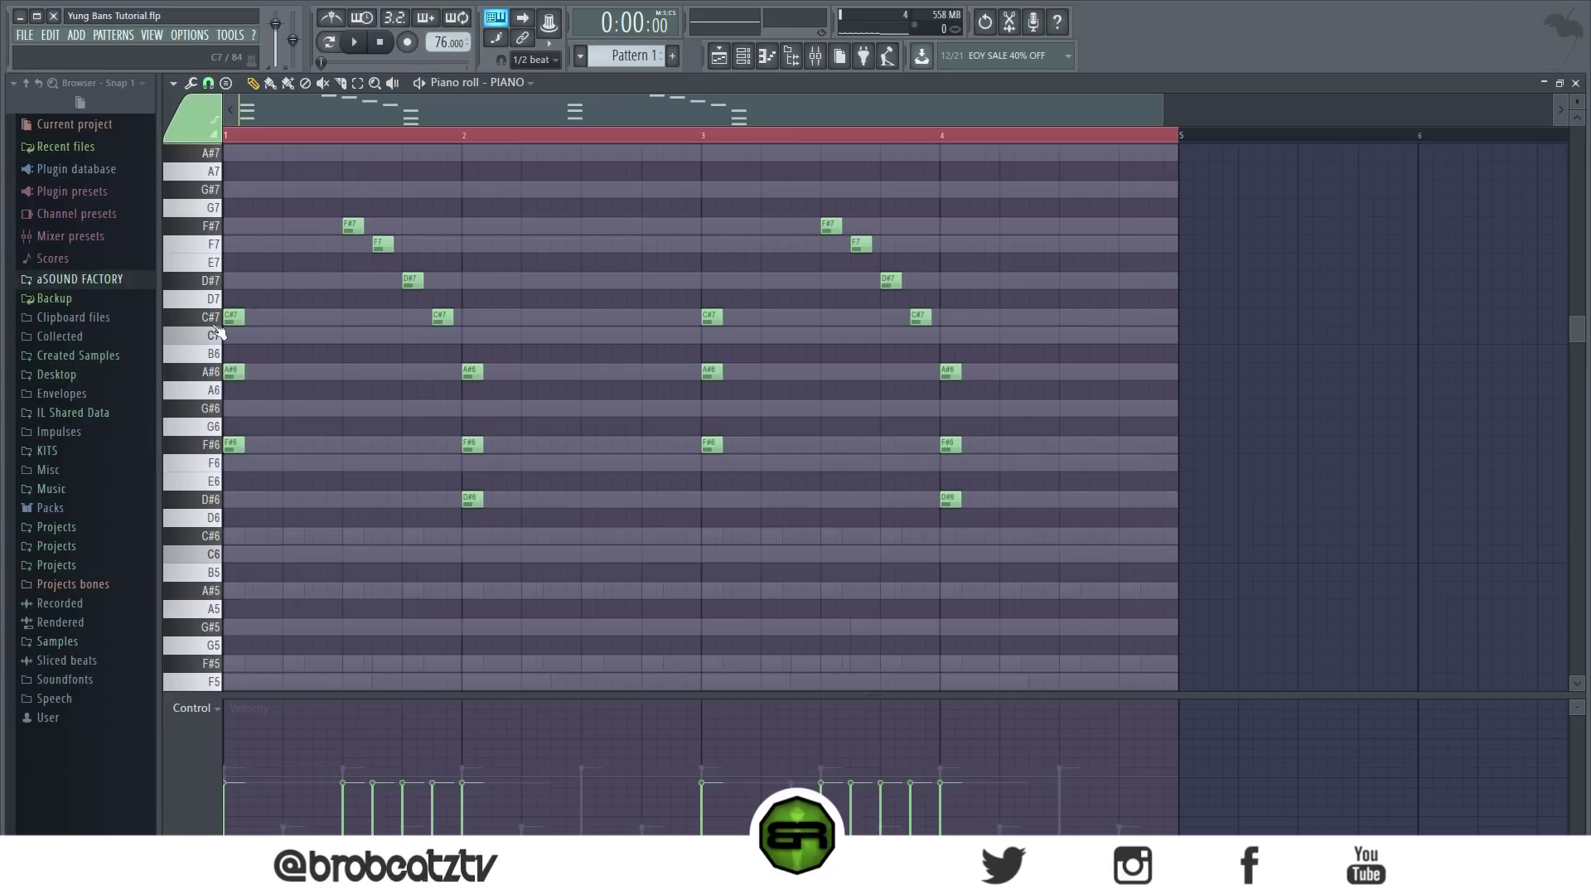
Step: Place a six-step C#7 note at the start of bar 1 for the 808 and play it back
left_click(756, 64)
right_click(624, 333)
left_click(661, 343)
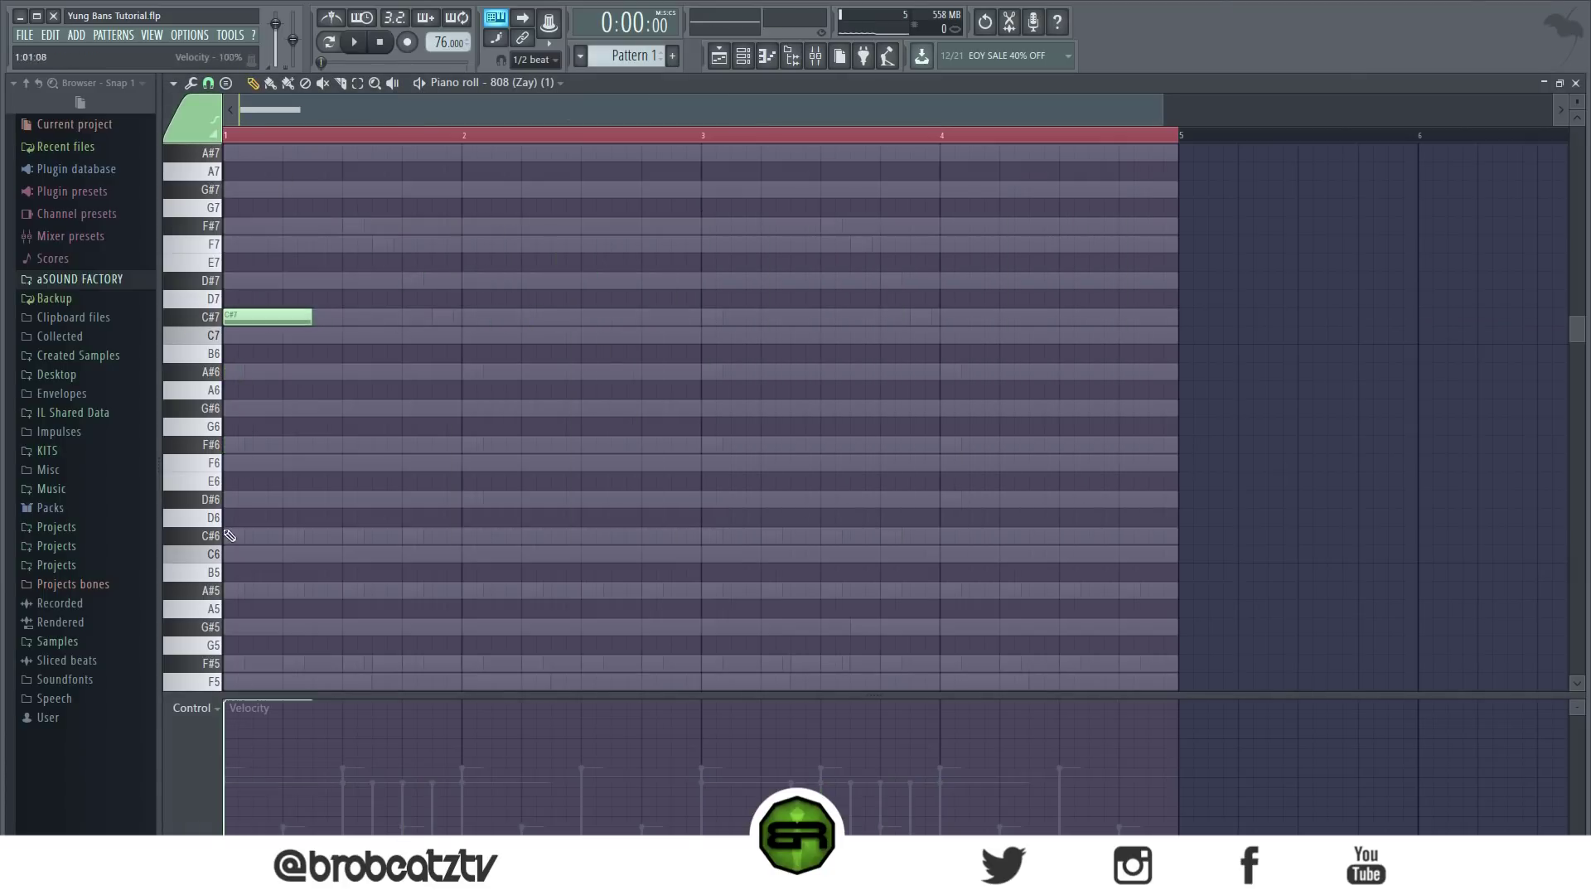
left_click(354, 41)
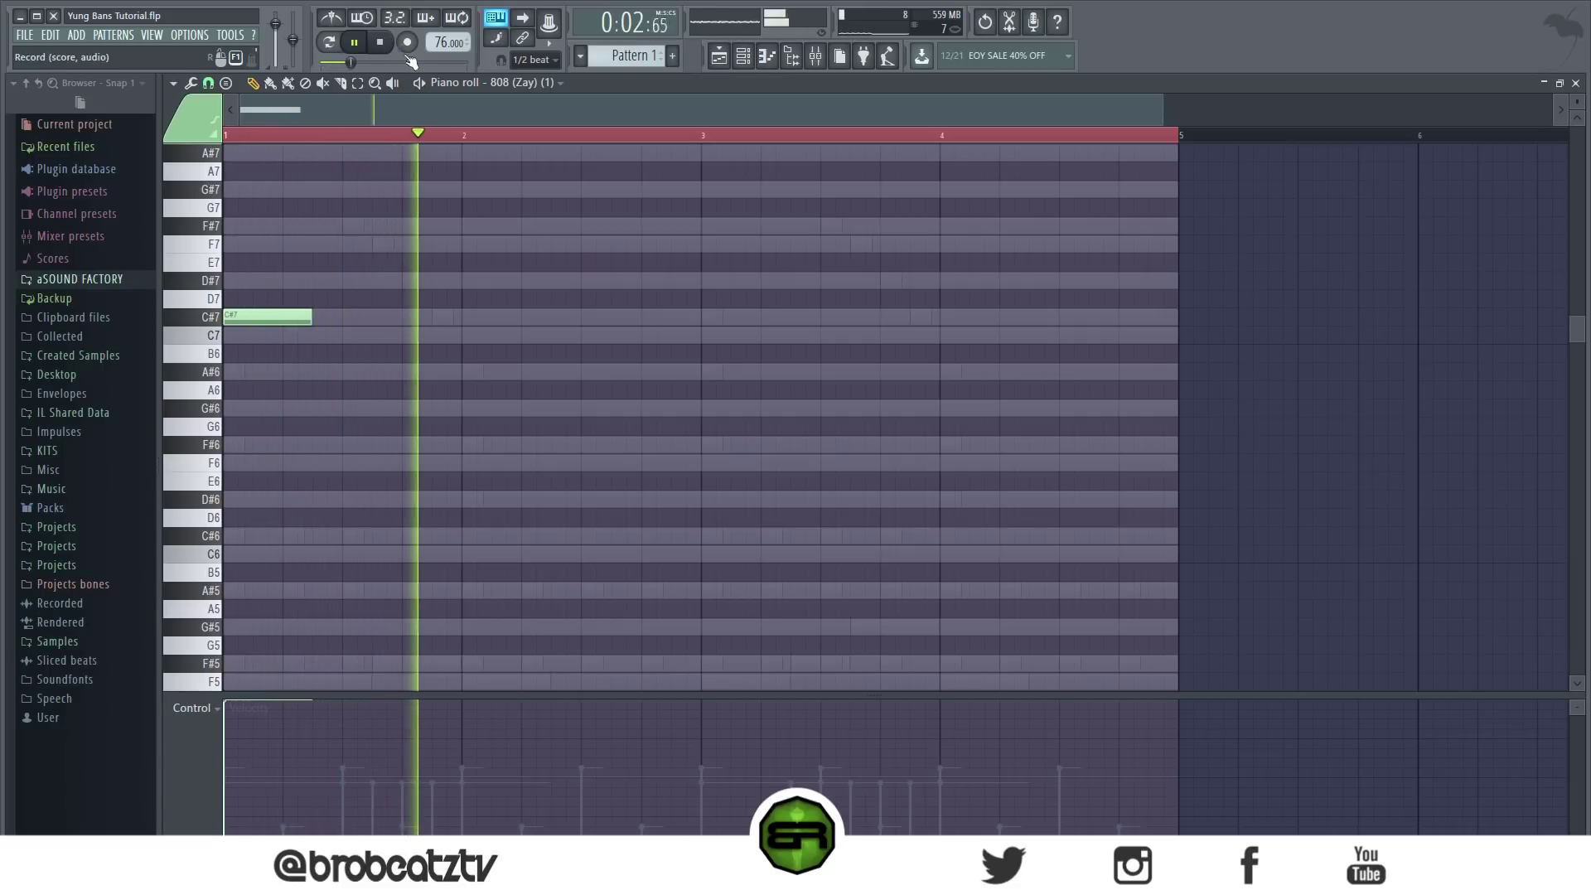
left_click(380, 42)
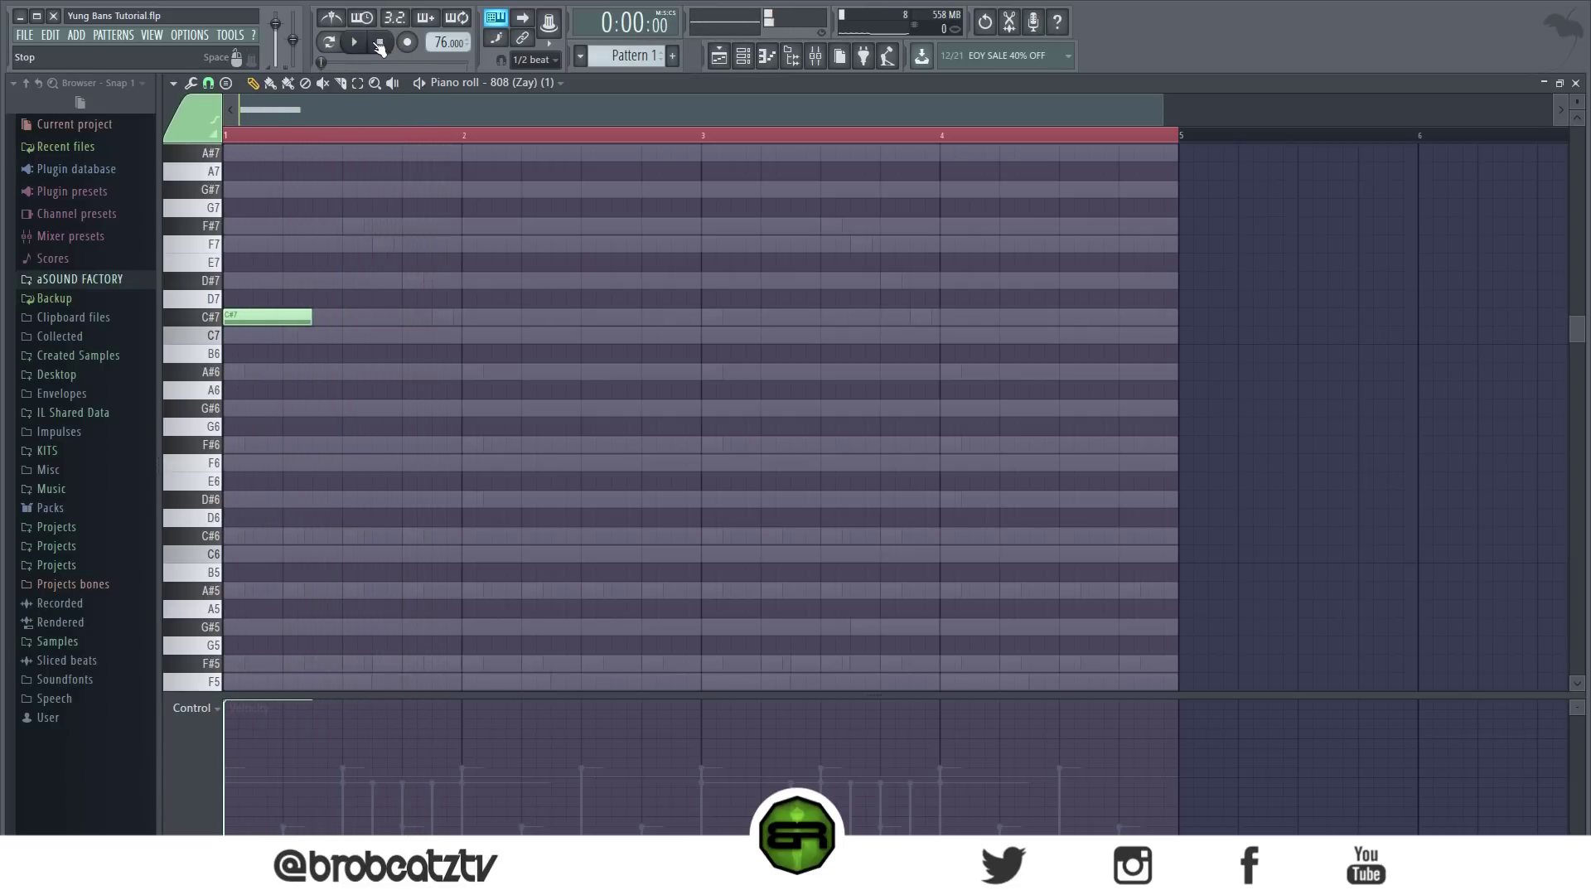
Step: Fill the rest of the 808's bar 1 with an eight-step A#6 followed by a two-step C#7
left_click(329, 373)
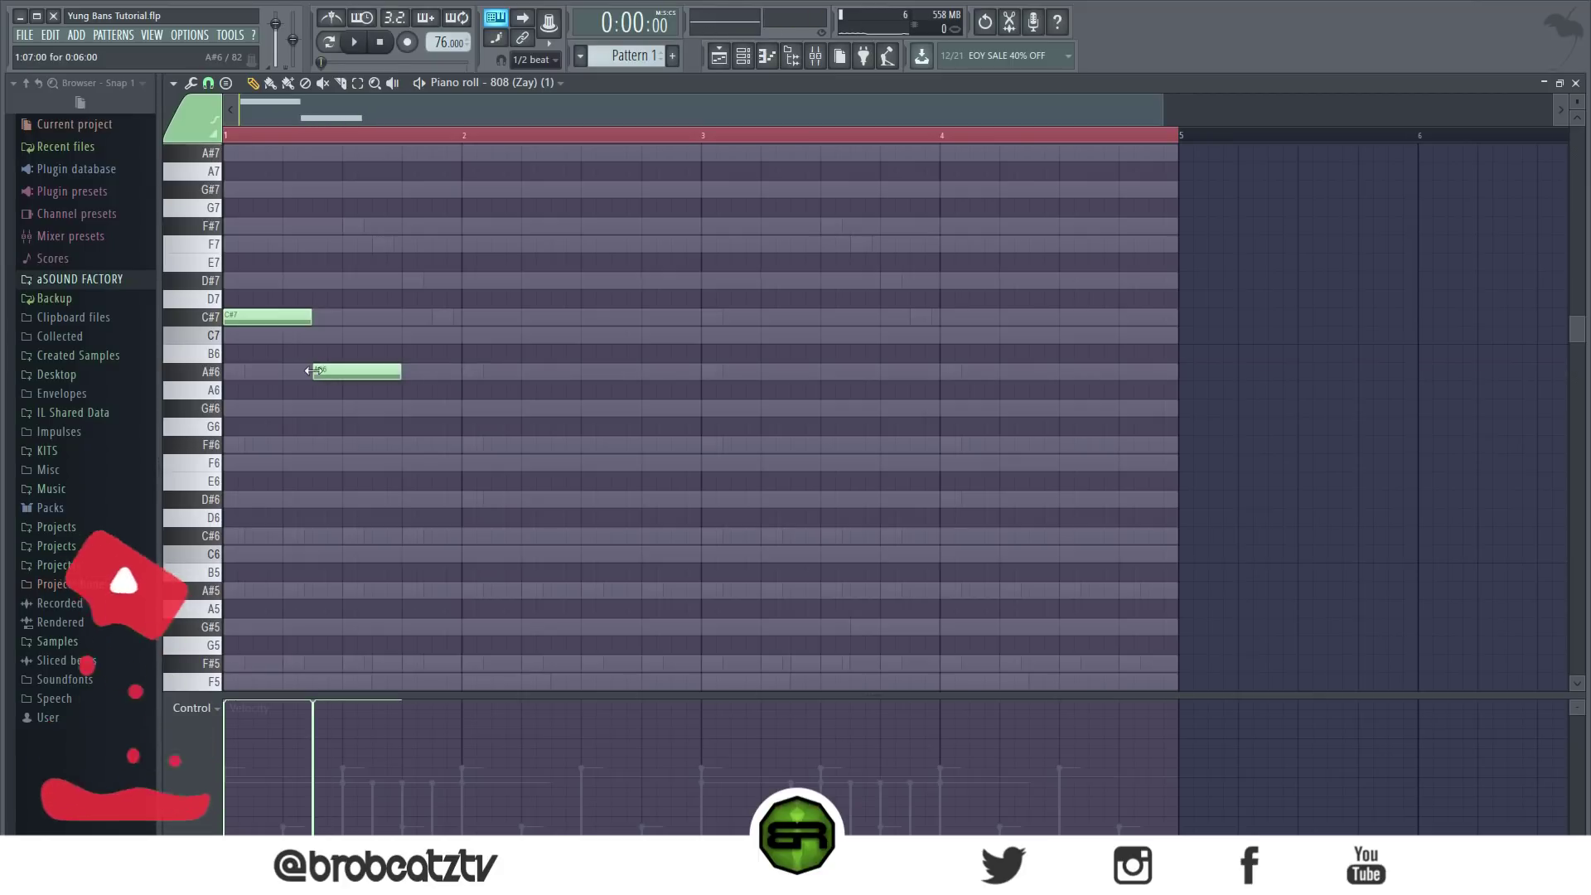
key("space")
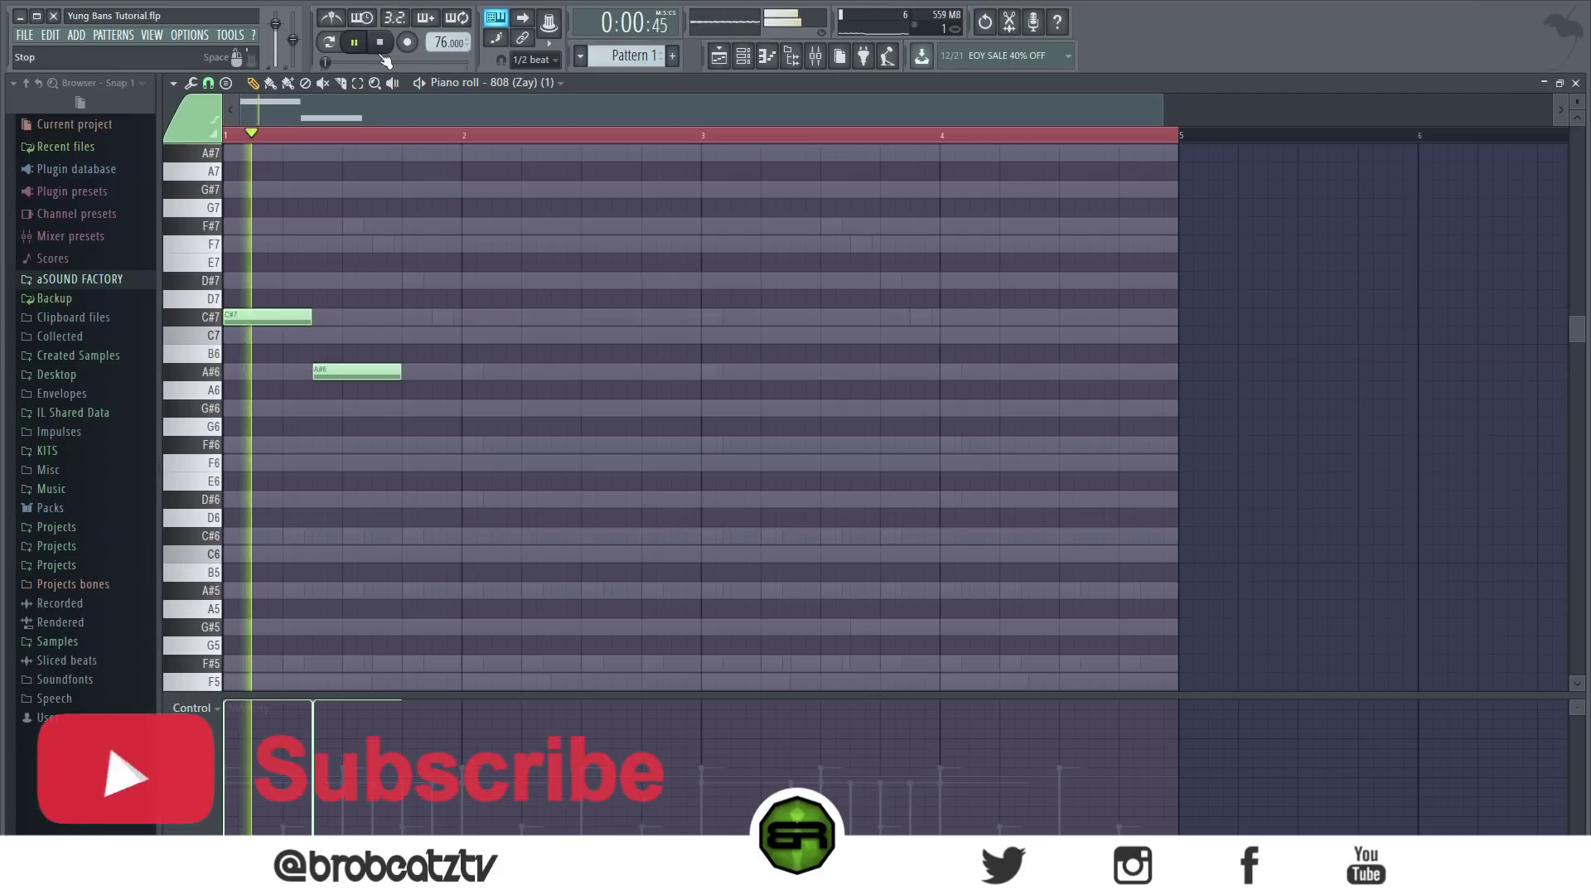
left_click_drag(401, 371, 431, 374)
left_click(432, 318)
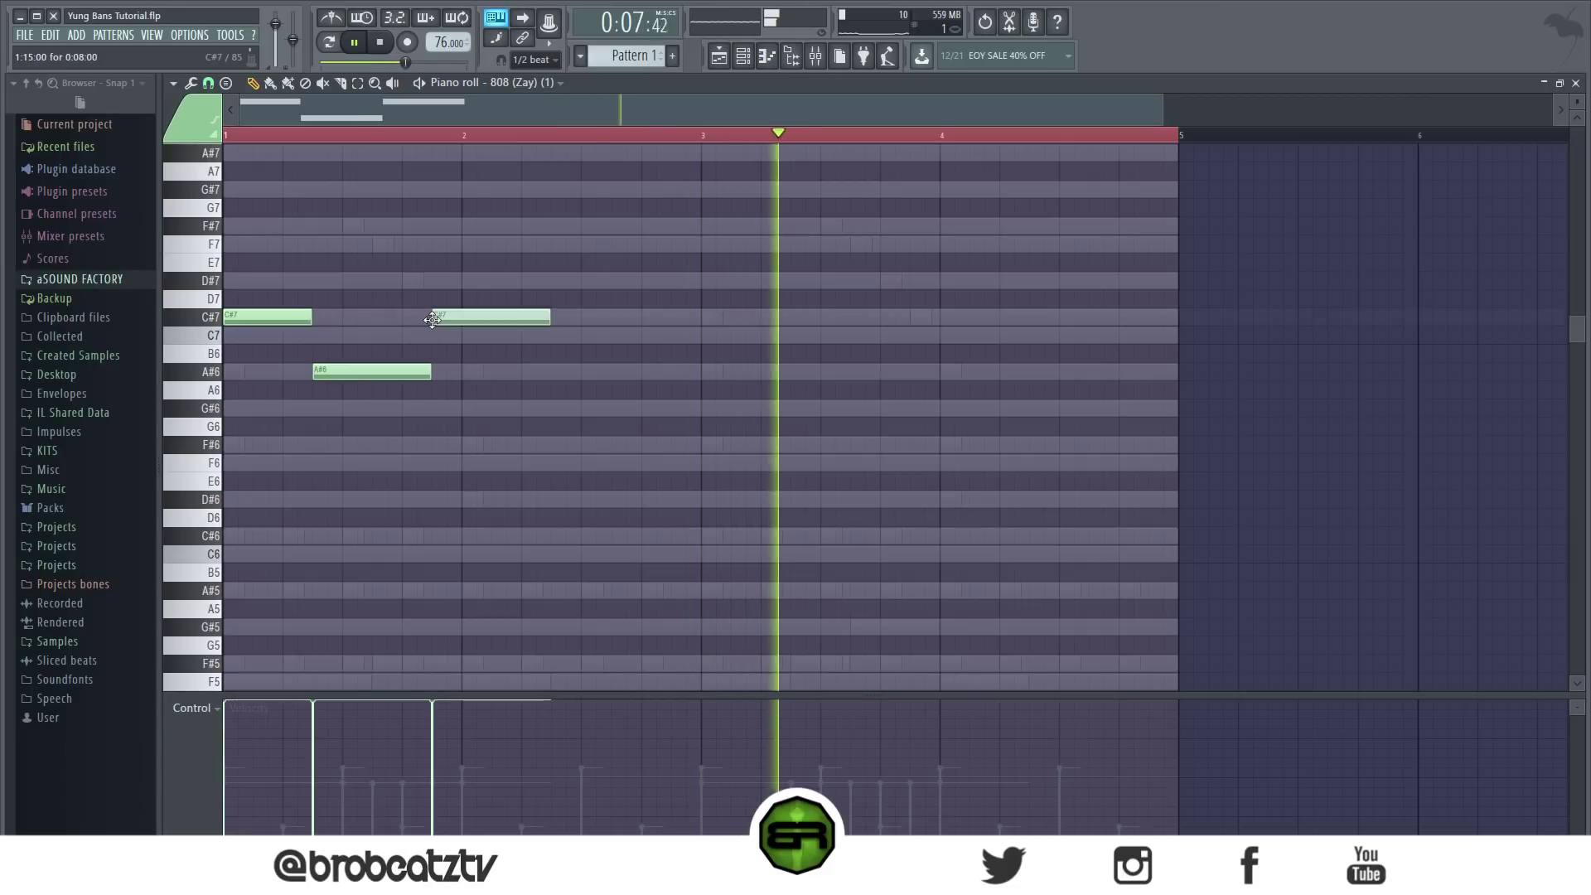
double_click(546, 320)
left_click(530, 343)
left_click_drag(545, 318, 454, 314)
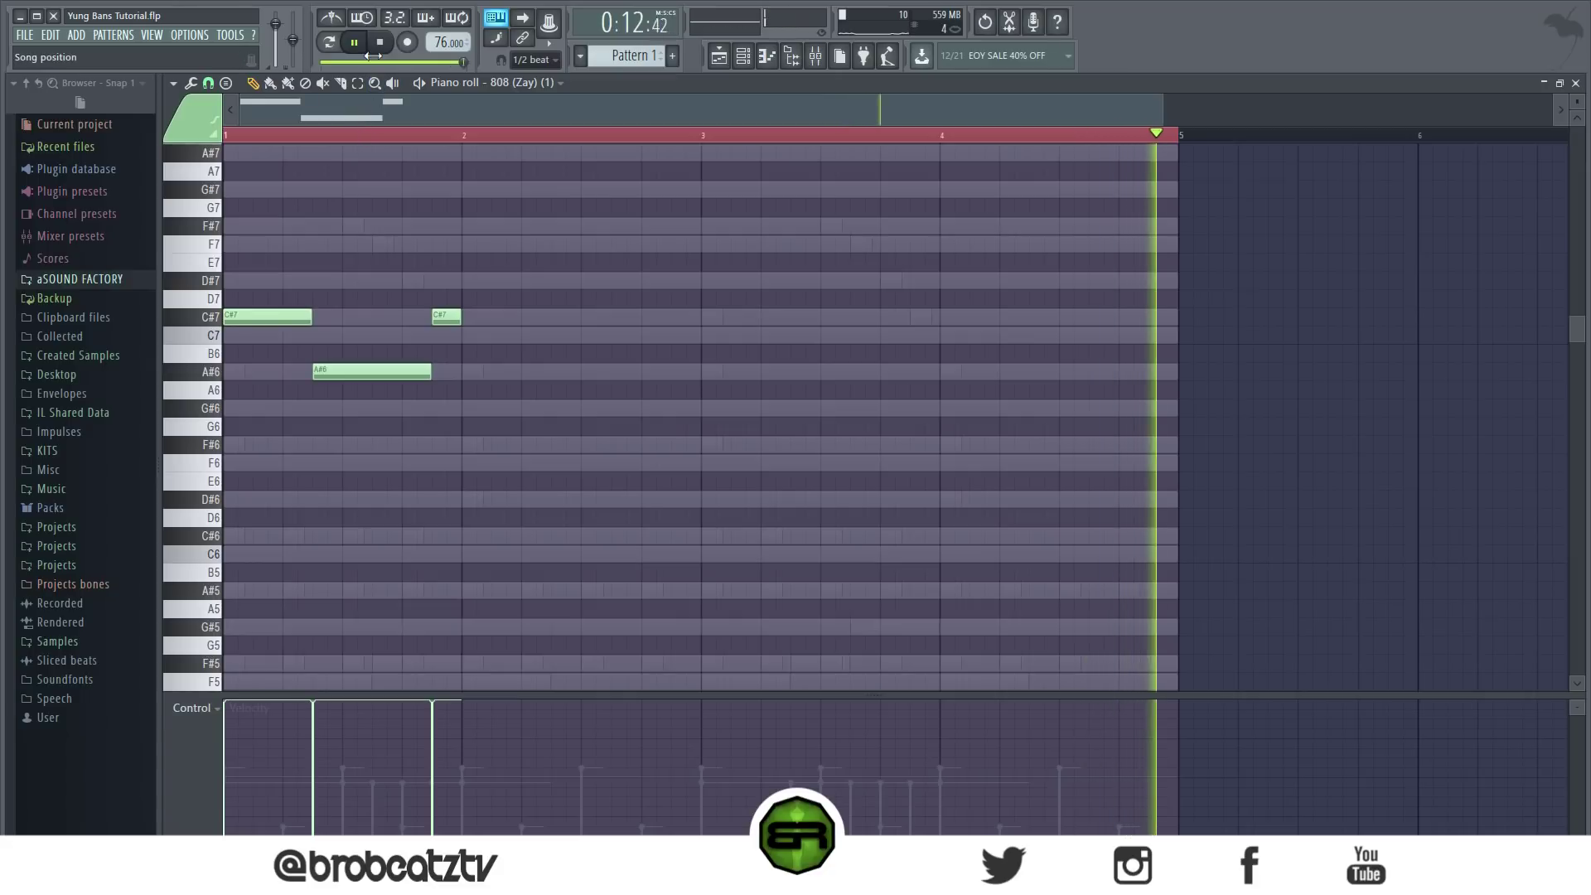
Step: Fill the 808's bar 2 with two six-step G#6 notes followed by a four-step C#7
left_click(471, 408)
left_click_drag(486, 407, 554, 414)
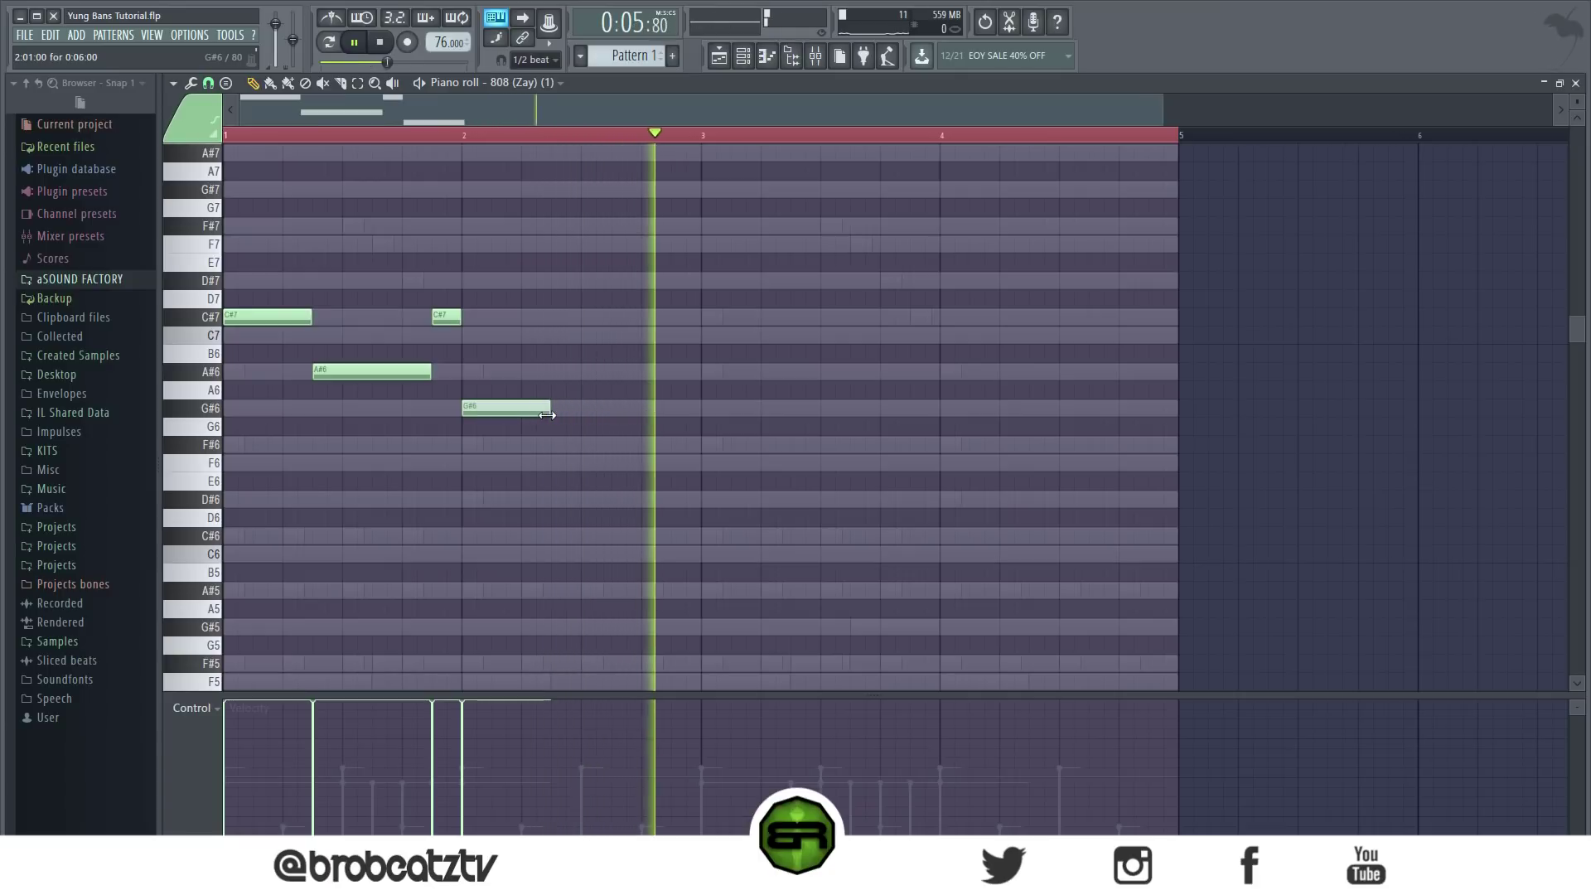
left_click(559, 408)
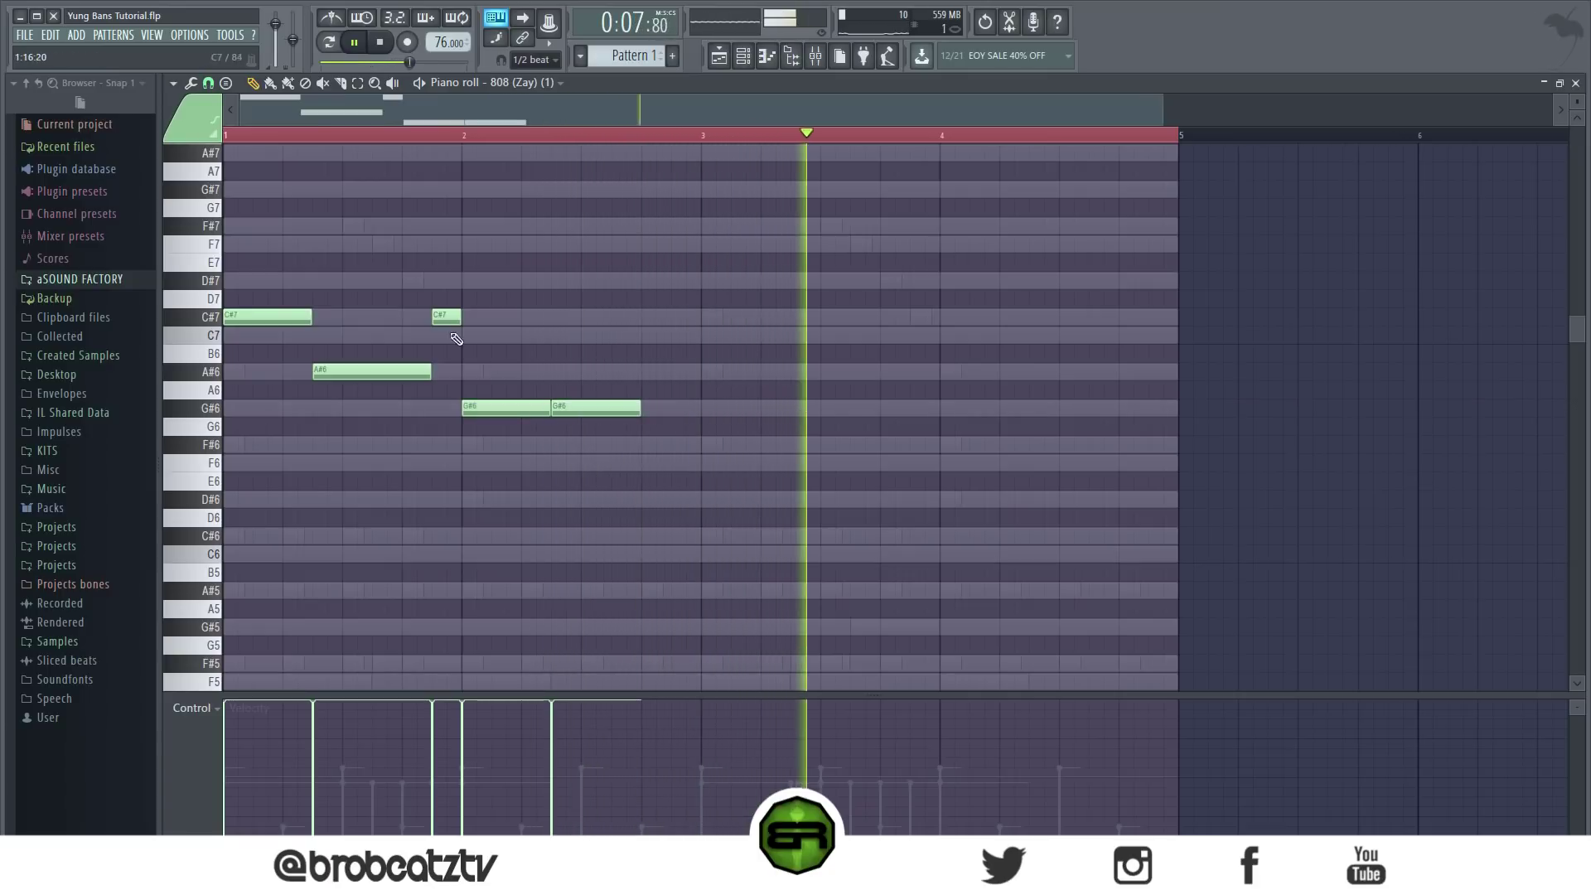
left_click(651, 316)
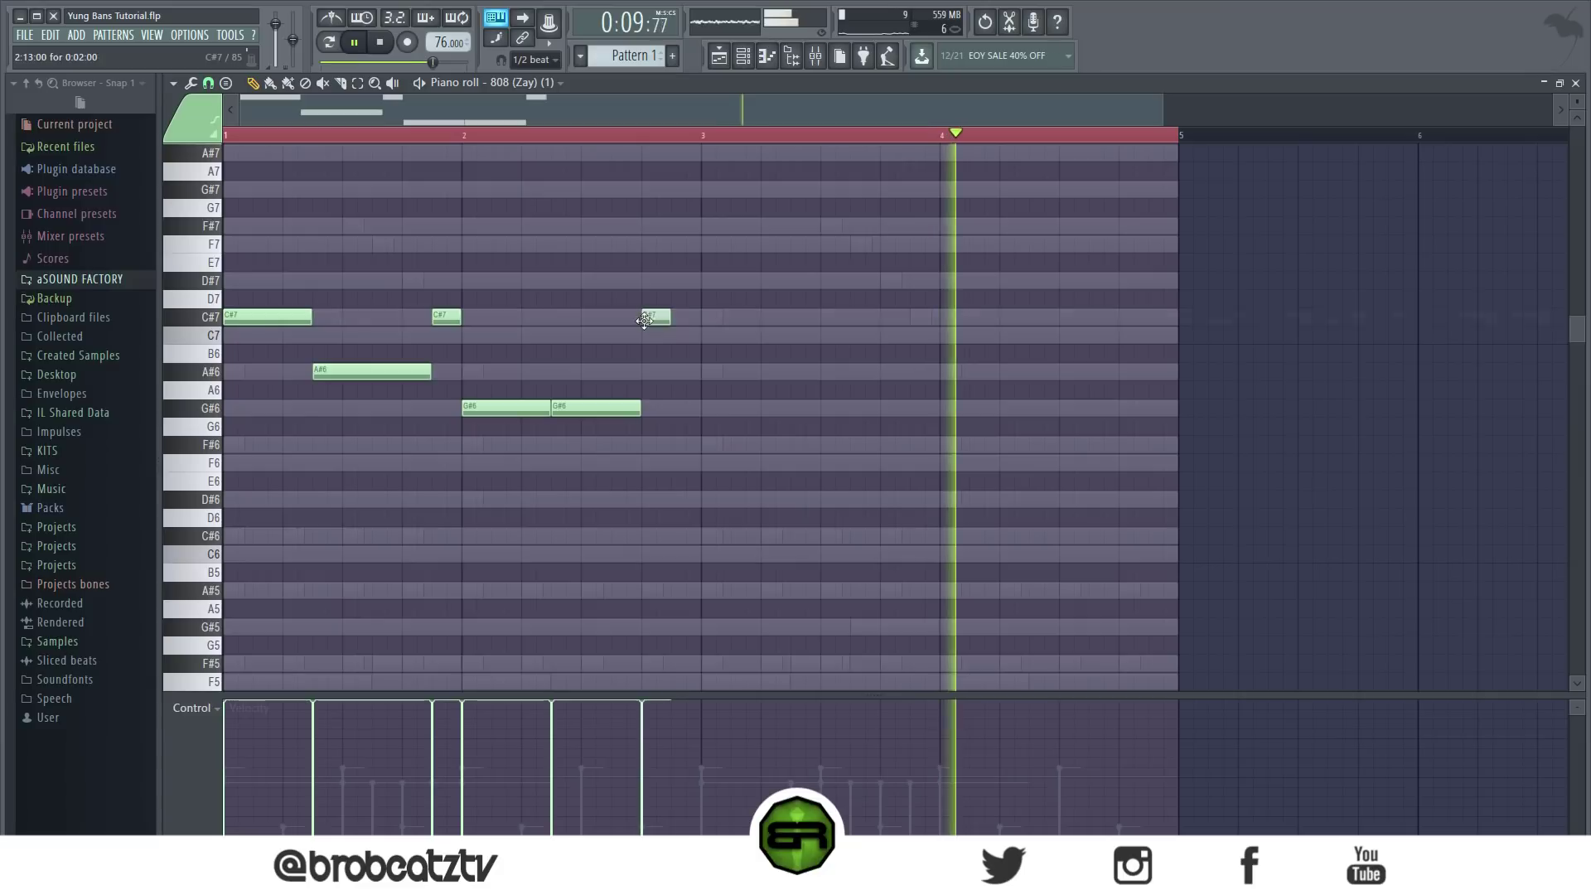
left_click_drag(669, 319, 700, 320)
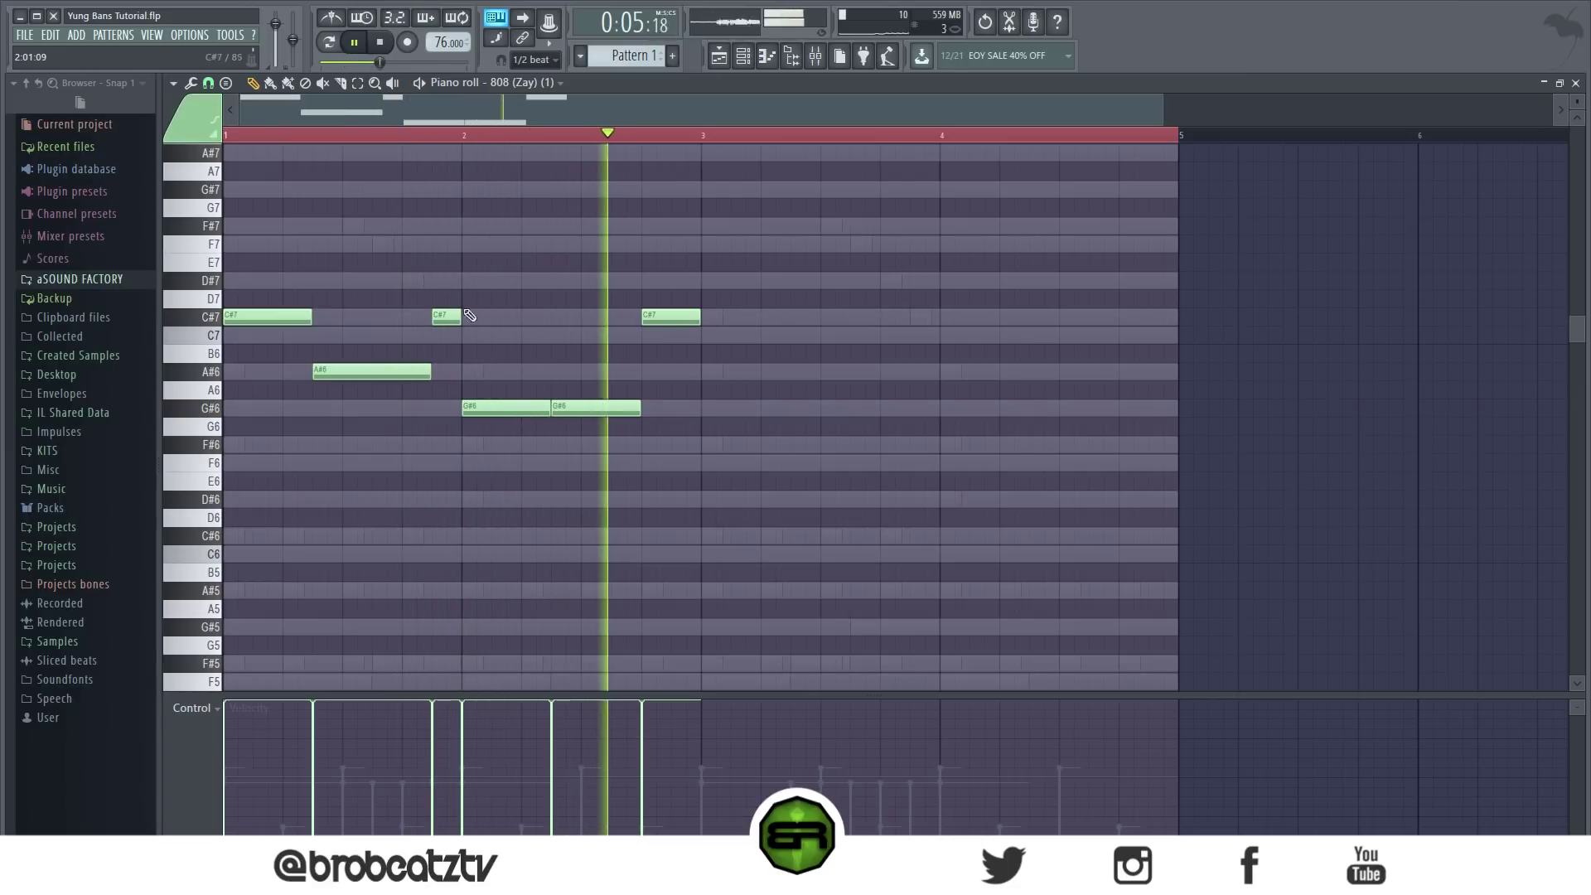
Step: Shorten the last C#7 in bar 1 to one step and extend the A#6 before it to nine steps
left_click_drag(435, 317, 448, 317)
left_click_drag(430, 370, 446, 370)
left_click(388, 135)
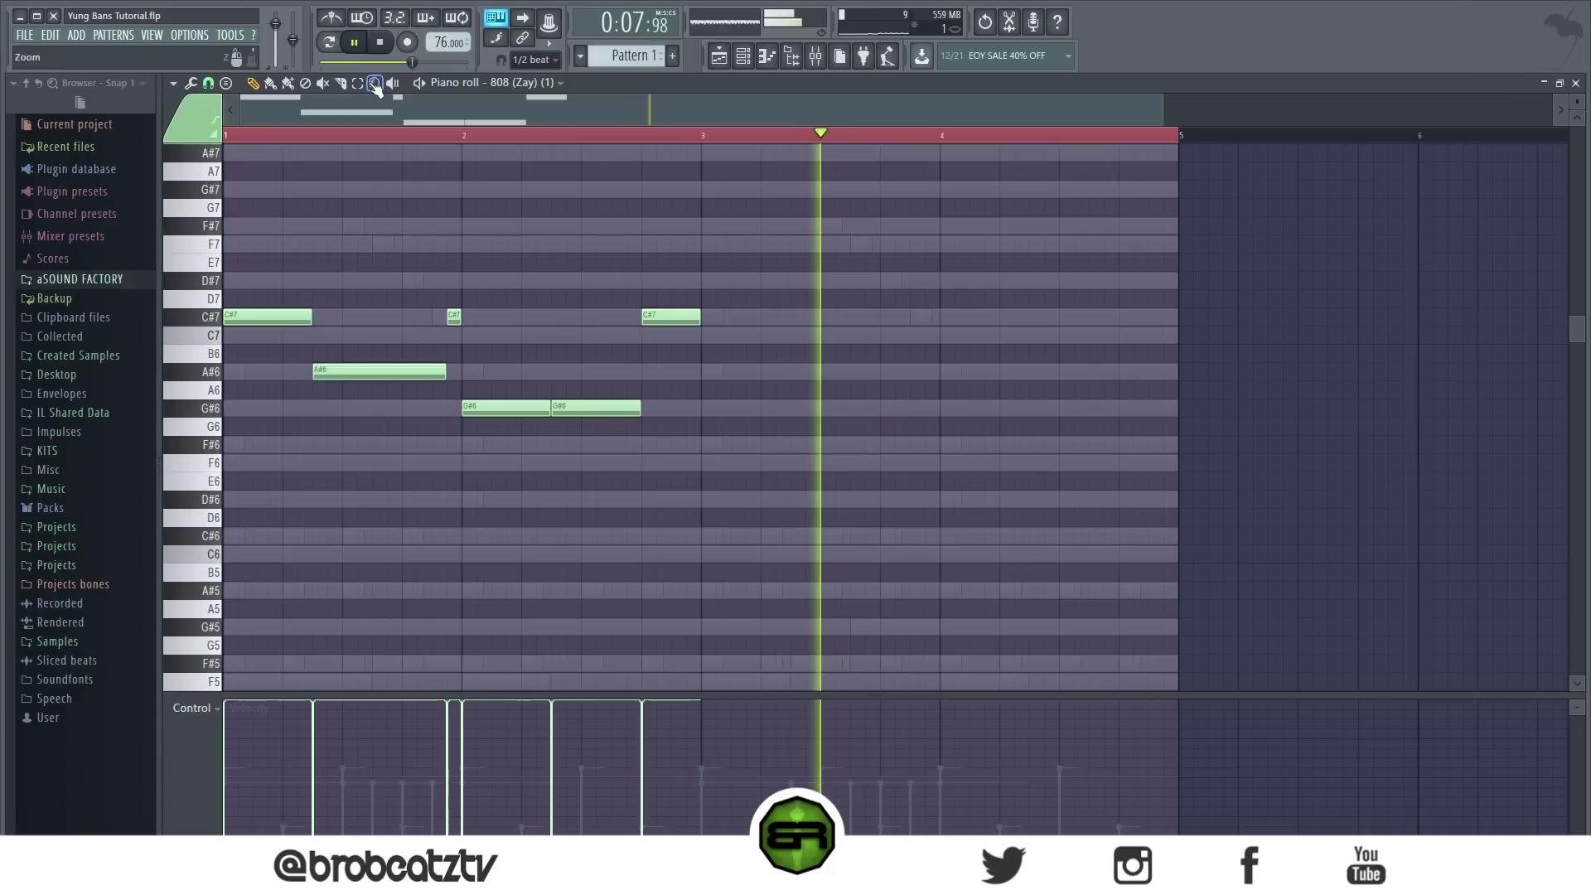
Step: Duplicate the whole two-bar 808 line into bars 3 and 4
left_click(358, 83)
left_click_drag(729, 260, 219, 409)
key("space")
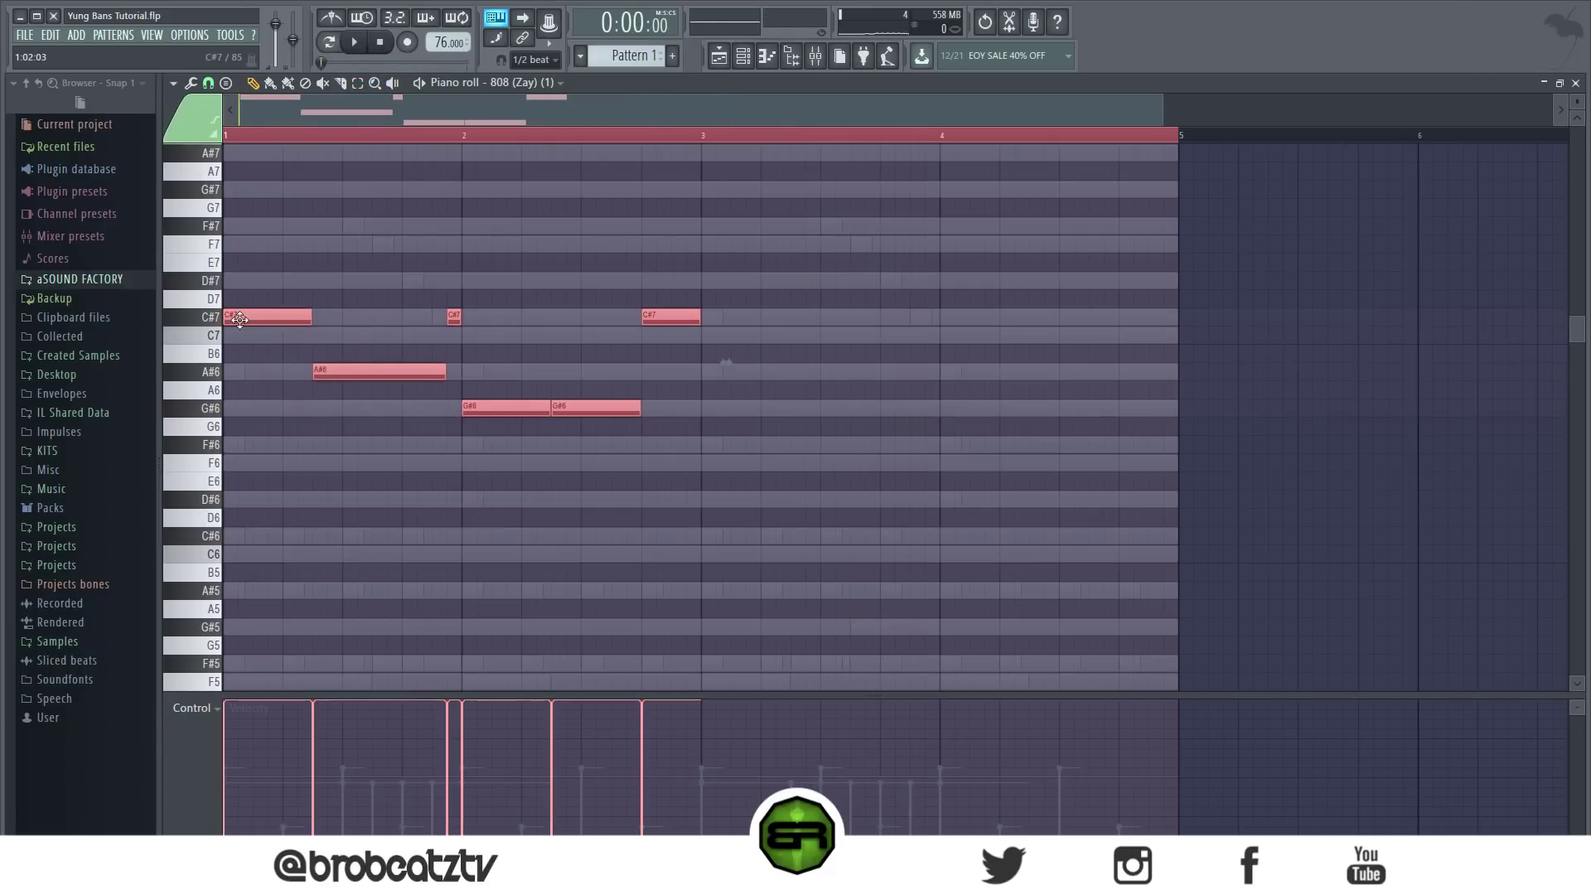
key("ctrl+b")
left_click(879, 369)
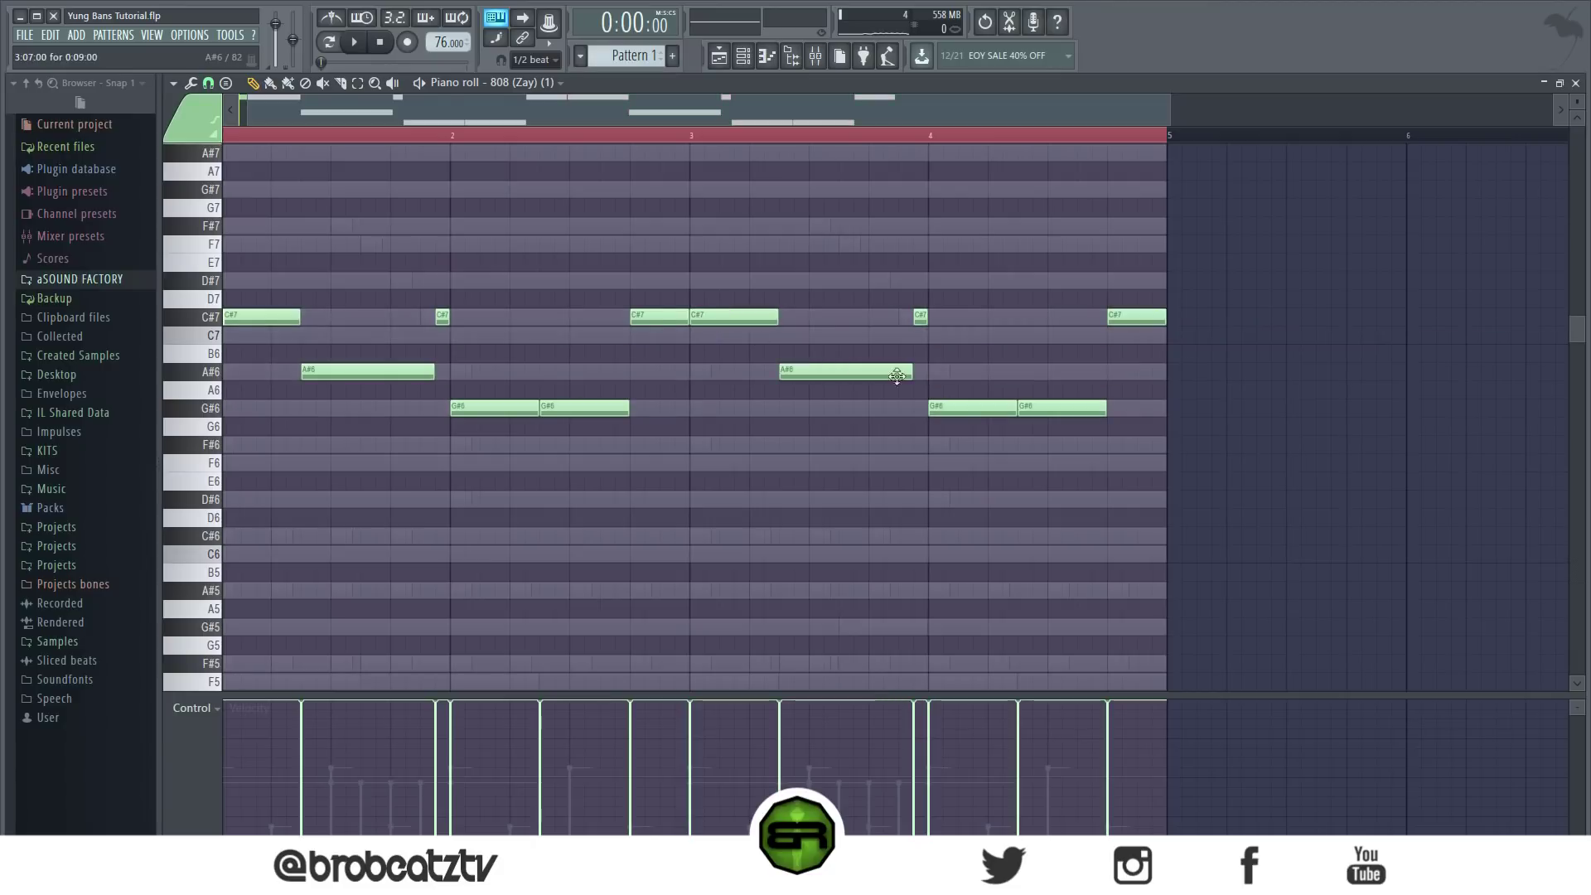
Step: Split the A#6 in bar 3, rework the end of bar 4 with a two-step G#6, four-step G#7 and D#7, and play it back
left_click(861, 372)
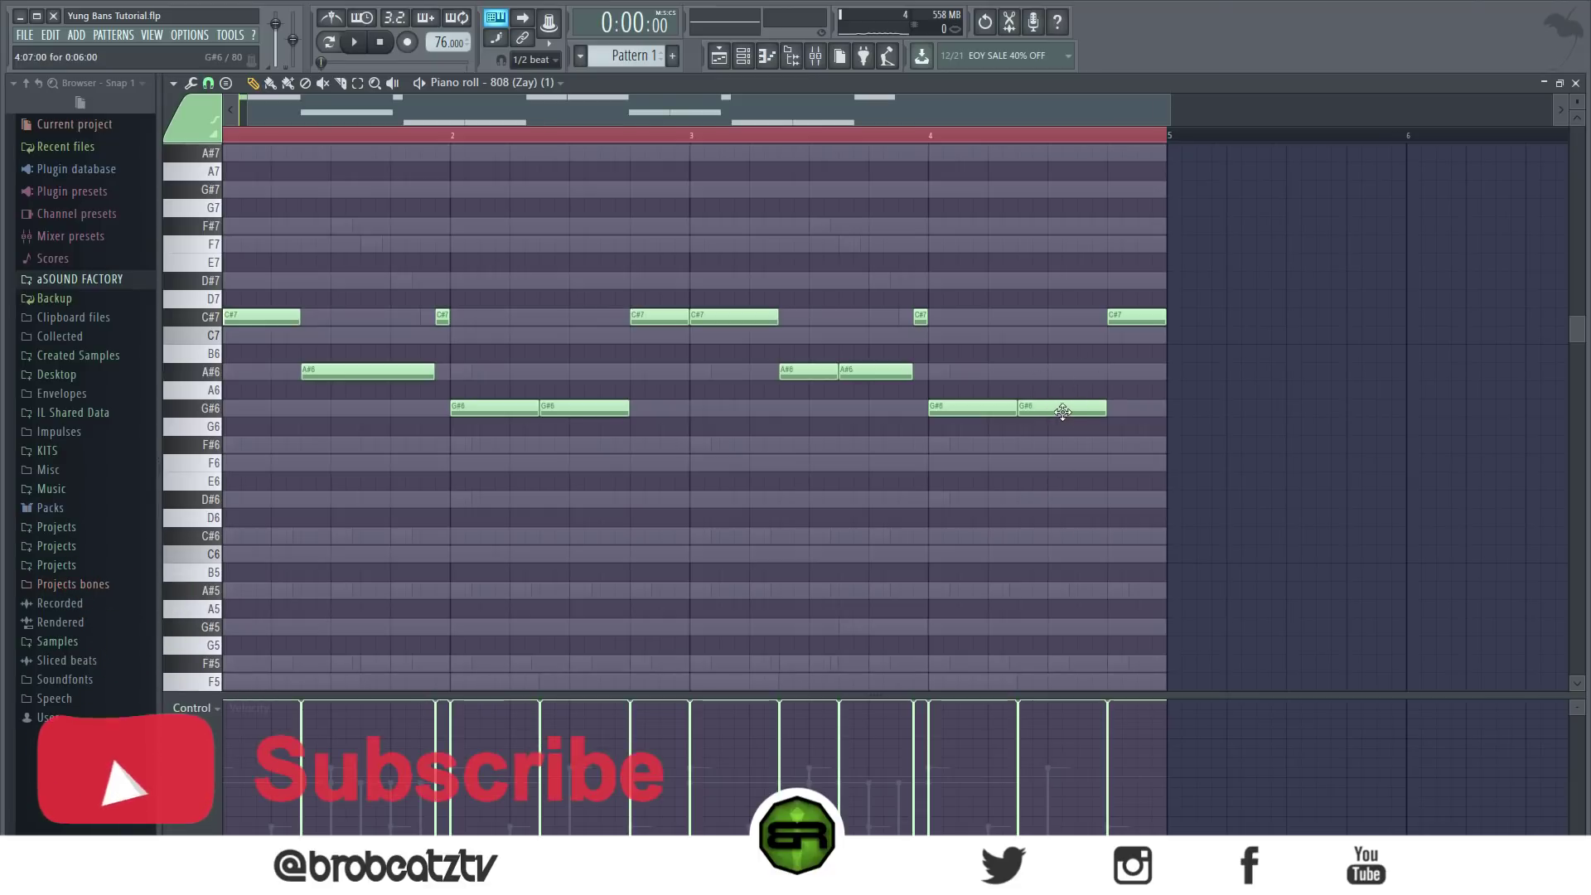
left_click_drag(1098, 409, 1049, 415)
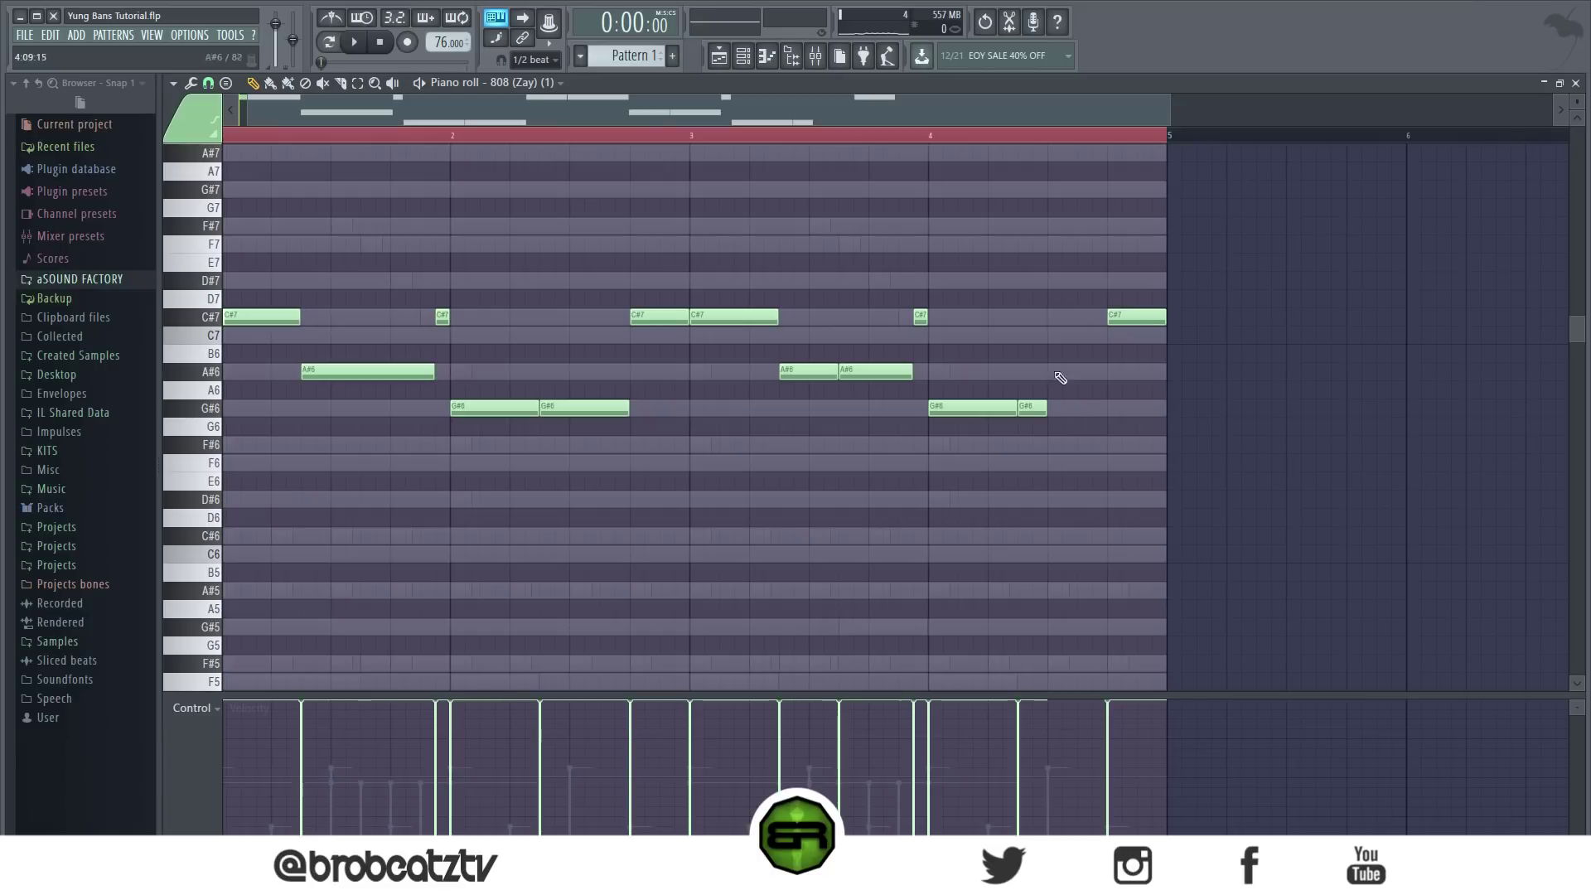
left_click(1049, 192)
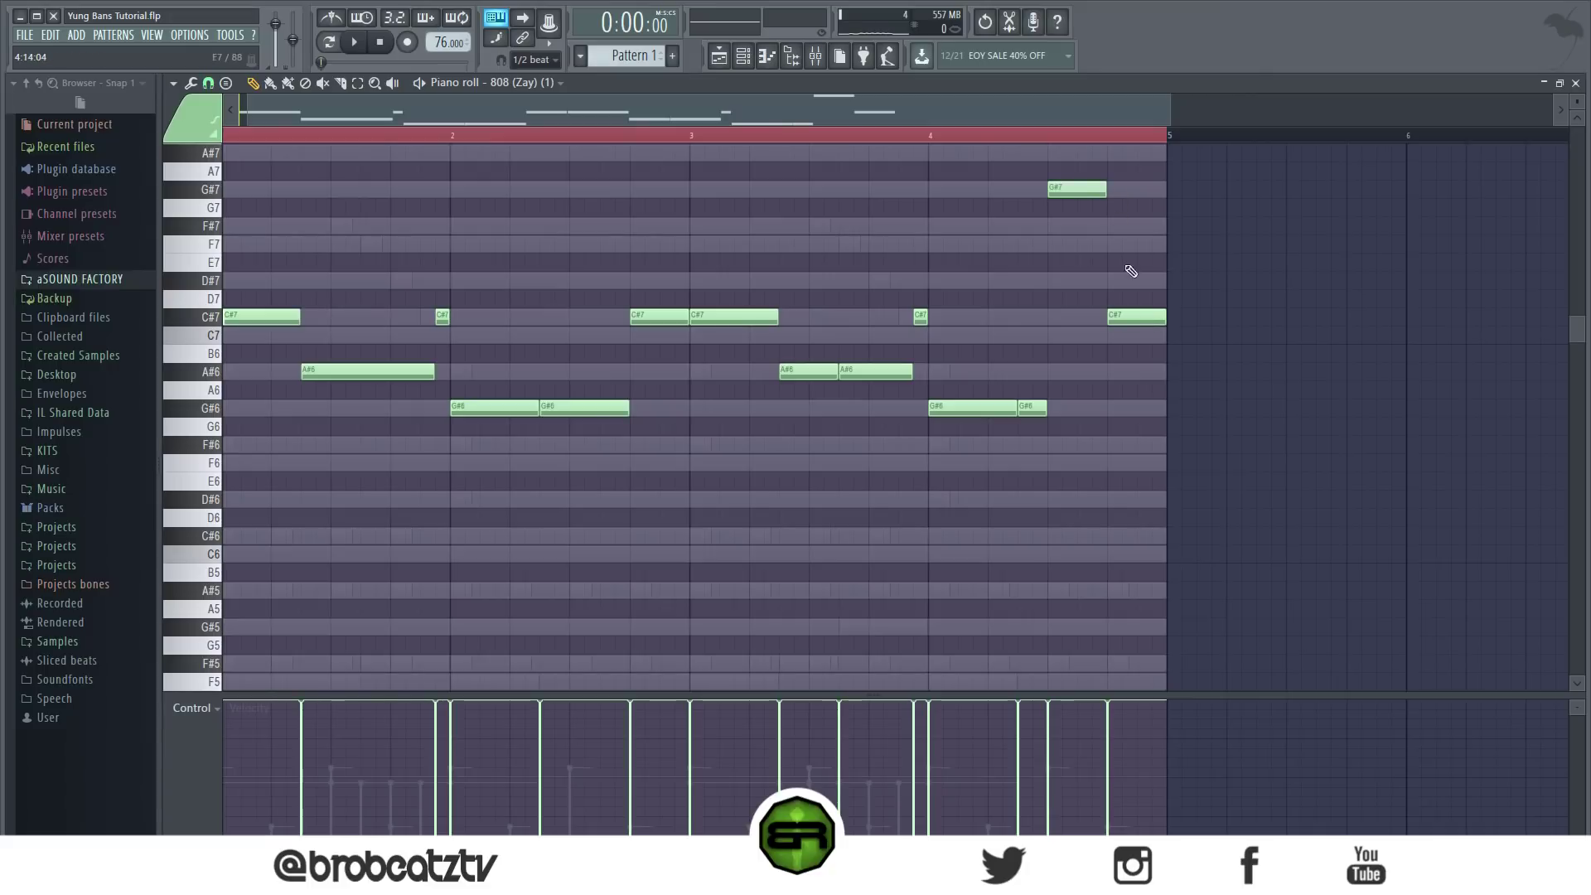
left_click_drag(1130, 320, 1129, 264)
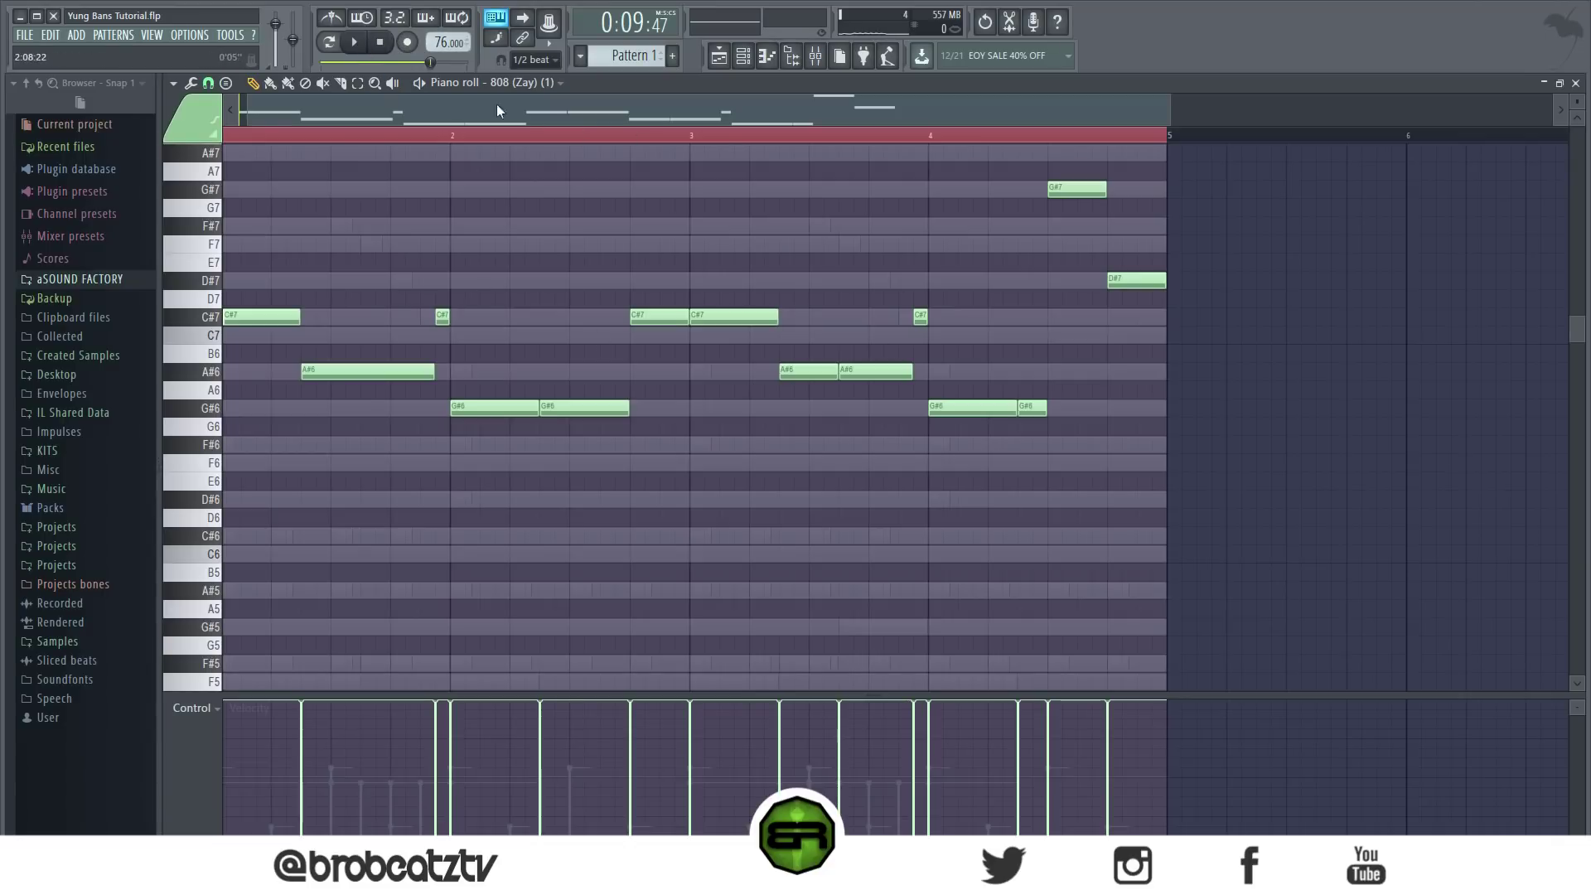
left_click(687, 135)
key("space")
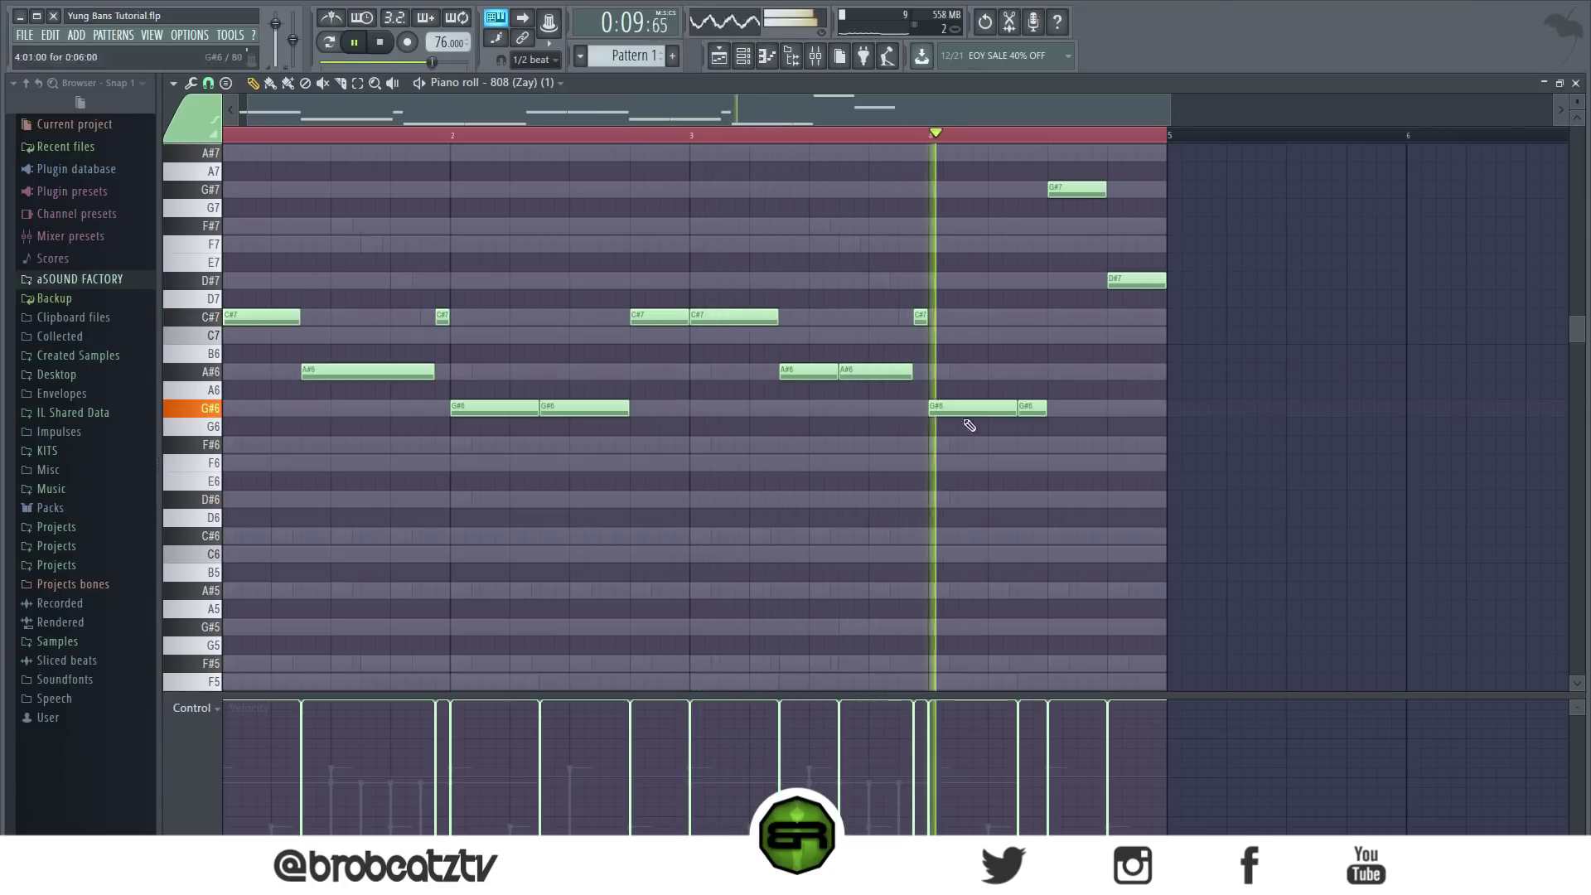
Step: Start bar 4's G#7 one step later, extend the preceding G#6 to meet it, and save the project
key("space")
left_click_drag(1050, 189, 1064, 189)
key("space")
left_click_drag(1048, 402, 1062, 405)
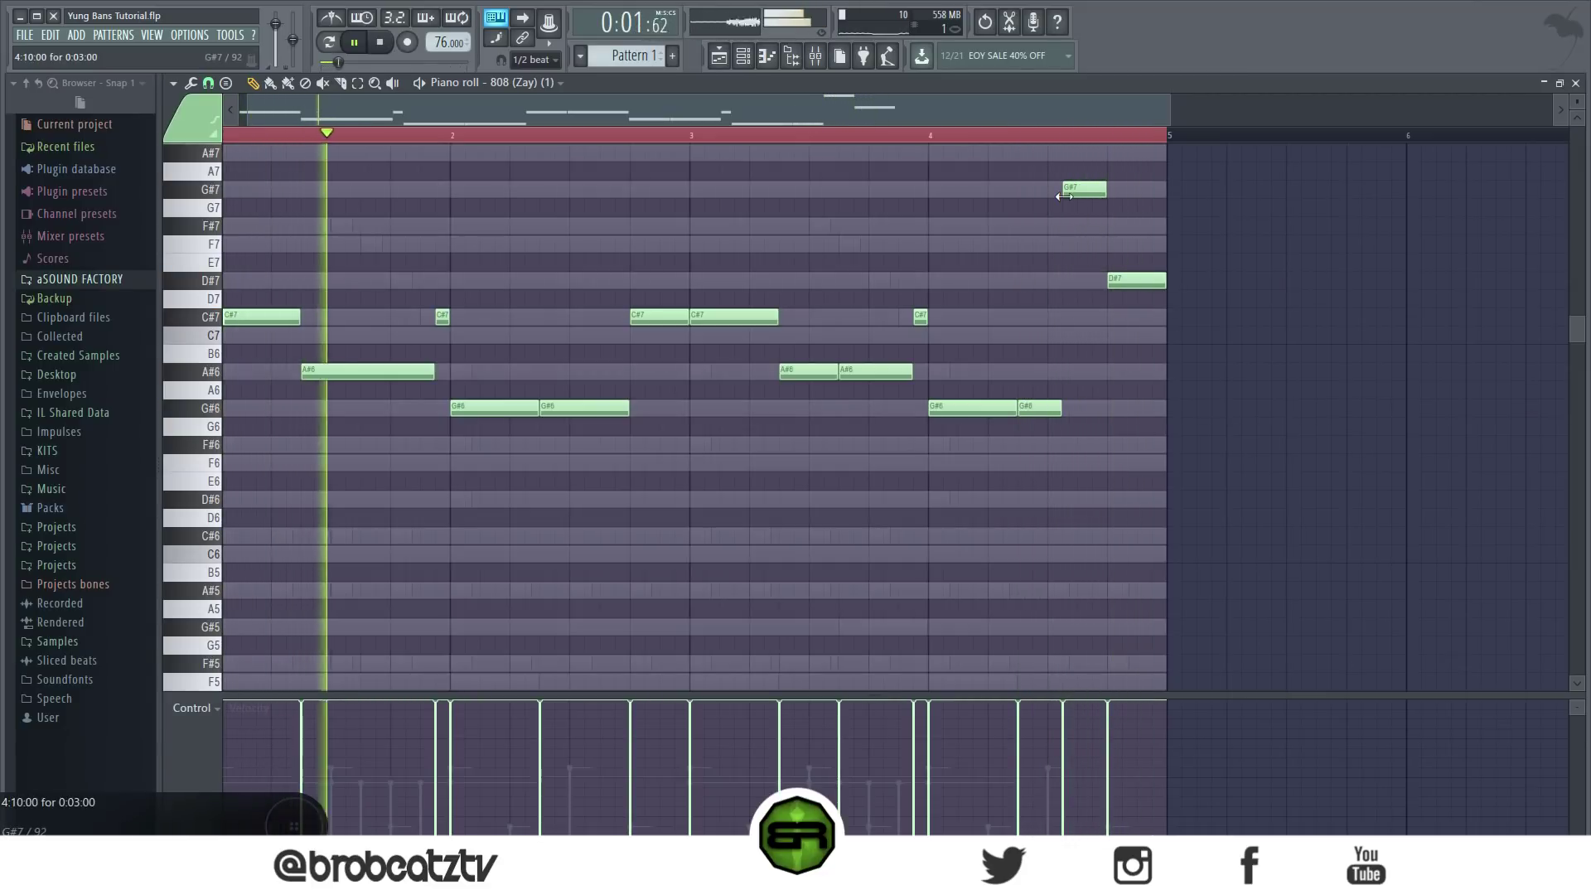
key("space")
key("ctrl+s")
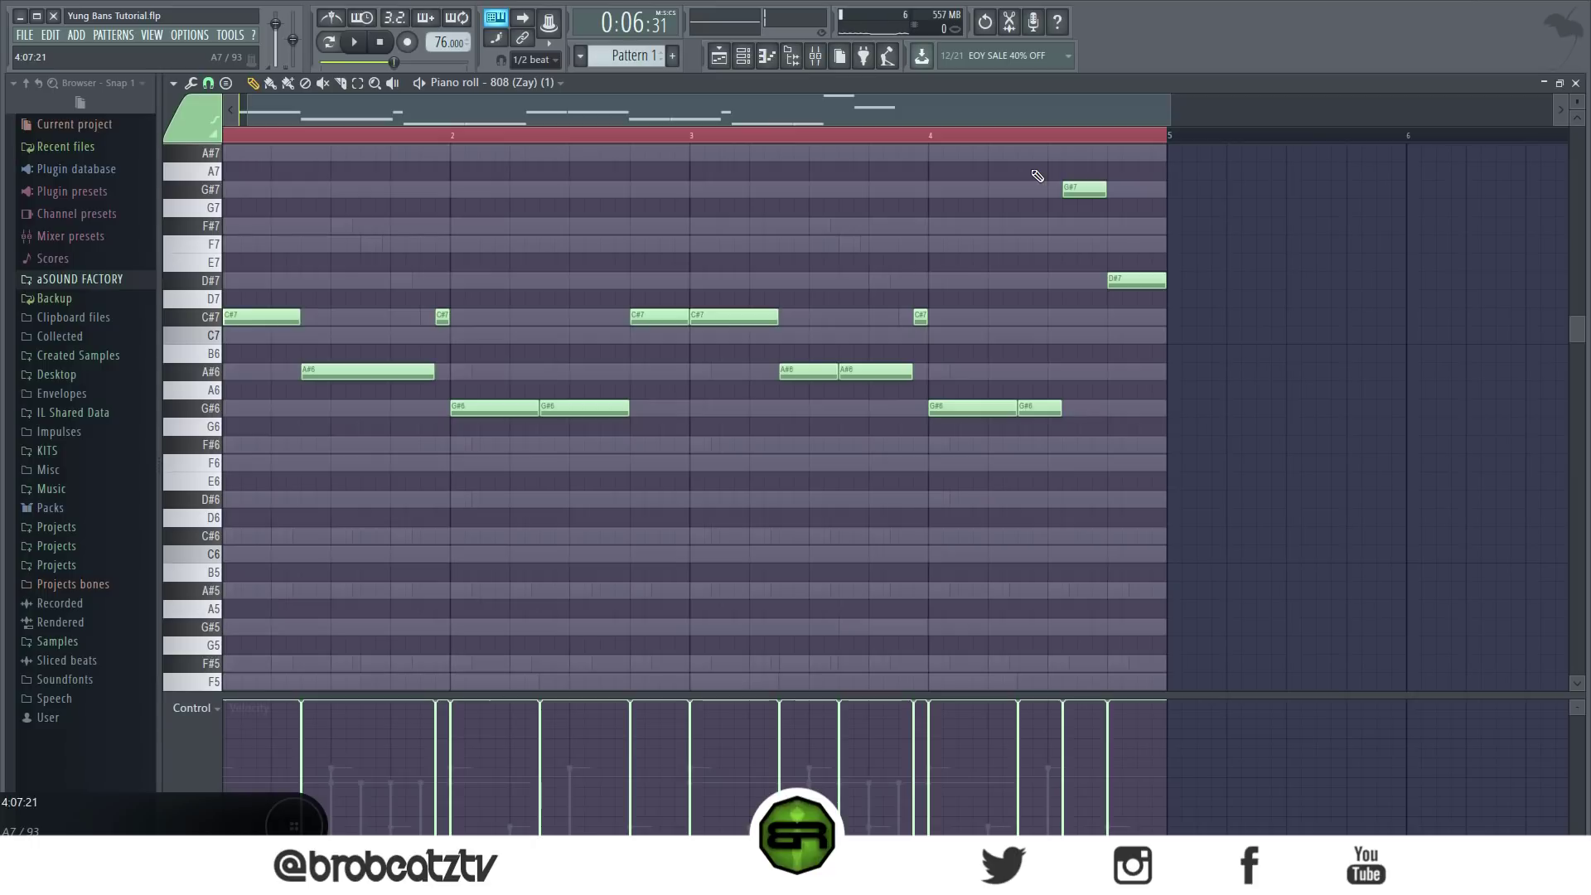
Step: Transpose the entire 808 line down two octaves so it starts on C#5, play it back and deselect the notes
key("ctrl+a")
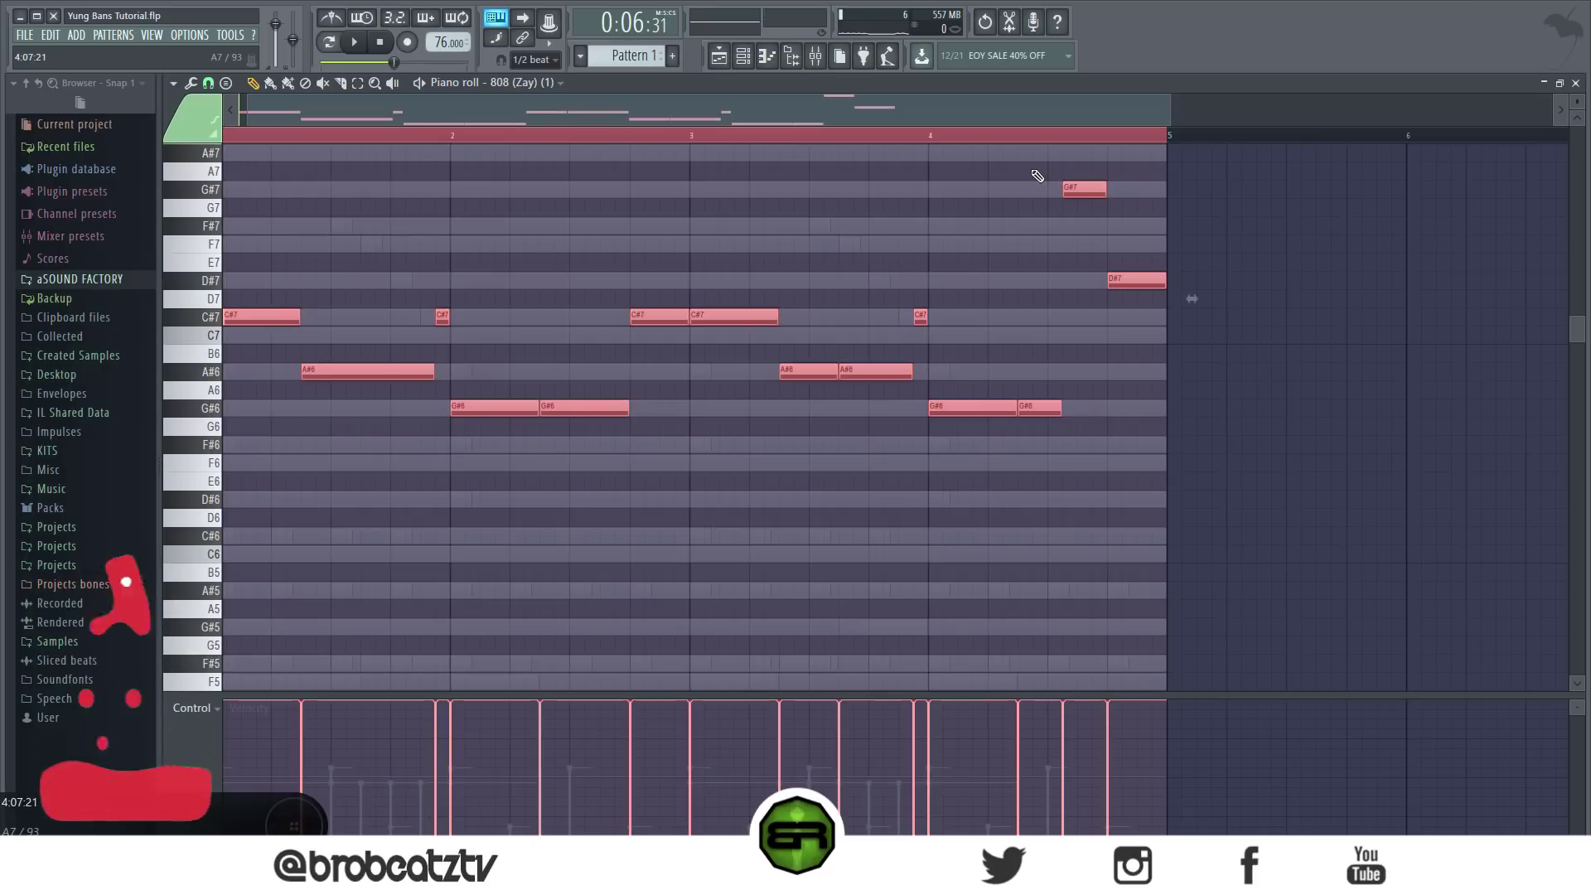
key("ctrl+Down")
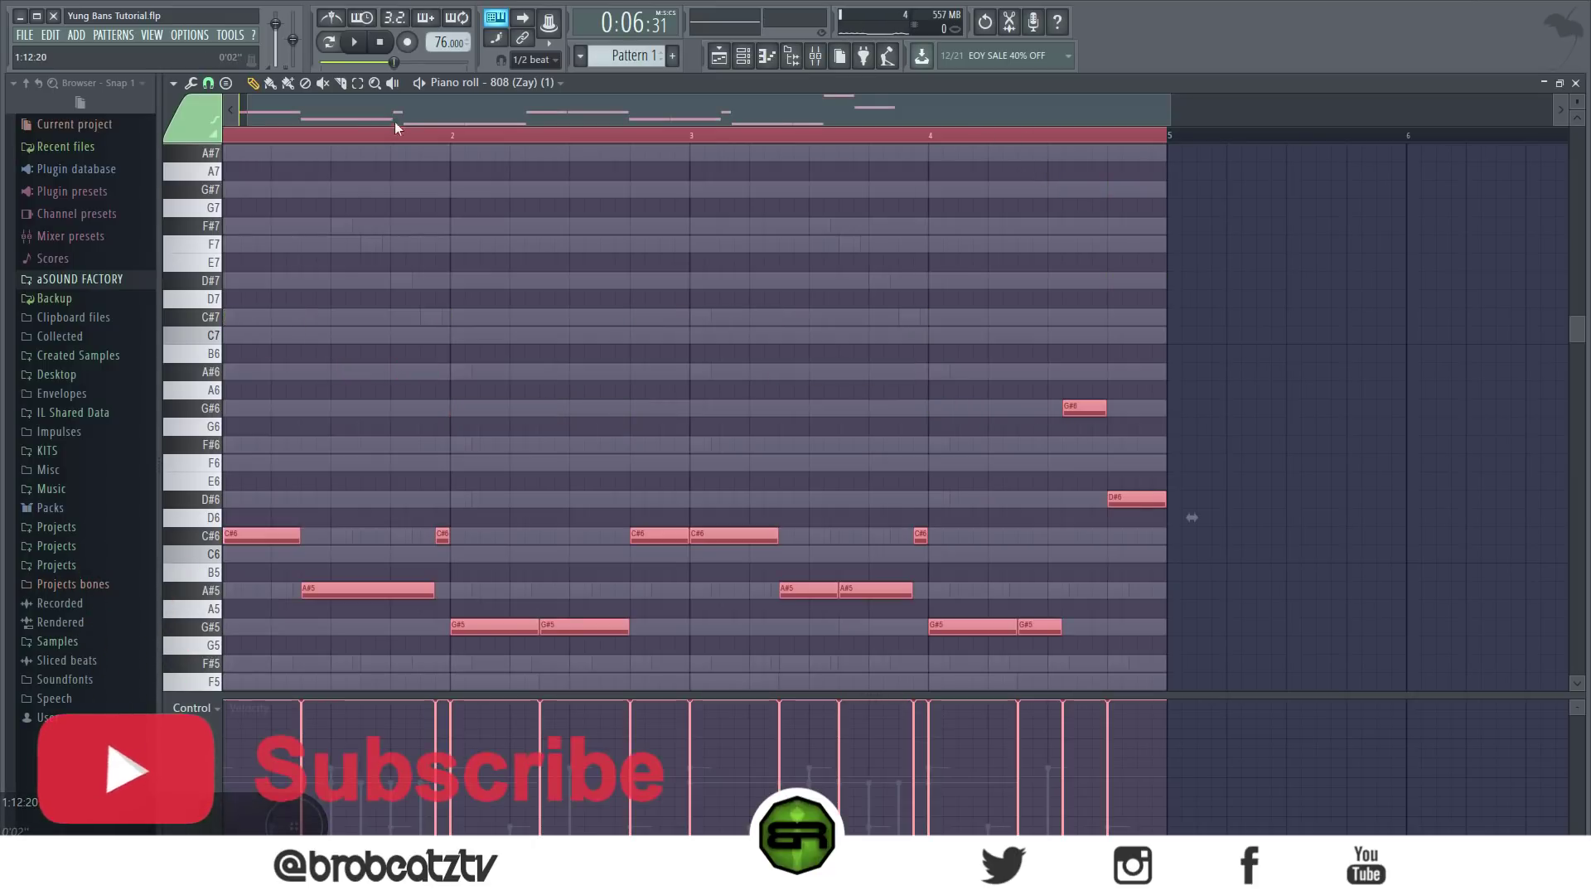
scroll(409, 141, "down", 2)
key("ctrl+Down")
key("space")
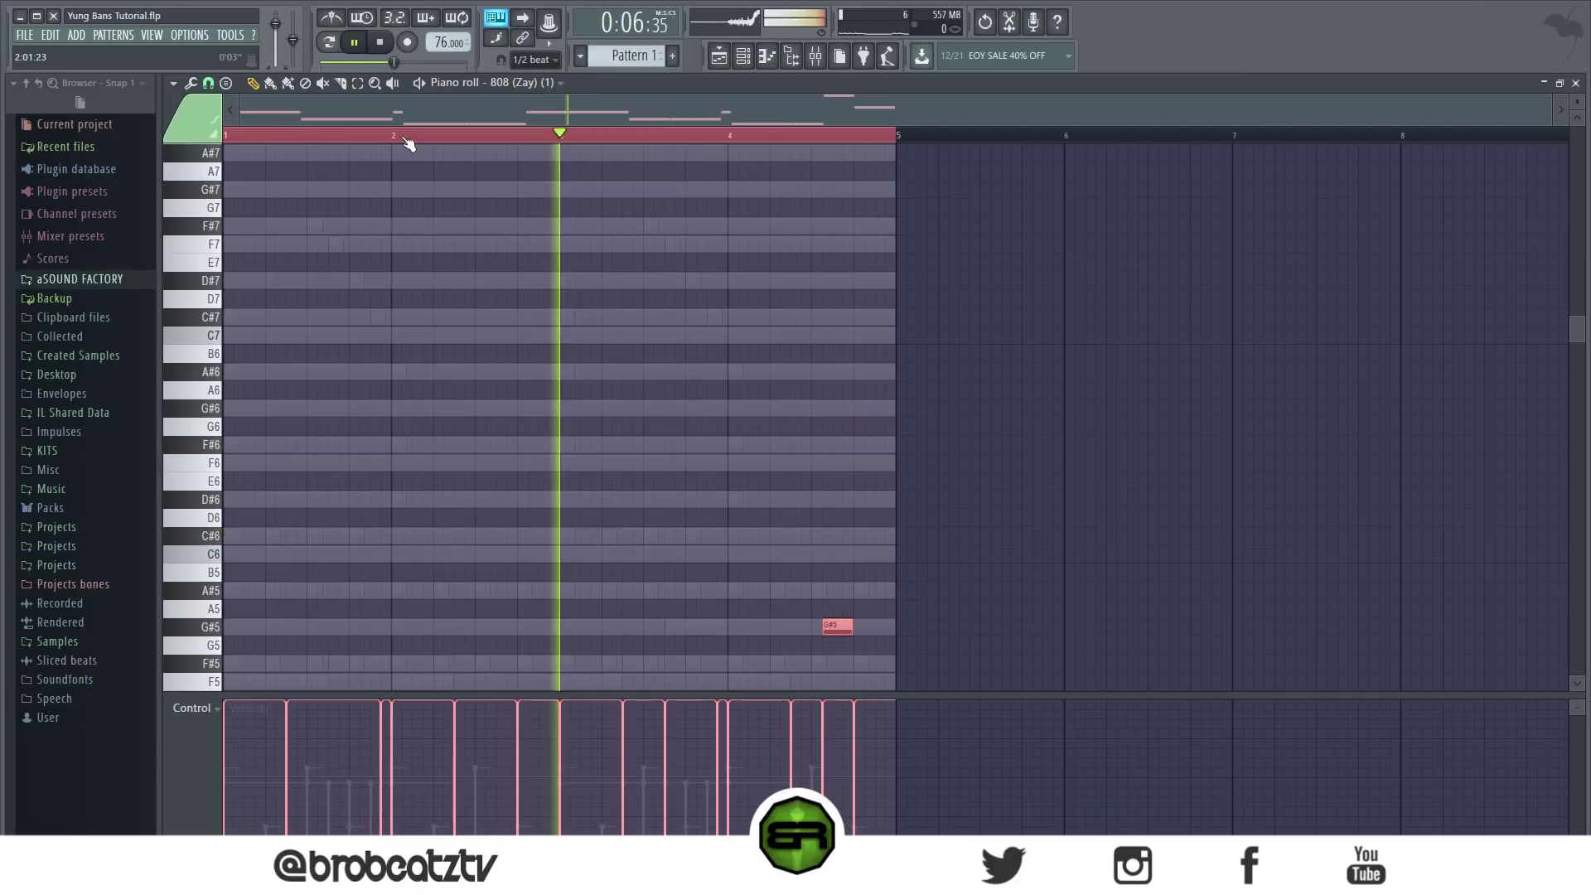
scroll(446, 203, "down", 8)
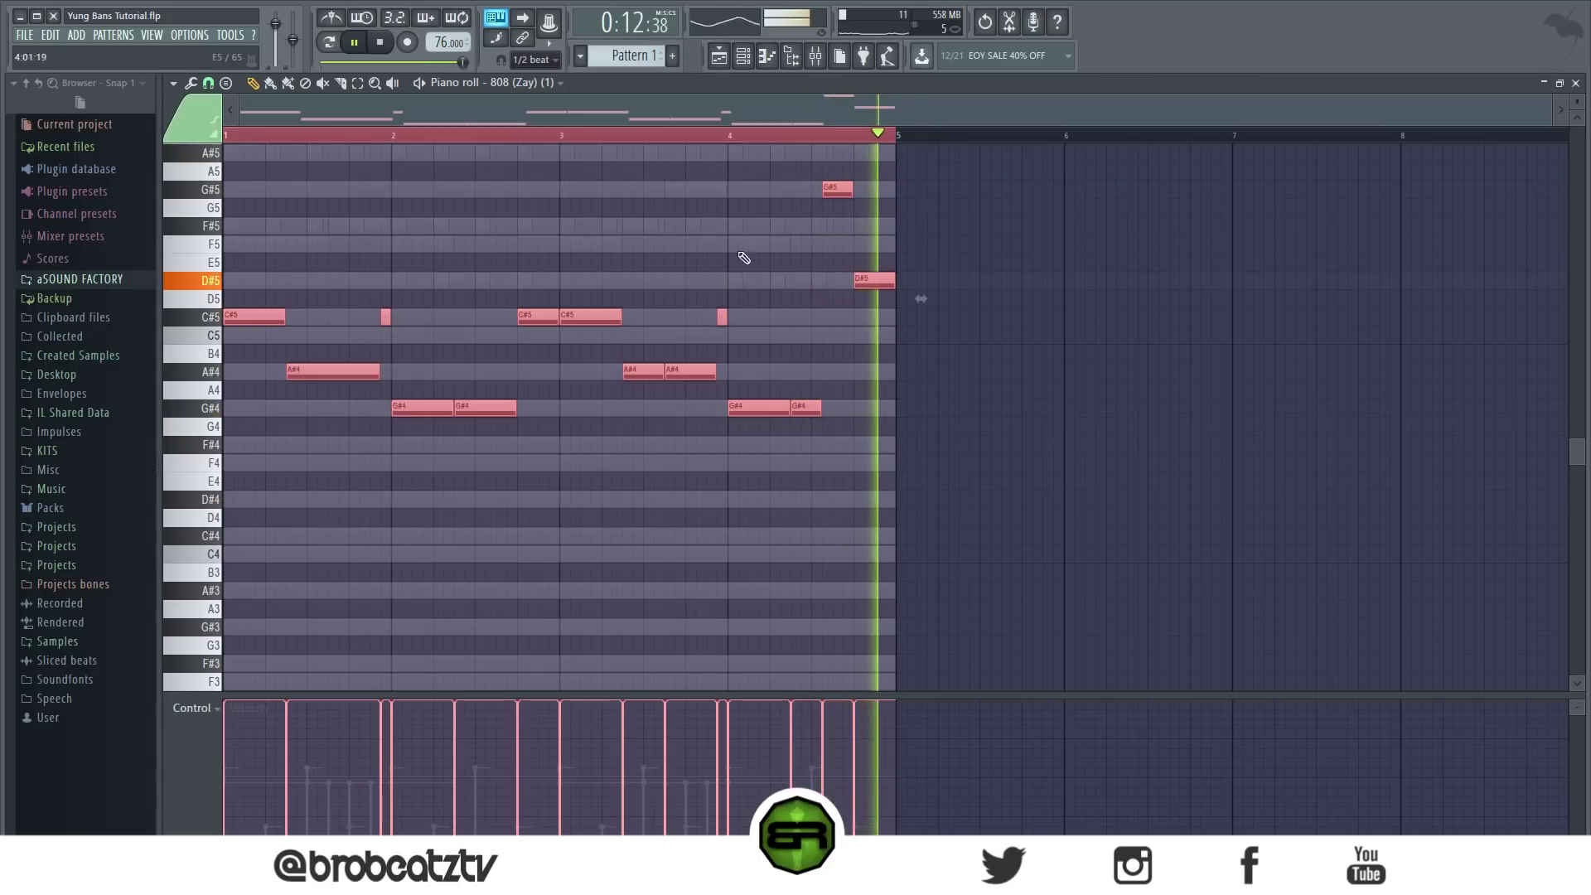
key("ctrl+d")
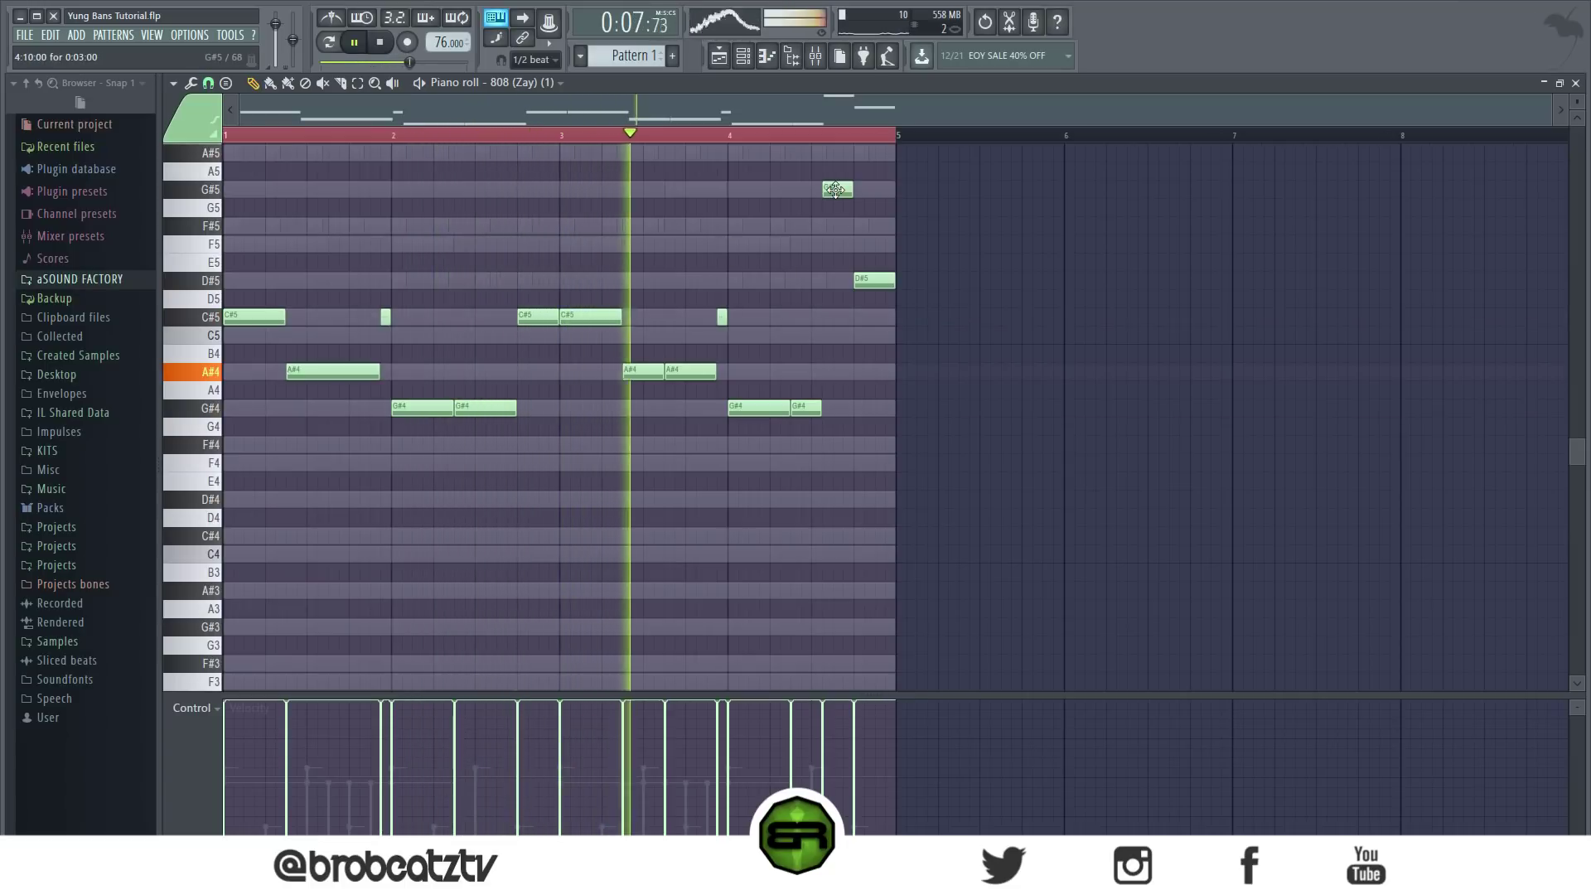
Step: Lower the end of bar 4 to G#4 and C#5, merging the last two G#4 notes into one six-step note
left_click_drag(837, 207, 839, 414)
left_click_drag(871, 276, 871, 312)
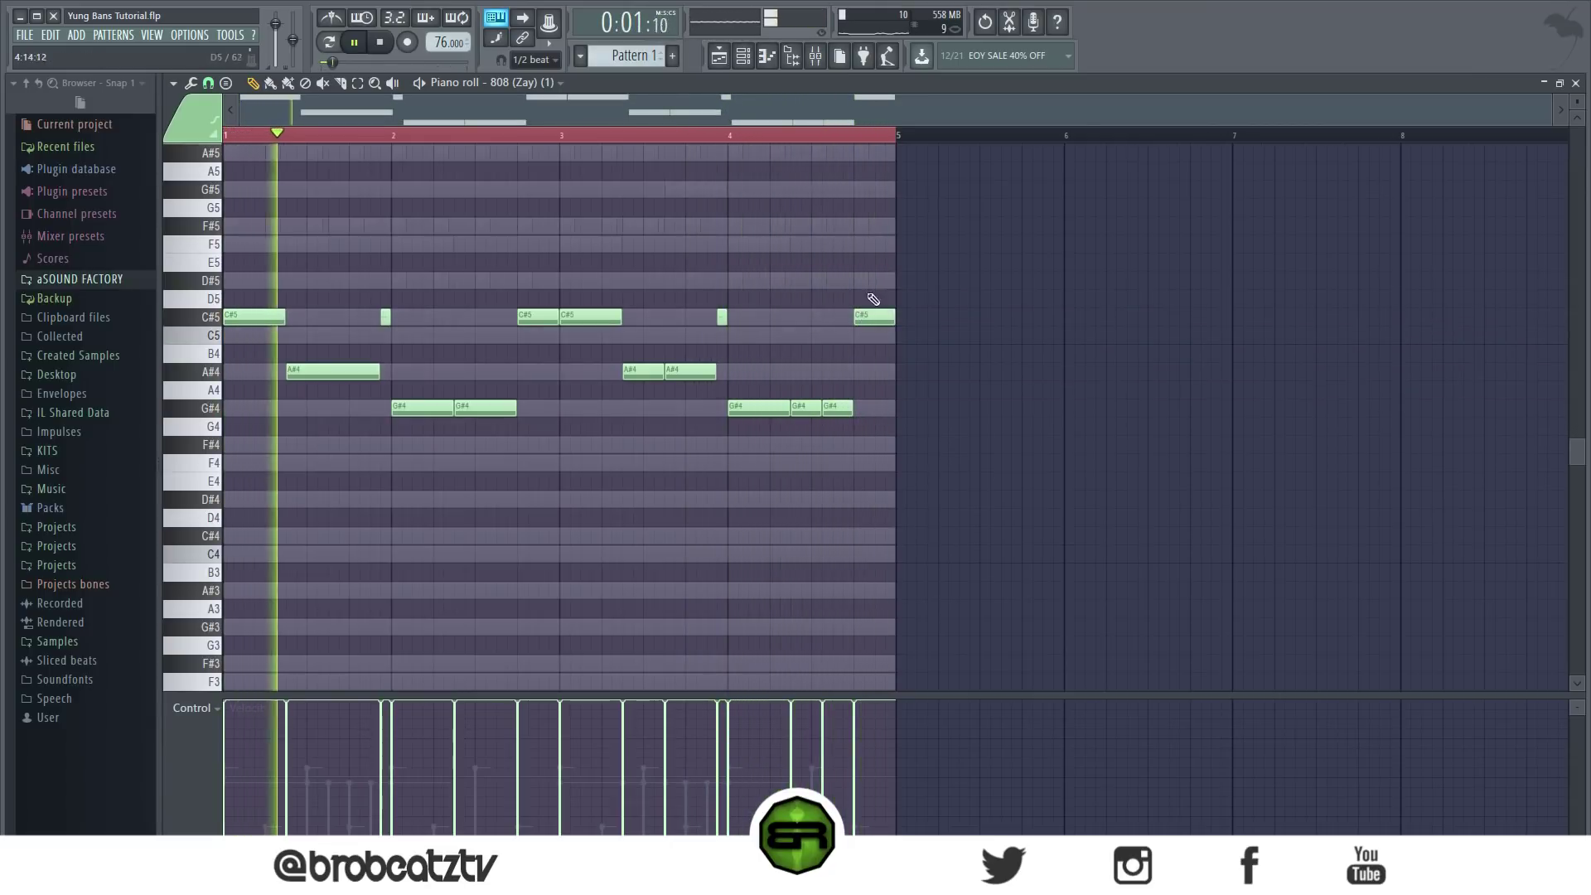
right_click(834, 409)
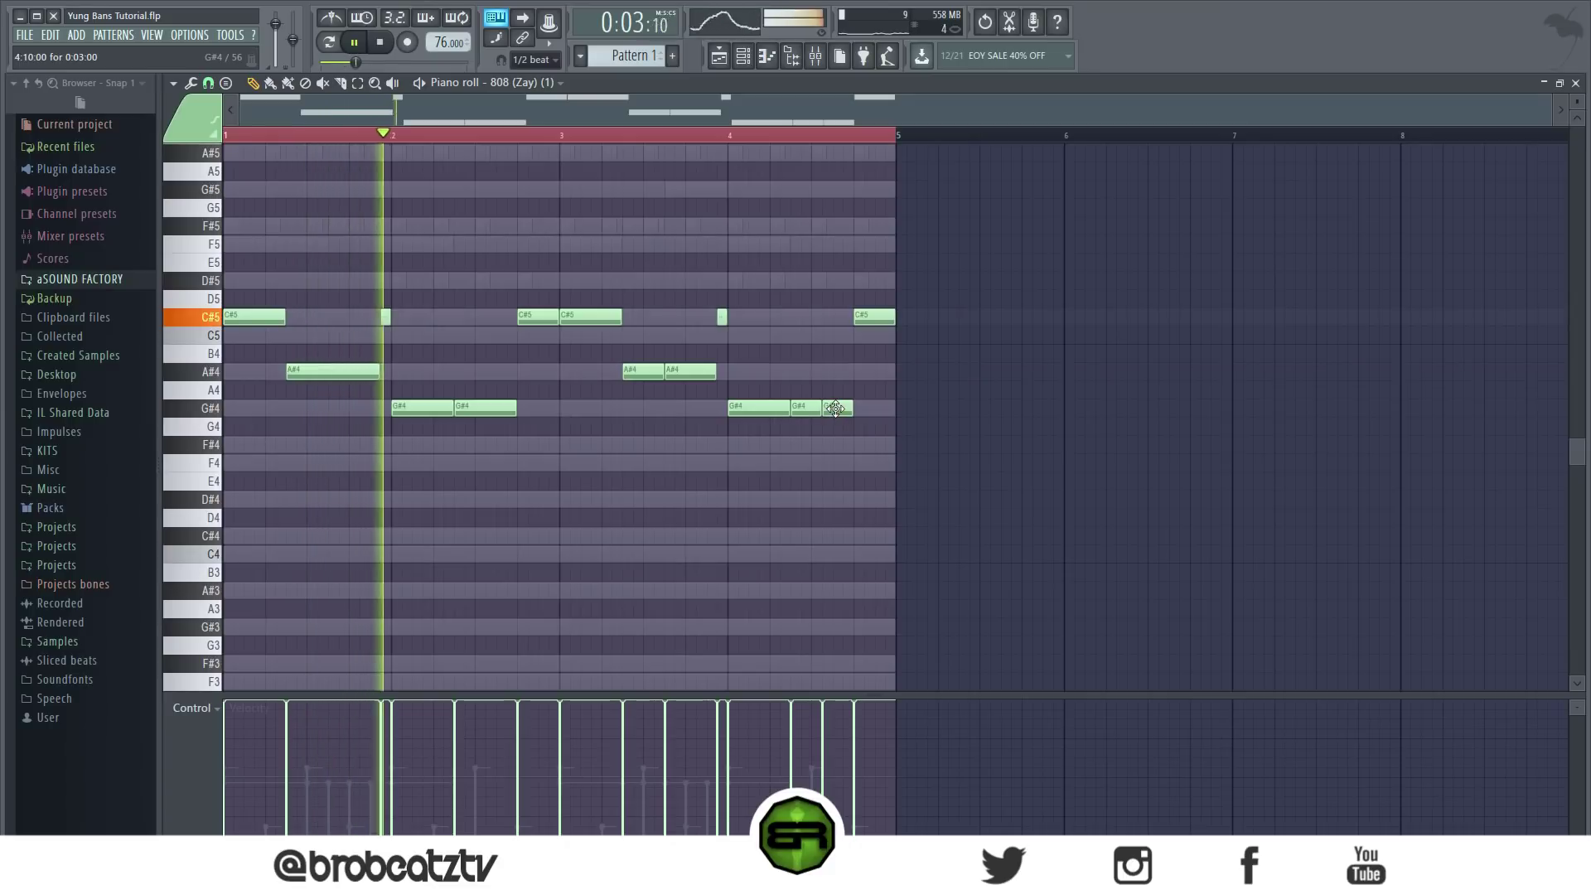
left_click_drag(819, 408, 853, 407)
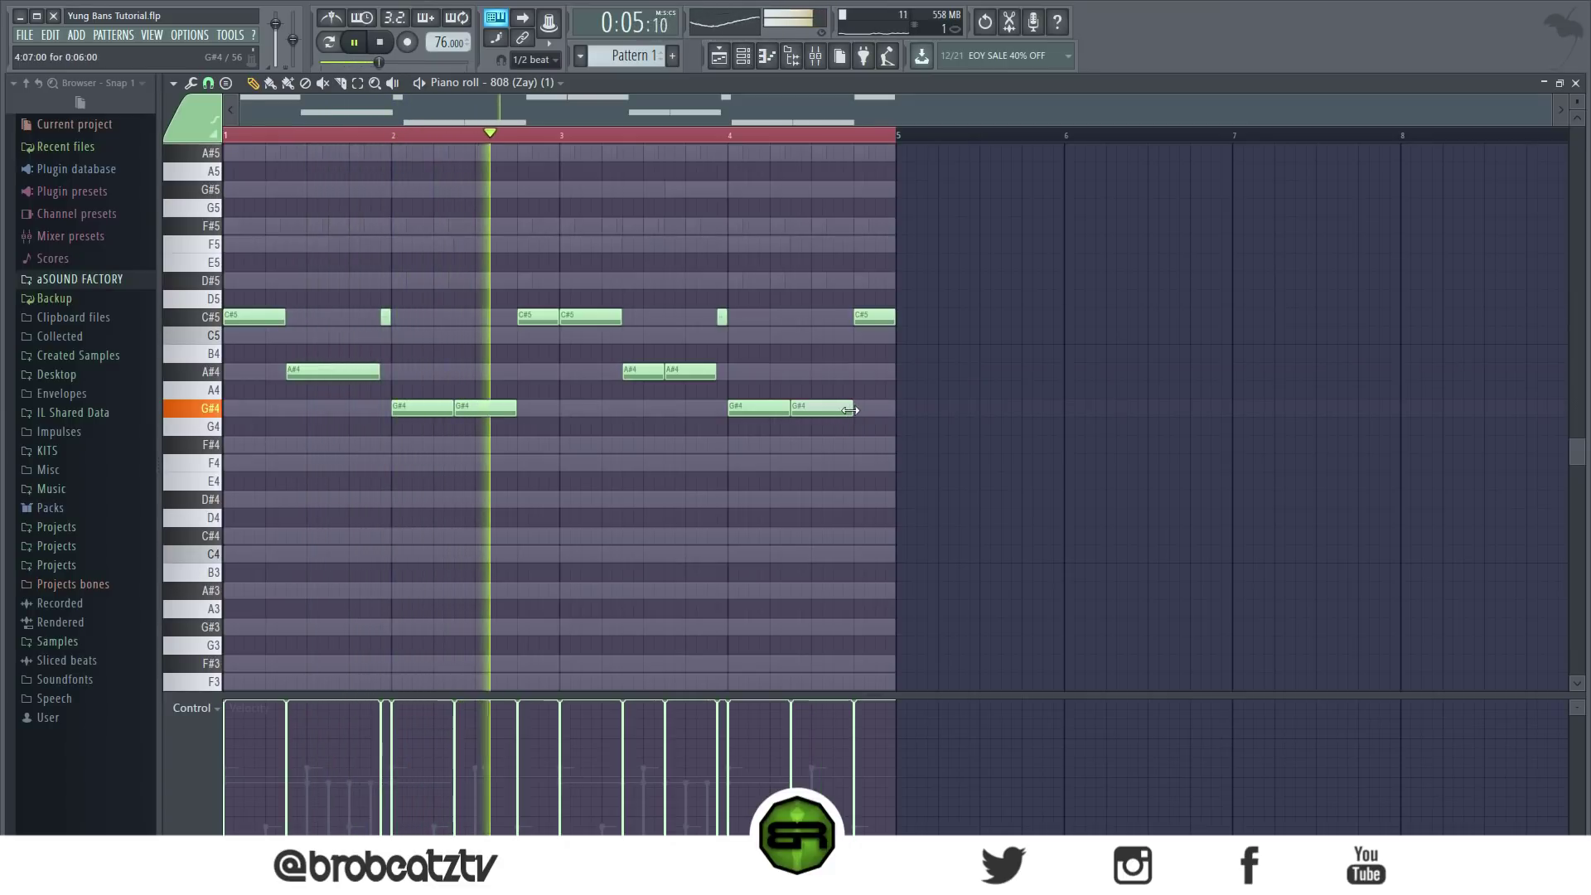
key("space")
left_click_drag(989, 255, 847, 405)
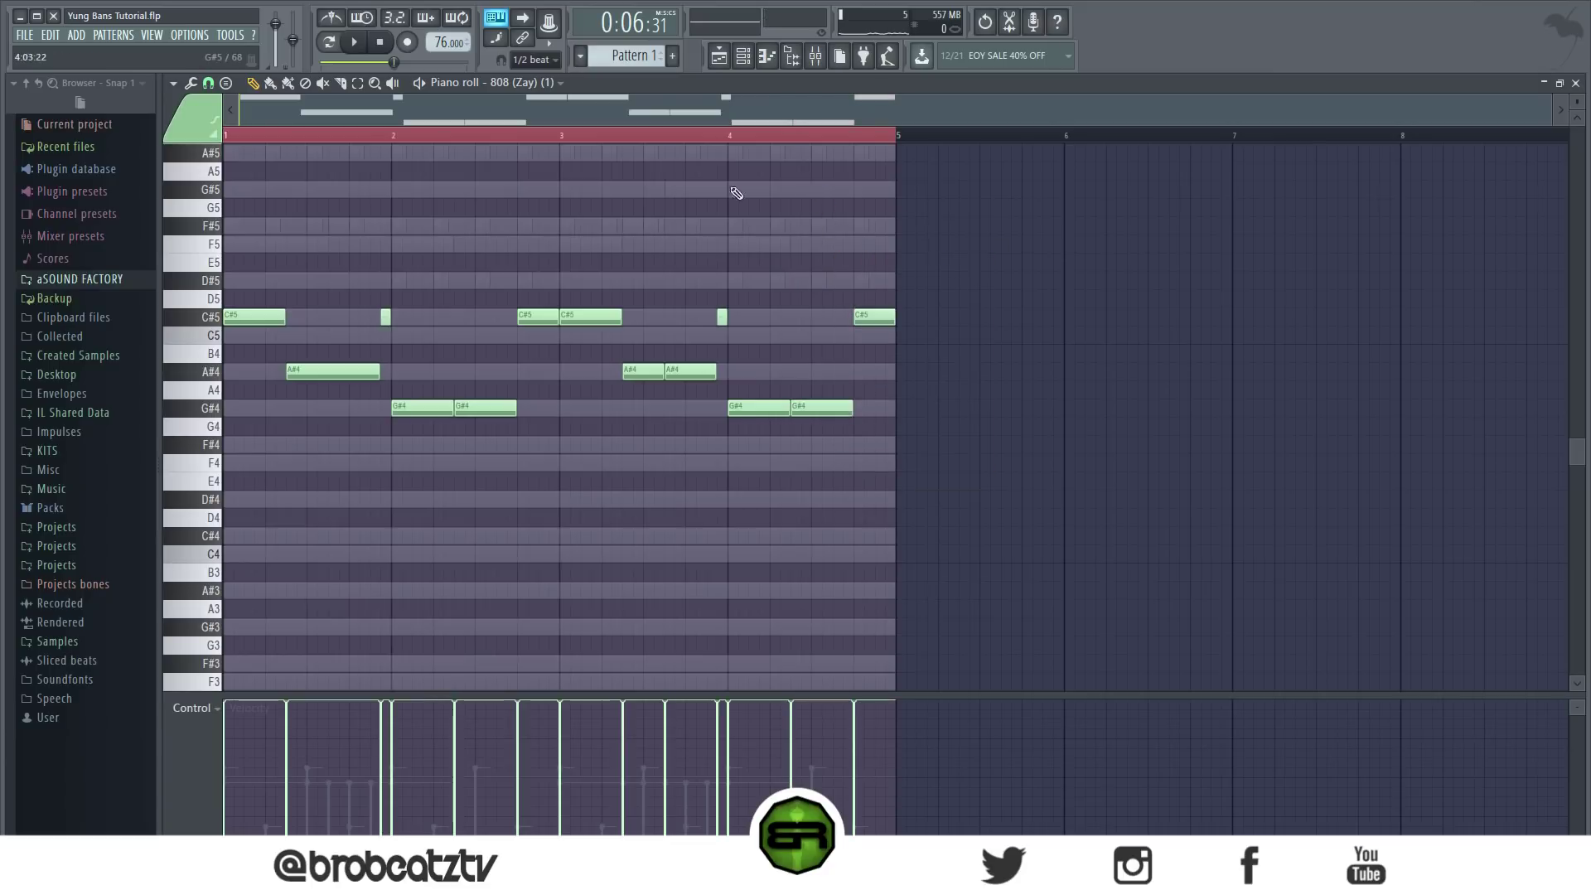
Step: Show the Playlist, return the playhead to the start and split Pattern 1 by channel
left_click(767, 59)
left_click(744, 58)
left_click(744, 58)
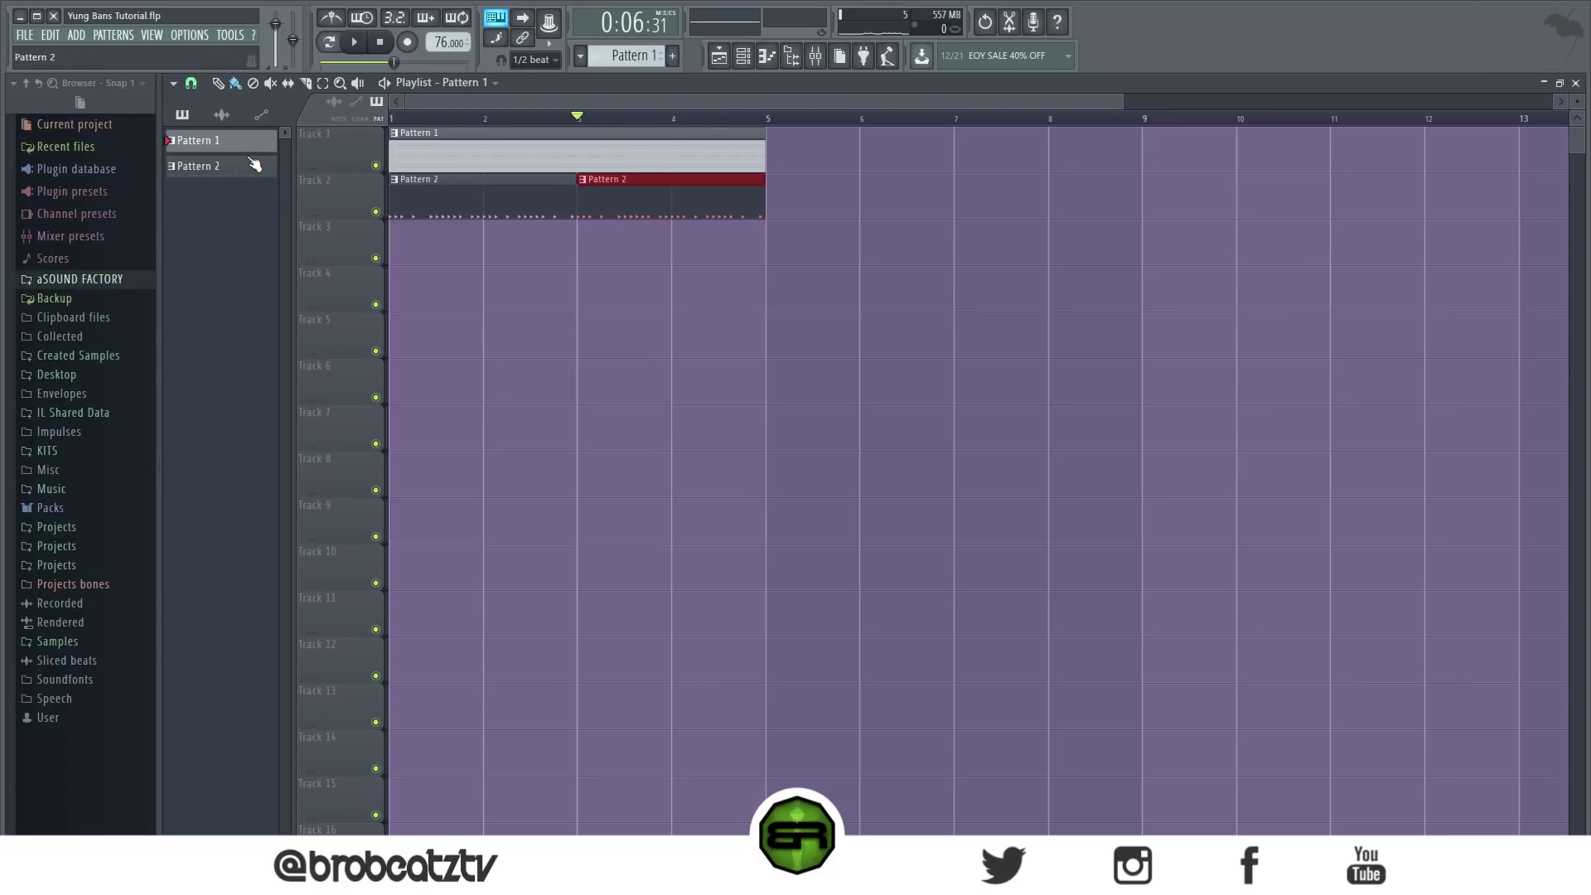
scroll(752, 124, "down", 2)
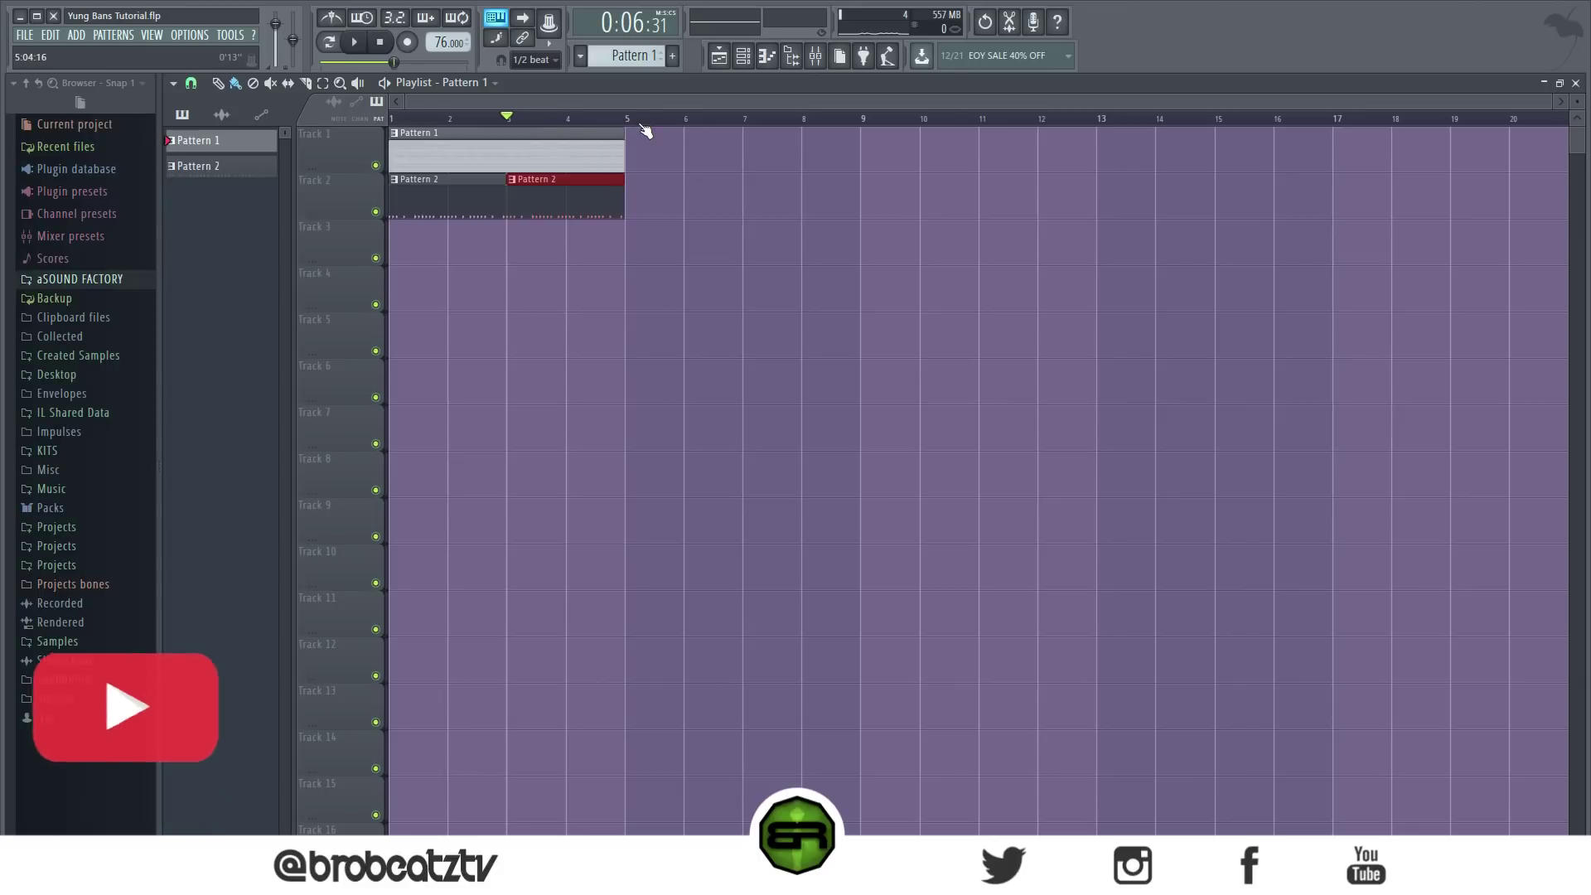
left_click(555, 118)
left_click(457, 118)
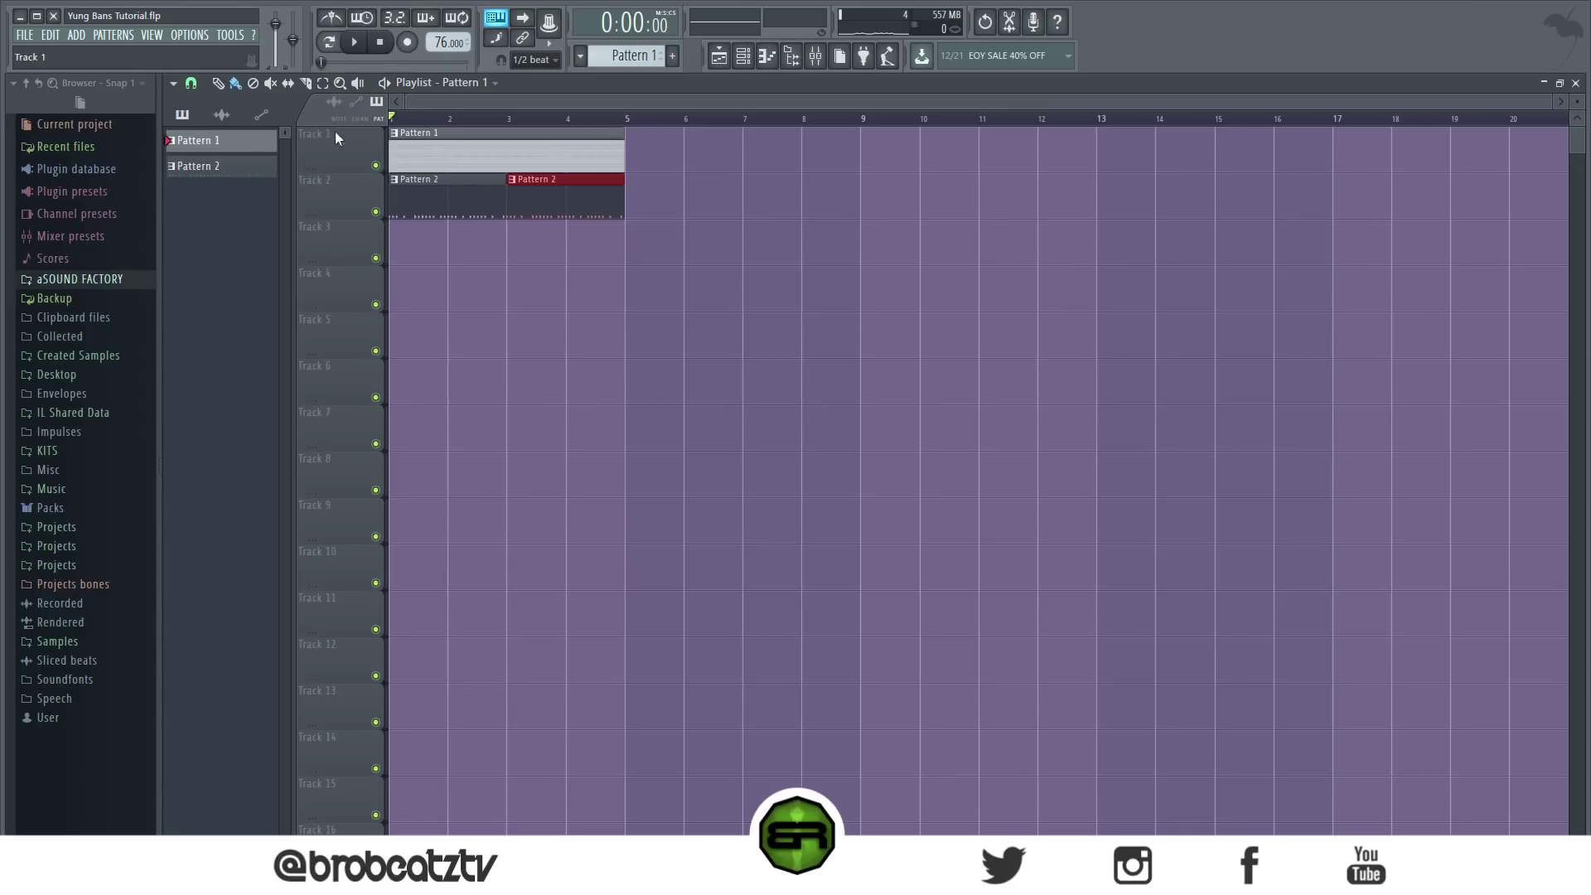
left_click(581, 56)
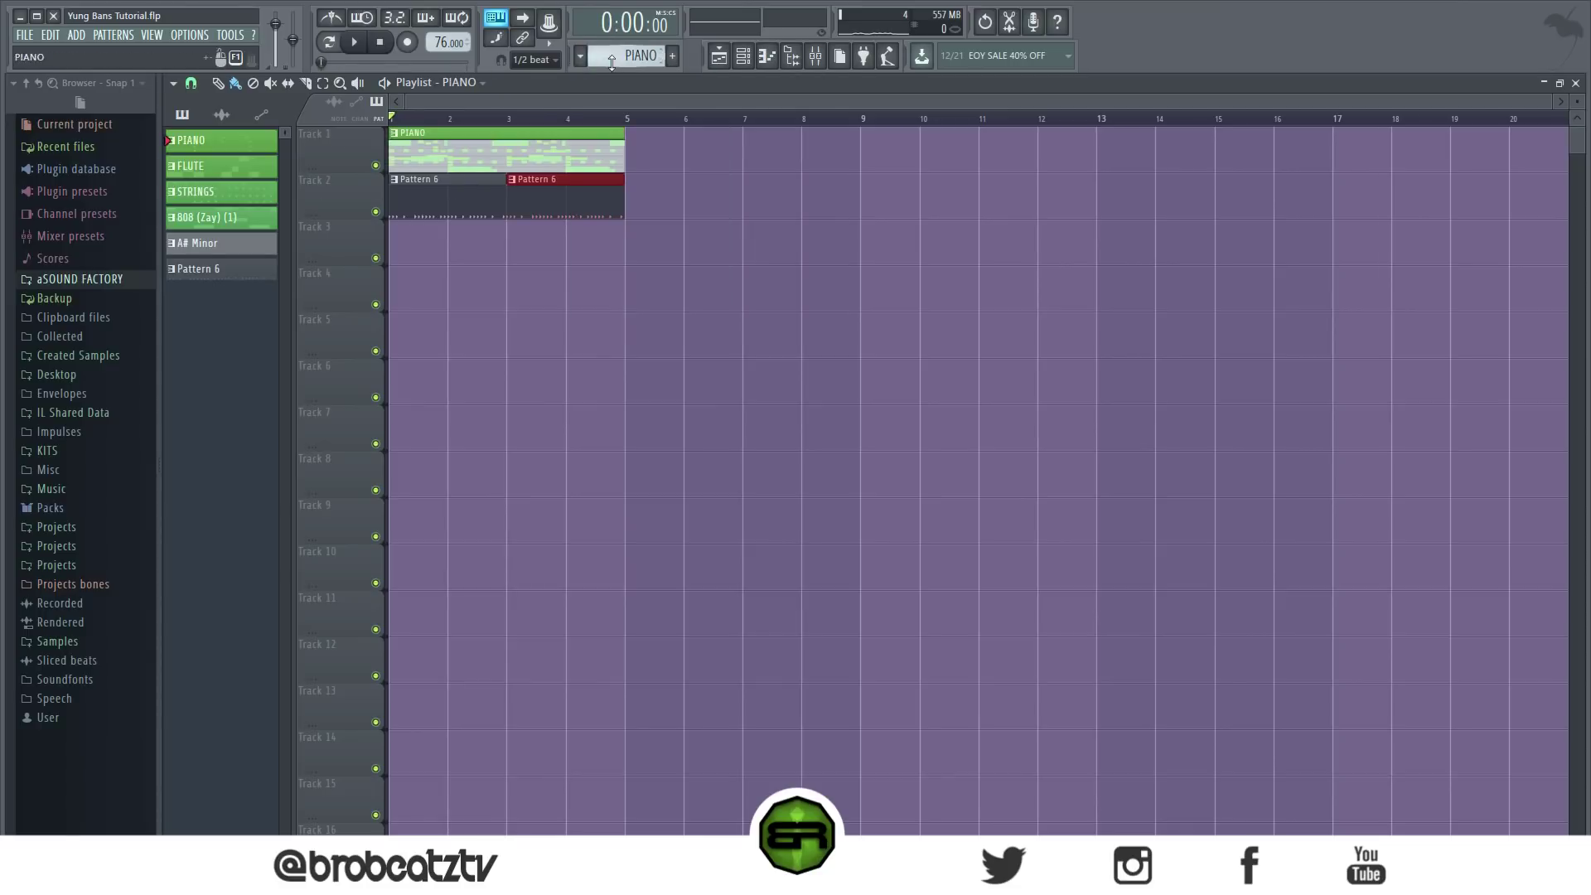
left_click(581, 56)
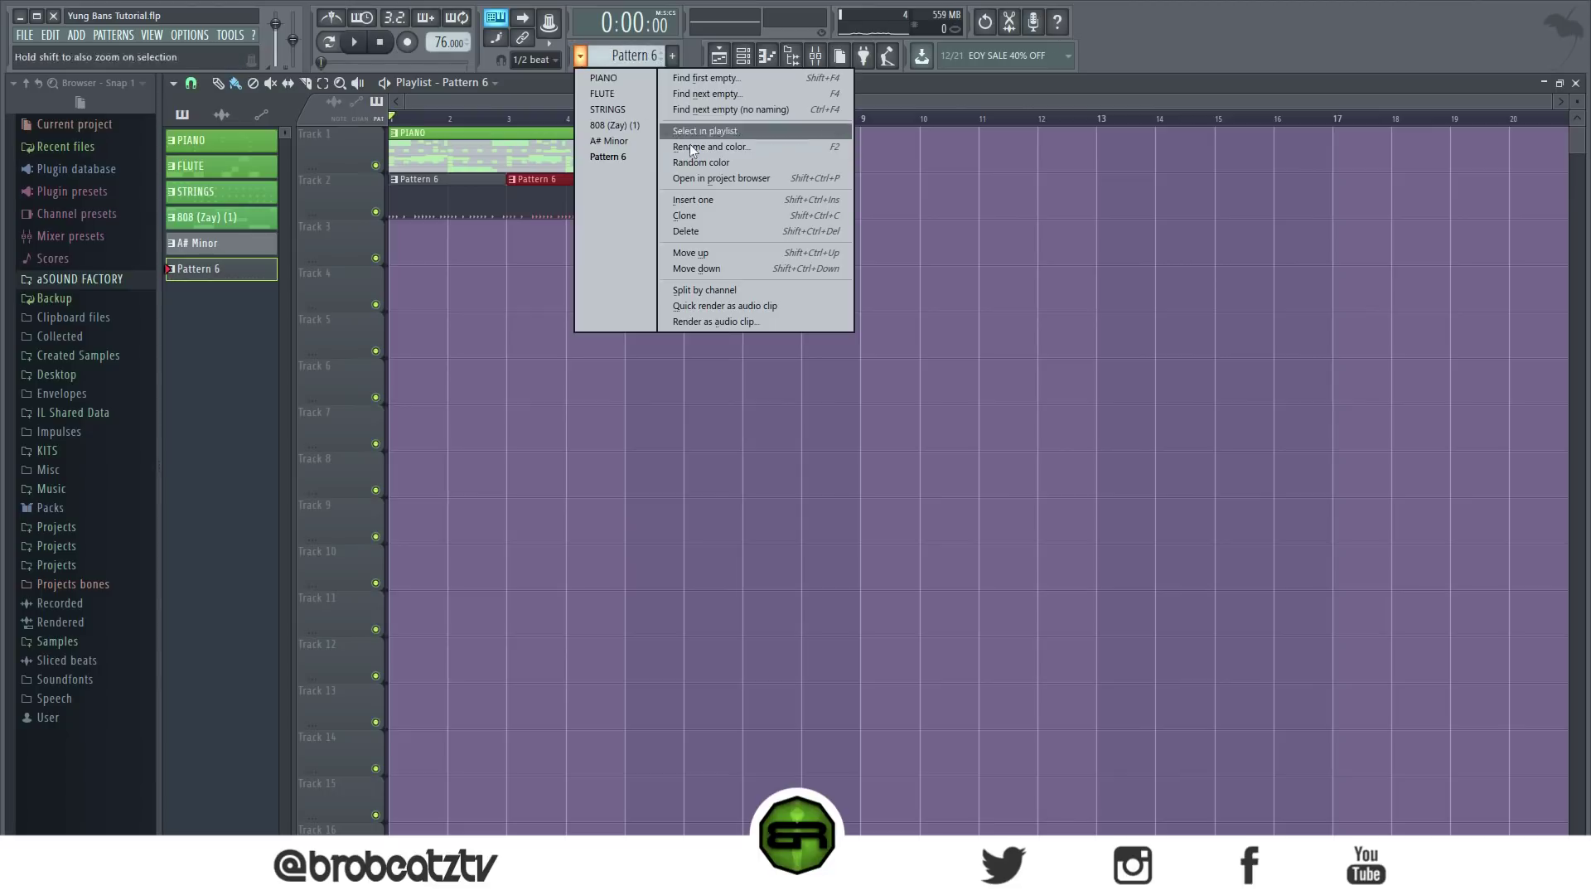
left_click(743, 308)
Step: Arrange four-bar PIANO, FLUTE, STRINGS and 808 clips on Tracks 1 to 4, with the two Pattern 6 clips on Track 5
left_click_drag(428, 196, 429, 334)
left_click_drag(533, 203, 550, 340)
left_click_drag(651, 267, 448, 350)
left_click(627, 222, "ctrl")
left_click_drag(535, 159, 505, 254)
left_click_drag(511, 168, 502, 303)
left_click_drag(613, 167, 779, 199)
right_click(572, 147)
left_click_drag(724, 252, 440, 426)
left_click_drag(564, 319, 435, 327)
left_click(430, 479)
left_click_drag(430, 479, 430, 373)
Step: Select the four-bar block on all five tracks and duplicate it until the arrangement fills bars 1 to 32
left_click_drag(822, 496, 414, 132)
left_click_drag(413, 190, 401, 83)
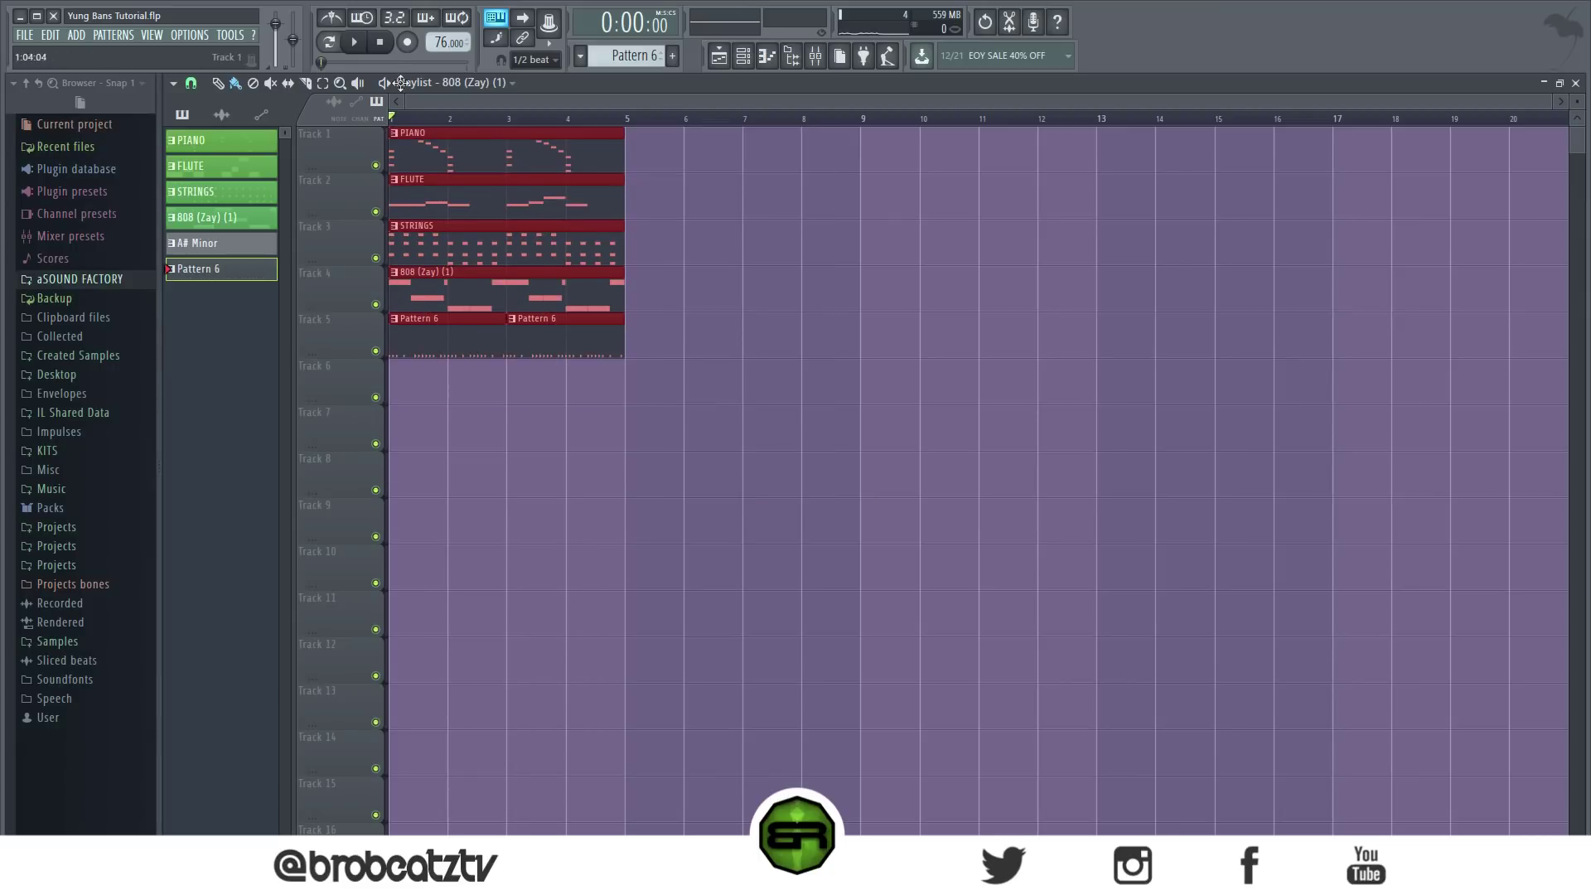
left_click(666, 252)
left_click_drag(632, 156, 651, 348)
left_click_drag(1009, 491, 364, 144)
left_click_drag(626, 199, 873, 186)
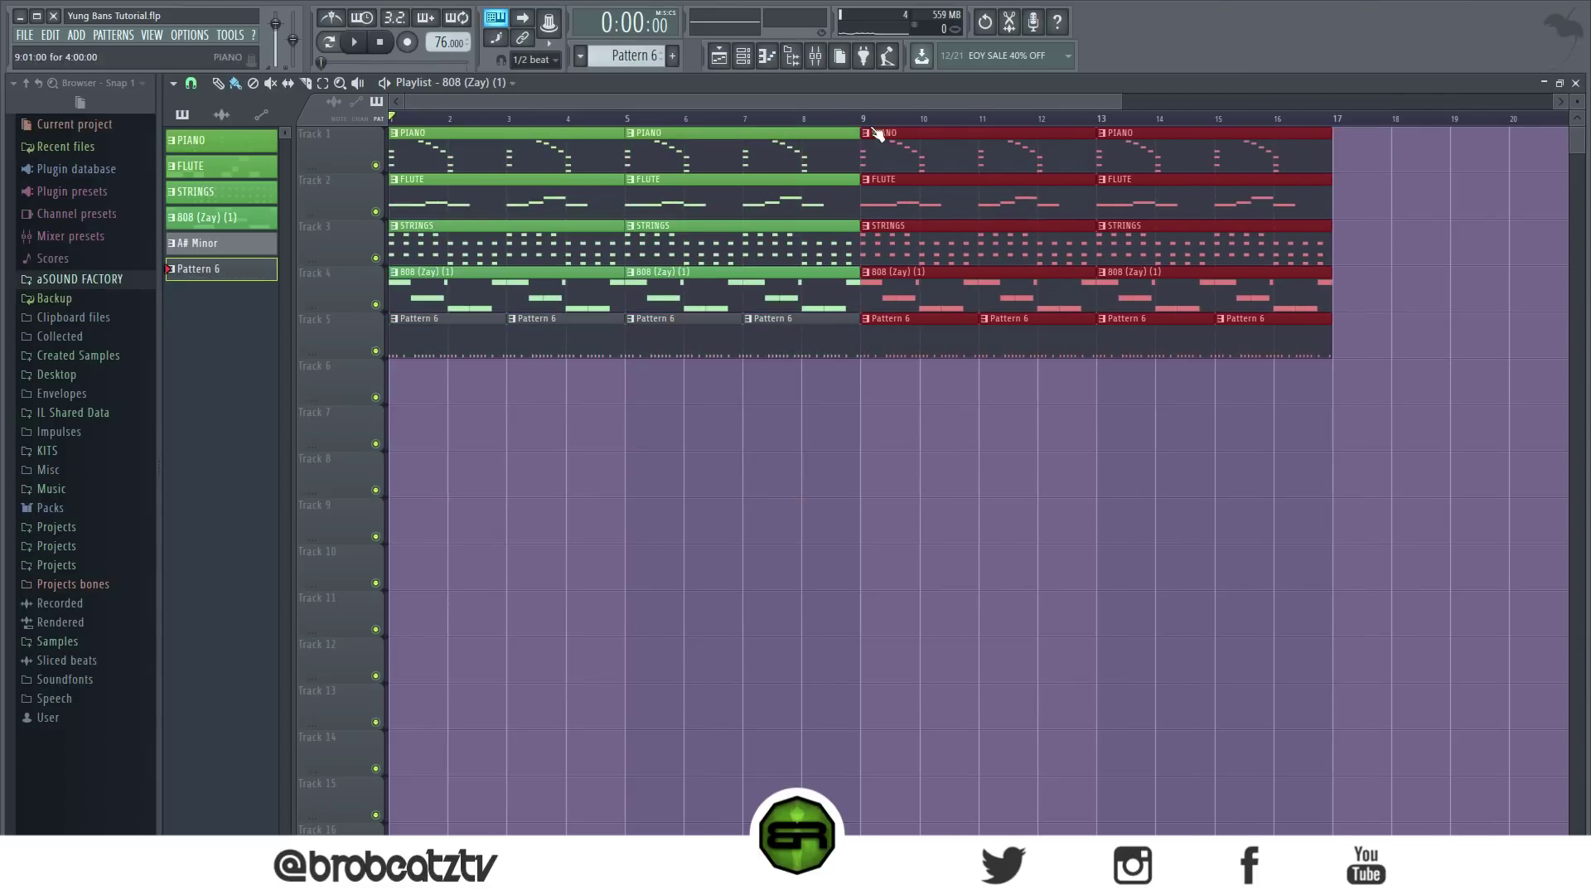
scroll(870, 128, "down", 2)
left_click_drag(740, 142, 1019, 166)
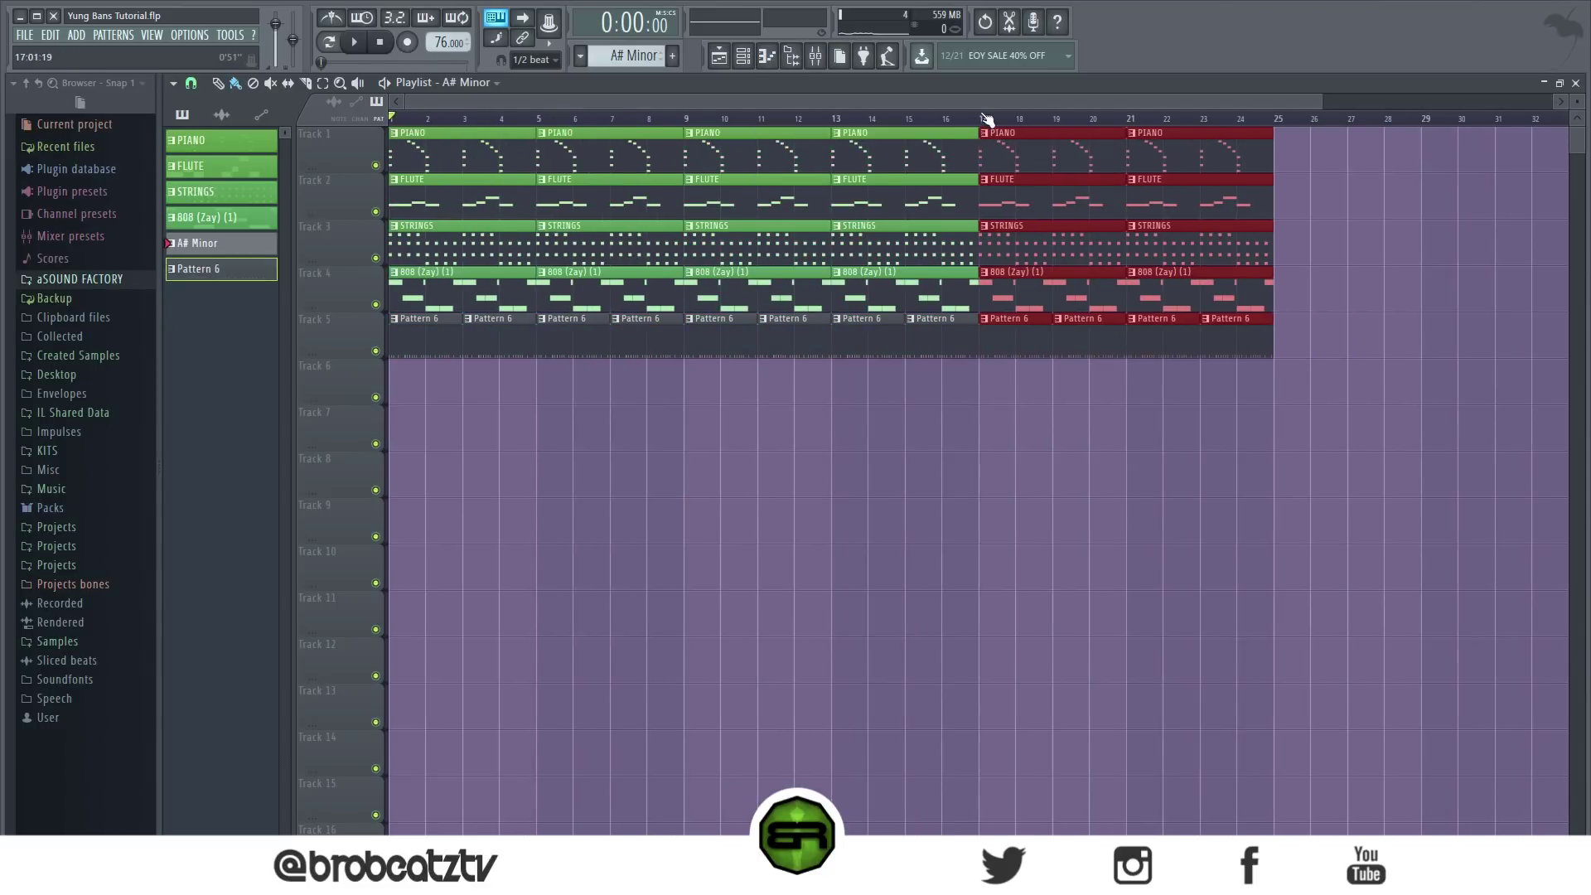
scroll(1019, 166, "down", 2)
left_click_drag(915, 154, 1121, 167)
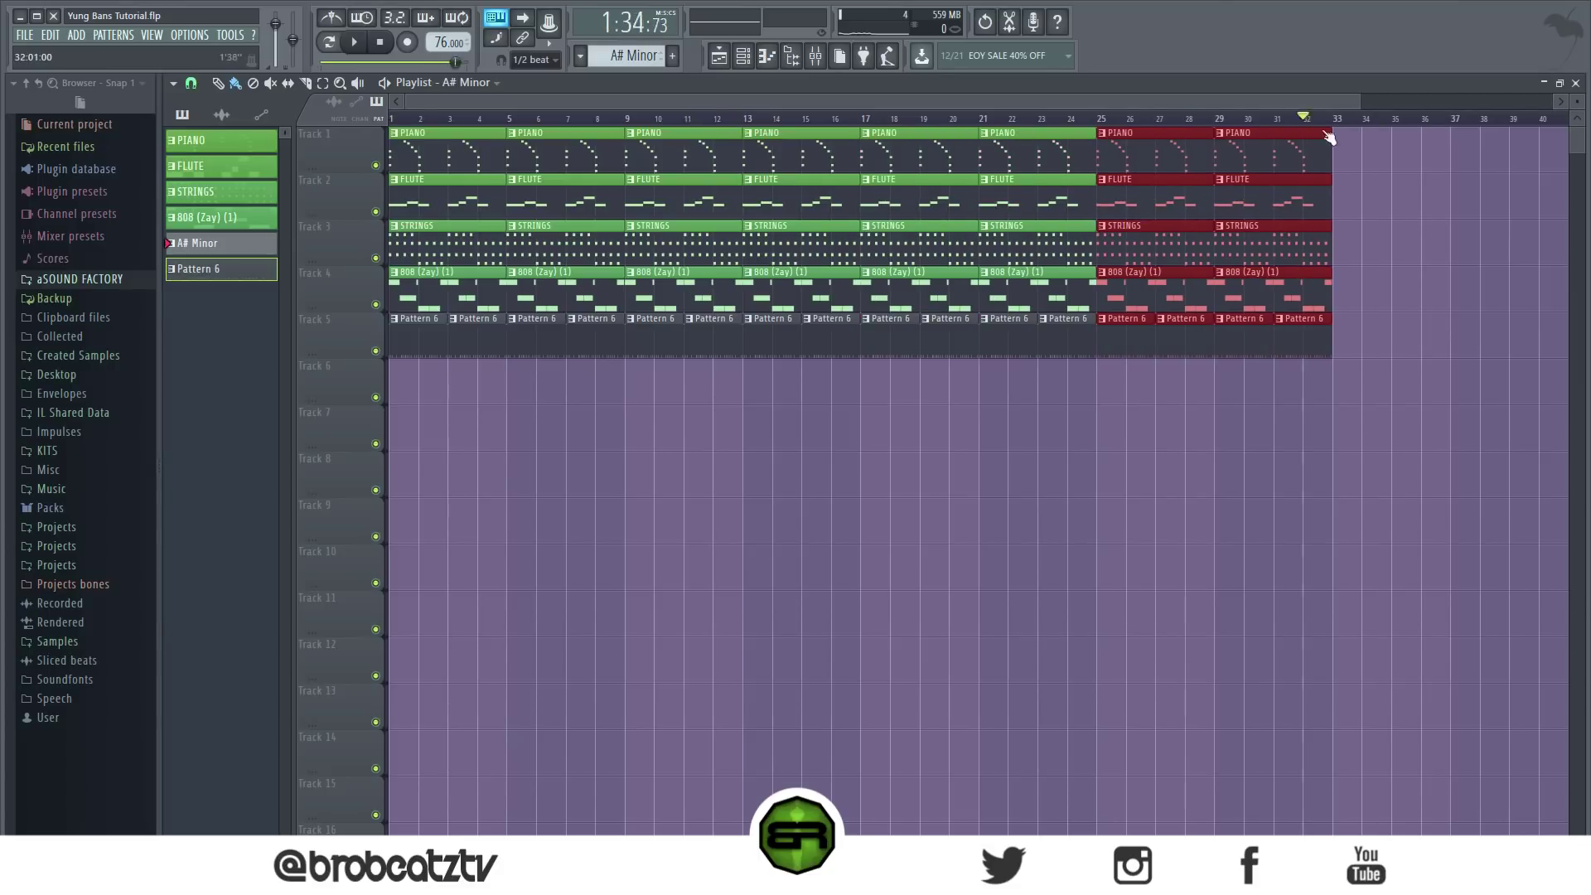
Step: Delete the flute clips from bar 17 on, strings from bar 25 on, and the 808 and Pattern 6 clips from bar 29 on
left_click_drag(878, 161, 1367, 225)
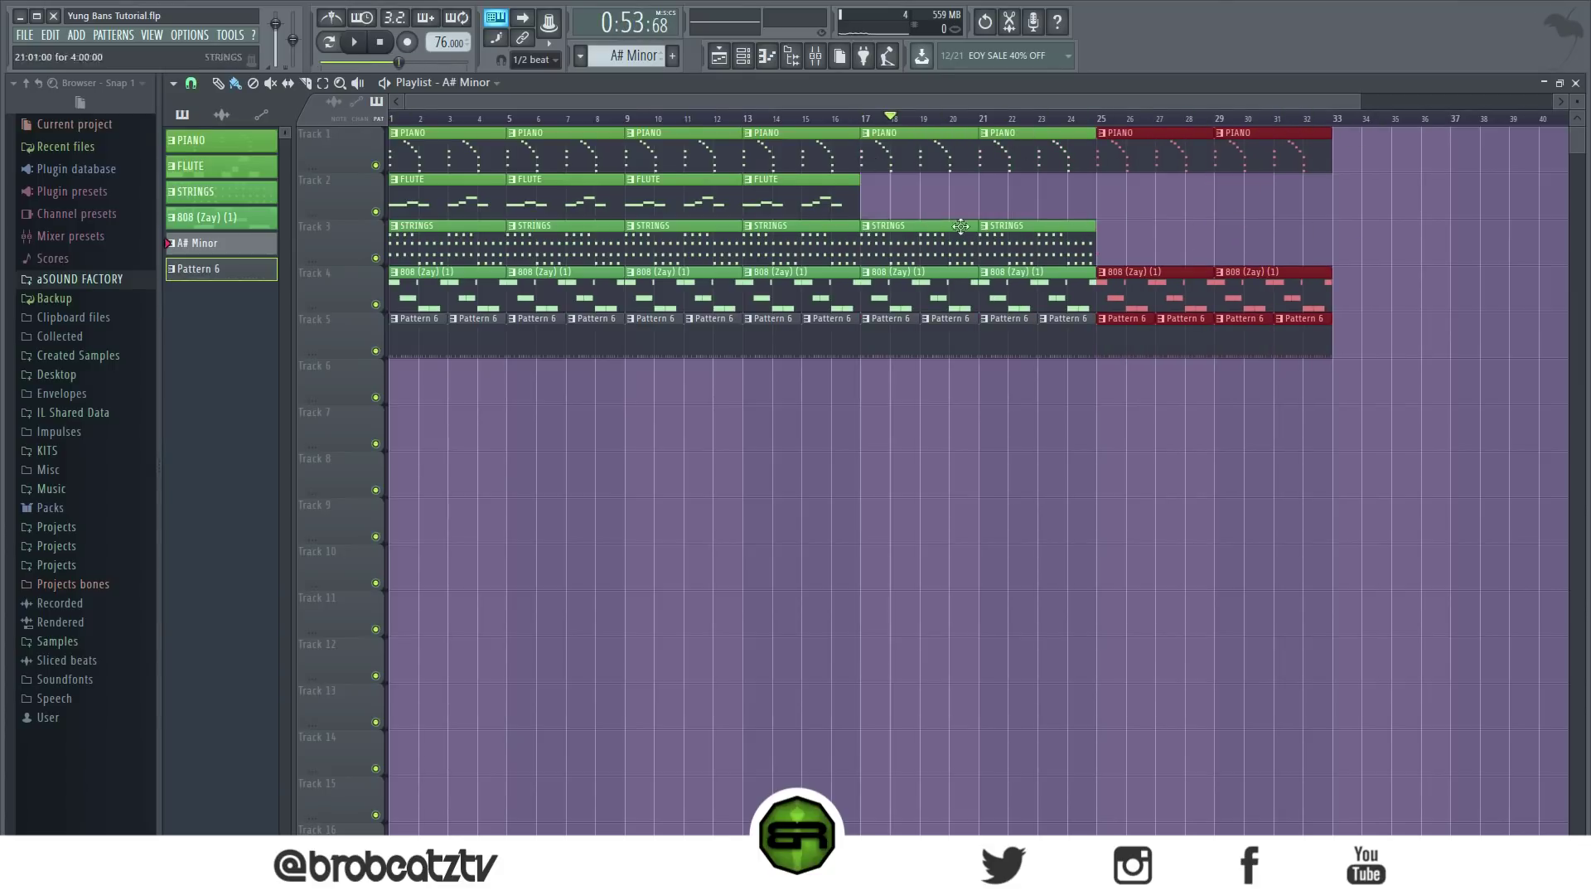
left_click(697, 392)
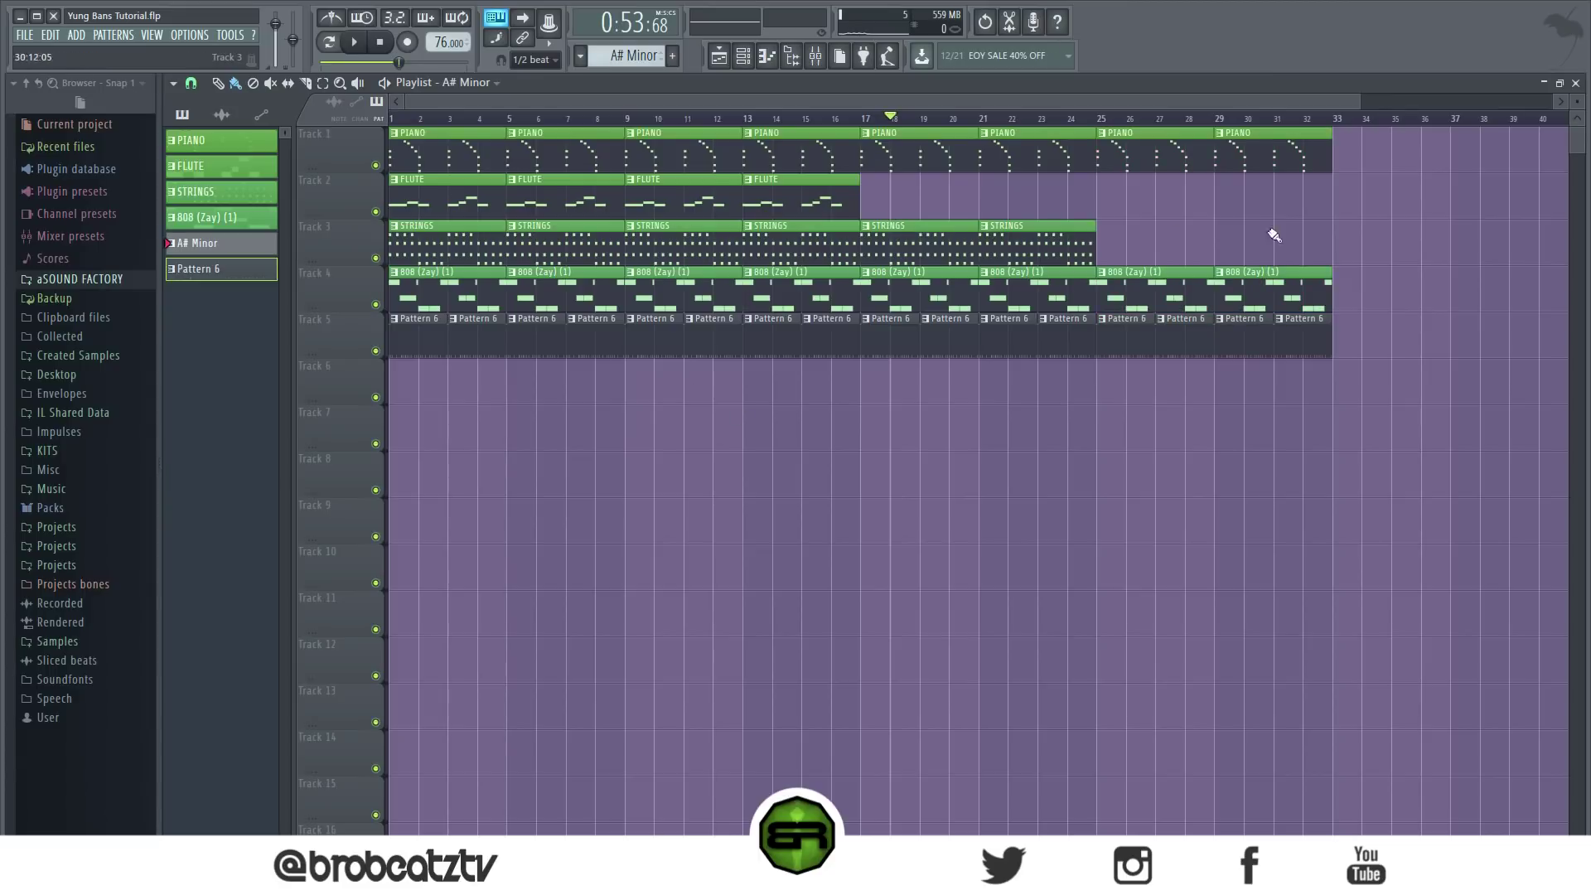
right_click(1281, 286)
right_click(1293, 332)
right_click(1244, 332)
Step: Delete the 808, Pattern 6 and strings clips from bars 1 to 4, leaving only piano and flute in the intro
right_click(454, 274)
right_click(473, 332)
right_click(418, 332)
right_click(439, 244)
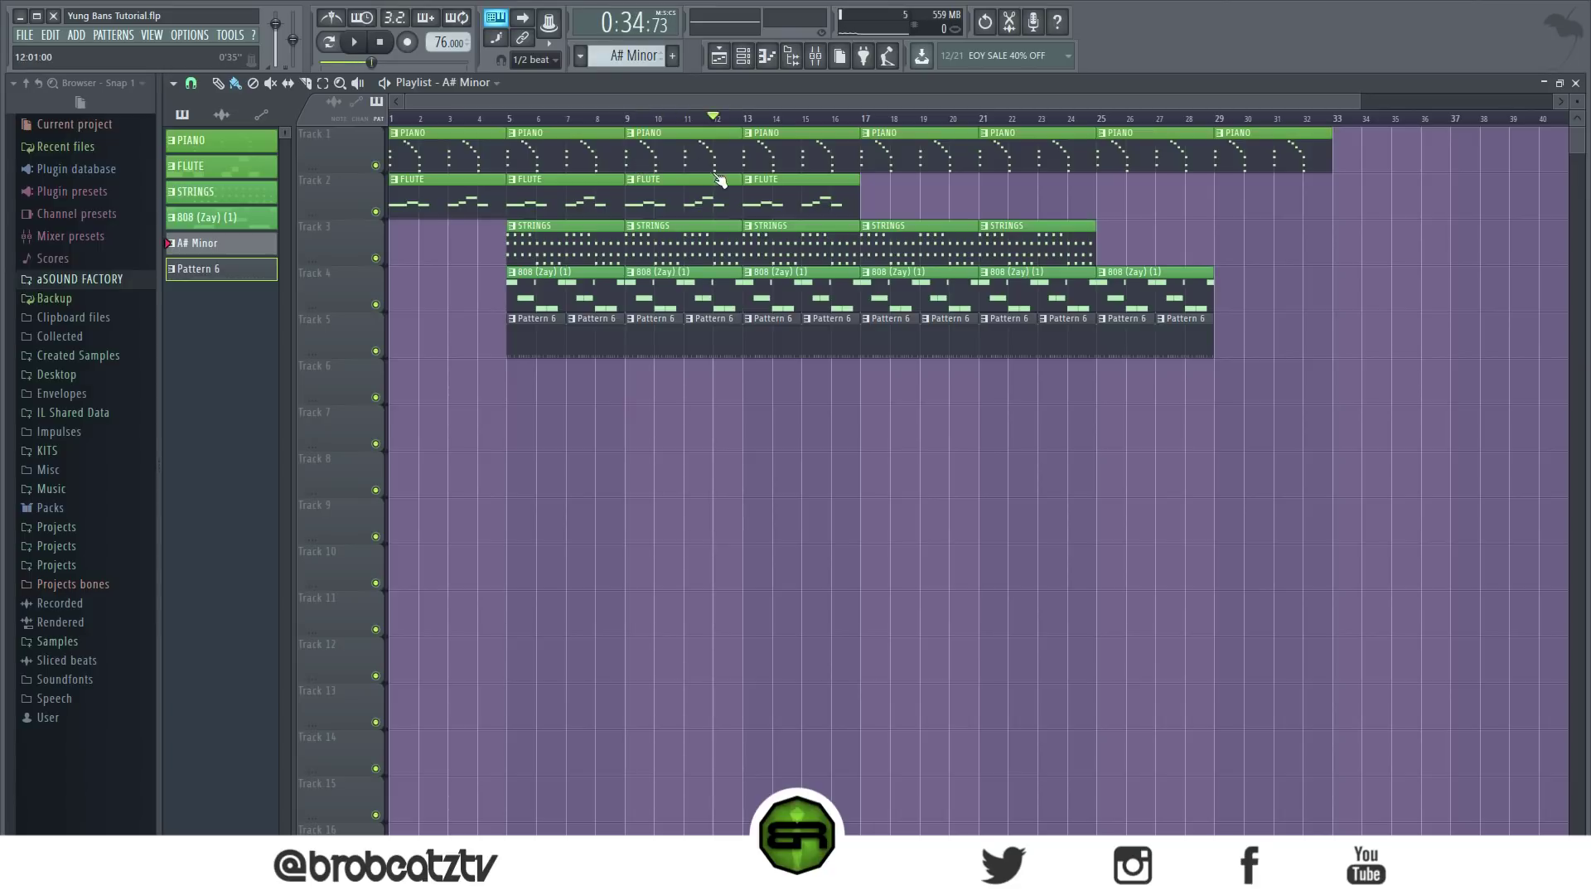
left_click_drag(456, 151, 454, 201)
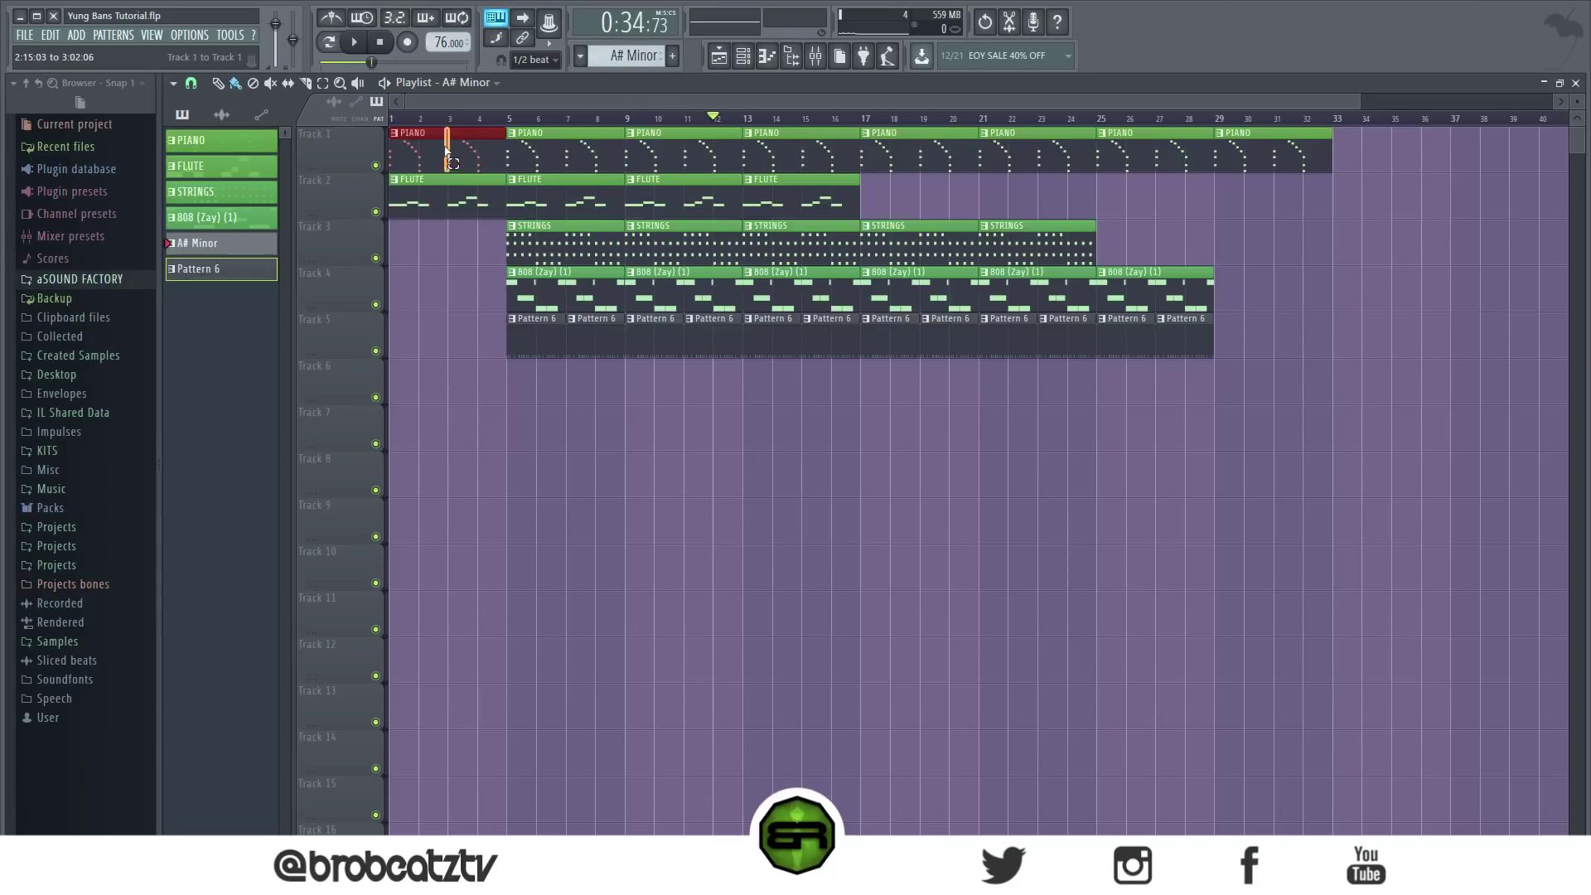
key("ctrl+d")
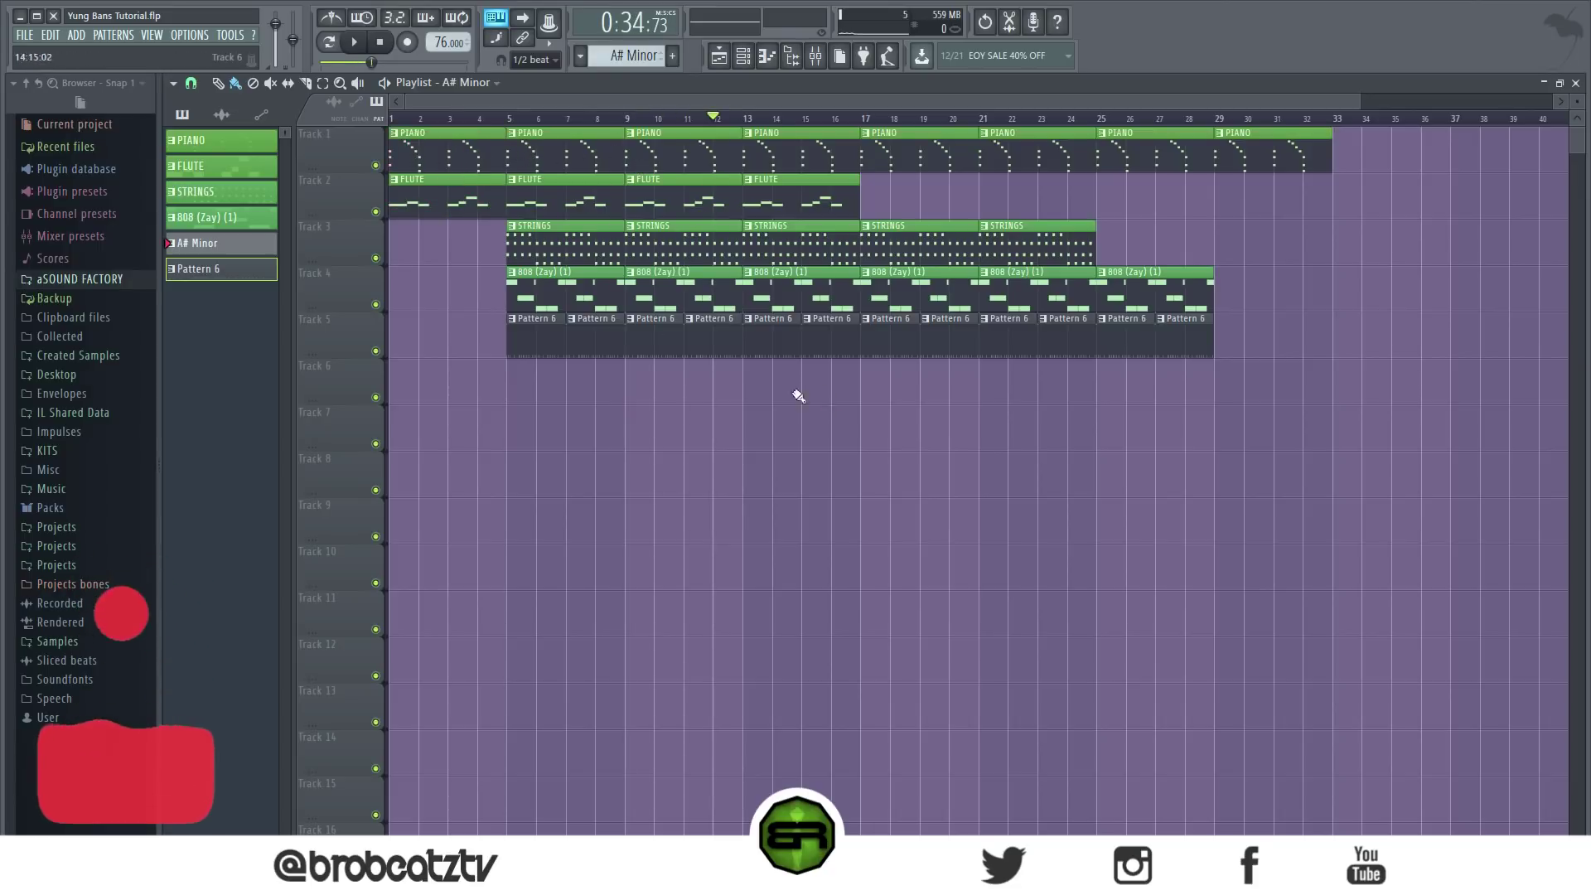
Step: Delete the Pattern 6 clips in bars 13 to 16 and 27 to 28, and the piano clip in bars 29 to 32
right_click(767, 354)
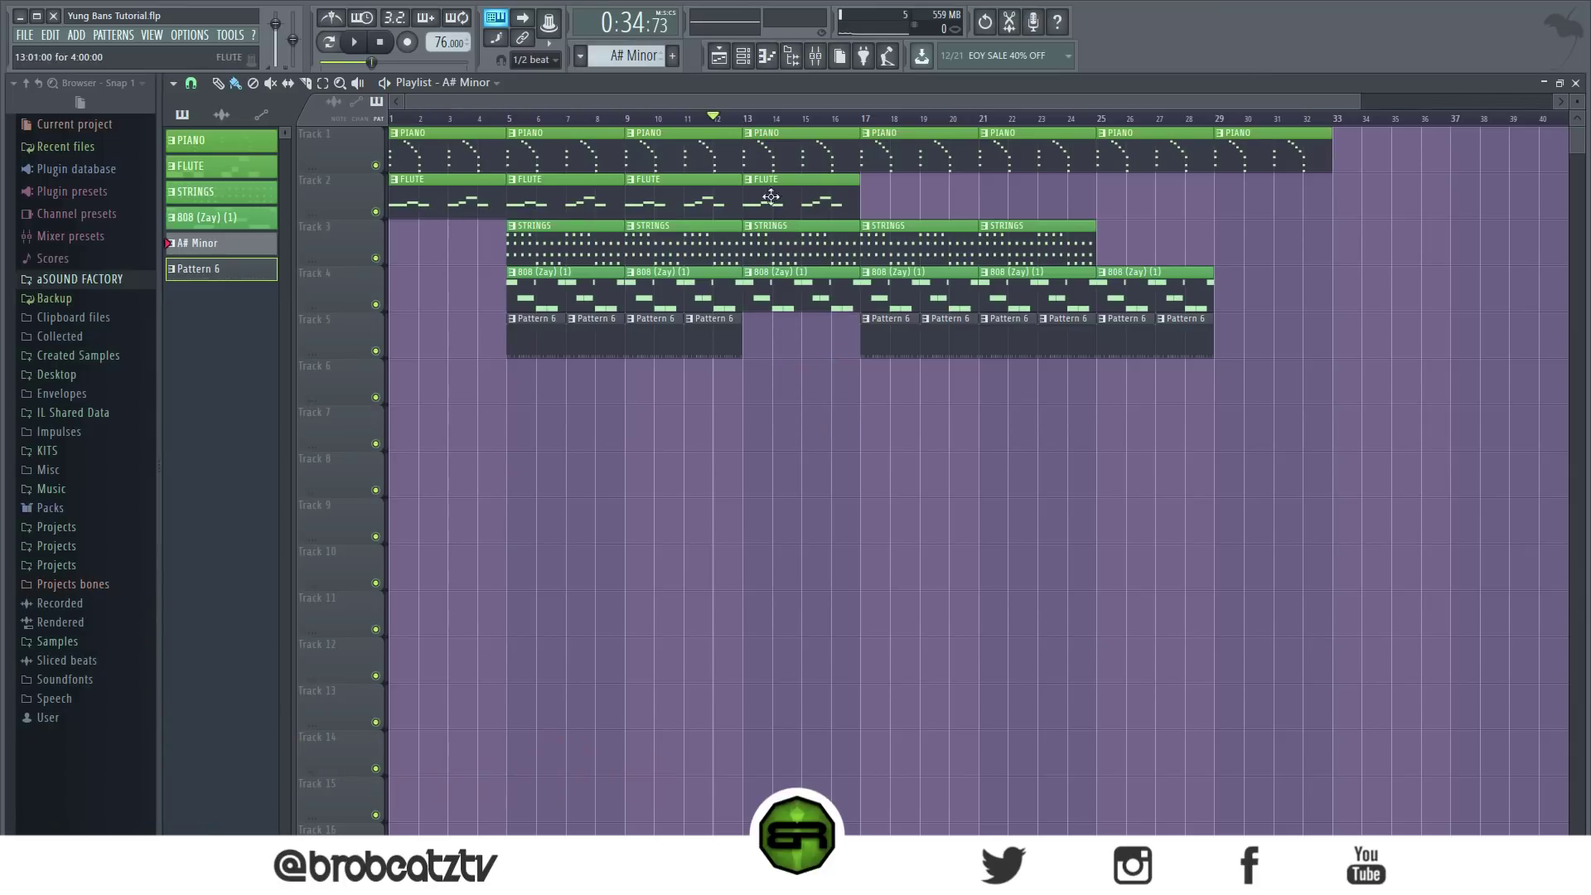
left_click_drag(740, 128, 920, 199)
right_click(1236, 166)
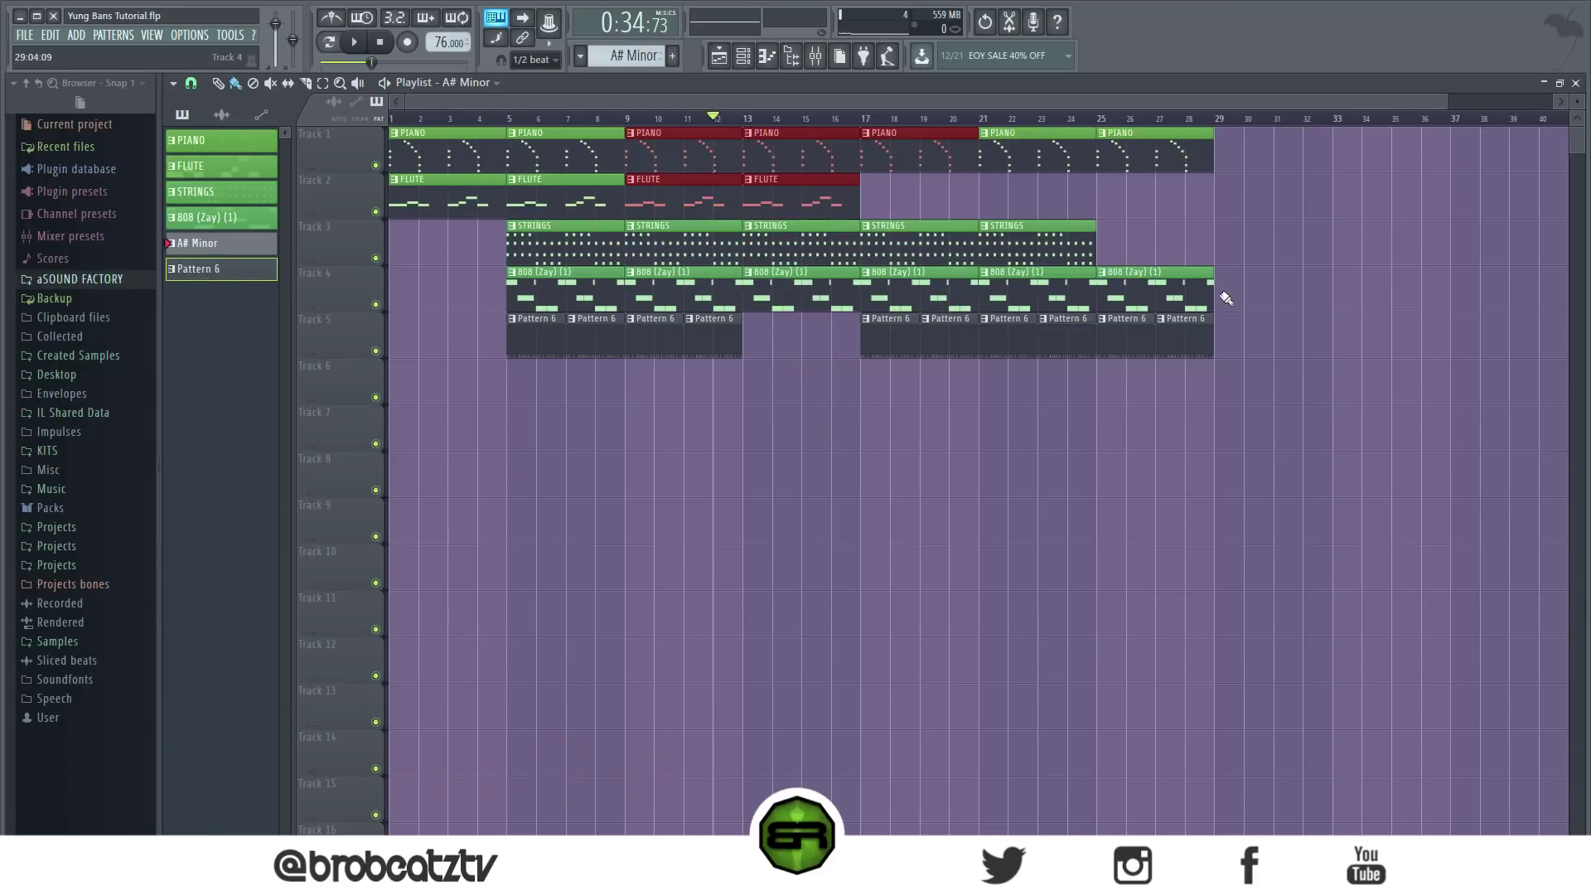
left_click(1228, 396)
right_click(1186, 333)
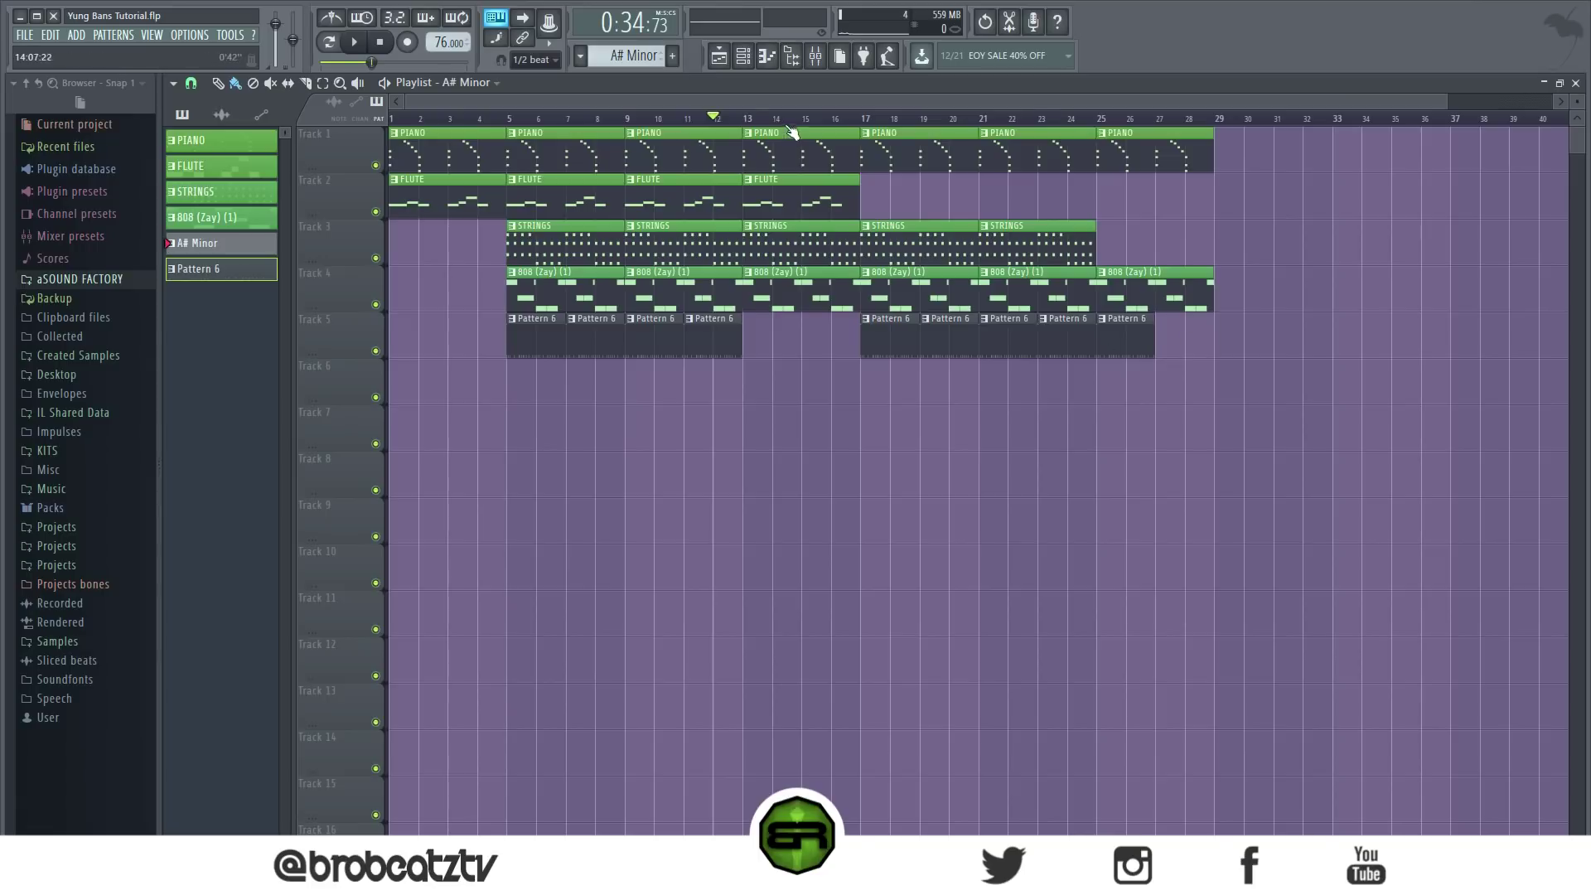
Step: Copy all clips in bars 5 to 28 and place the copy directly after them, starting at bar 29
left_click_drag(748, 120, 1215, 199)
left_click(1304, 238, "ctrl")
left_click_drag(679, 163, 554, 331)
left_click_drag(533, 133, 1303, 357)
left_click_drag(764, 141, 1155, 324)
mouse_move(774, 157)
left_mouse_down()
mouse_move(779, 207)
mouse_move(783, 132)
left_mouse_up()
left_click_drag(531, 139, 1291, 450)
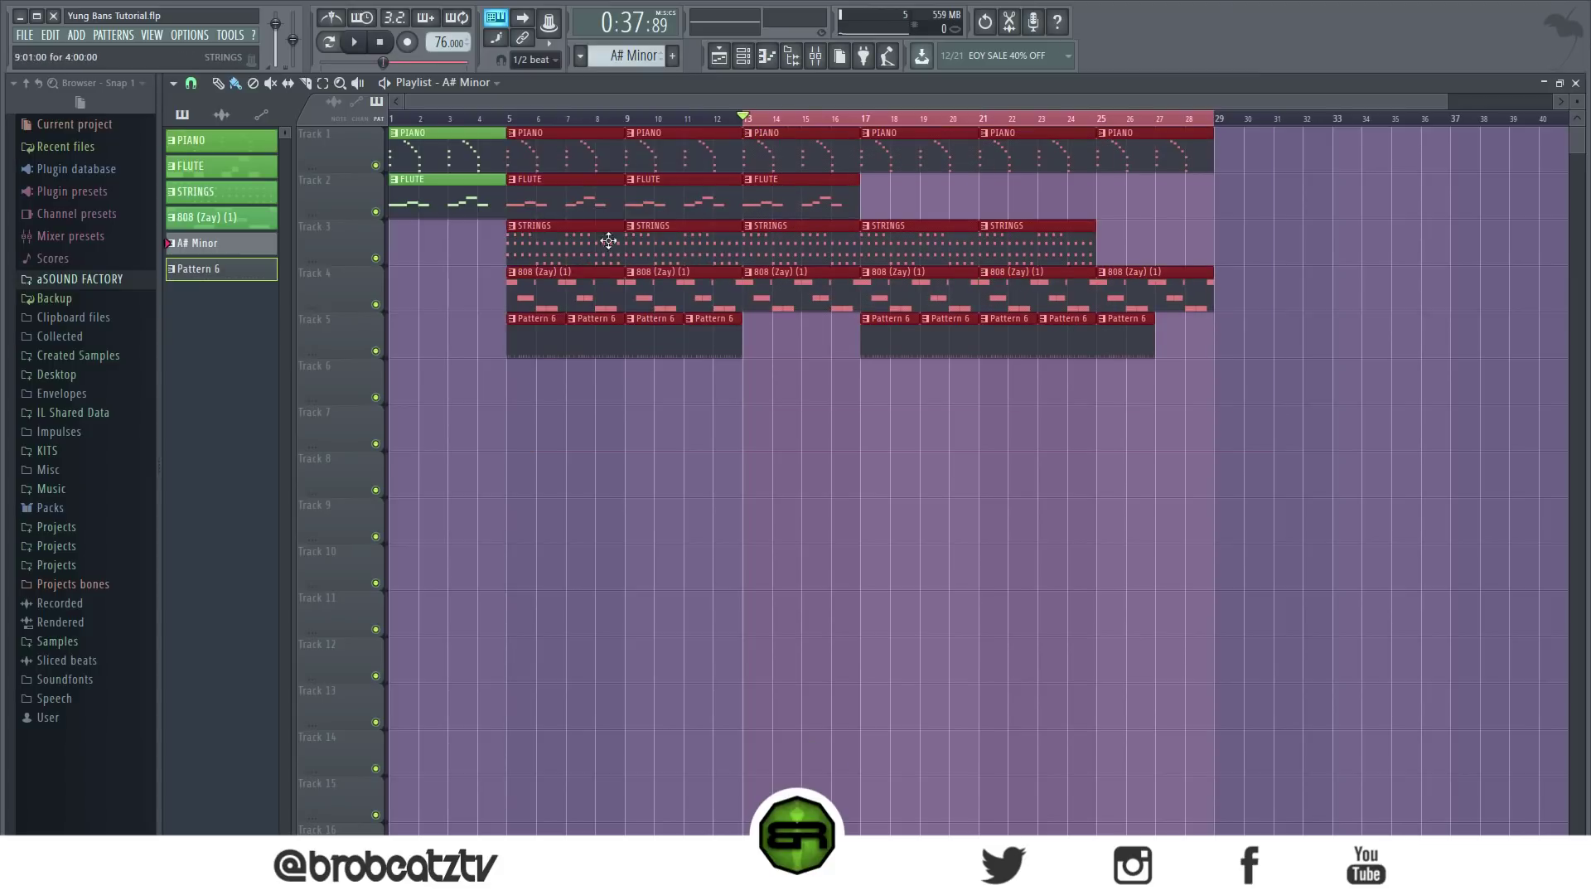
left_click_drag(532, 231, 1200, 228)
mouse_move(1225, 164)
left_mouse_down()
mouse_move(1284, 157)
mouse_move(1250, 153)
left_mouse_up()
scroll(1213, 137, "down", 4)
scroll(1216, 205, "up", 4)
scroll(1219, 124, "down", 4)
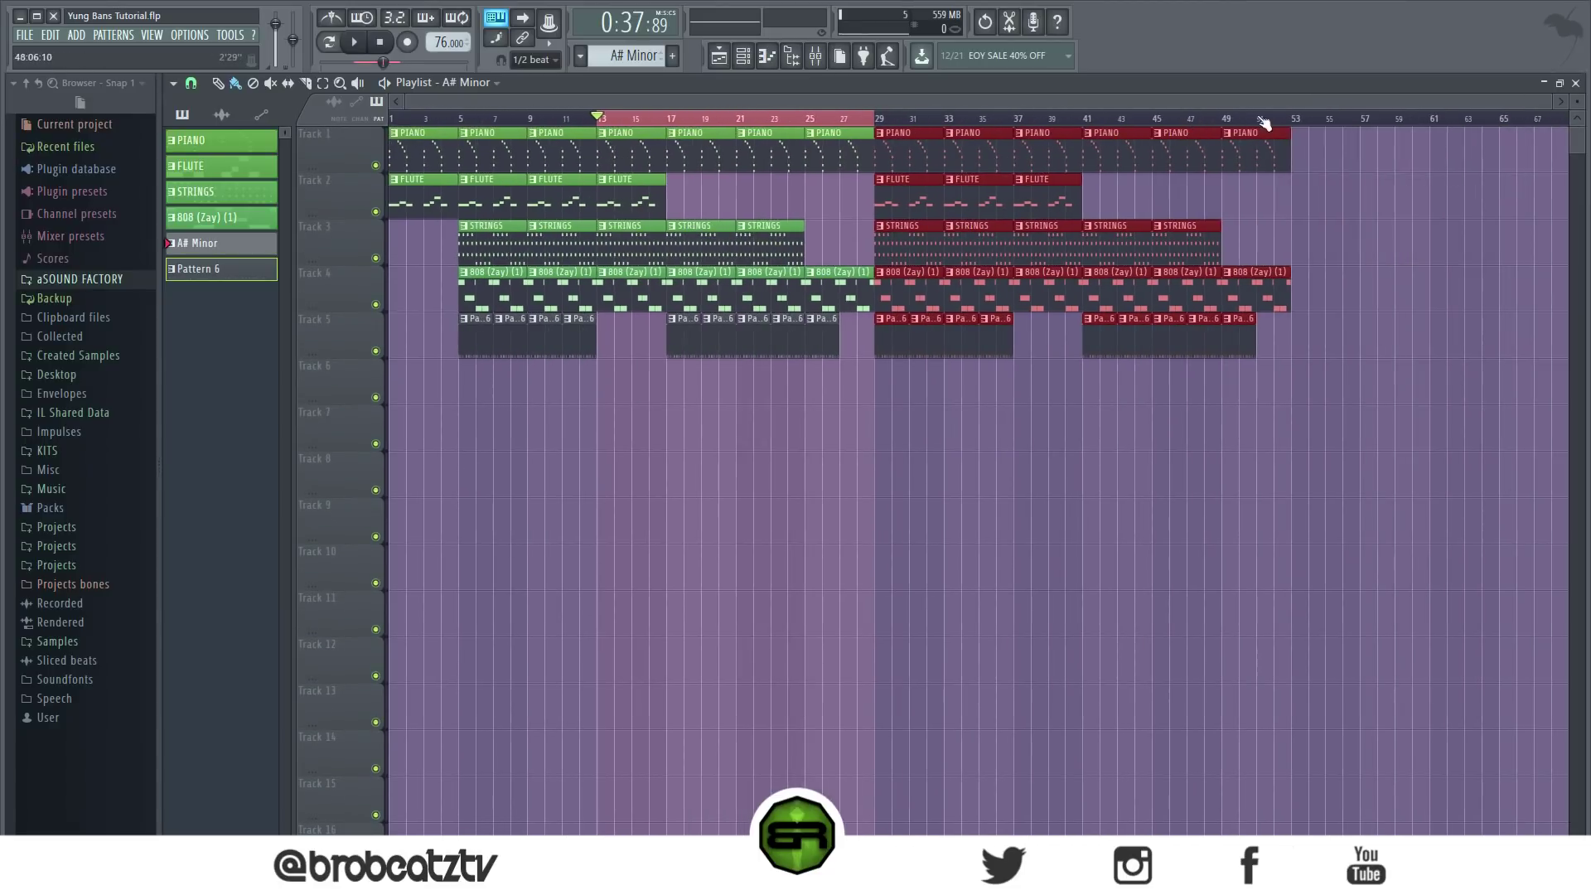
Step: Copy the eight-bar block on all five tracks from bars 29 to 36 to bars 53 to 60 as the final section
left_click(1276, 121)
left_click_drag(1258, 126, 1046, 151)
left_click_drag(919, 150, 984, 336)
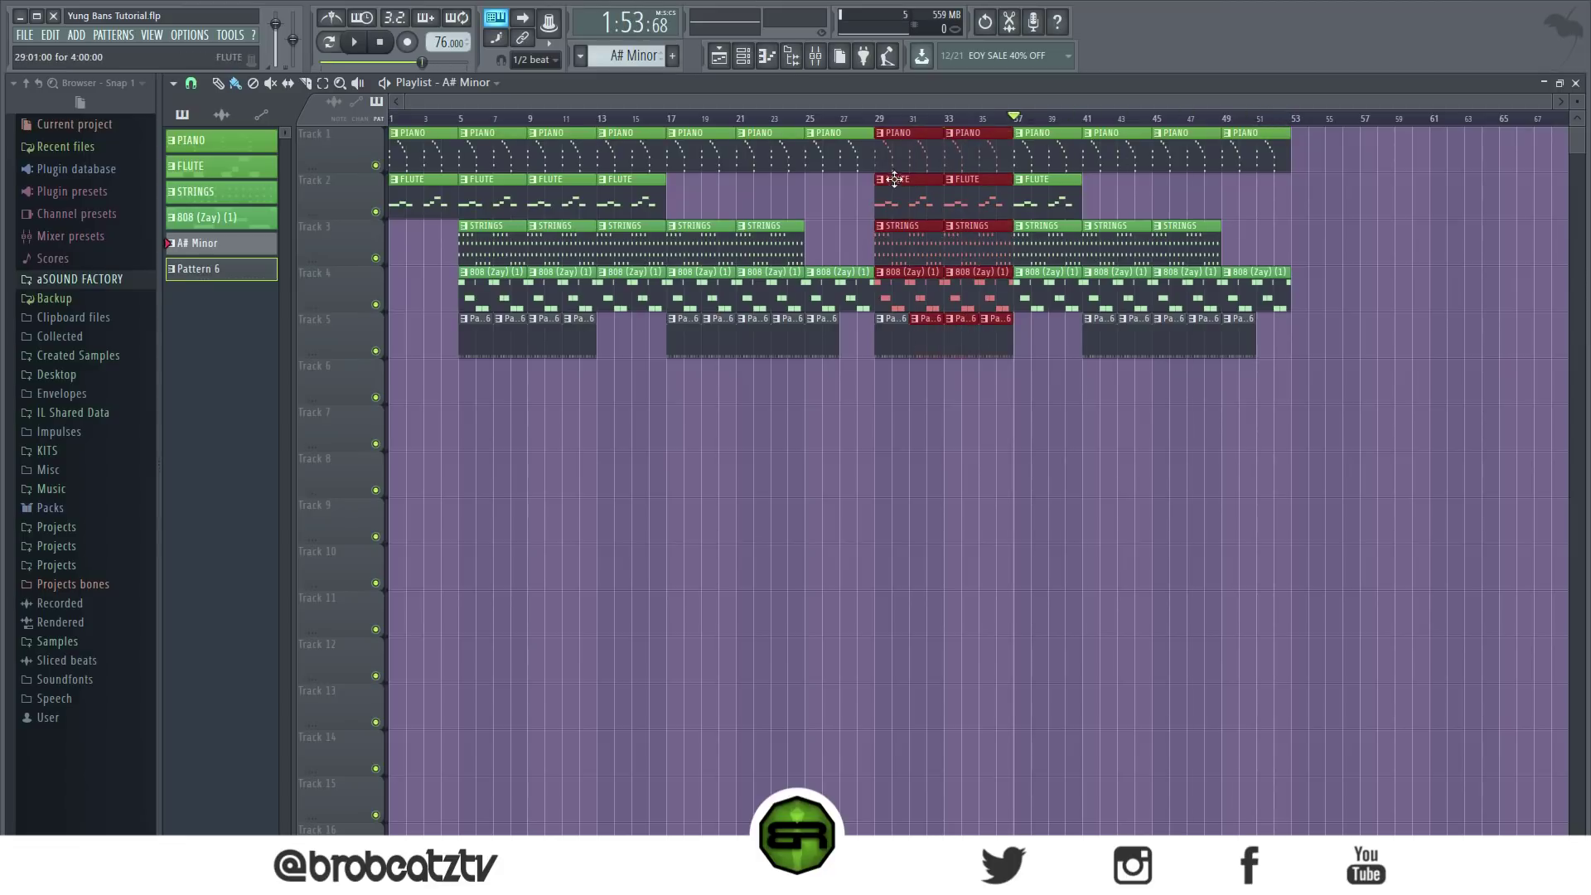
scroll(888, 174, "up", 5)
left_click_drag(894, 102, 1338, 104)
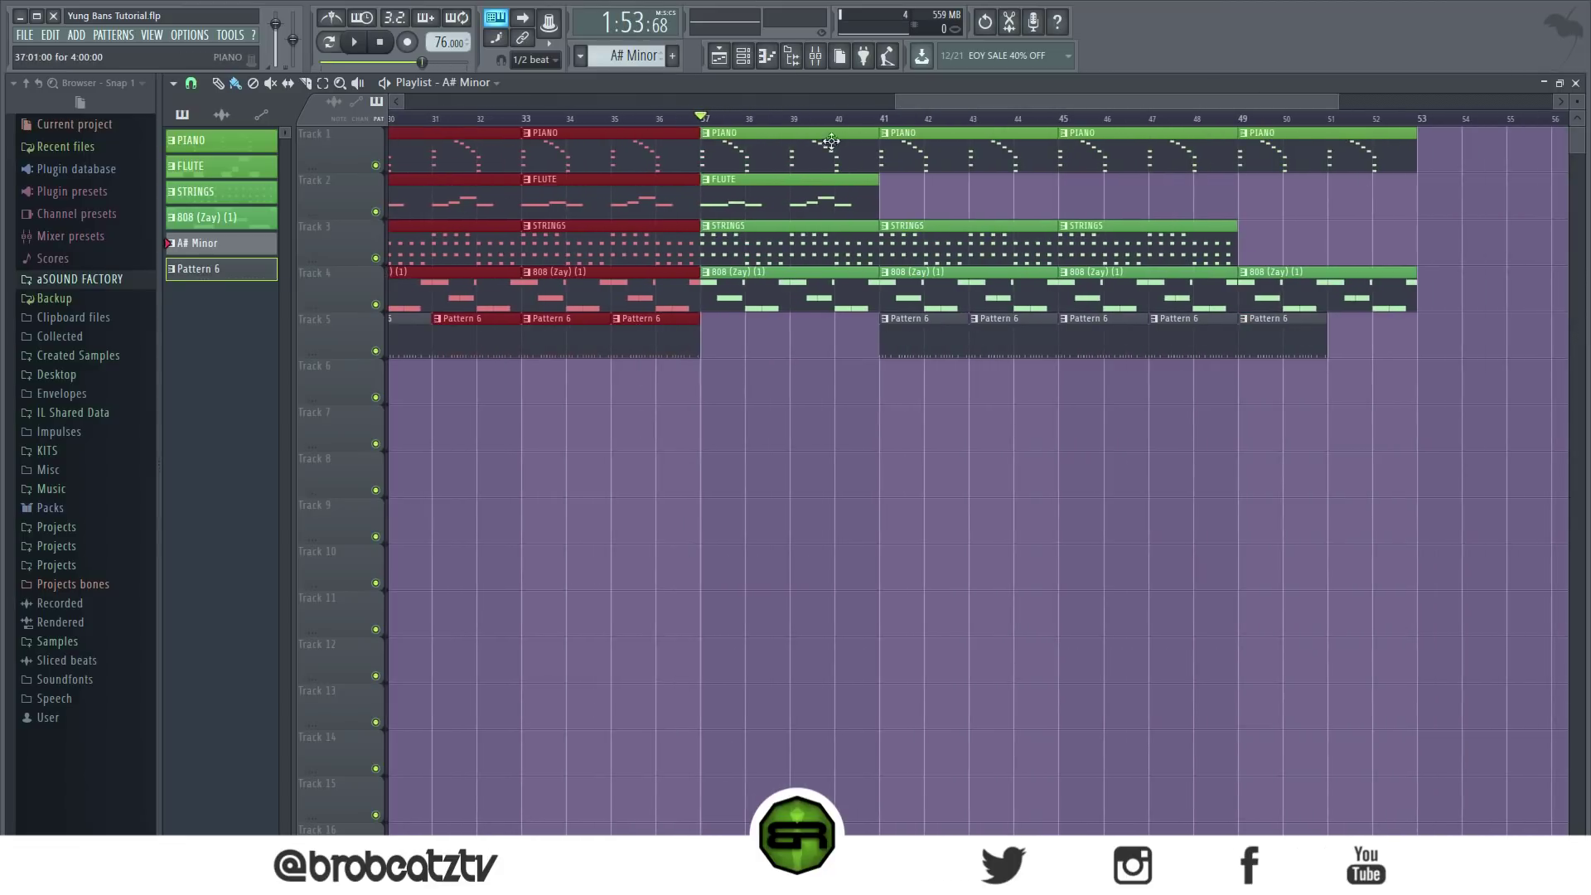
scroll(803, 119, "down", 3)
left_click_drag(873, 133, 935, 292)
left_click_drag(999, 381, 884, 145)
left_click_drag(898, 170, 1314, 171)
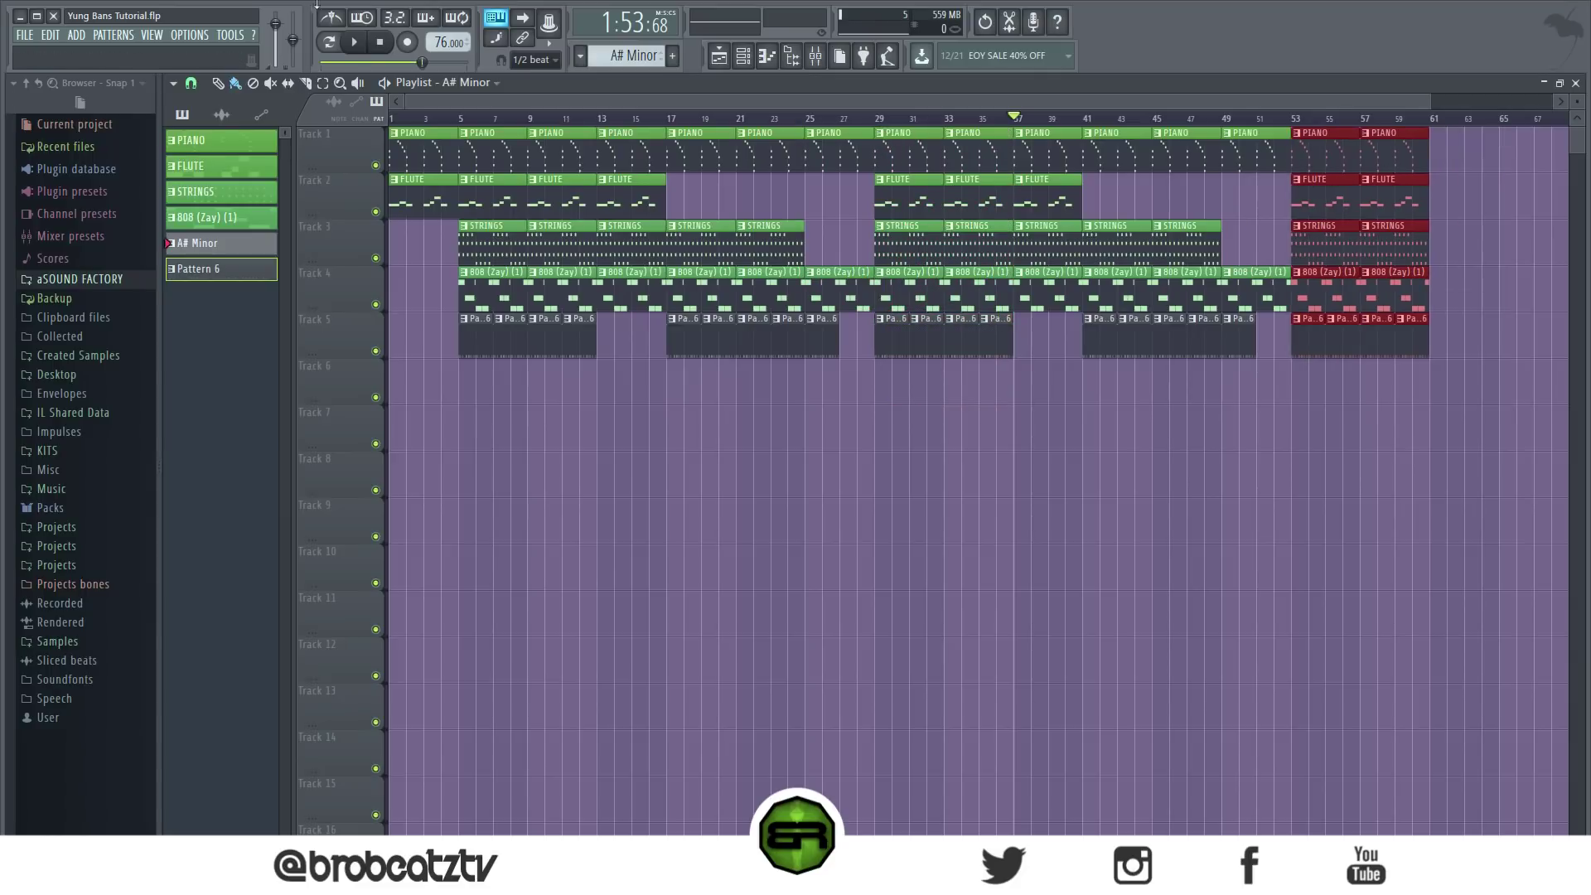
Step: Create a master volume automation clip, add a point at bar 54, and lower the end point to zero for a fade-out
right_click(278, 31)
left_click(325, 127)
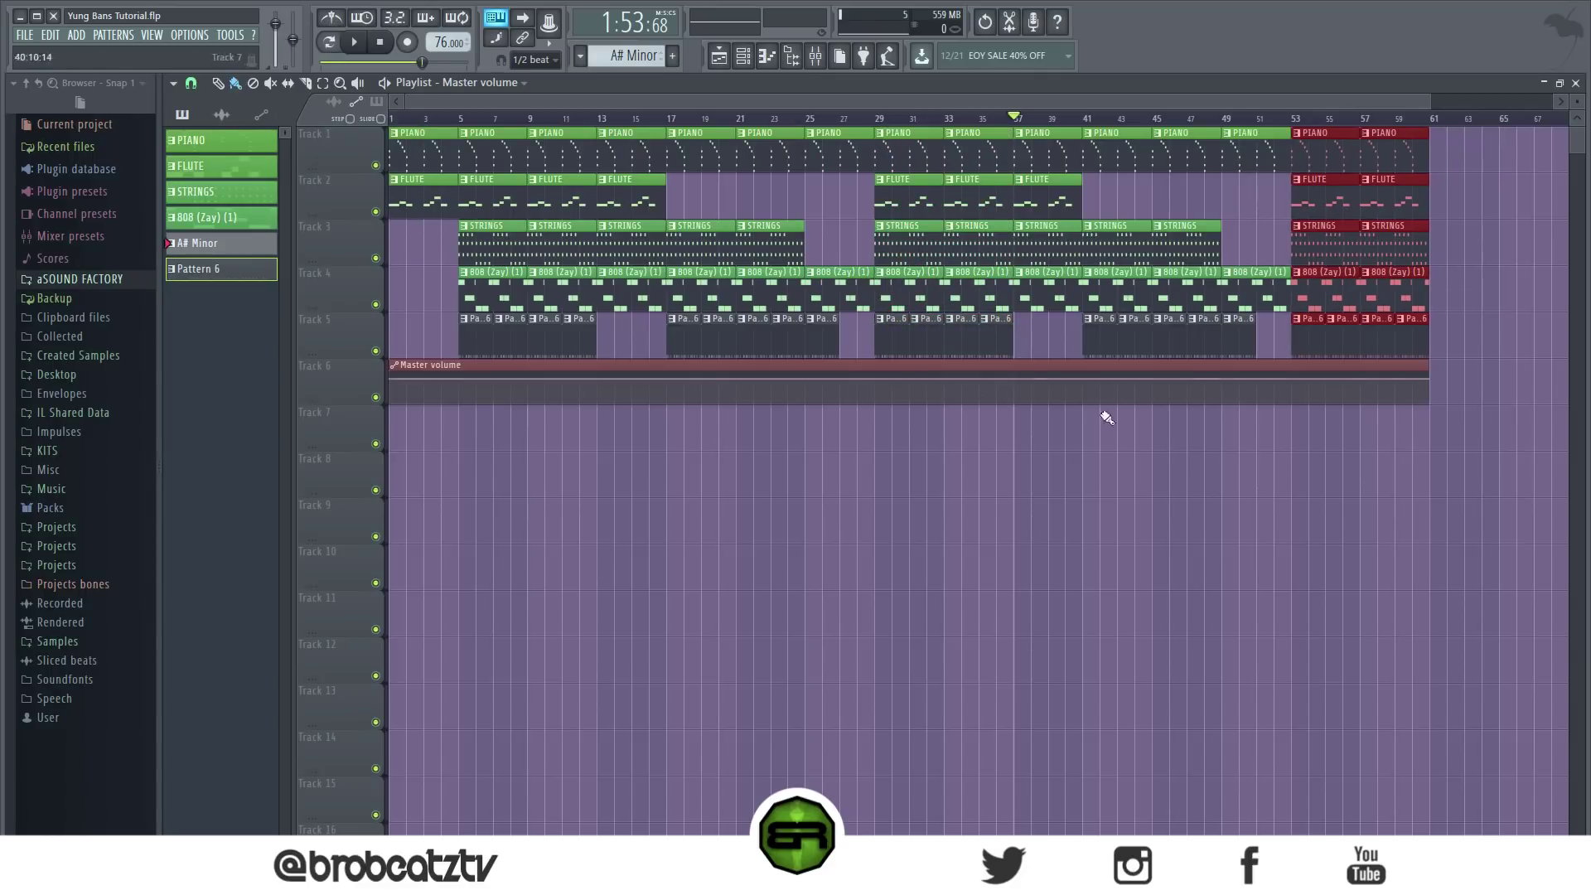
left_click(1317, 386)
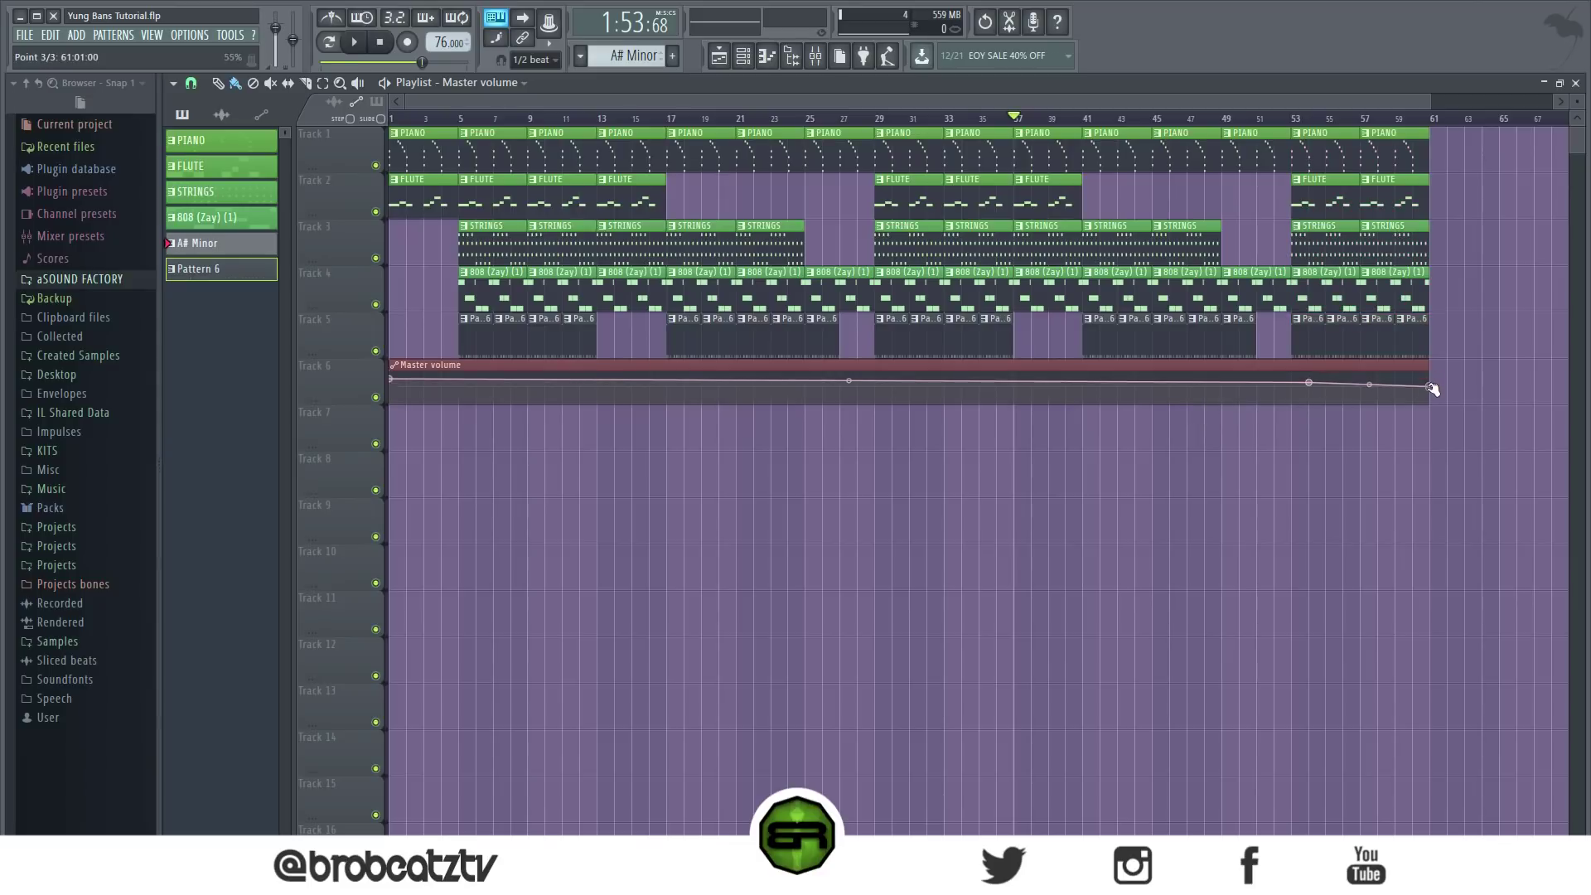
left_click_drag(1313, 384, 1313, 383)
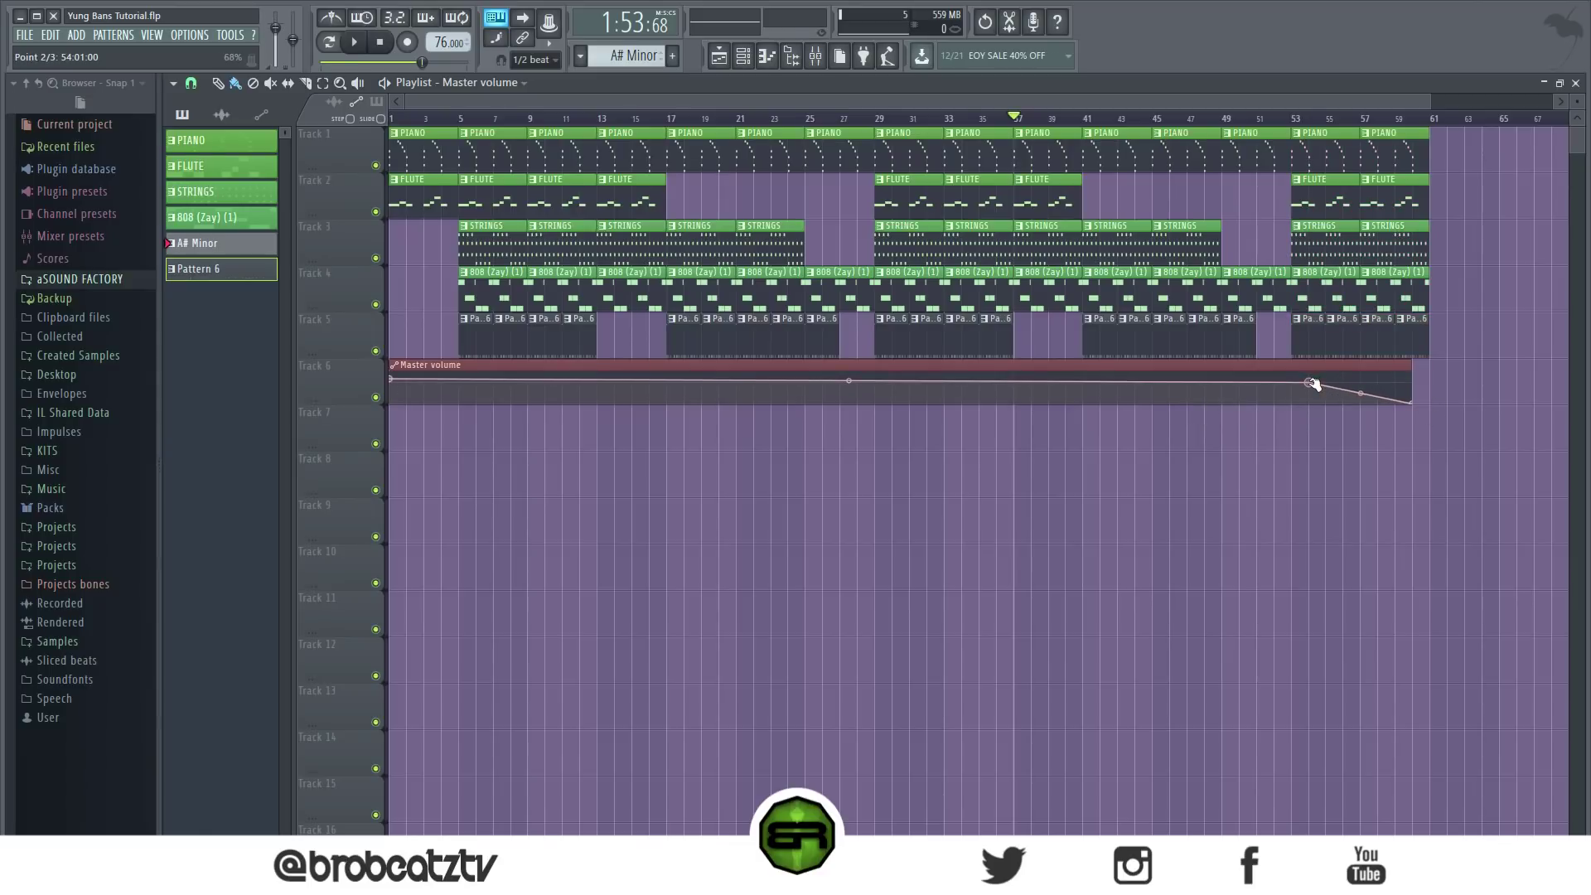
Step: Reset the master volume, then copy its 80% value into the automation point at bar 54 to keep the level flat before the fade
right_click(281, 36)
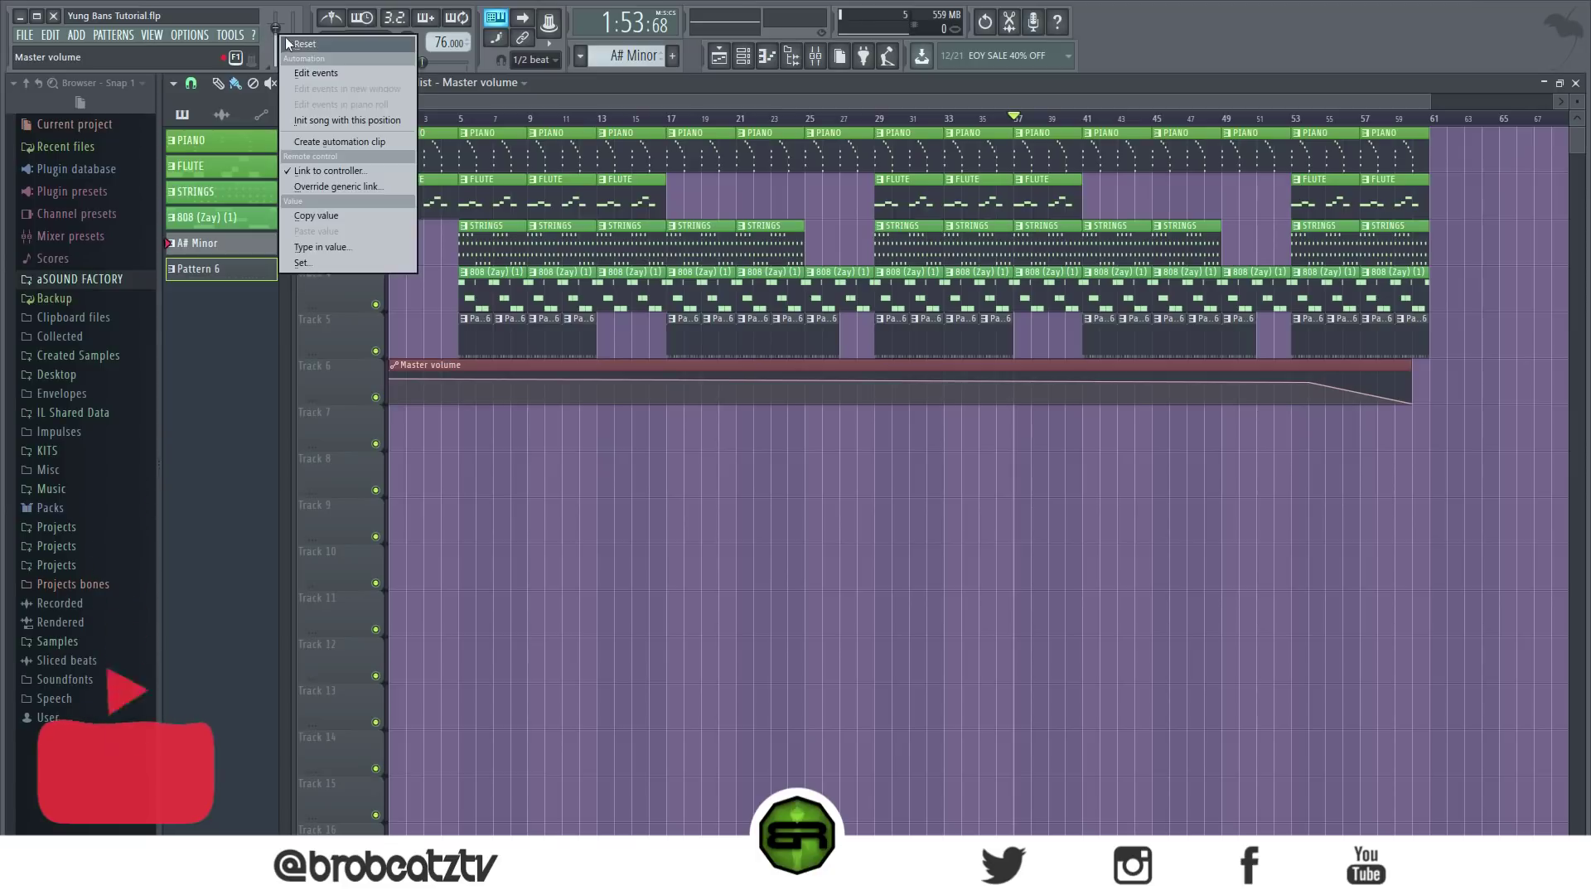
left_click(291, 42)
right_click(270, 27)
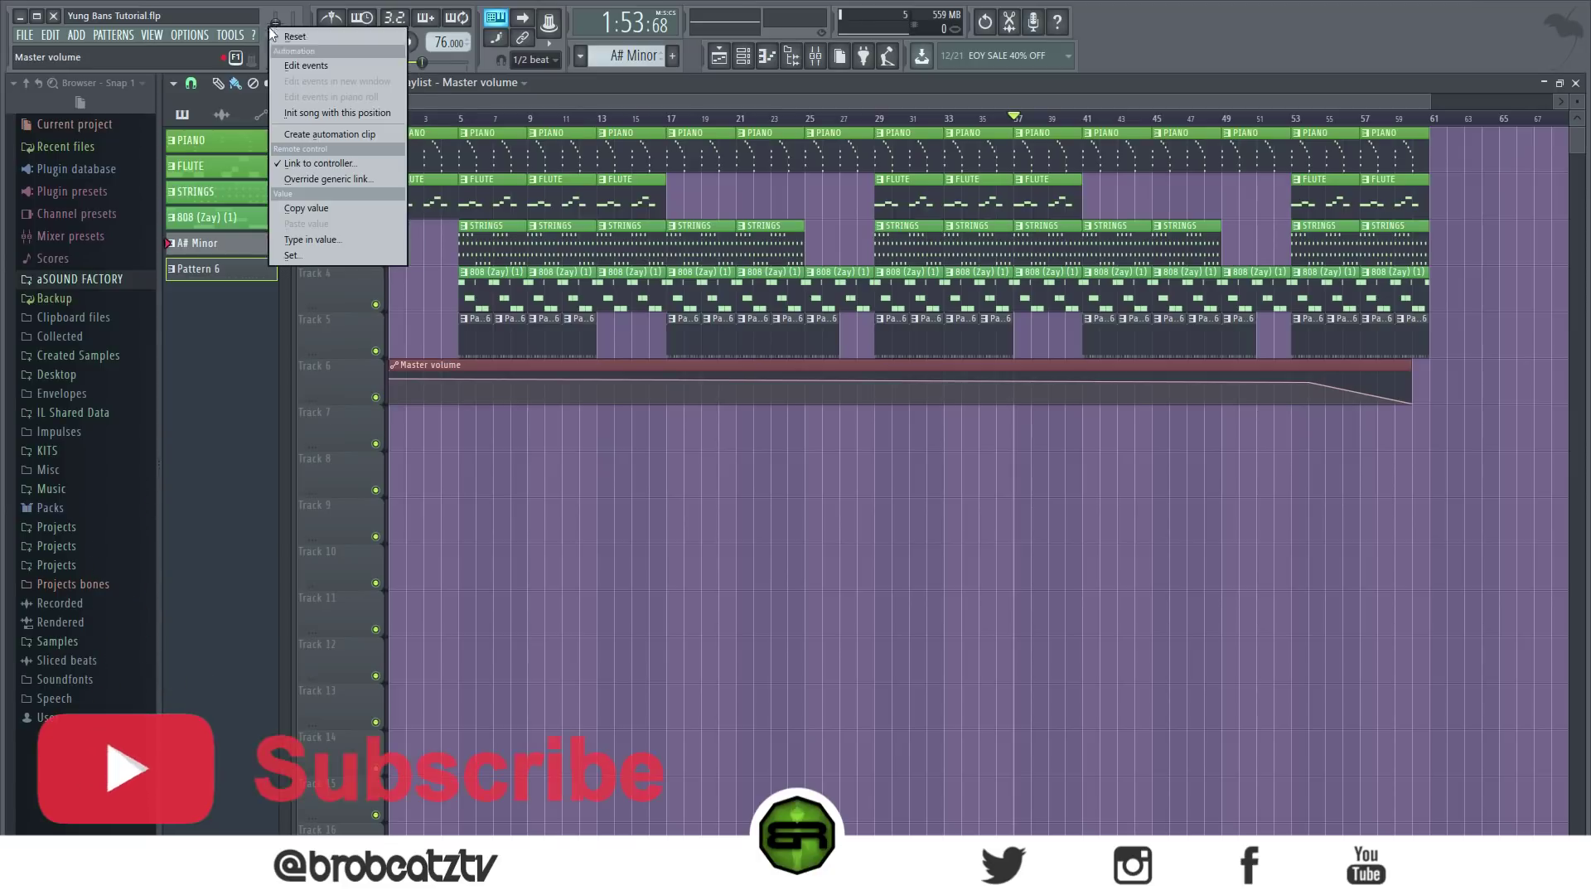
left_click(322, 209)
right_click(1309, 384)
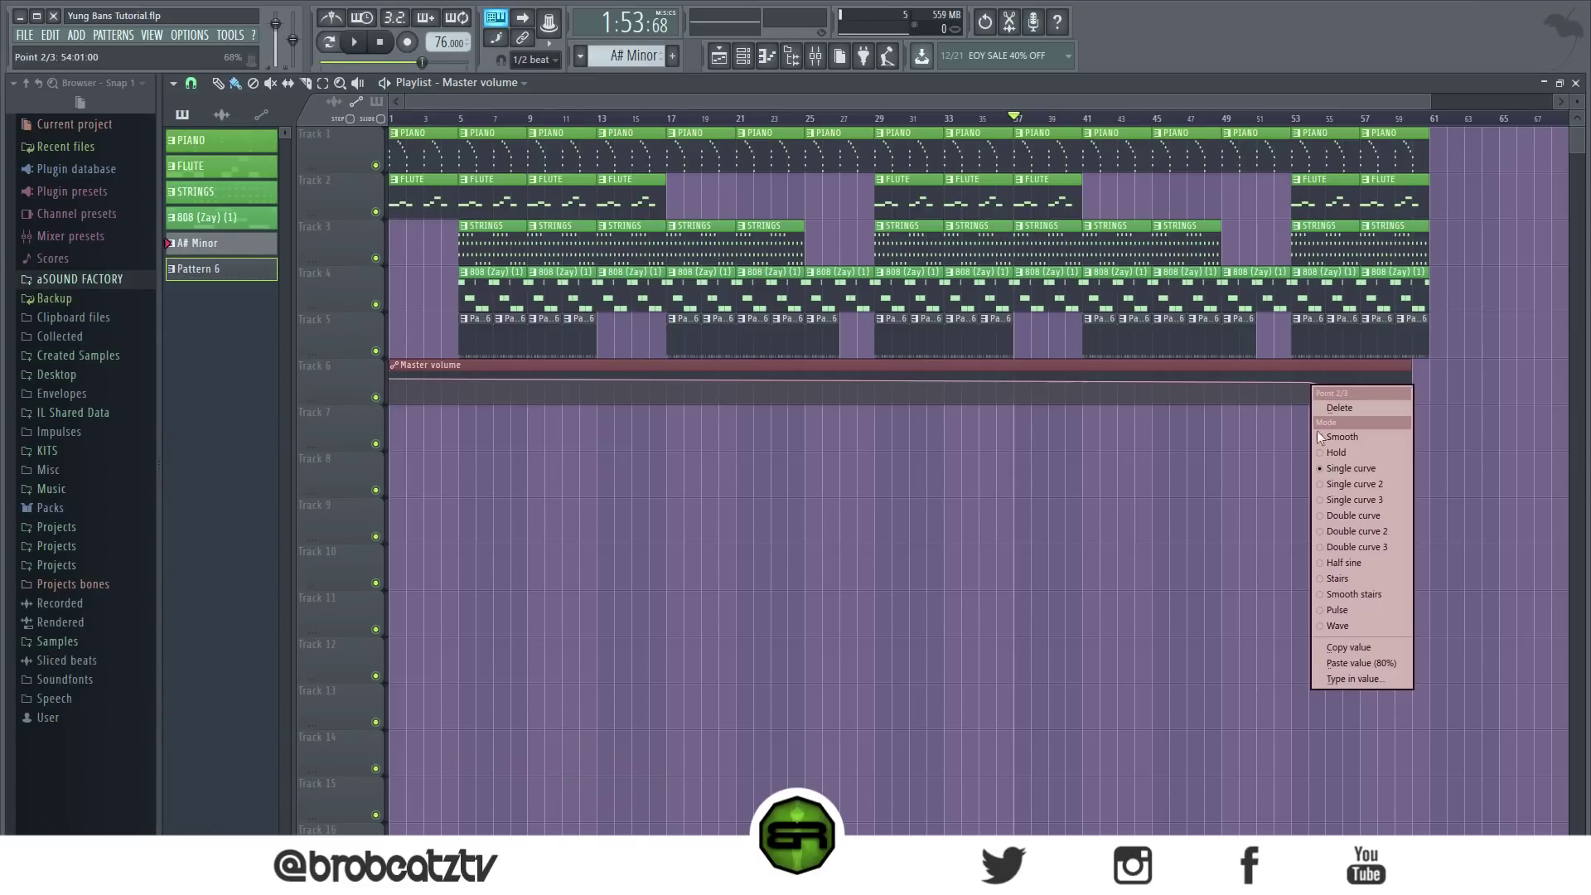
left_click(1357, 664)
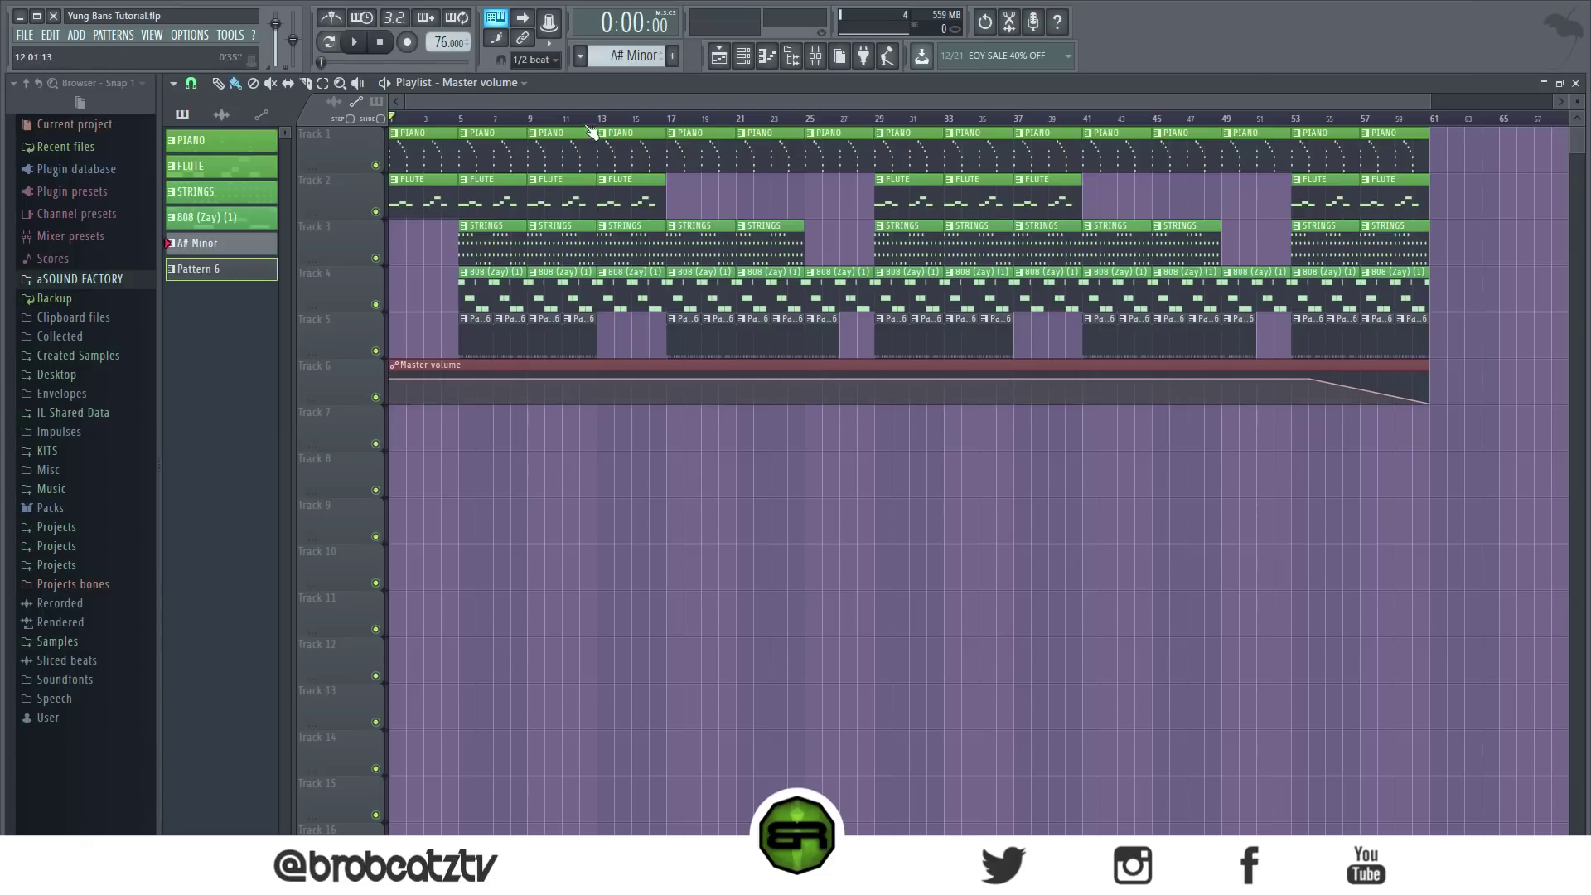
Step: Start song playback and route the channels from PIANO through PBC Perc (5) to mixer tracks 1 to 9
key("space")
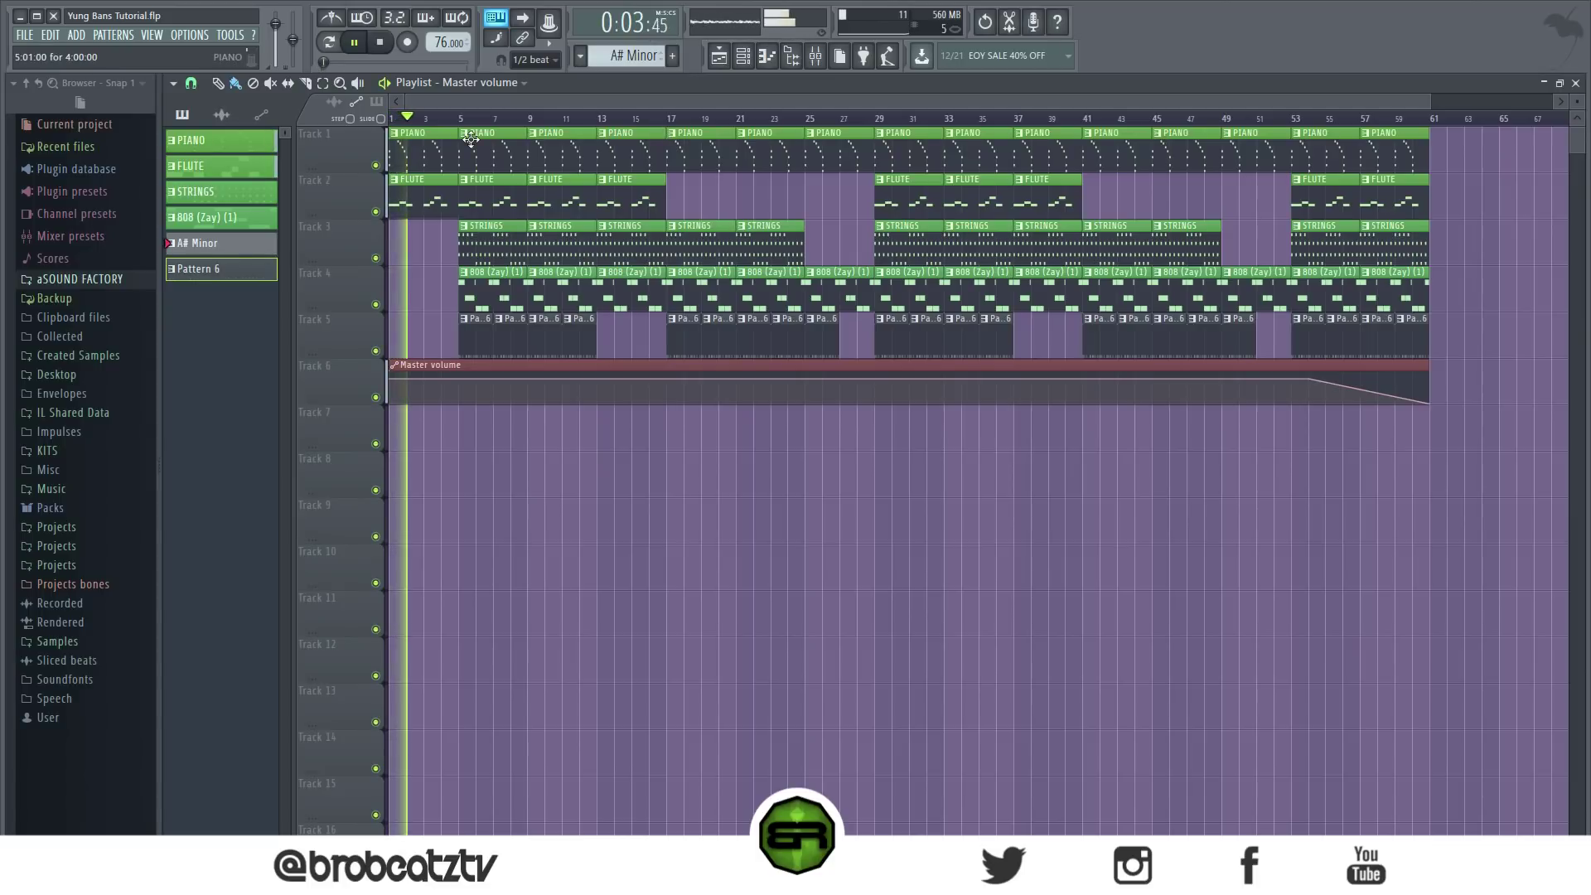
key("F6")
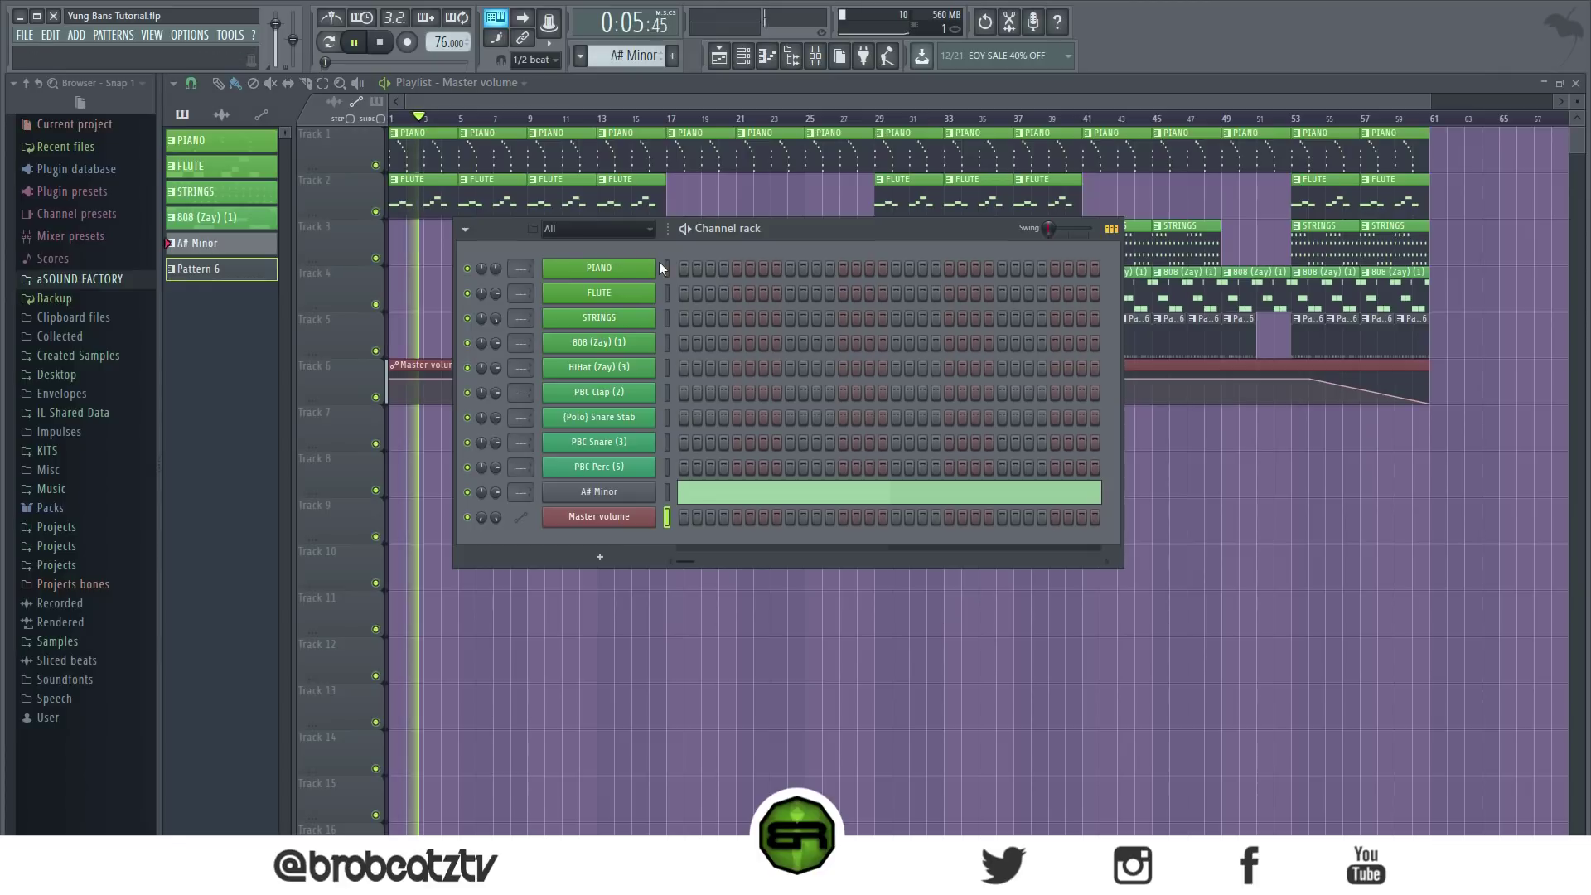
left_click_drag(667, 267, 665, 460)
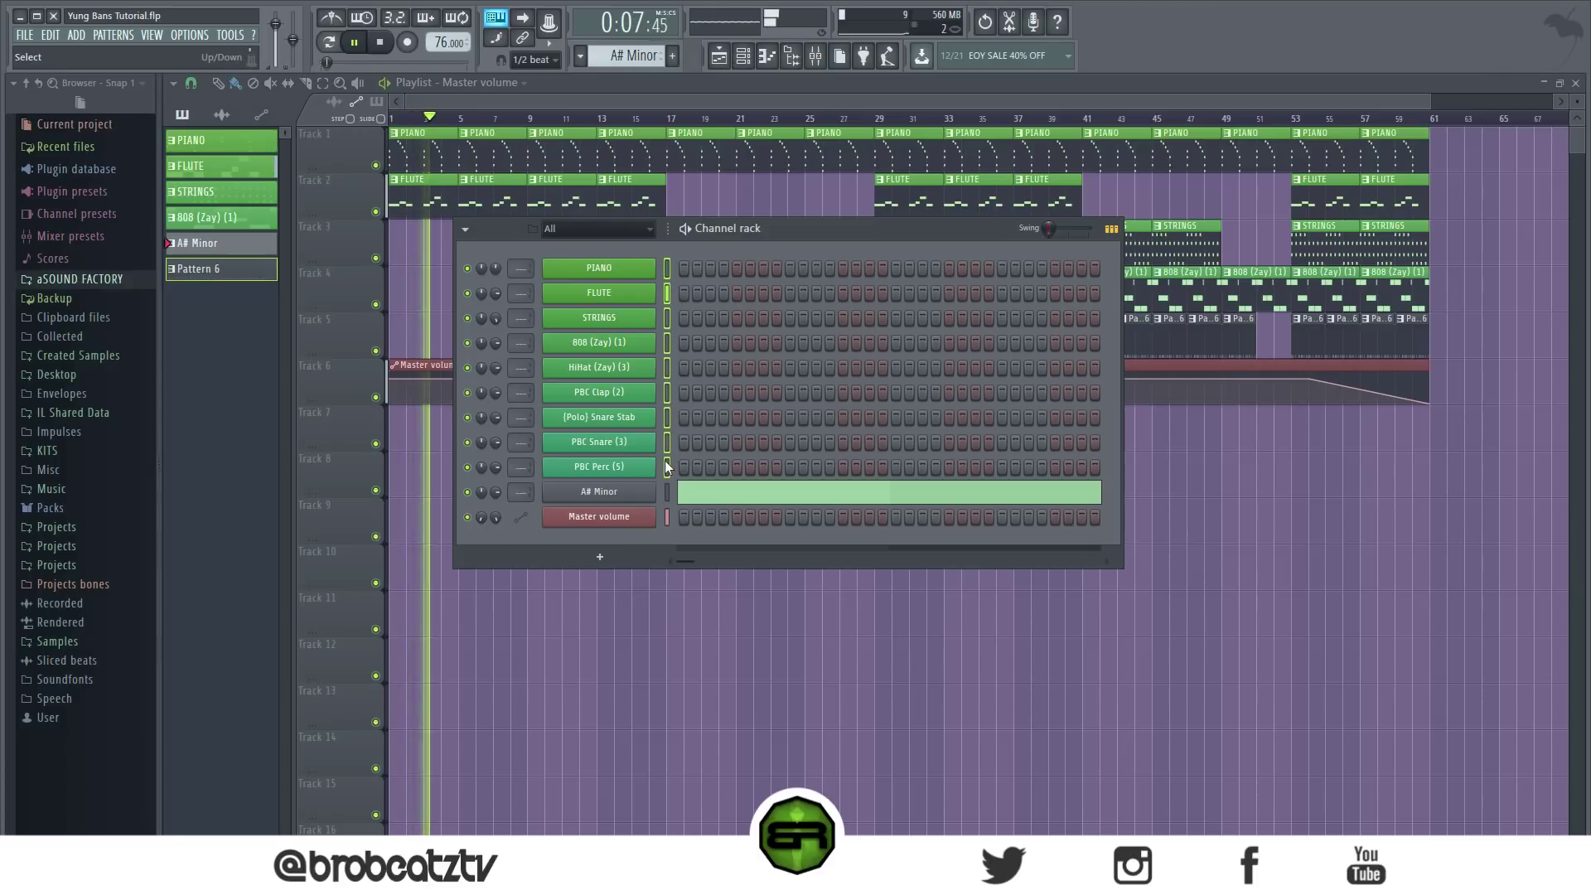
key("ctrl+l")
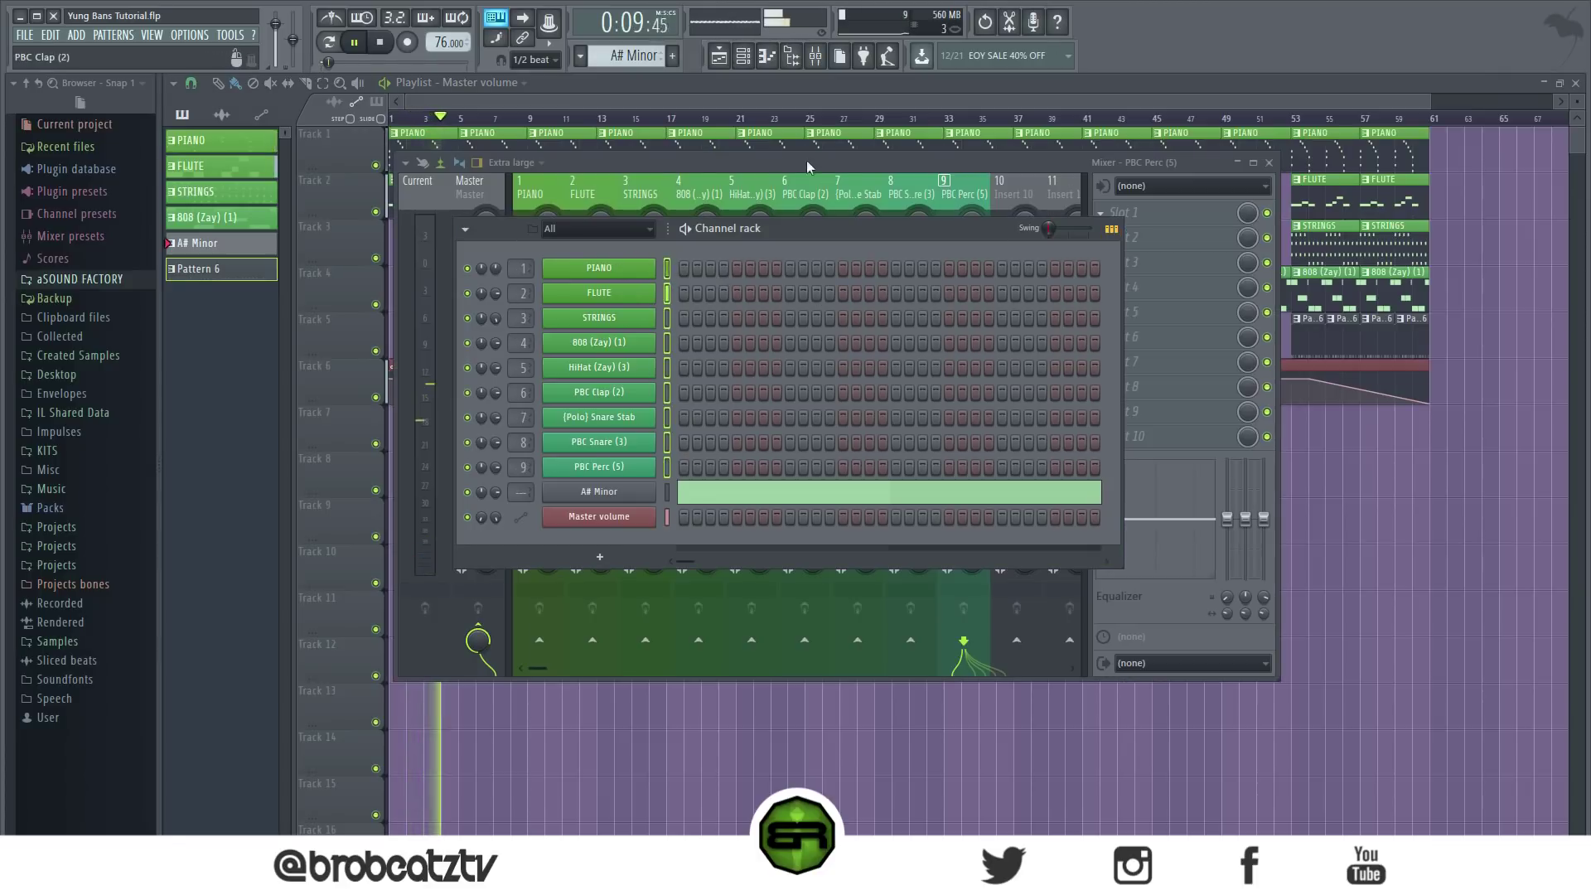
Step: Lower the FLUTE track's level in the mixer and adjust the STRINGS track's stereo separation
left_click(763, 161)
left_click_drag(597, 307, 672, 336)
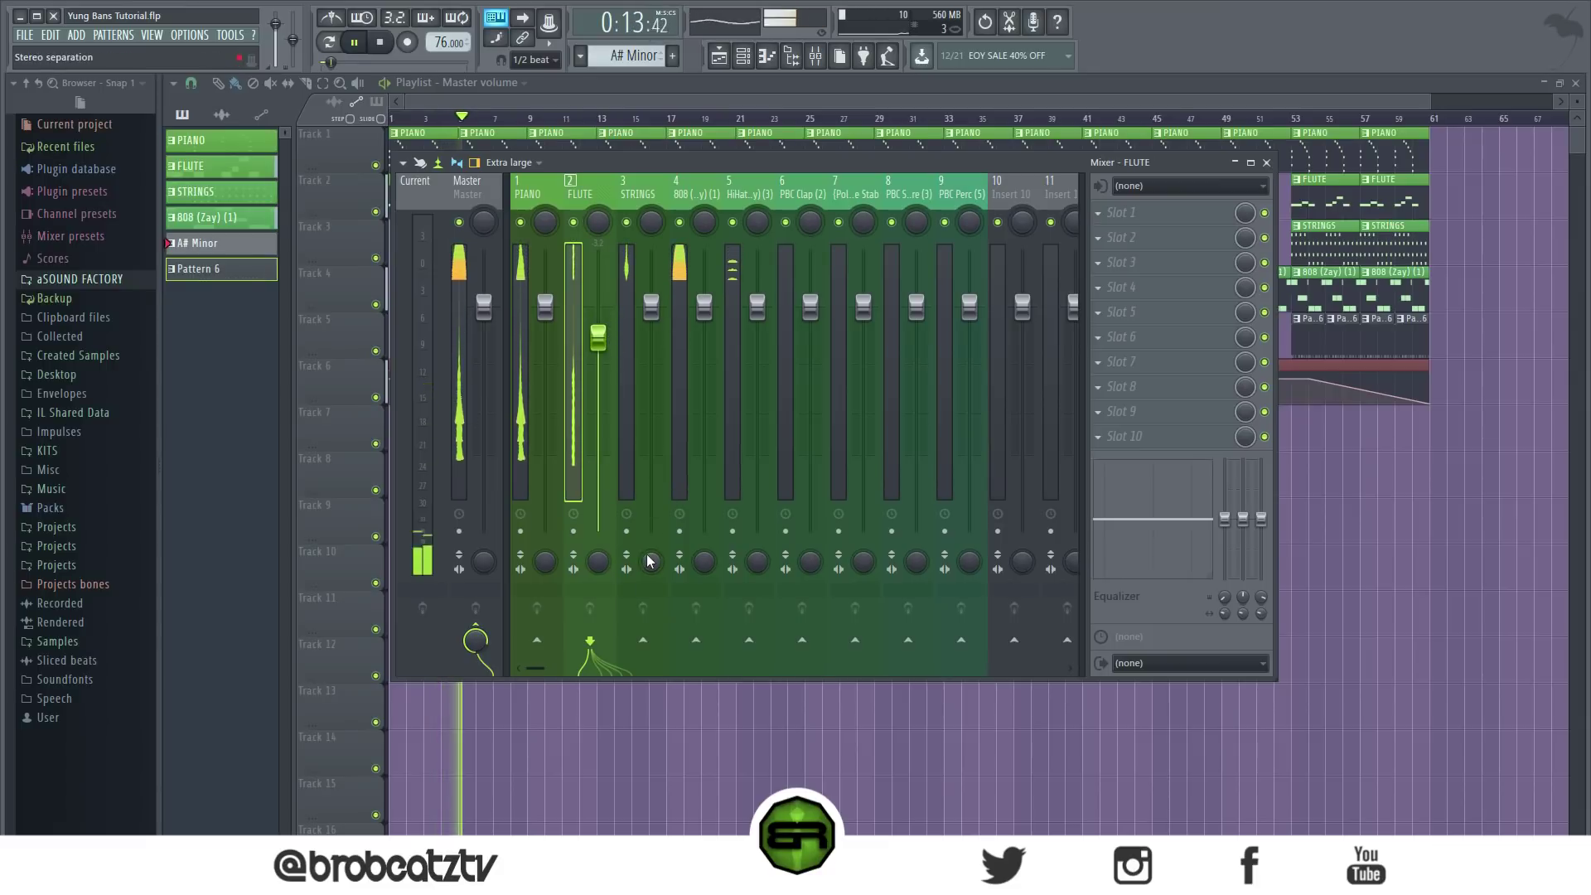
left_click(628, 472)
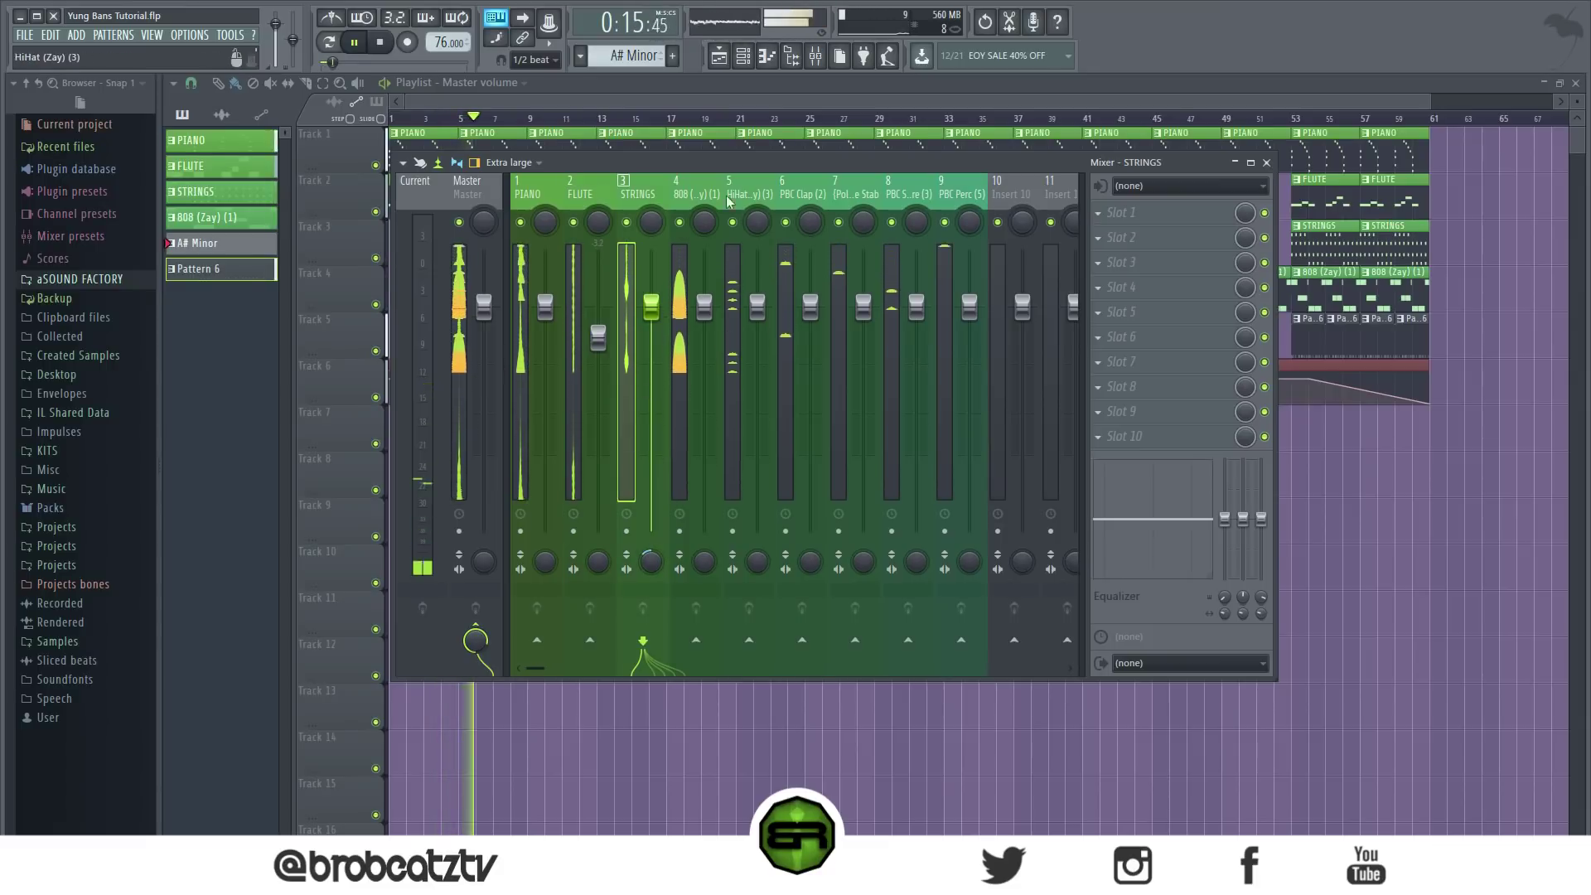
key("F9")
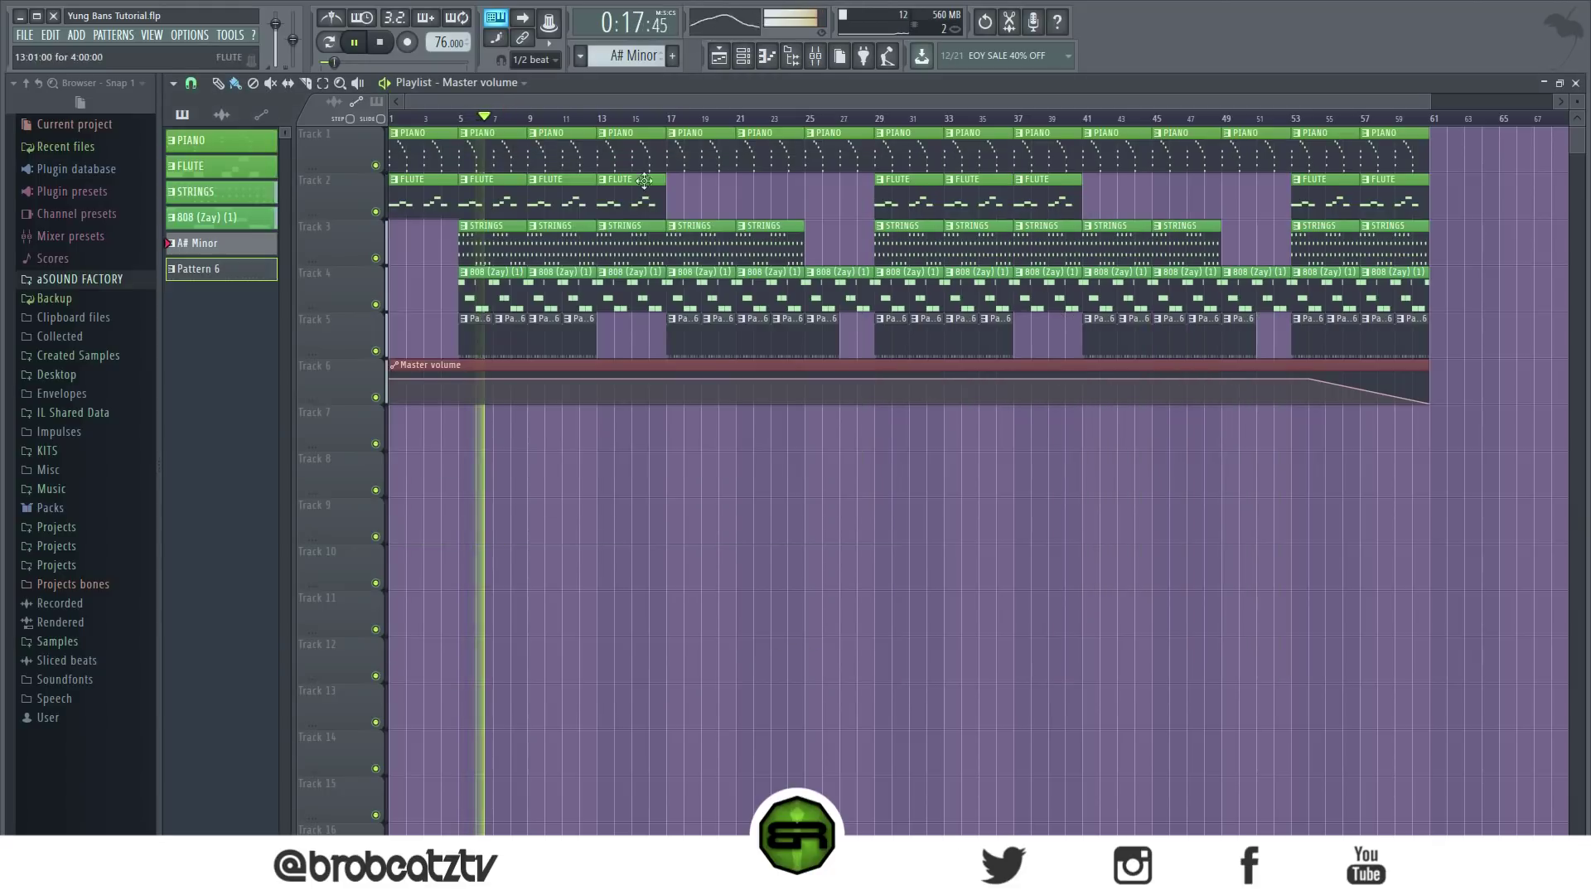
Step: Lower the FLUTE and STRINGS levels, cut the flute's low EQ band, and slightly adjust the PBC Snare (3) EQ
left_click(817, 57)
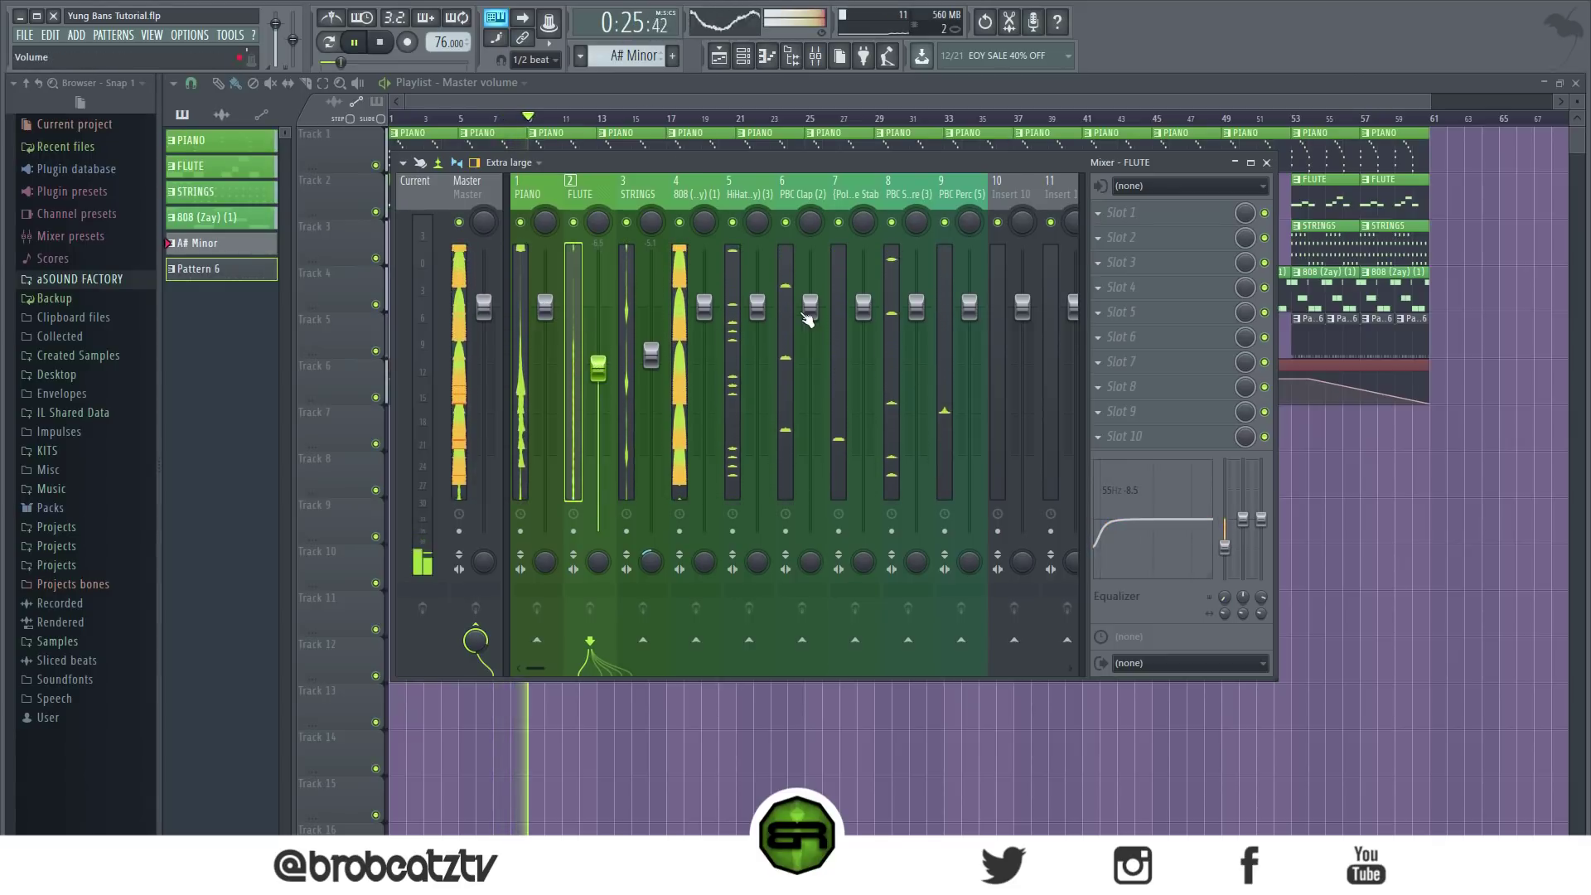
left_click(895, 317)
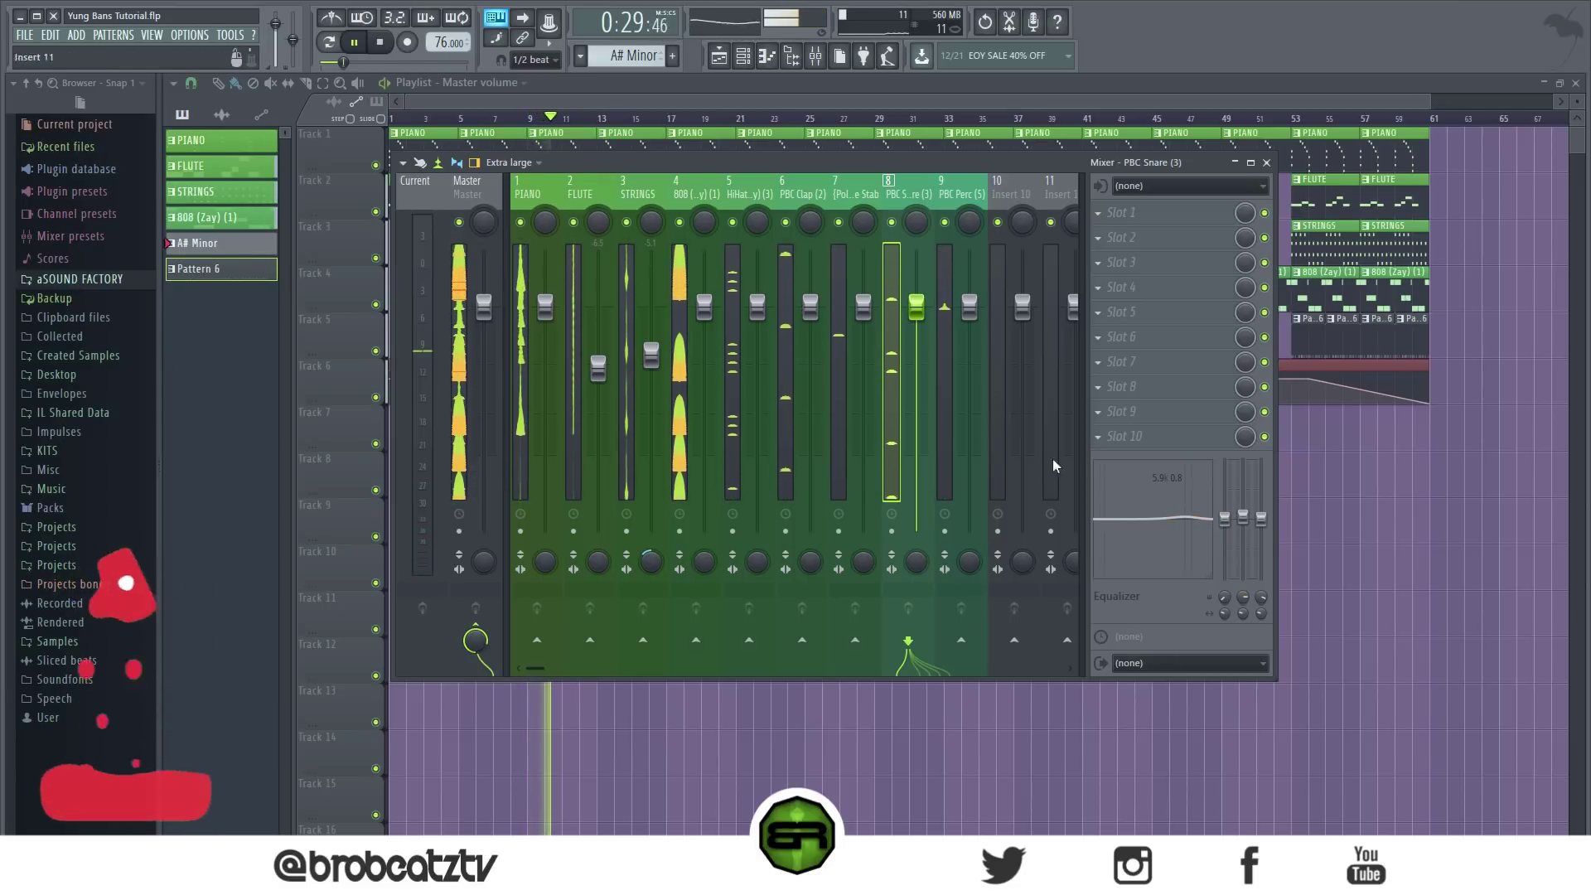
key("F9")
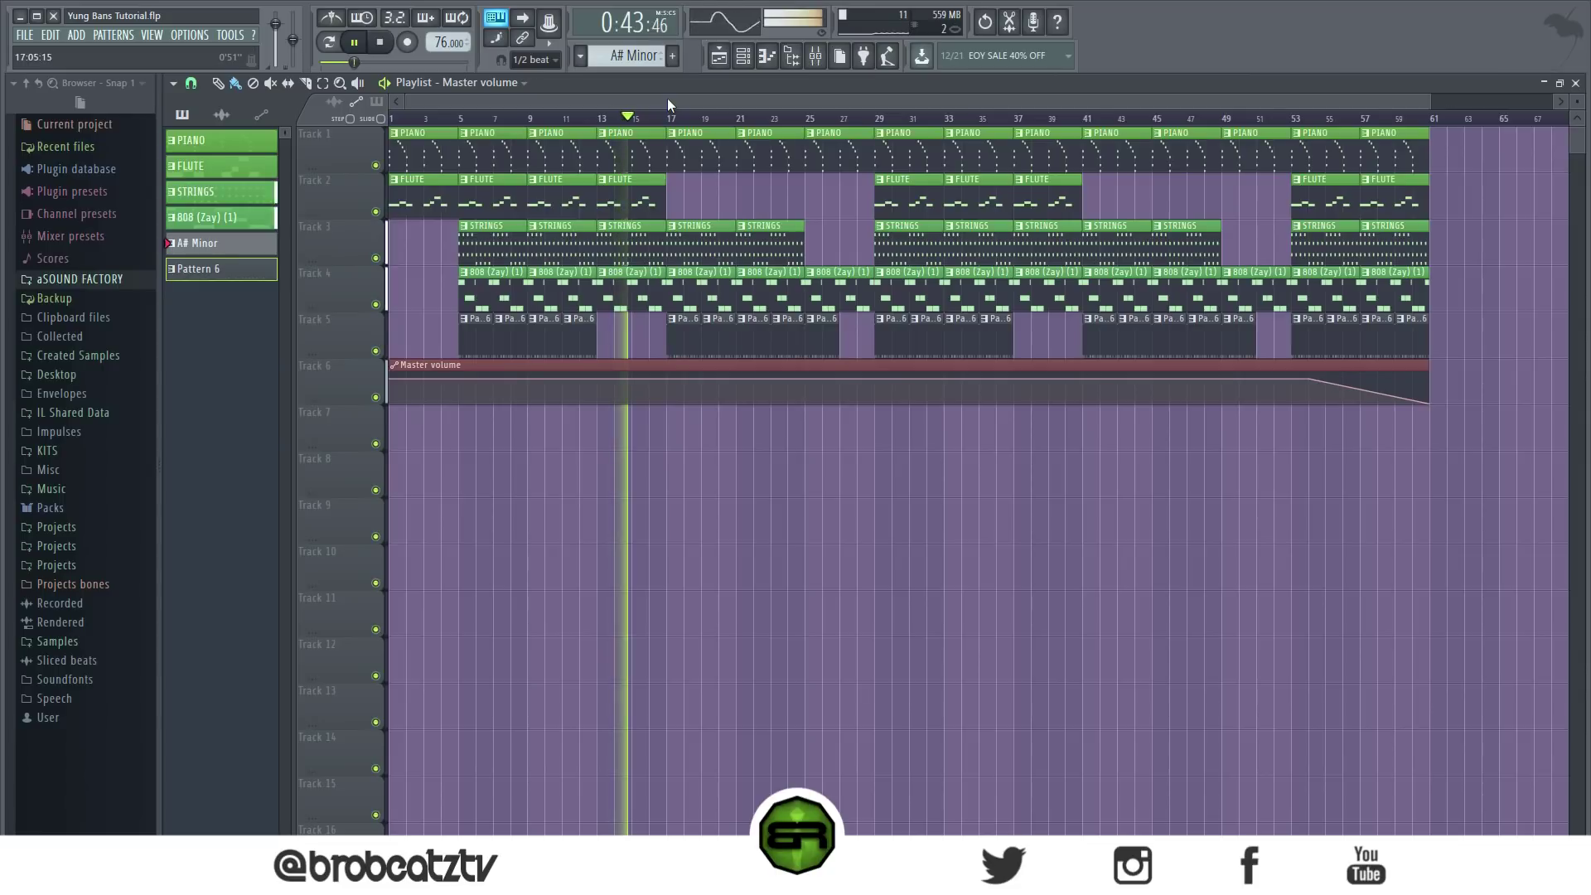
key("space")
Step: Open the PIANO pattern's notes and select the second descending phrase, from the F#7 in bar 3 through the chord in bar 4
left_click(638, 146)
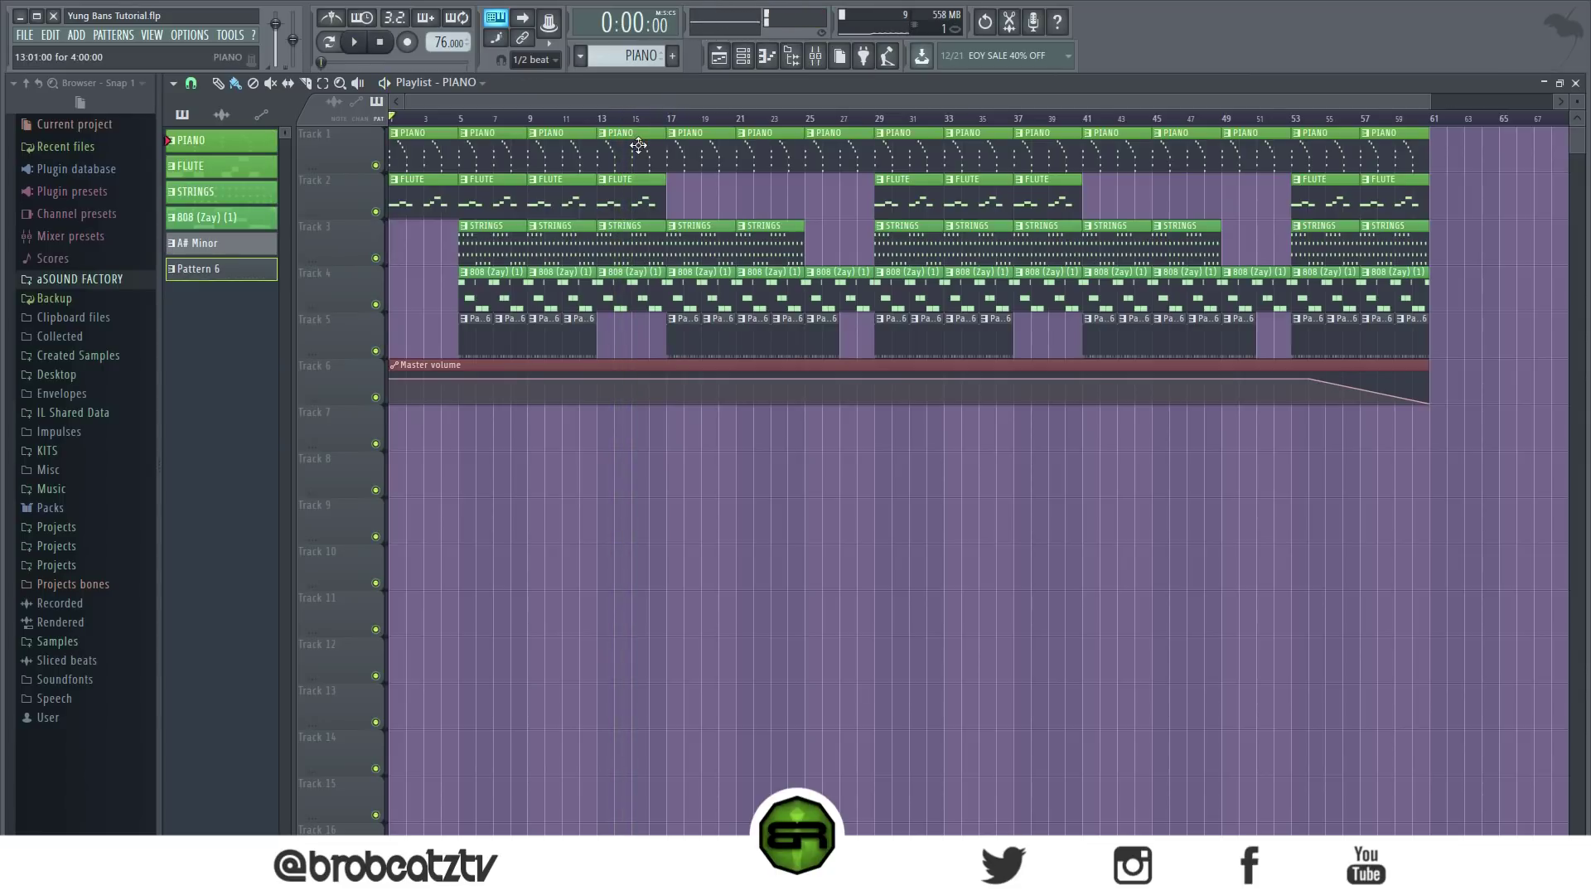
double_click(611, 139)
scroll(572, 122, "down", 3)
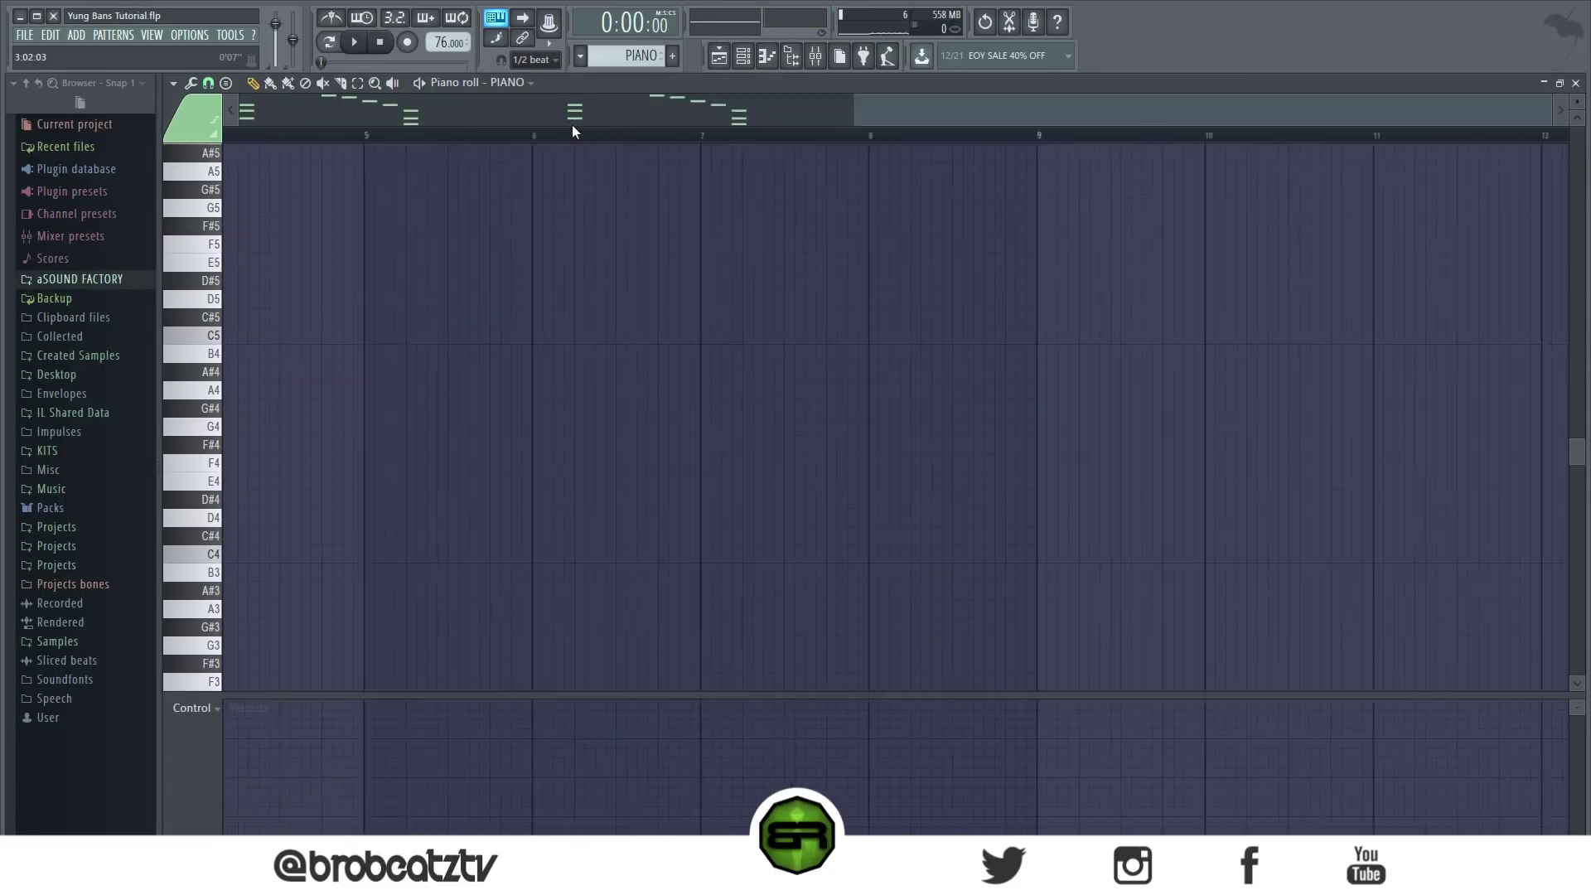
scroll(580, 240, "down", 9)
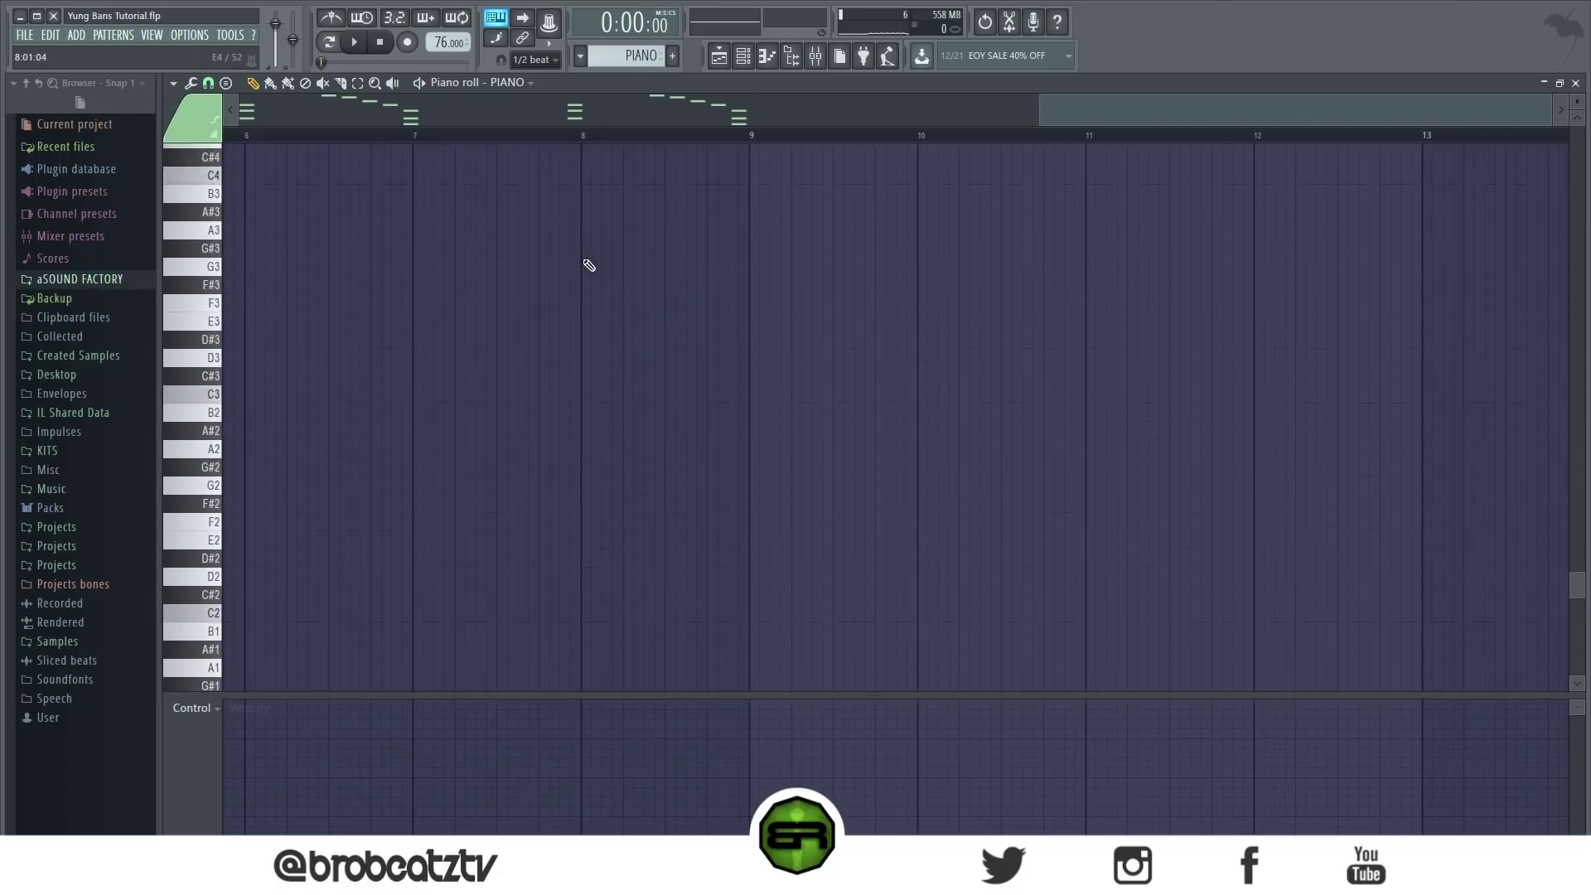
scroll(1139, 106, "left", 5)
scroll(721, 298, "up", 18)
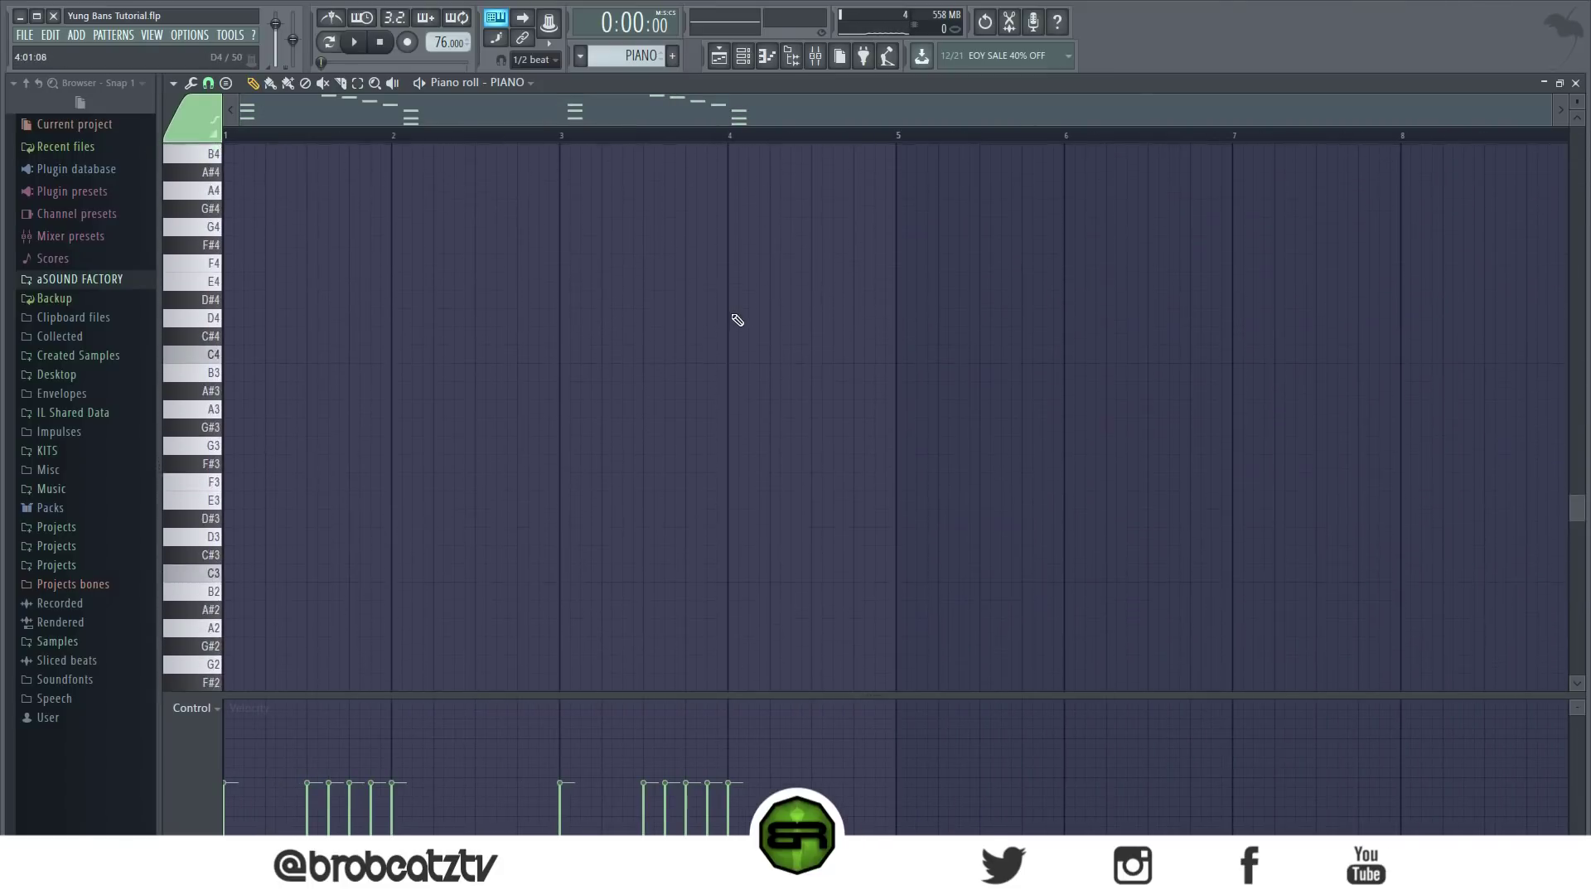
scroll(736, 319, "up", 1)
left_click_drag(677, 397, 800, 657)
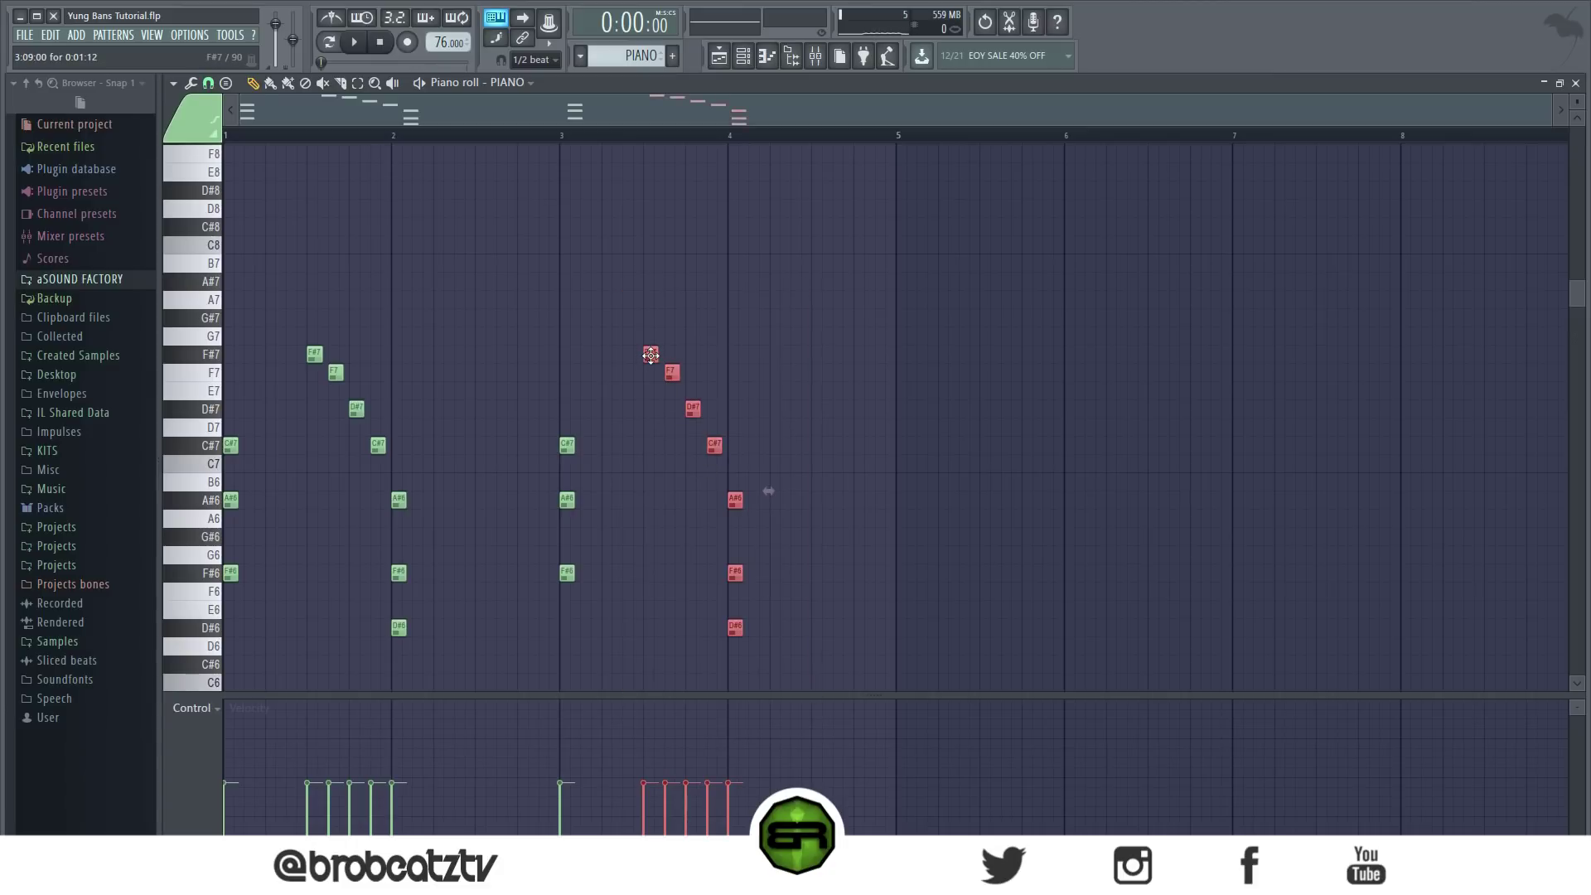
Step: Copy the A# Minor channel's scale notes from the A# Minor pattern and paste them into that channel in the PIANO pattern
left_click(743, 58)
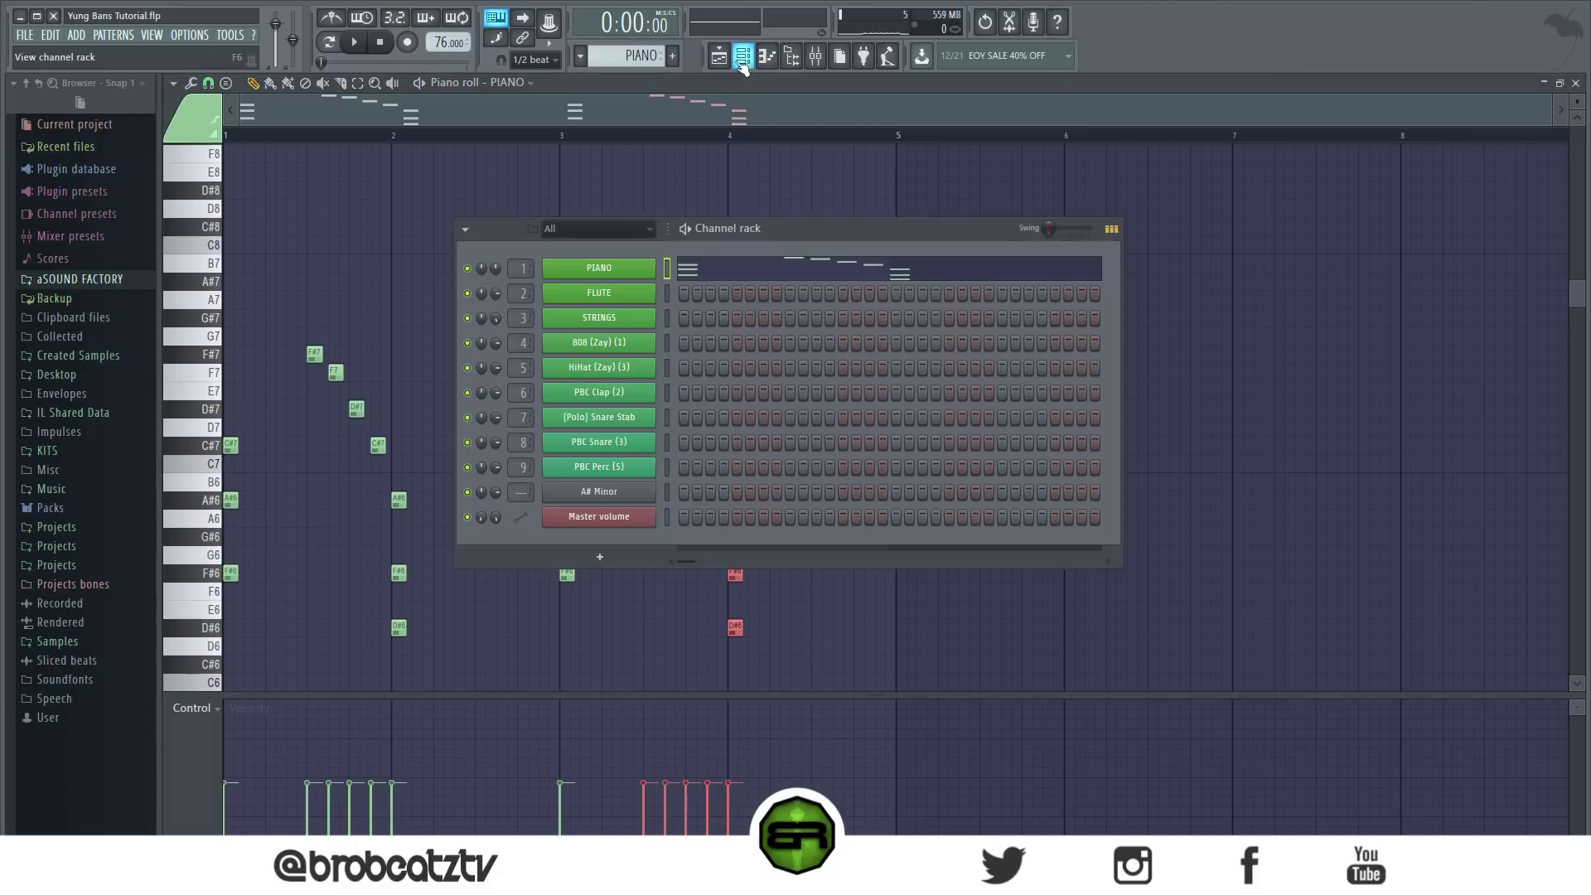
left_click(579, 56)
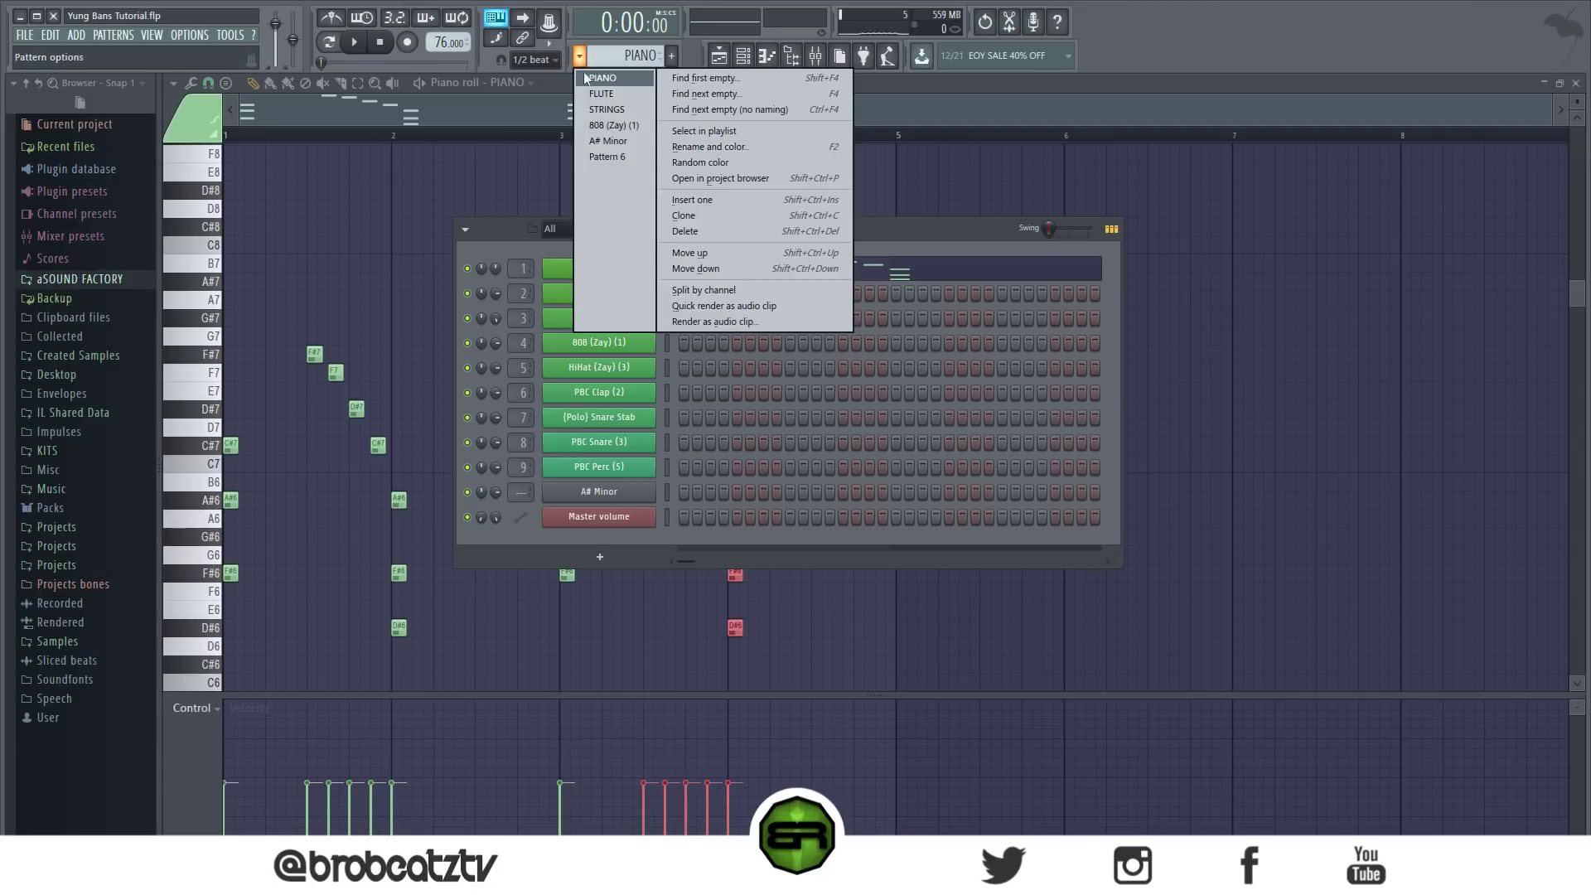
left_click(620, 146)
right_click(653, 485)
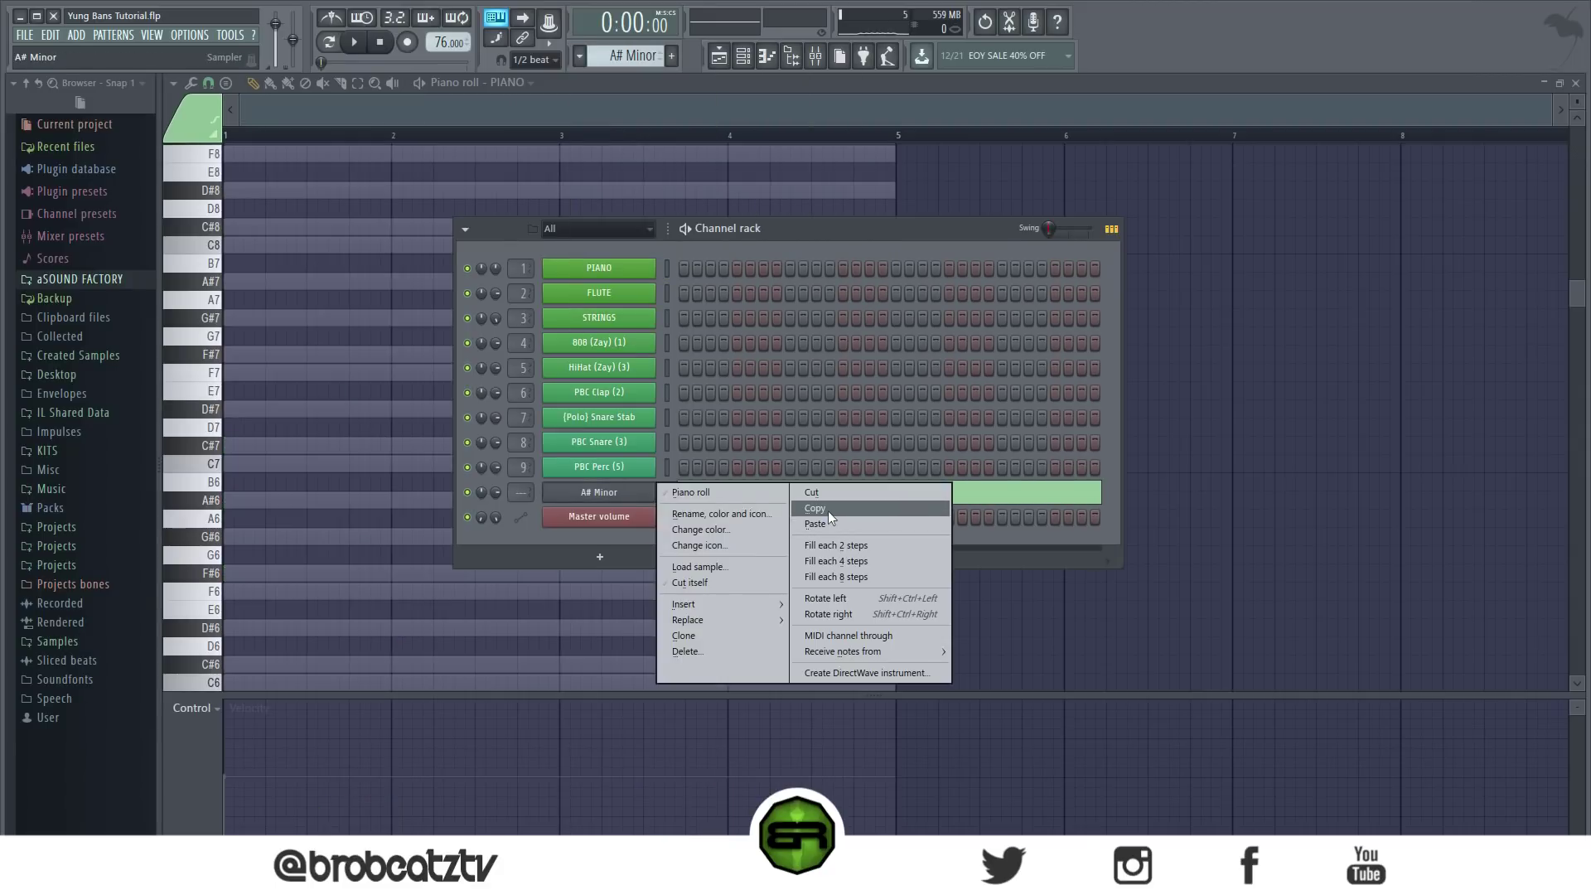
left_click(827, 509)
left_click(578, 56)
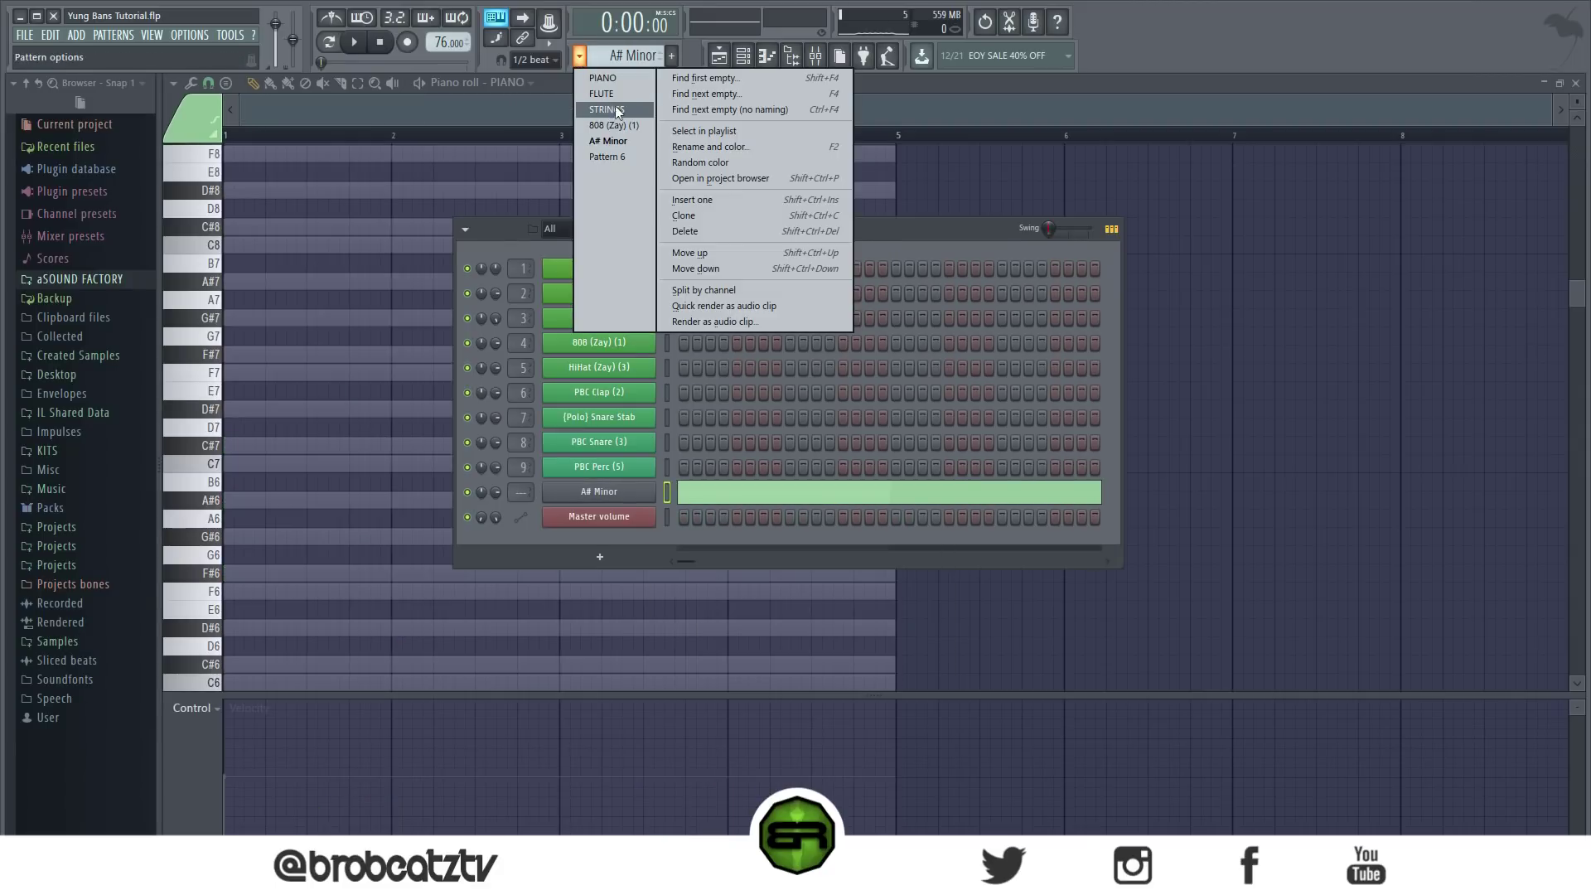
left_click(609, 79)
right_click(624, 493)
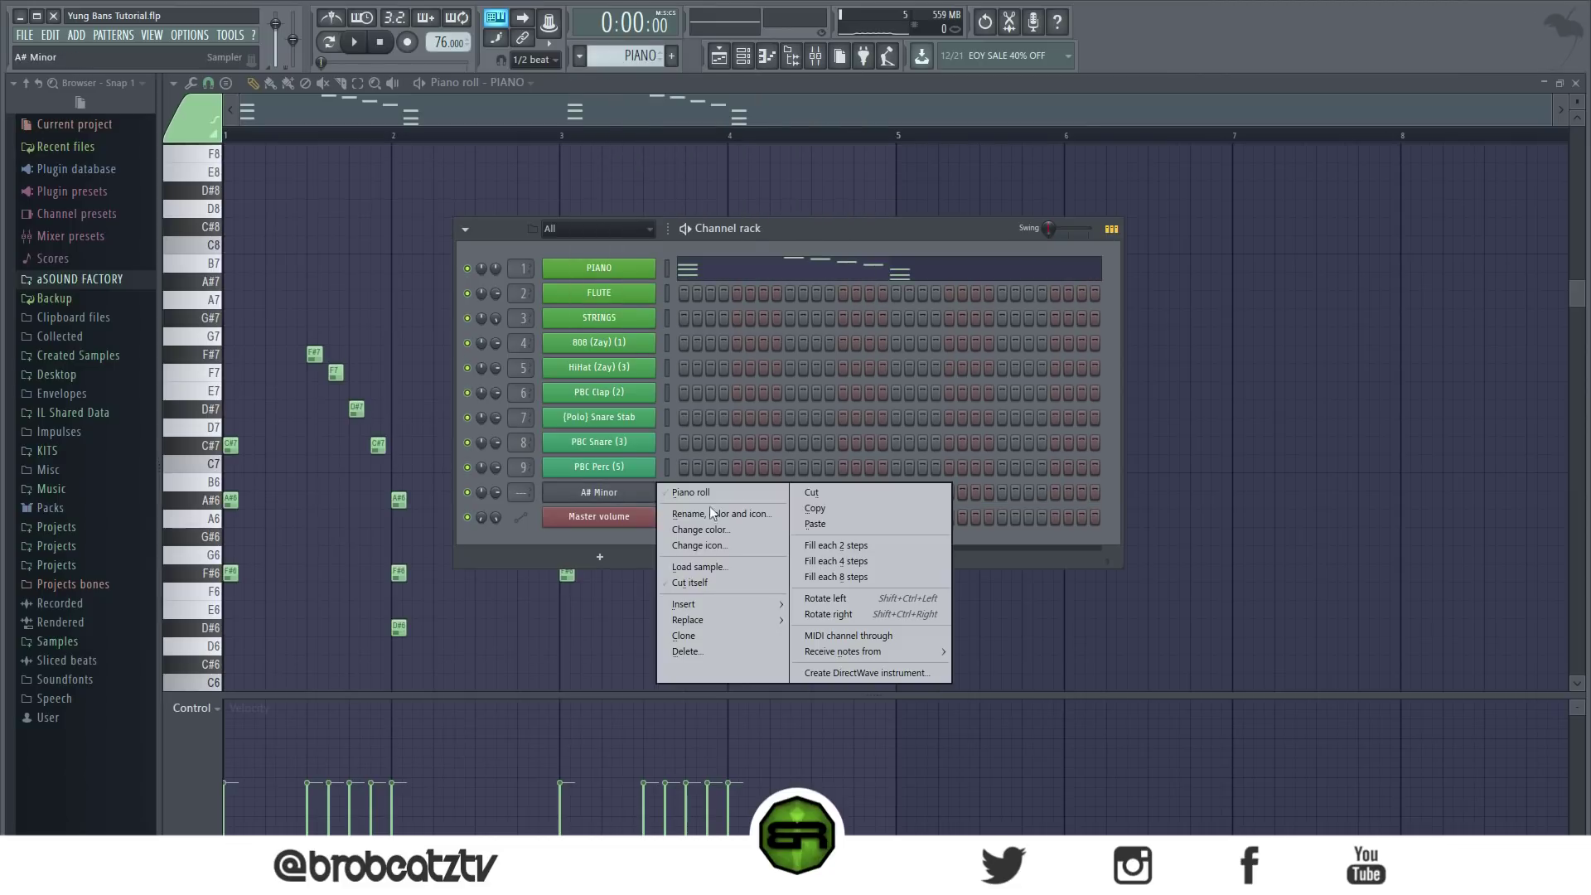
left_click(848, 525)
Step: Transpose the second piano phrase in bars 3 to 4 up seven semitones, so that it starts on C#8
left_click(783, 195)
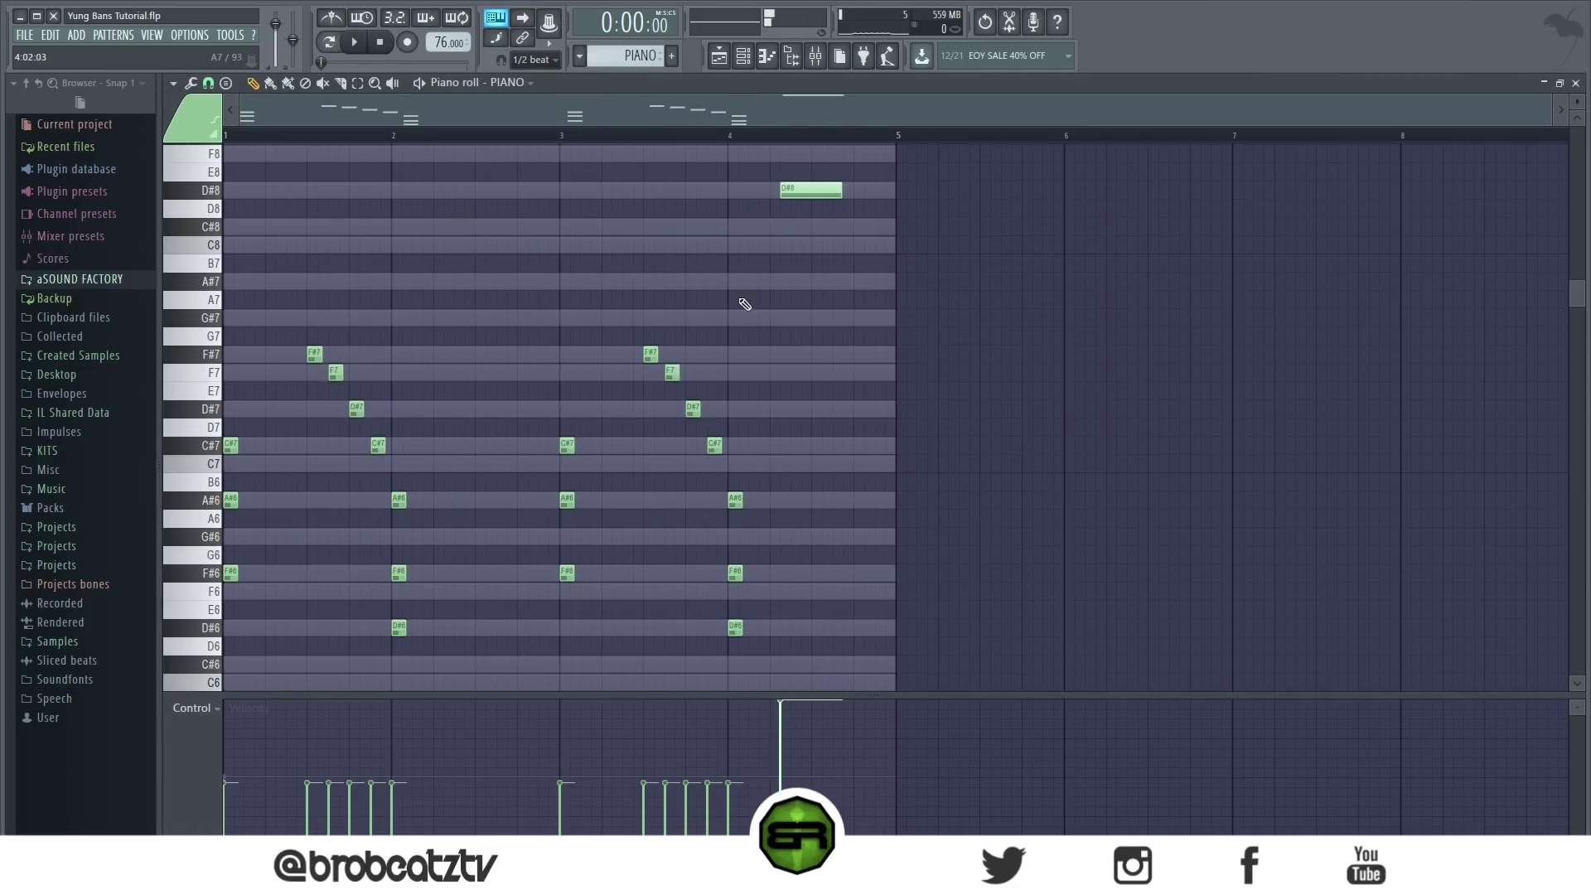
key("ctrl+z")
left_click_drag(624, 358, 808, 659)
scroll(667, 514, "down", 1)
left_click_drag(647, 316, 646, 188)
Step: Play the arrangement from bar 5 in the playlist to hear the altered piano phrase
key("space")
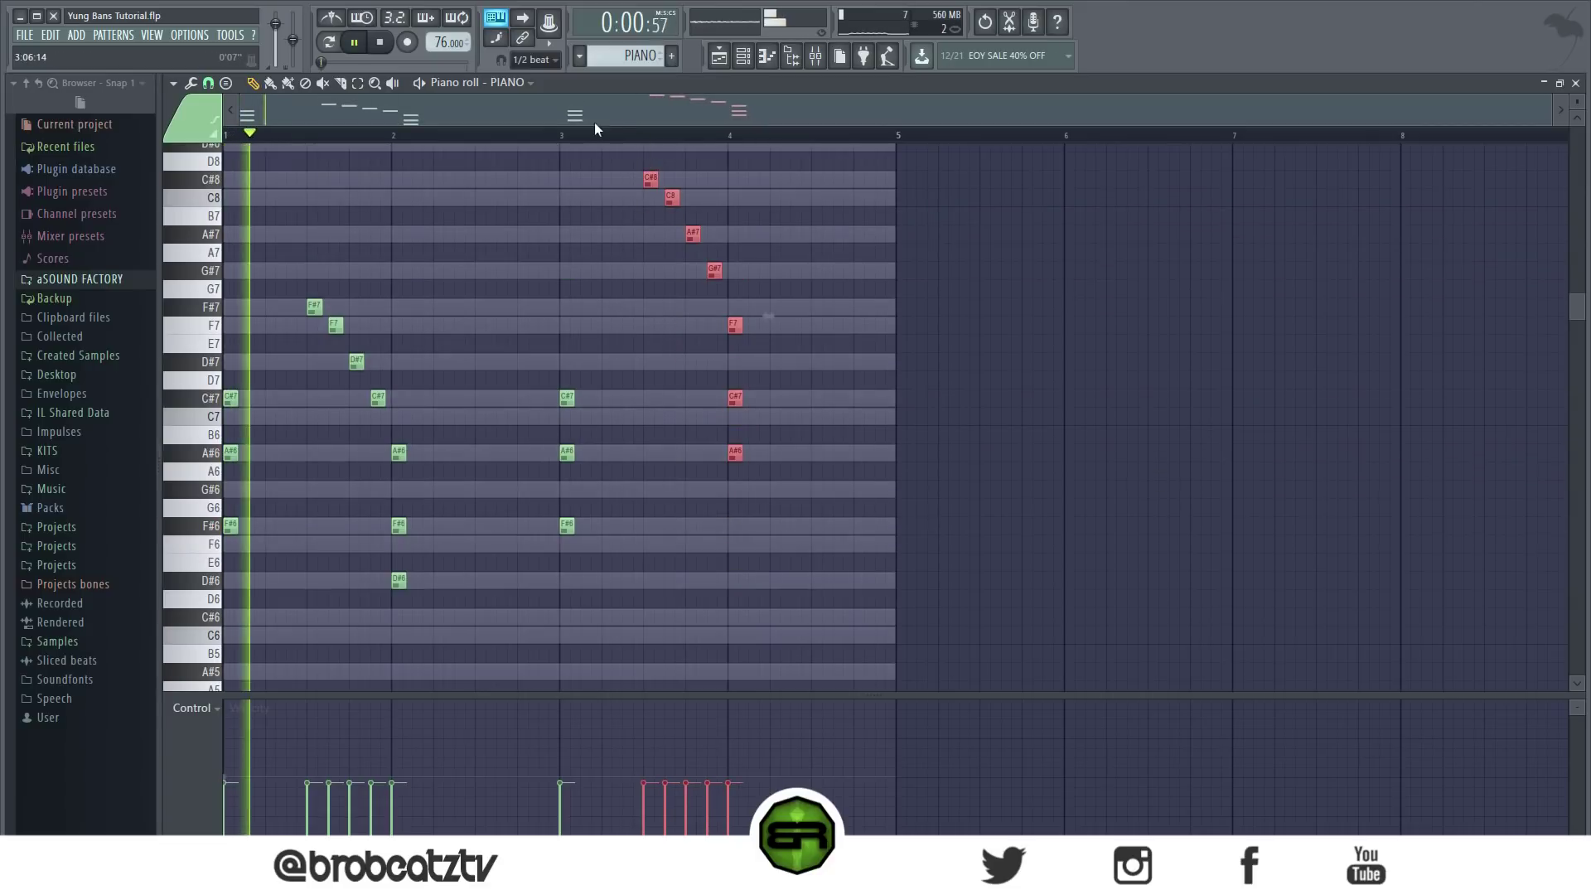
key("F5")
left_click(460, 117)
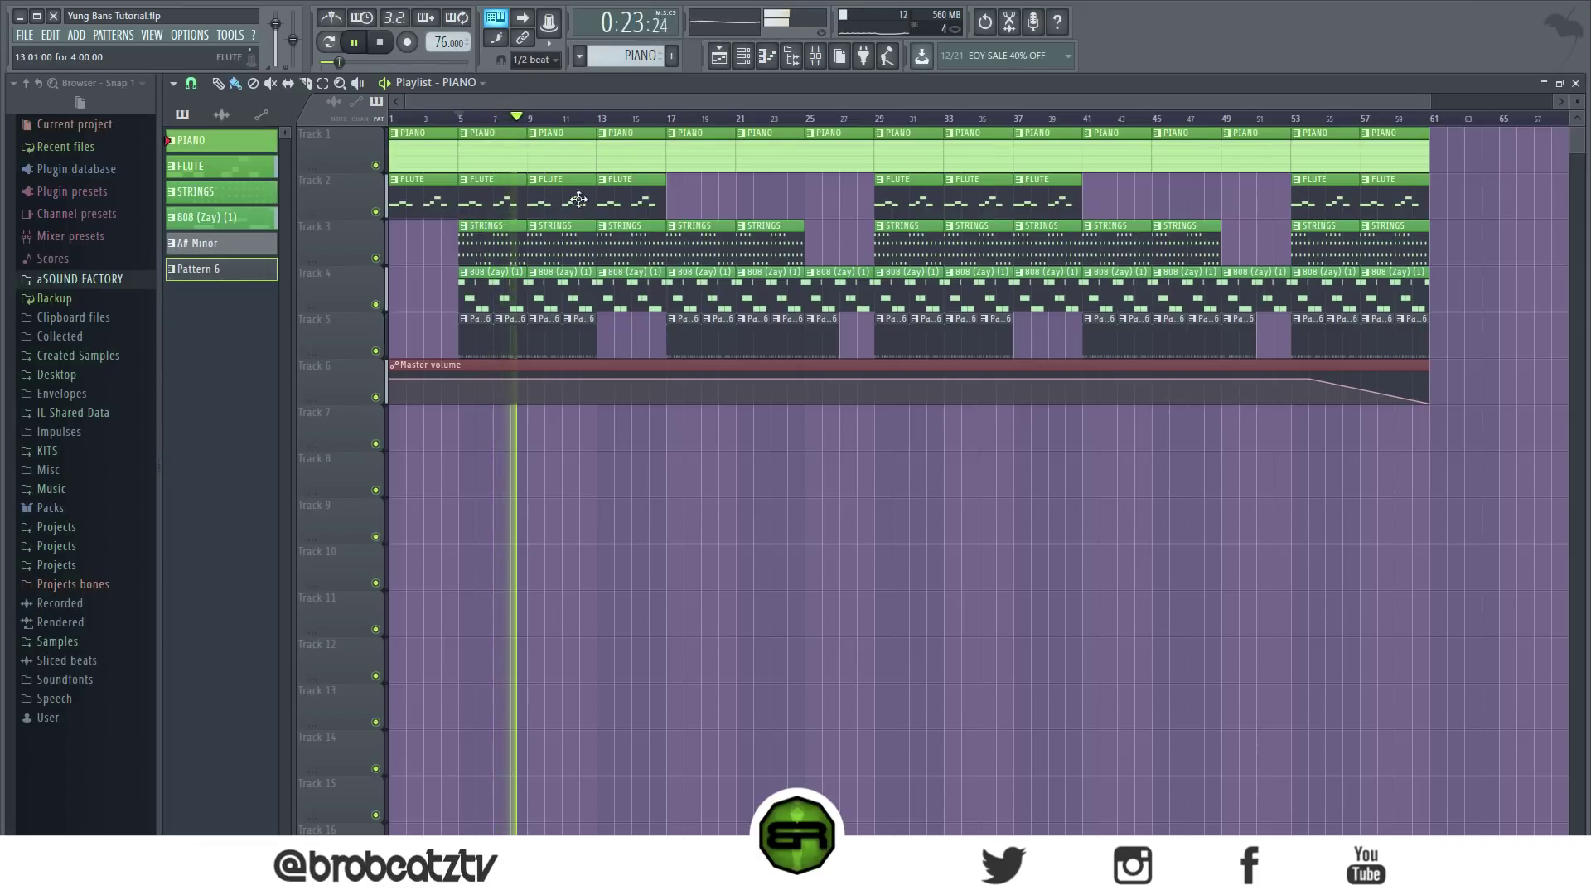
key("space")
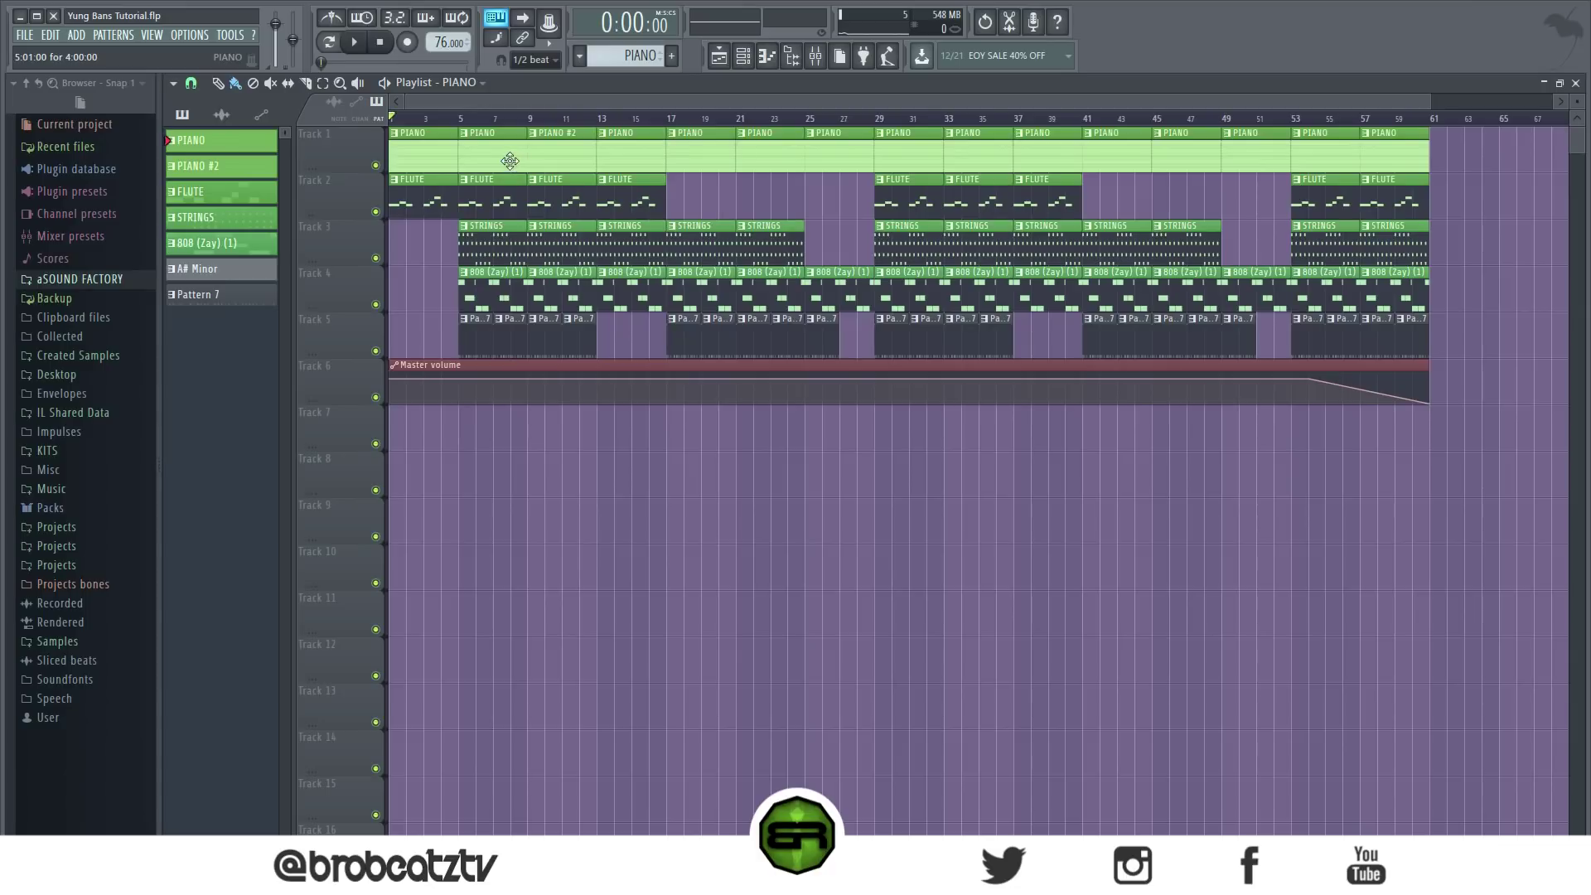
Step: Reopen the PIANO pattern and compare the additional high notes with the original descending phrase in bars 3 to 4
left_click(743, 56)
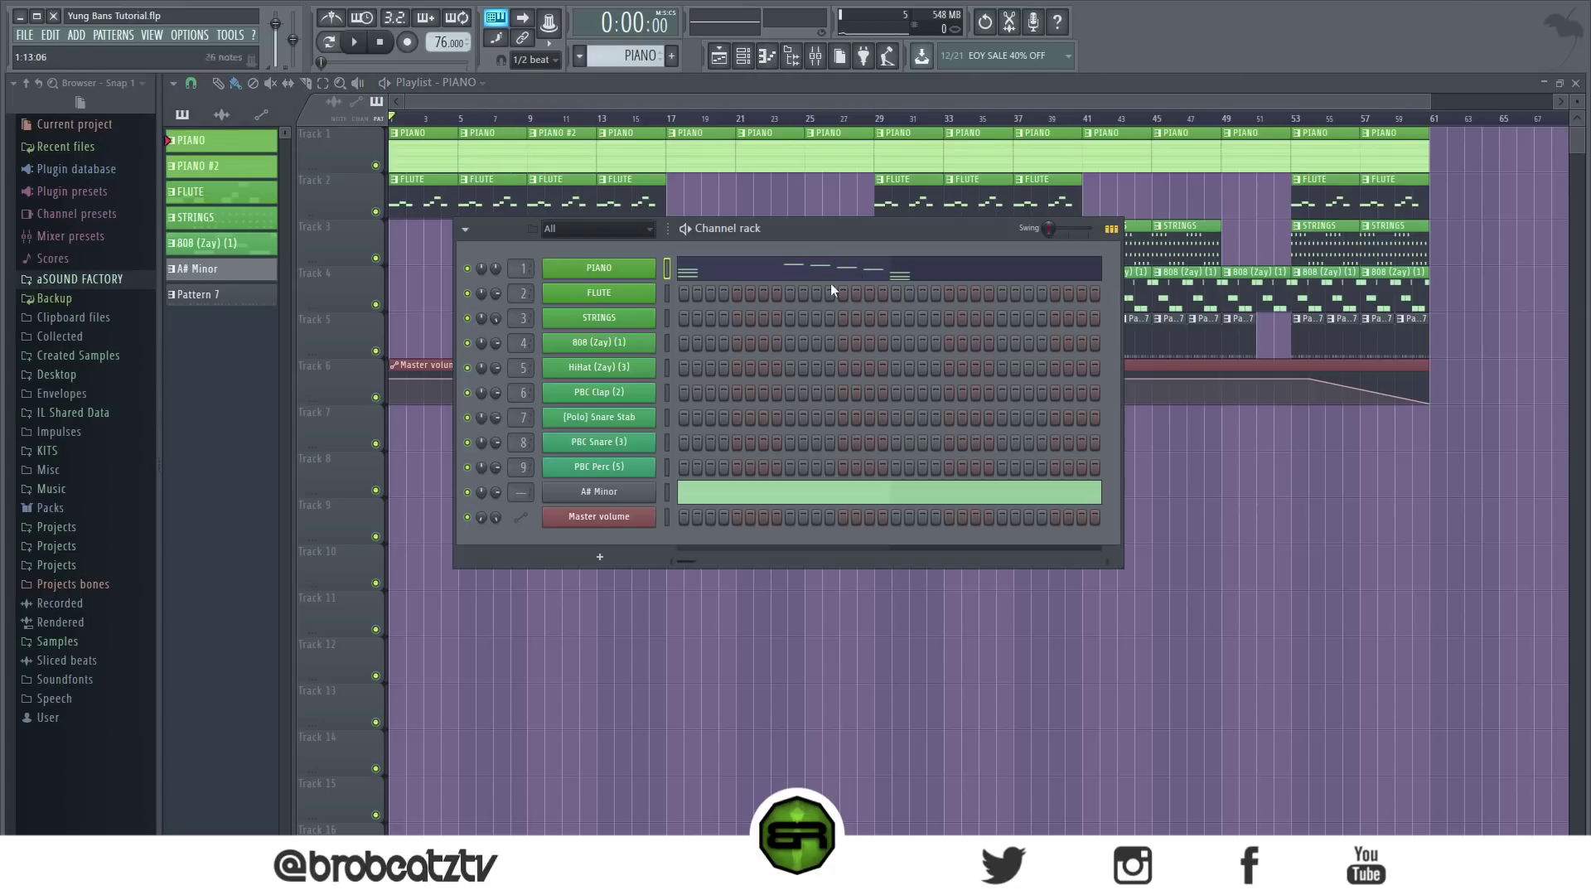
left_click(749, 267)
left_click_drag(640, 211, 877, 408)
left_click_drag(610, 320, 721, 663)
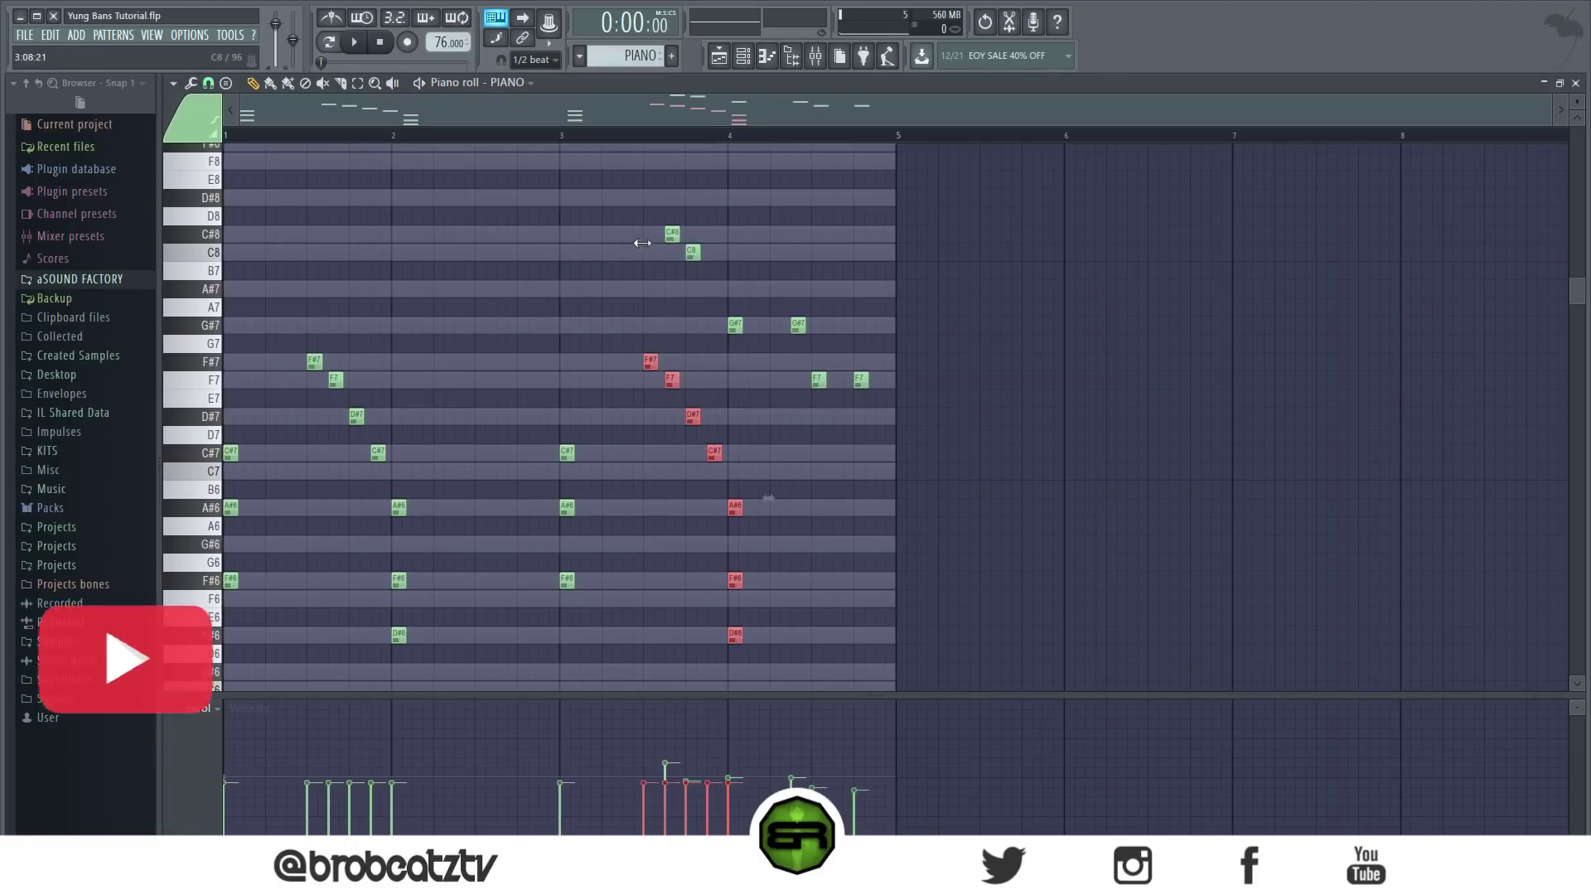
mouse_move(648, 358)
left_mouse_down()
mouse_move(649, 228)
mouse_move(650, 359)
left_mouse_up()
left_click(644, 308, "ctrl")
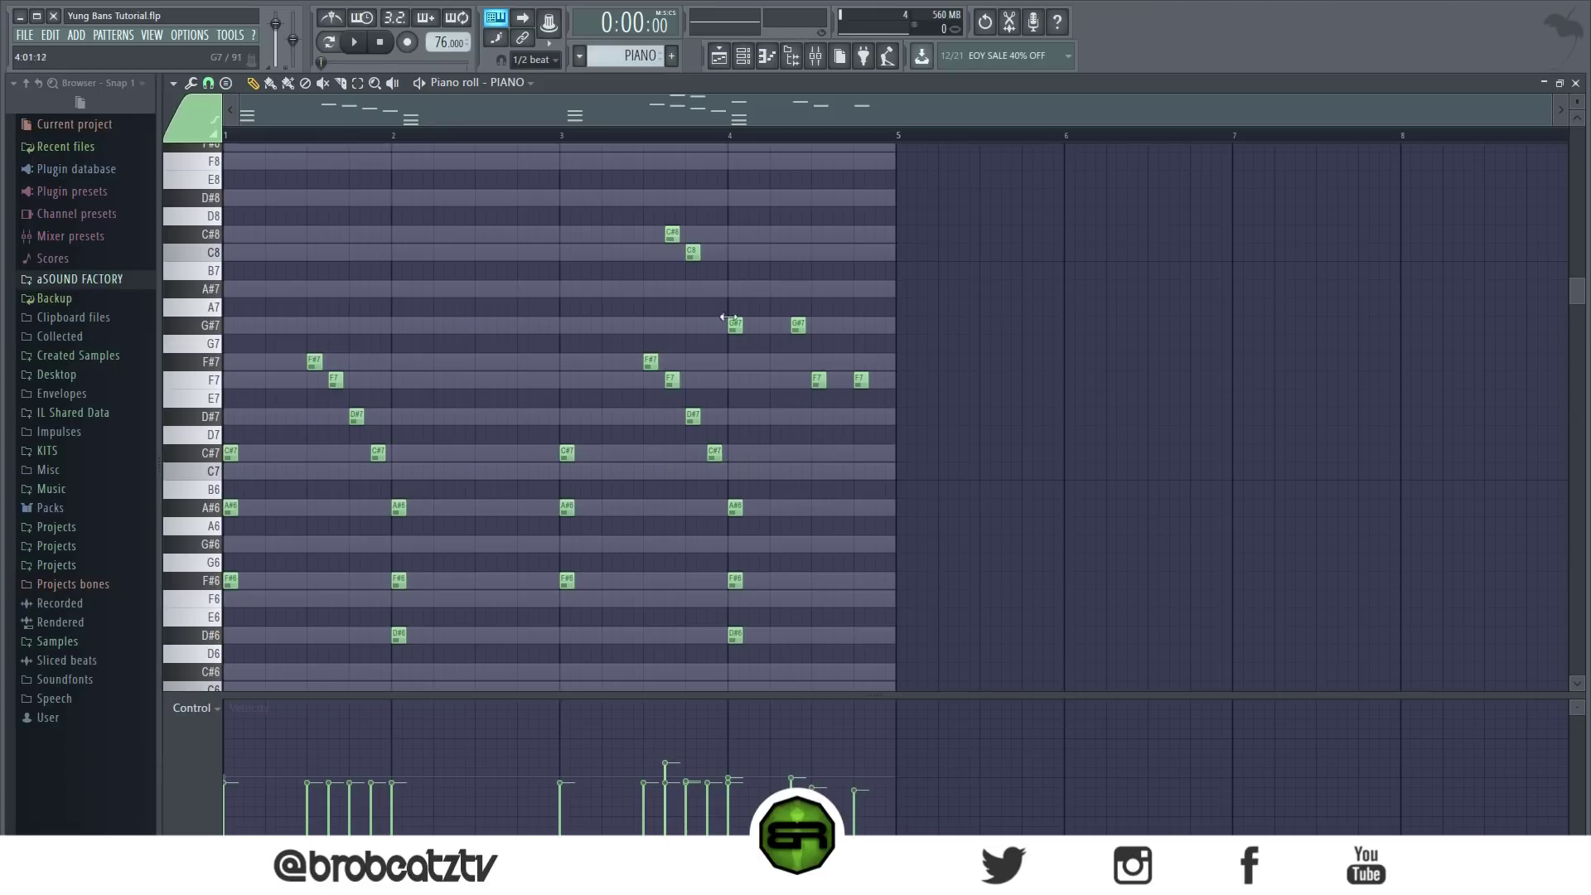
Step: Play the arrangement from bar 5 in the playlist, stop it, and save the project
left_click(719, 55)
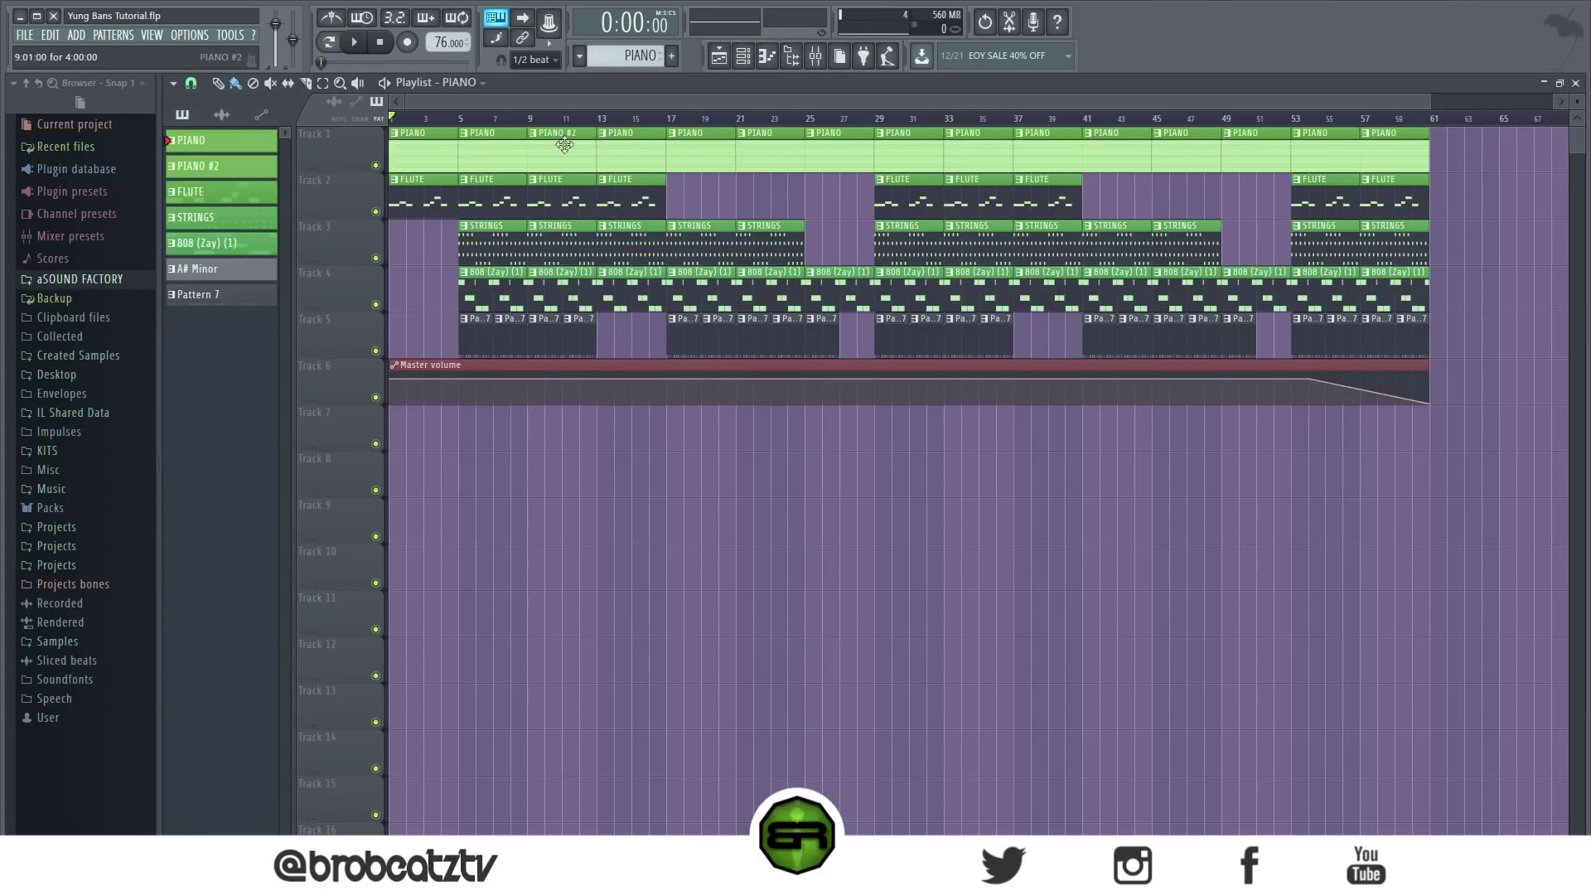
left_click(464, 121)
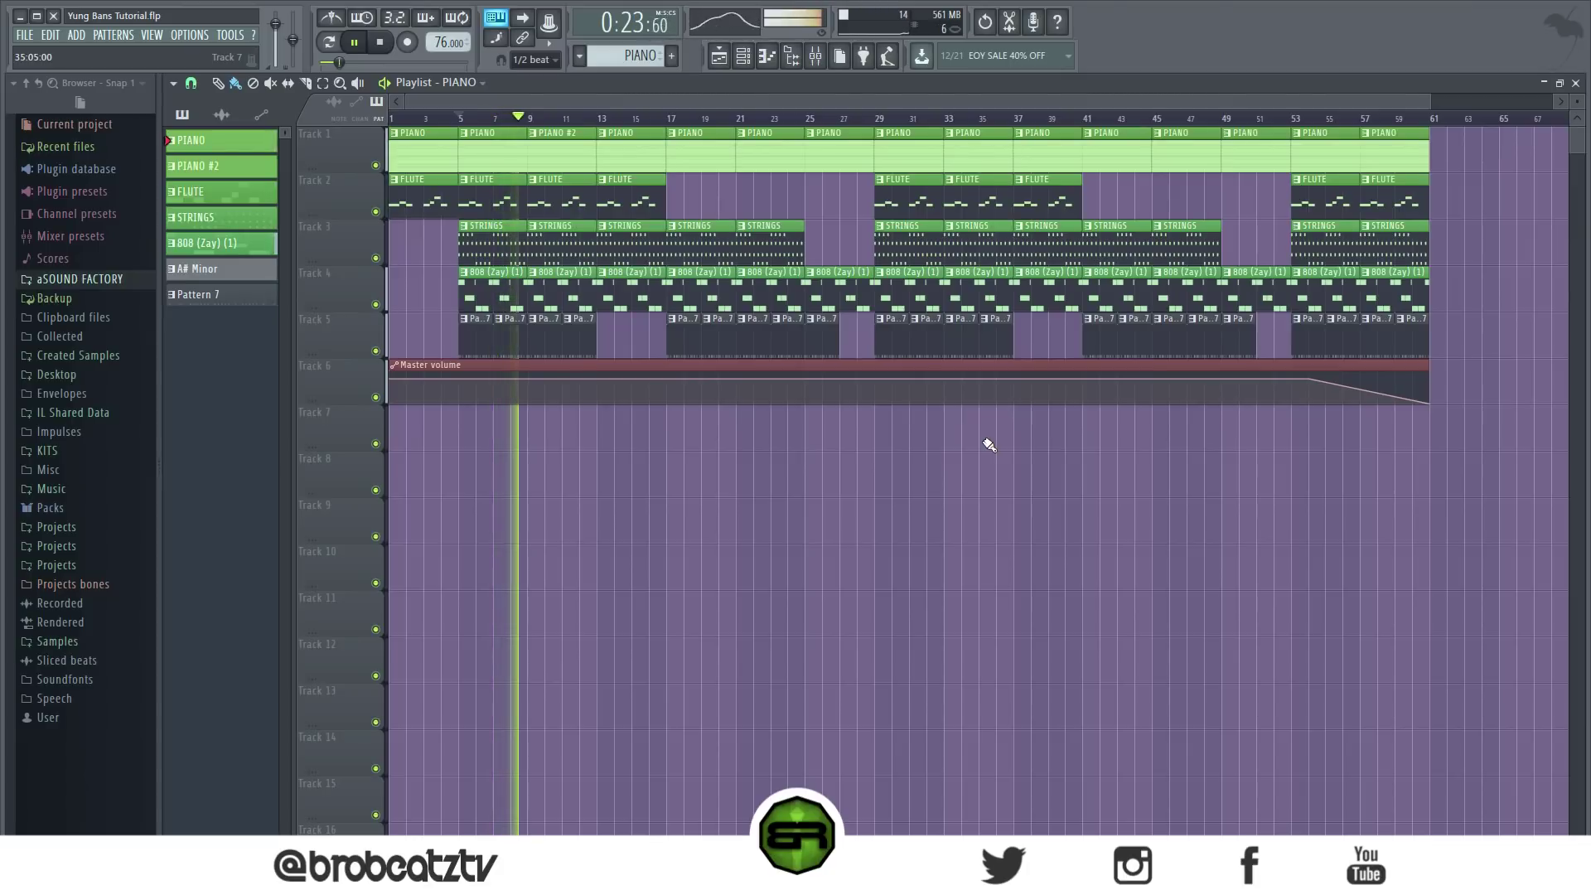
key("space")
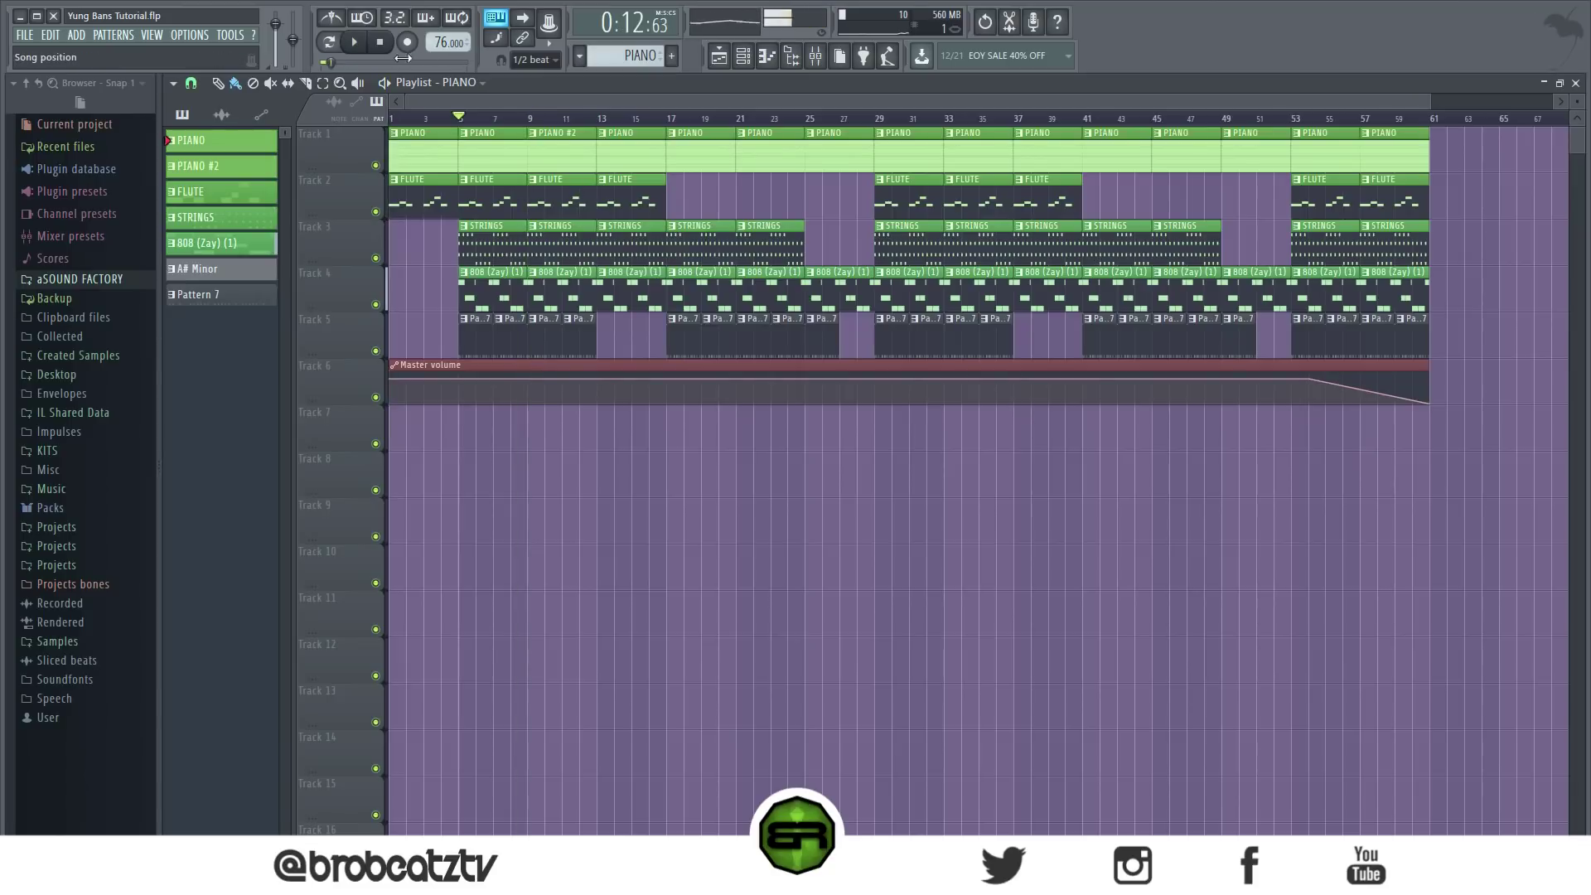
left_click(381, 42)
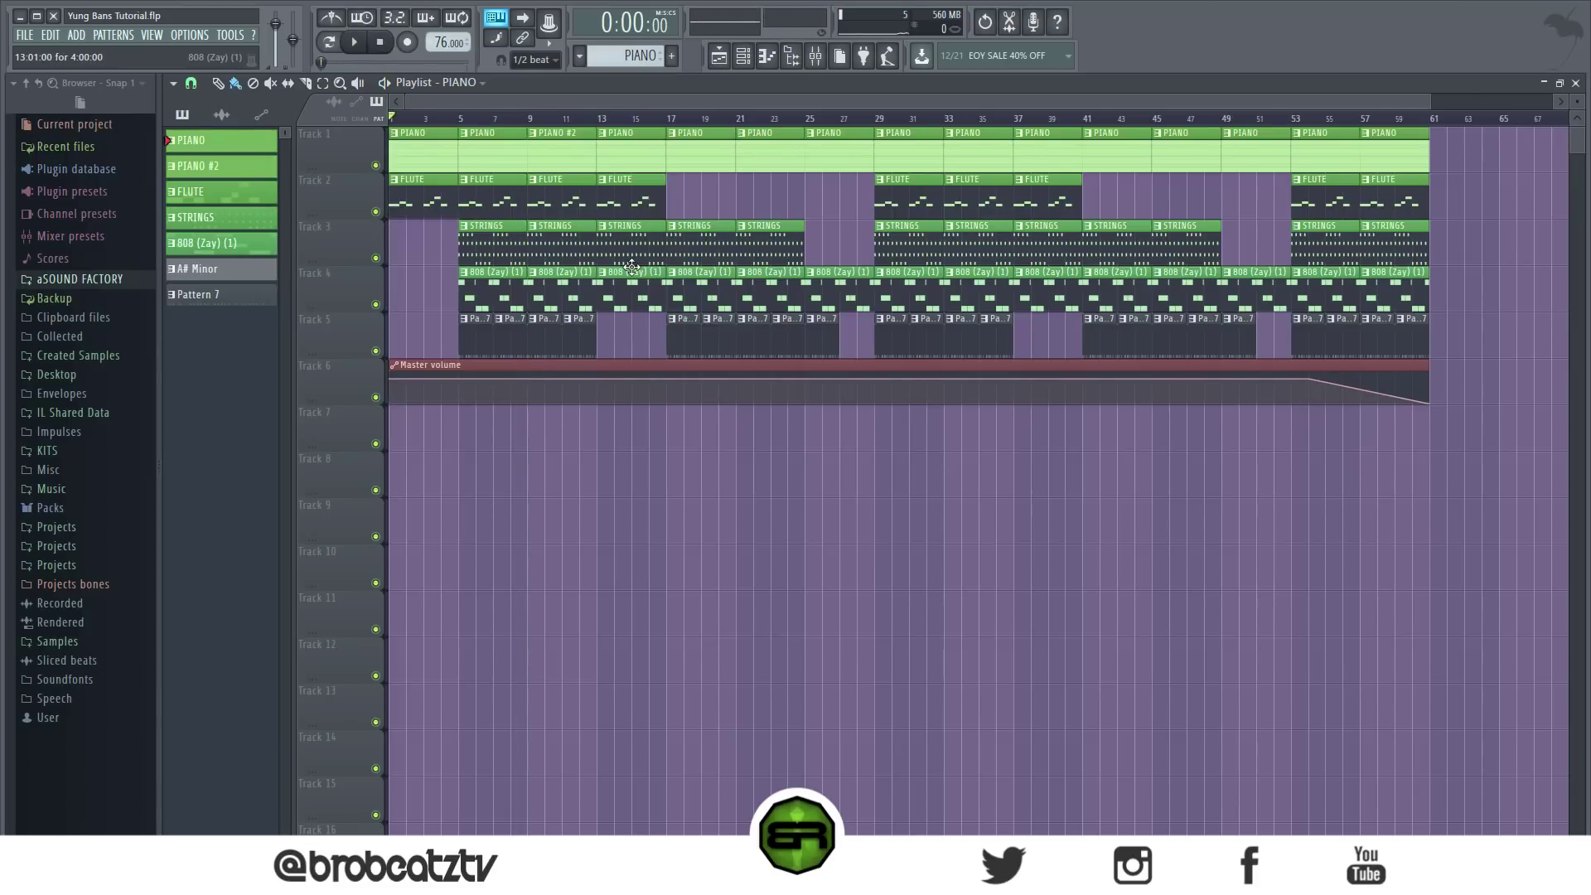
key("ctrl+s")
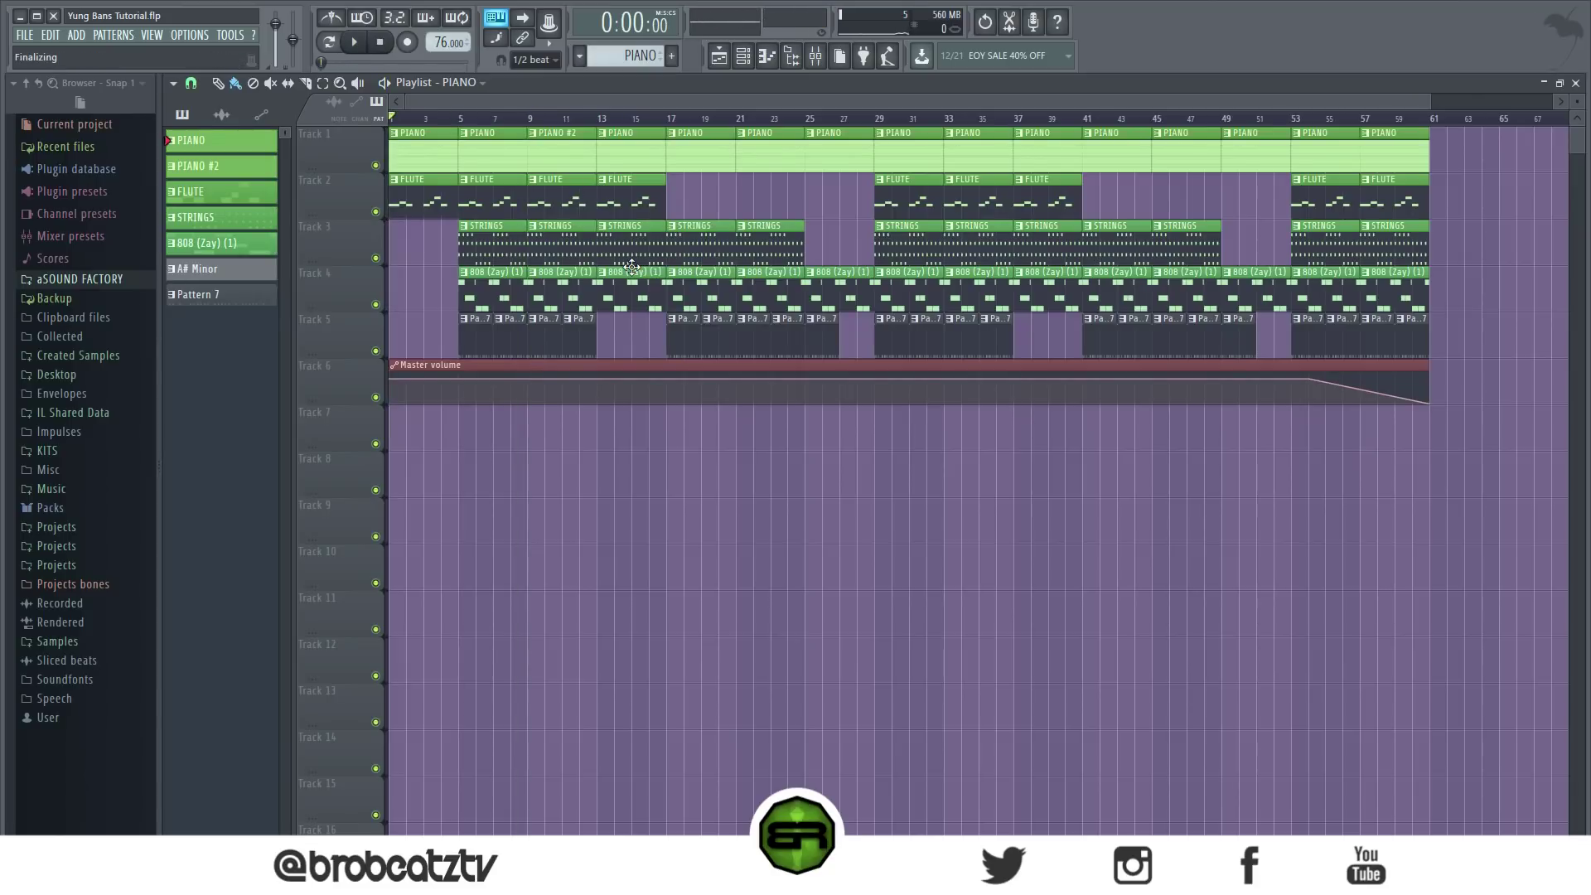